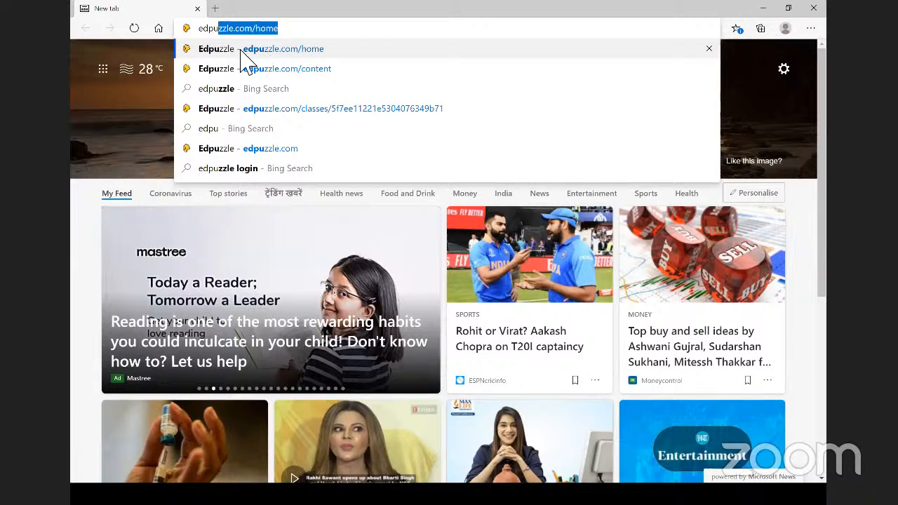
- Go to the Edpuzzle home page and log out of the teacher account
click(235, 54)
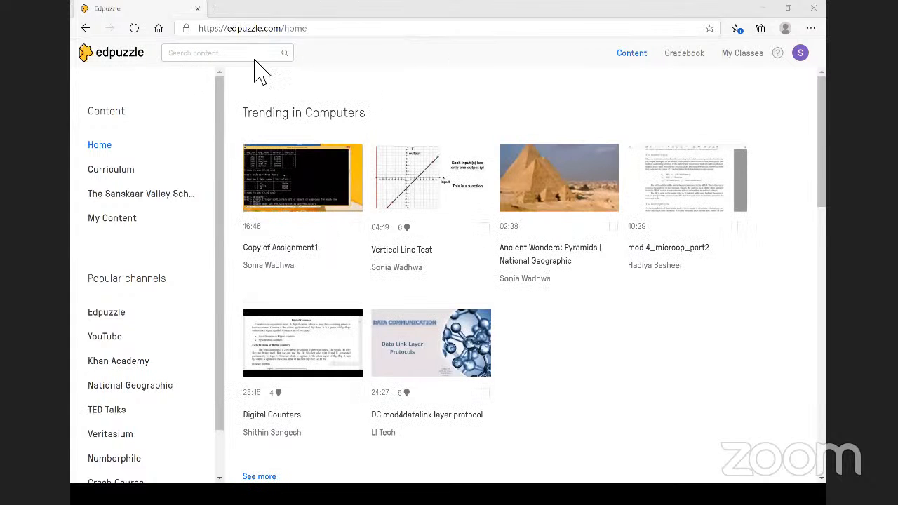
click(800, 56)
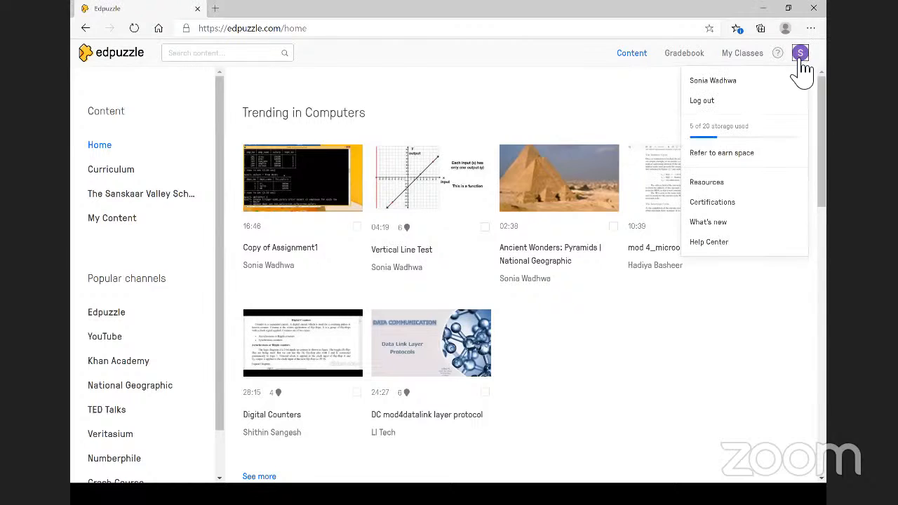
click(701, 100)
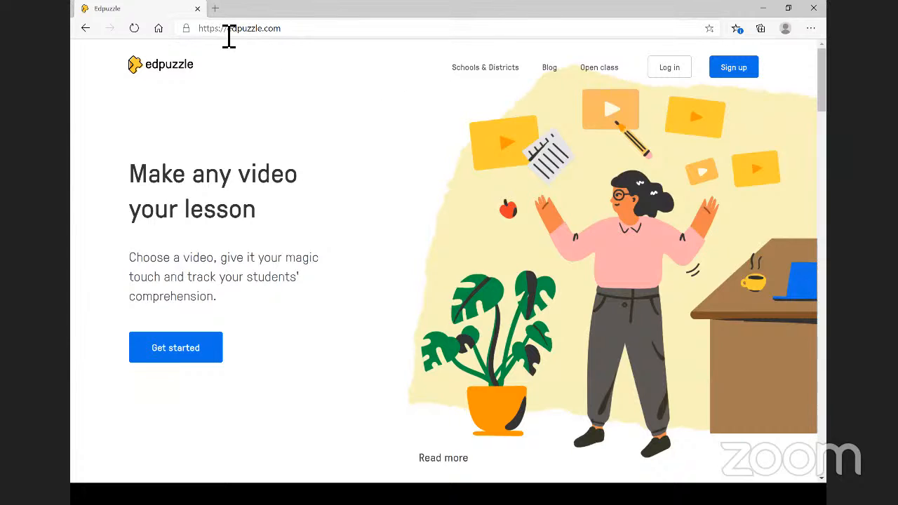
- Start signing up as a teacher with an Edpuzzle account
click(733, 70)
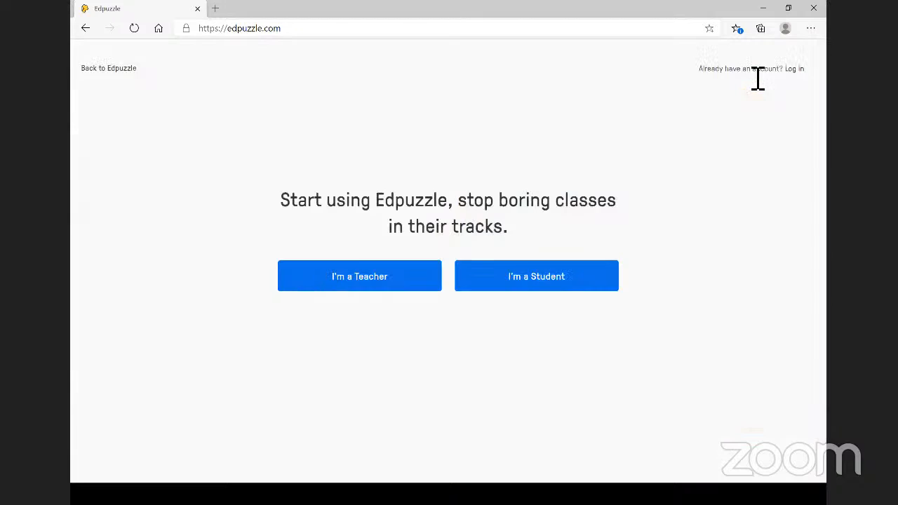
click(387, 283)
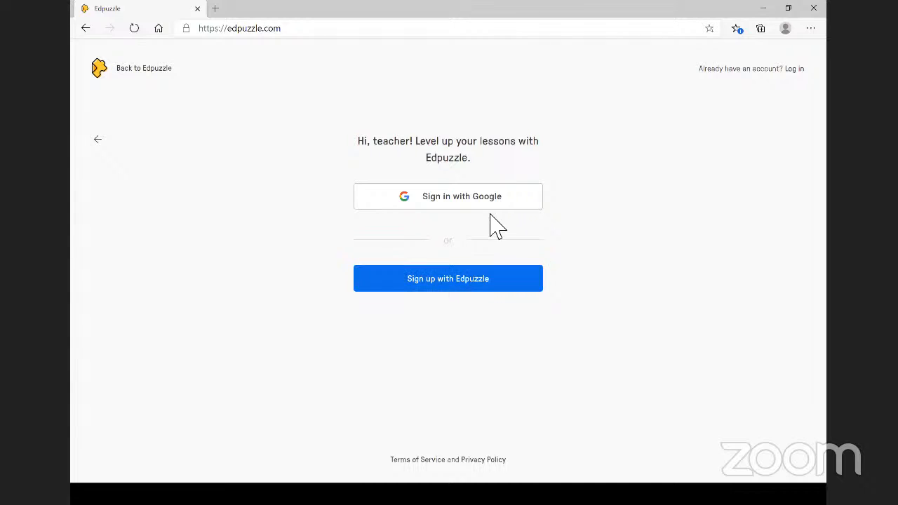
click(458, 284)
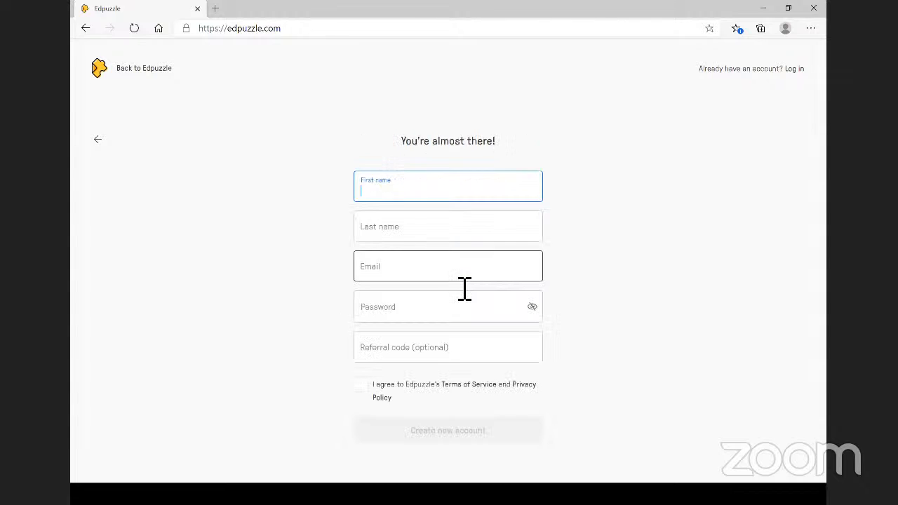
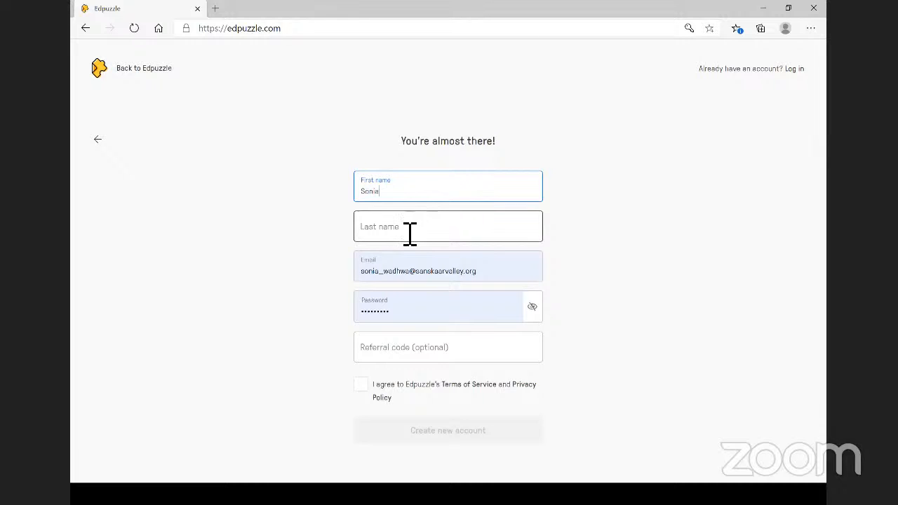
- Enter the teacher's first name, last name and e-mail, clear the referral code, and accept the terms
click(401, 235)
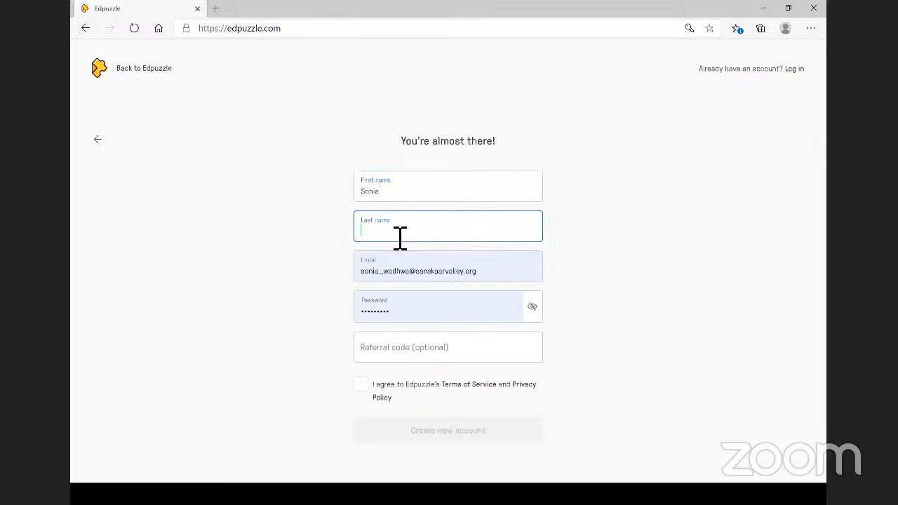
click(378, 275)
drag(367, 281, 512, 285)
text(swa)
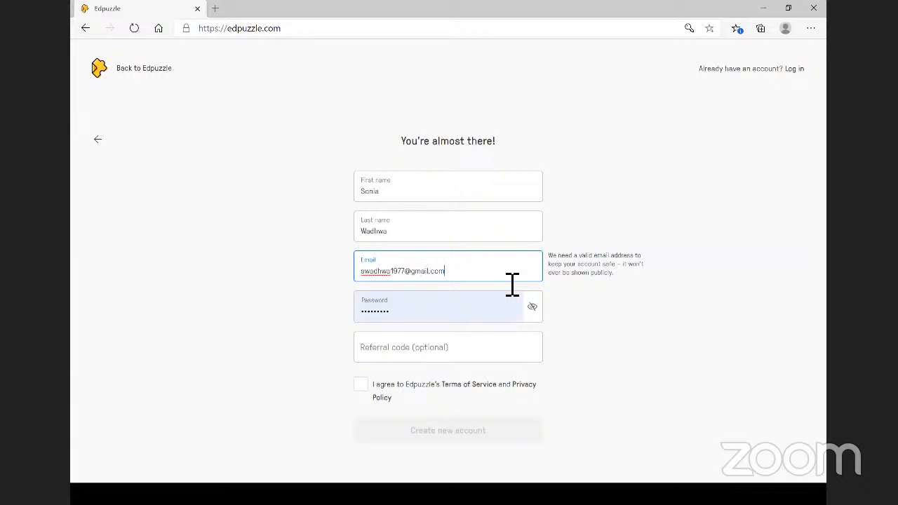
click(435, 359)
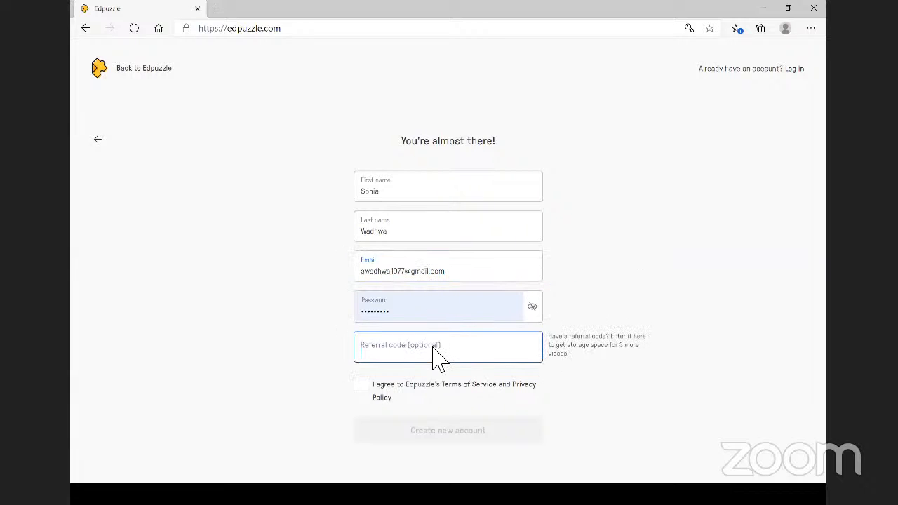
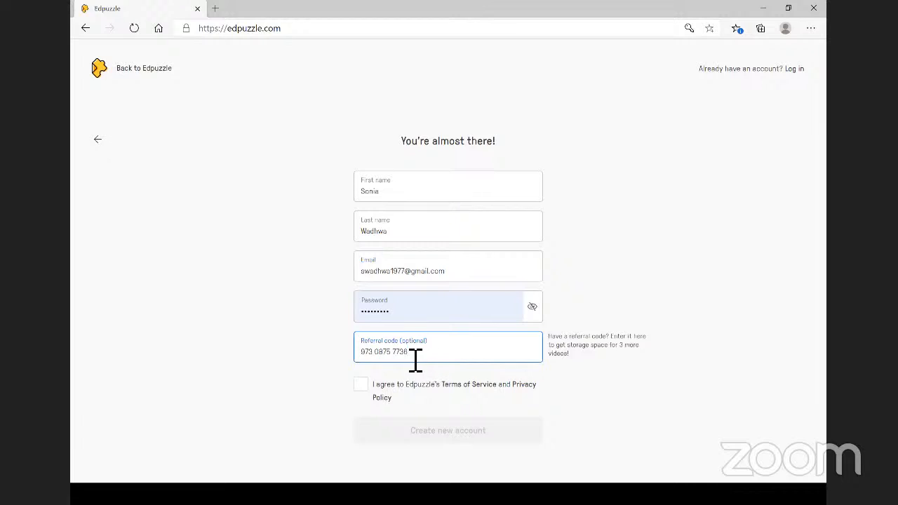
drag(415, 360, 334, 365)
key(BackSpace)
click(369, 385)
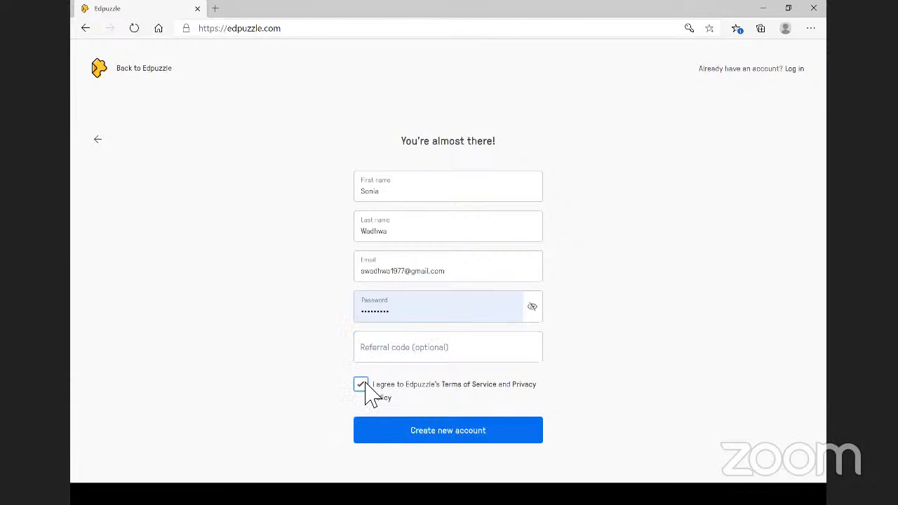
- Create the account and browse the school choices
click(476, 435)
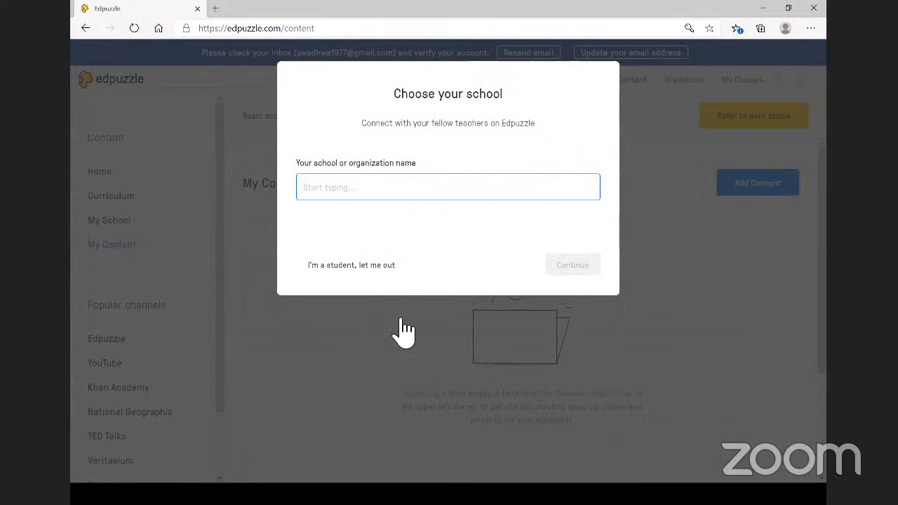
click(352, 187)
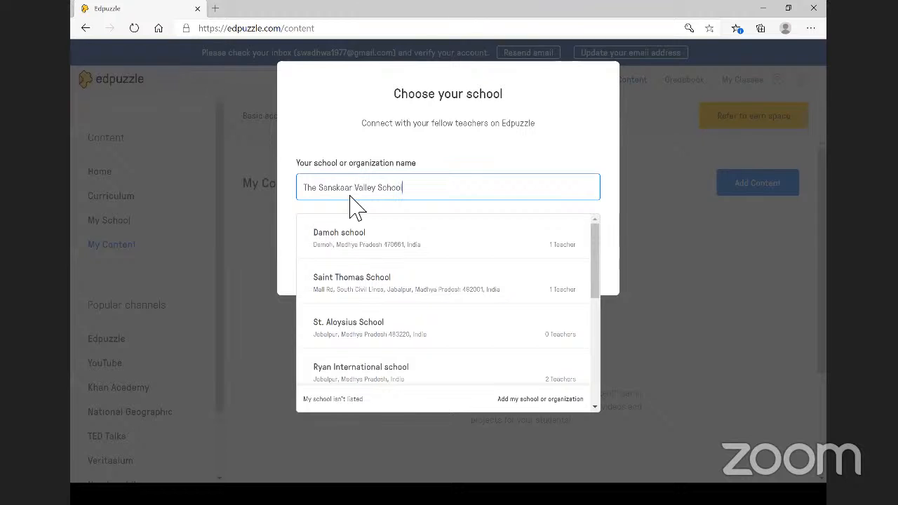
scroll(379, 337, down, 1)
scroll(378, 336, down, 4)
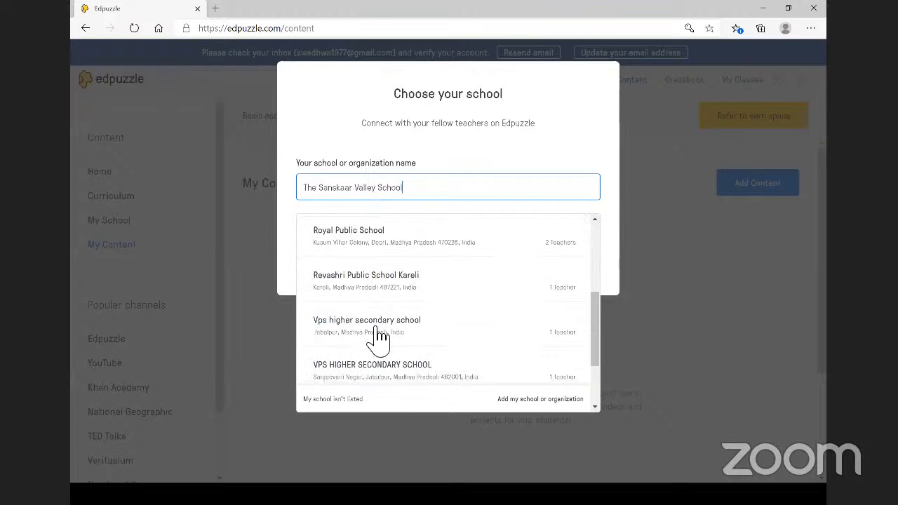
scroll(378, 364, up, 2)
scroll(379, 391, up, 3)
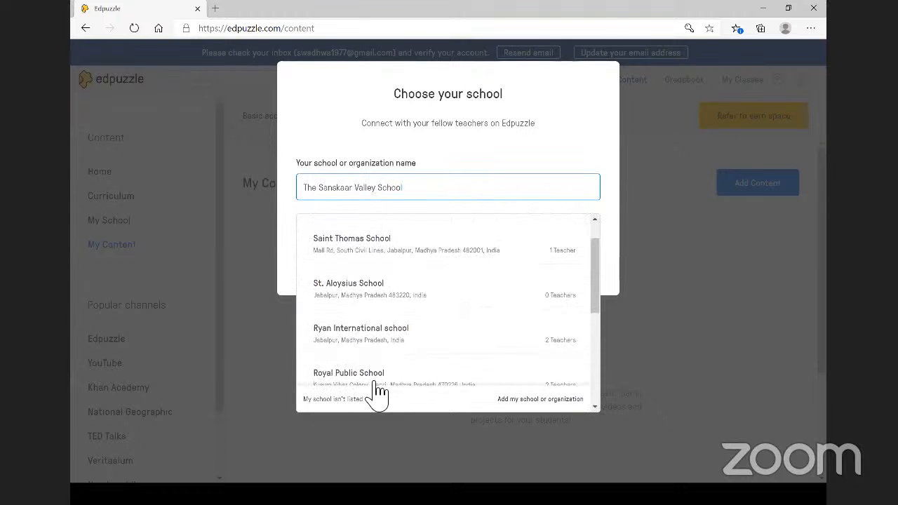
- Add The Sanskaar Valley School in Bhopal, Madhya Pradesh, and select it
click(536, 400)
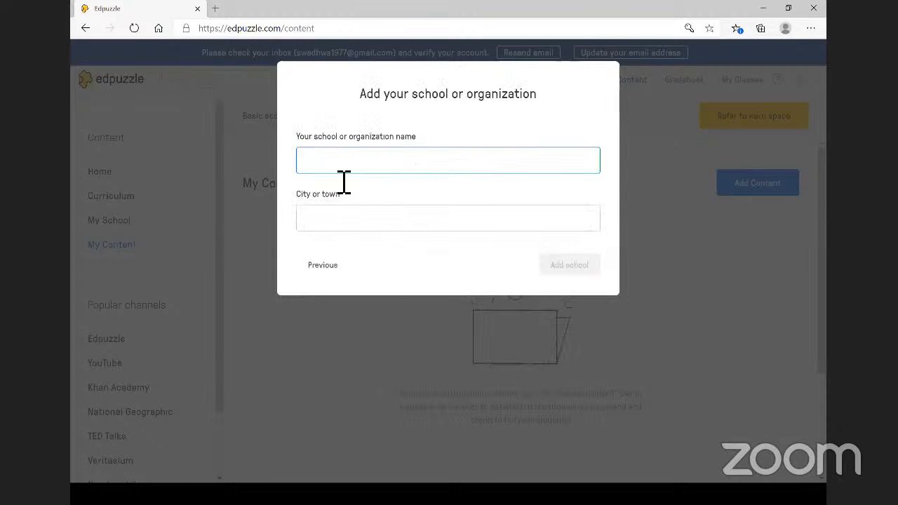
text(The Sanskaar Valley School)
click(338, 225)
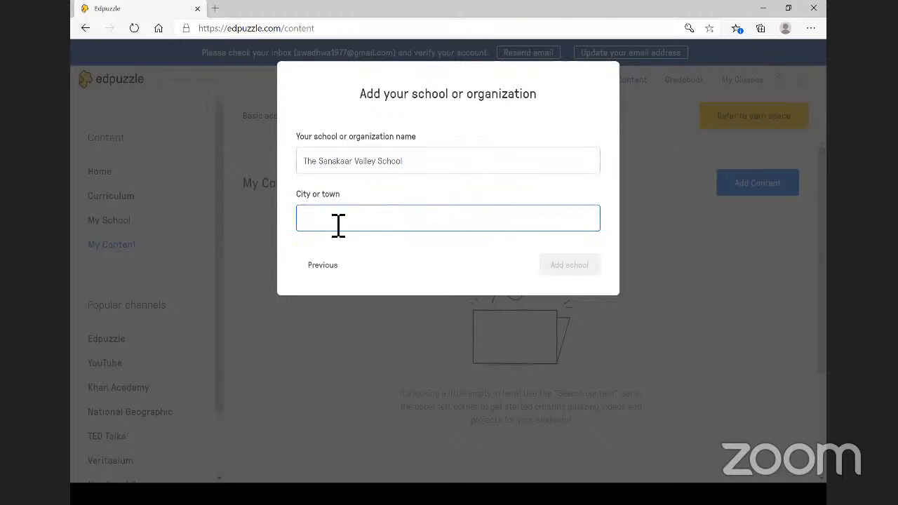
text(Bhop)
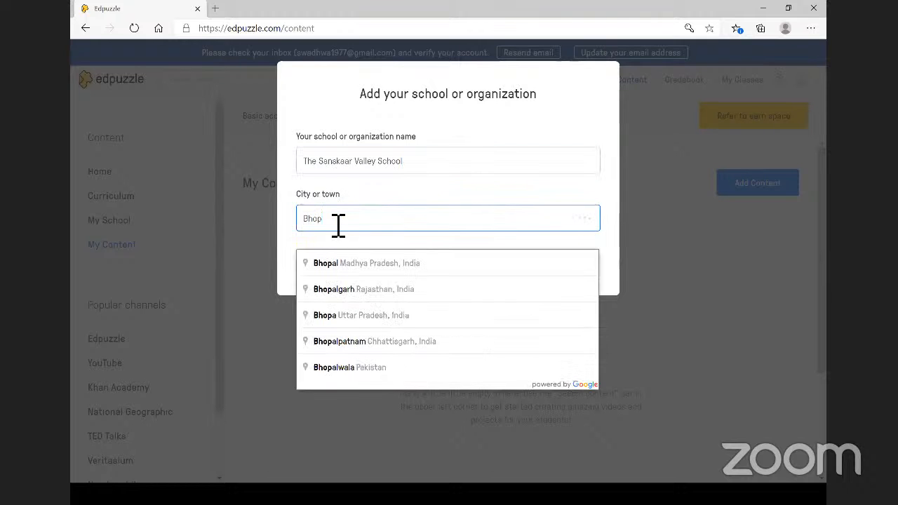
click(358, 269)
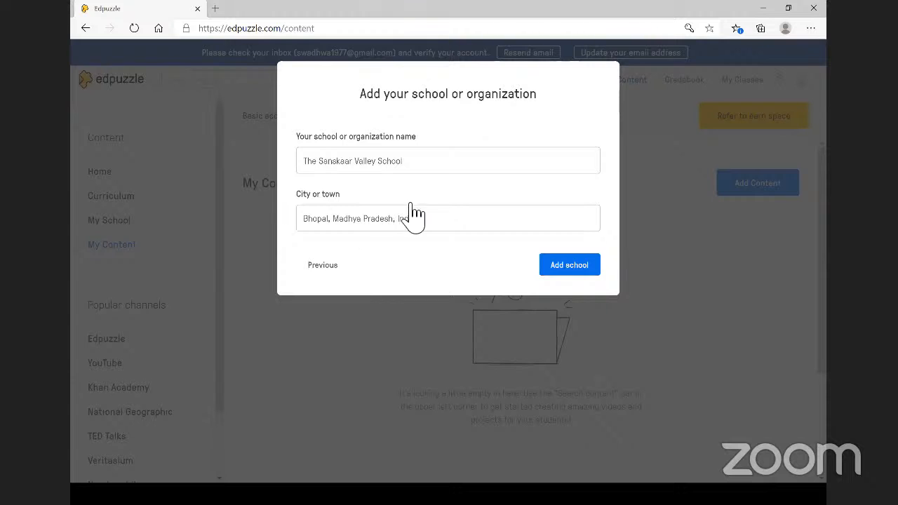
click(569, 267)
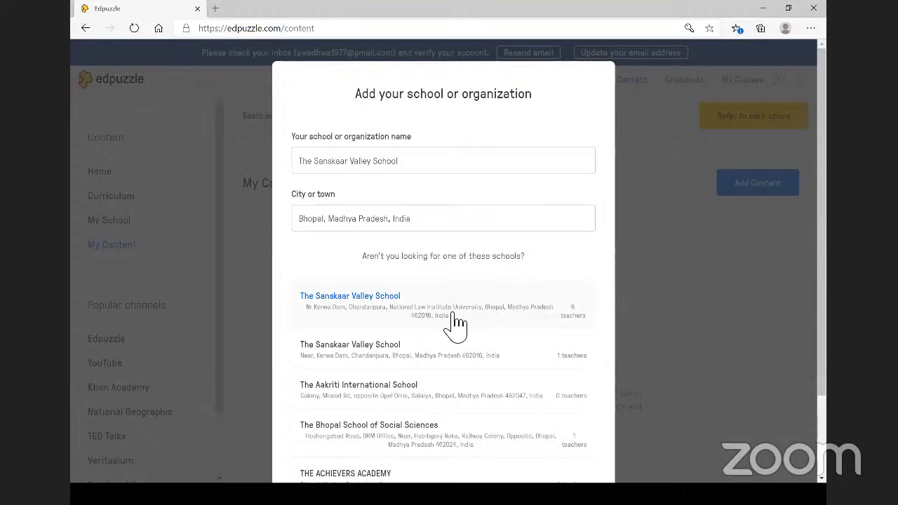
scroll(456, 324, down, 1)
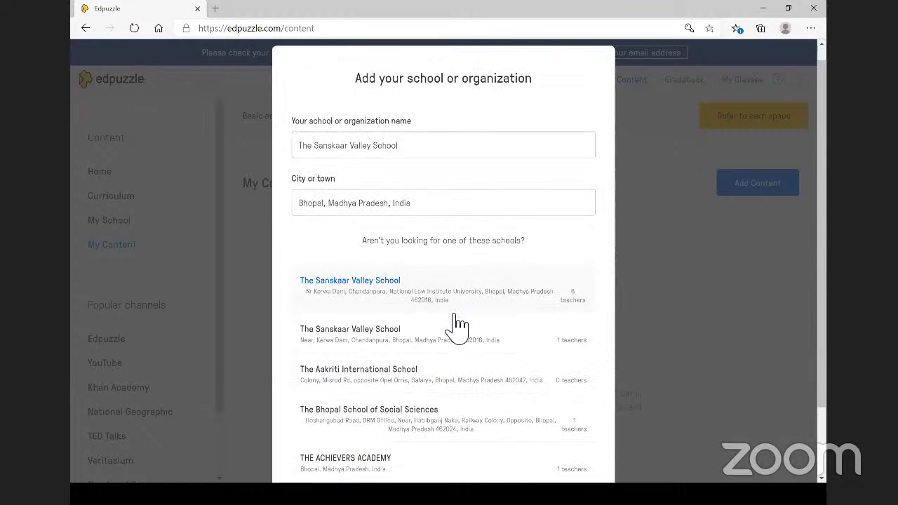
click(372, 268)
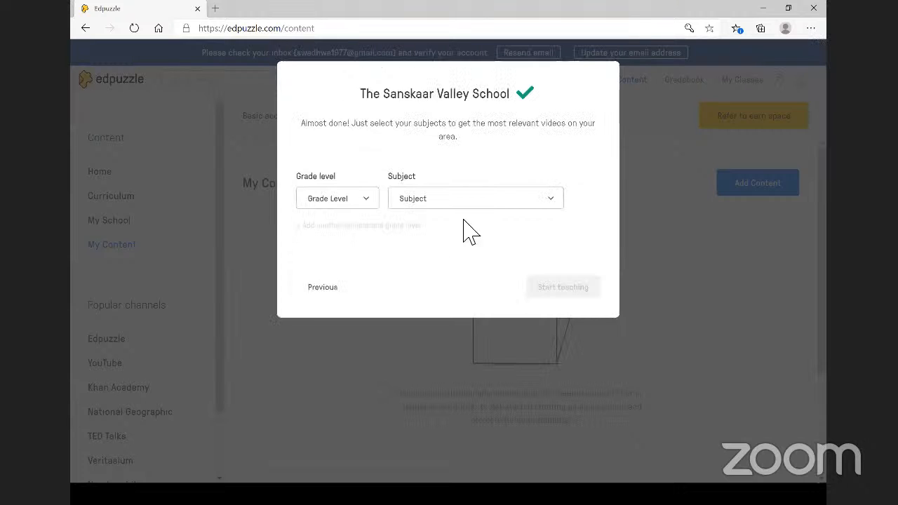
- Add 11th grade and 12th grade Computer Science as grade-level and subject rows
click(358, 203)
scroll(351, 344, down, 3)
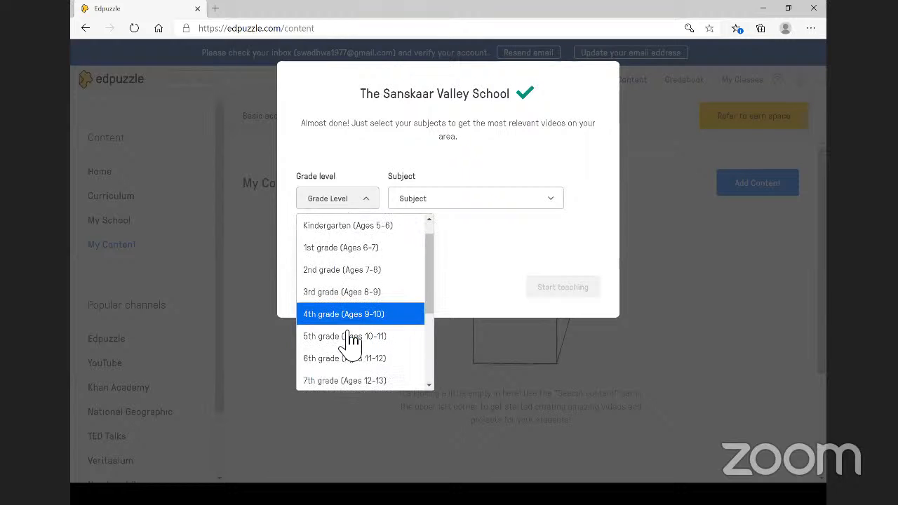
scroll(349, 340, down, 2)
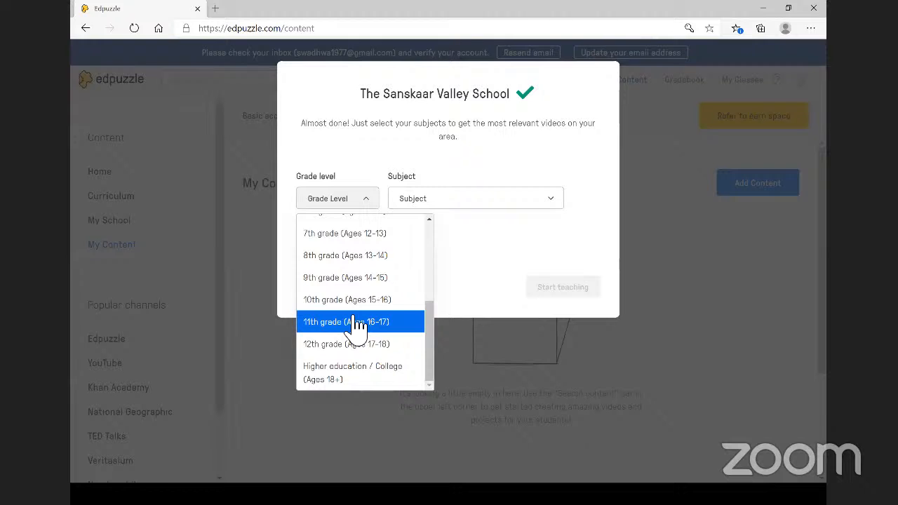
click(356, 321)
click(432, 209)
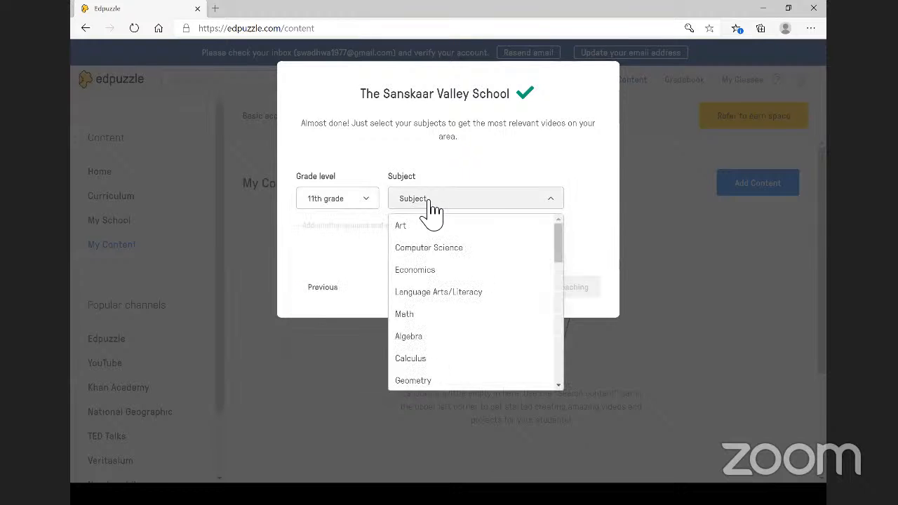
click(429, 248)
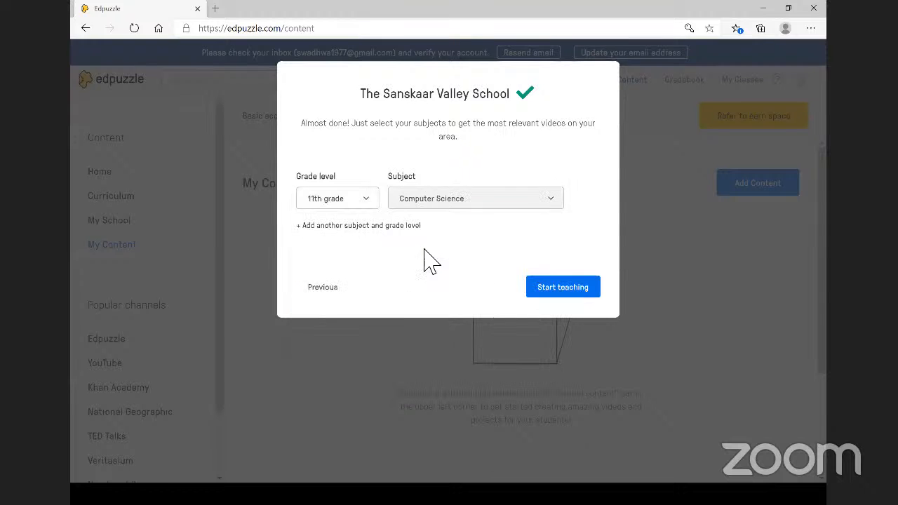
click(394, 225)
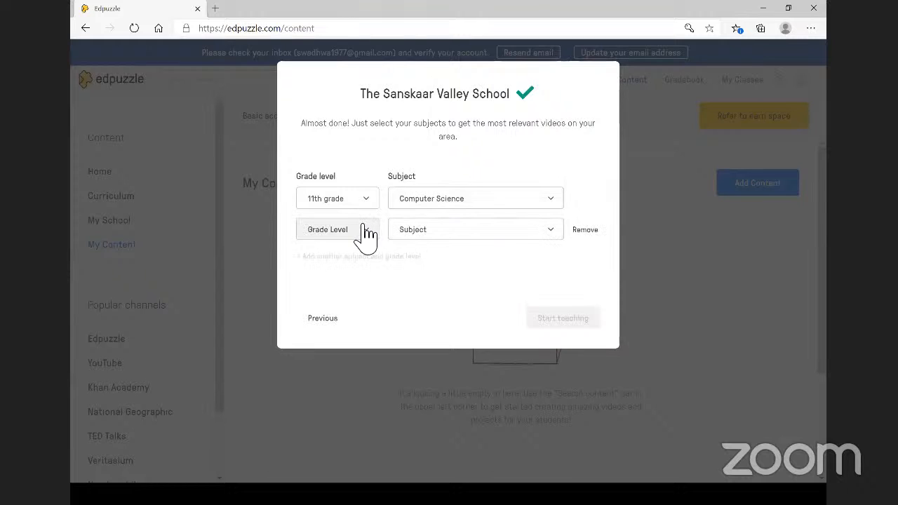
click(367, 234)
scroll(337, 393, down, 2)
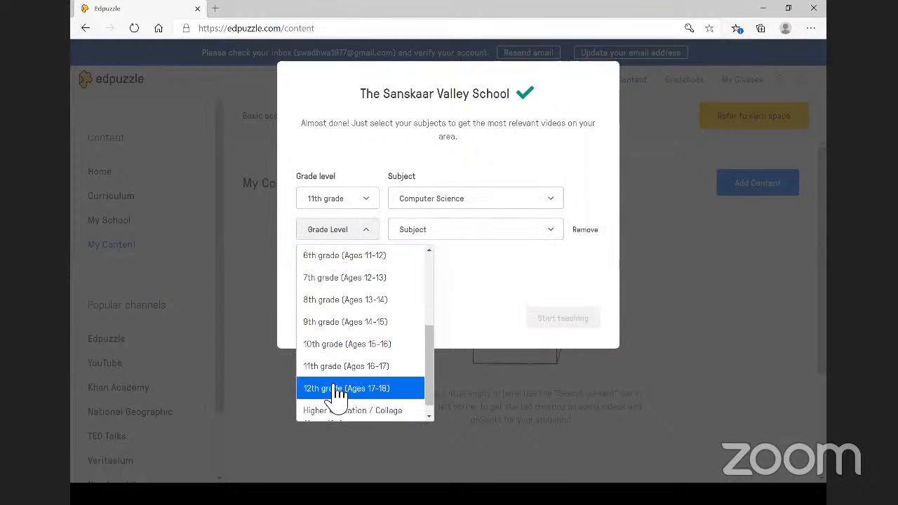
click(337, 389)
click(440, 235)
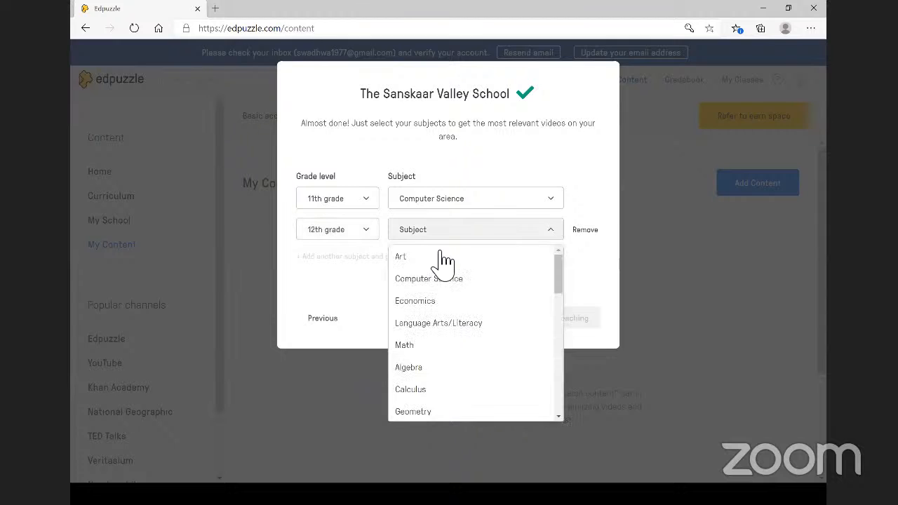
click(442, 279)
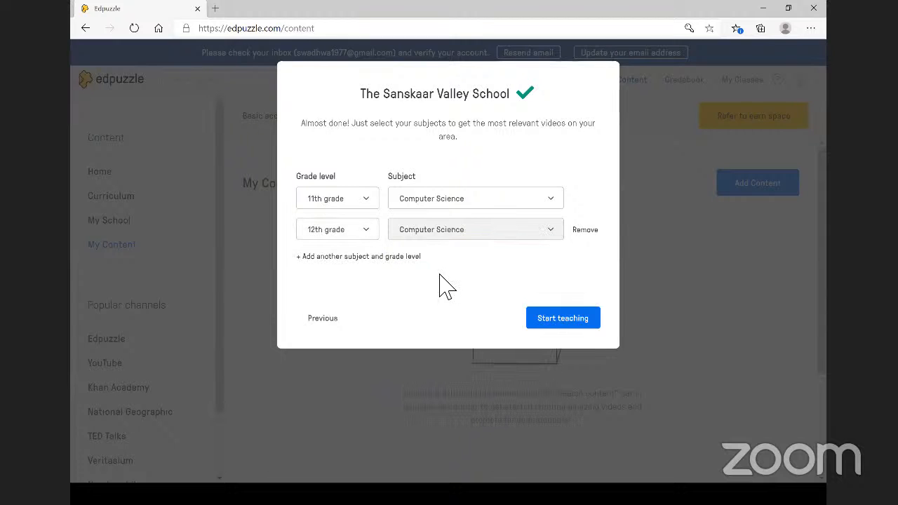
- Add a 7th grade Math row and finish the school setup
click(410, 258)
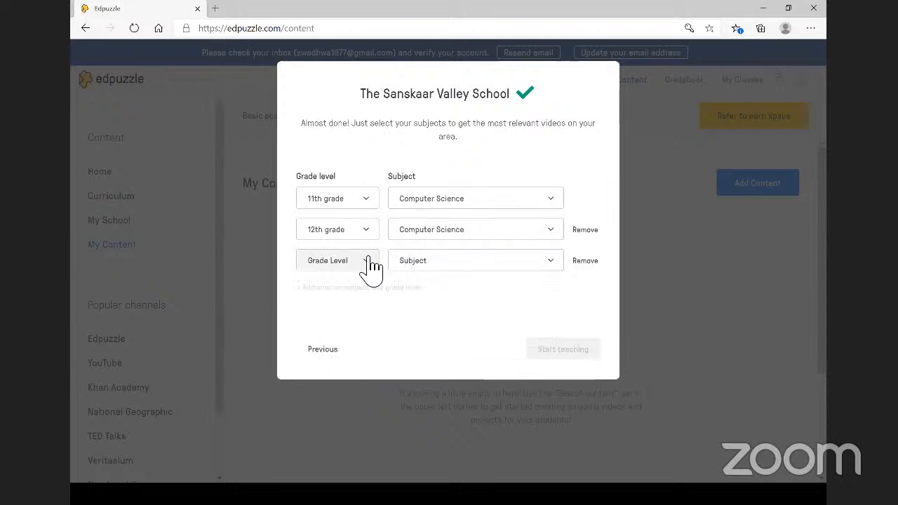
click(369, 260)
scroll(342, 389, down, 5)
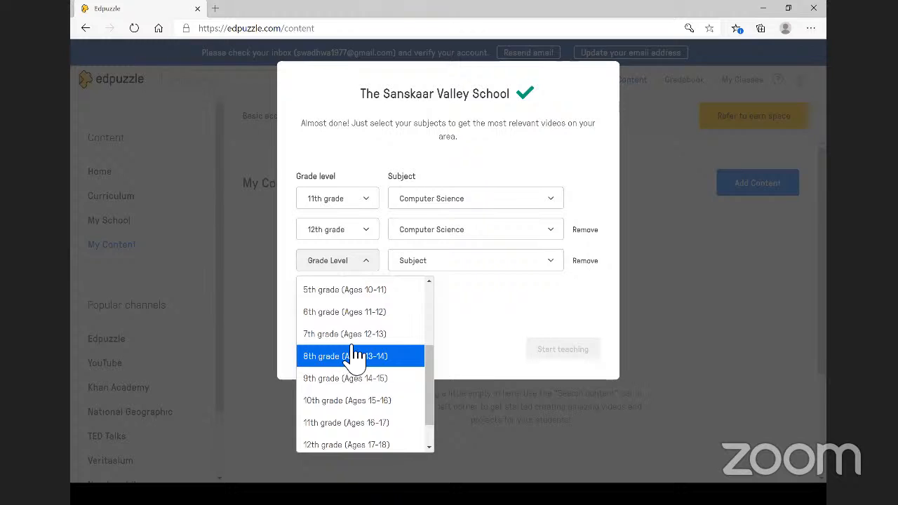
click(353, 335)
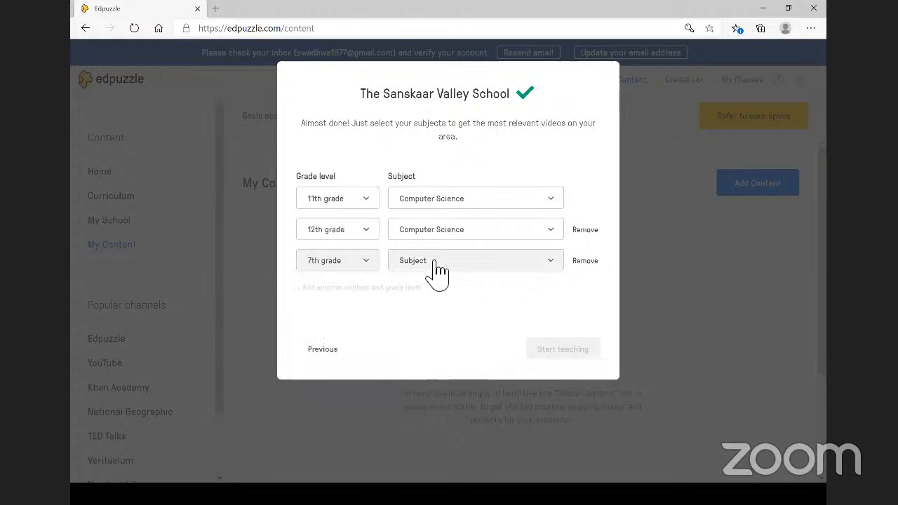
click(430, 262)
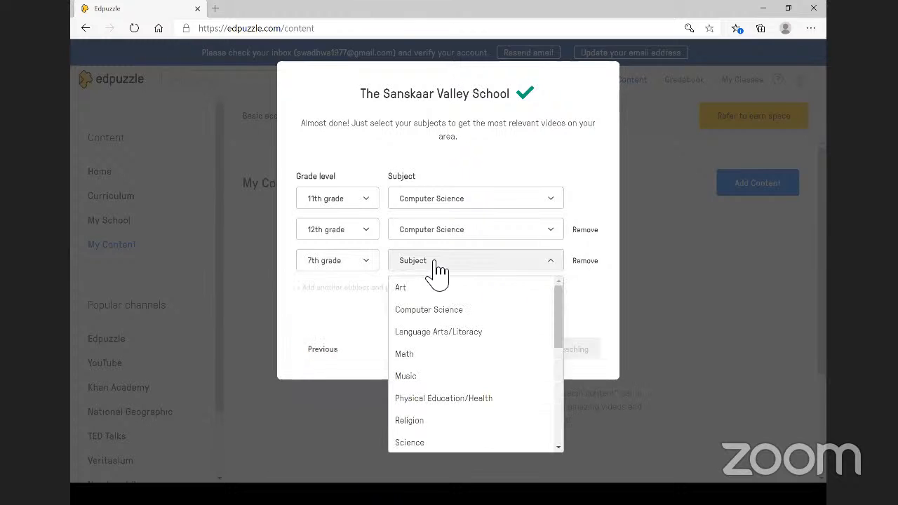
click(419, 359)
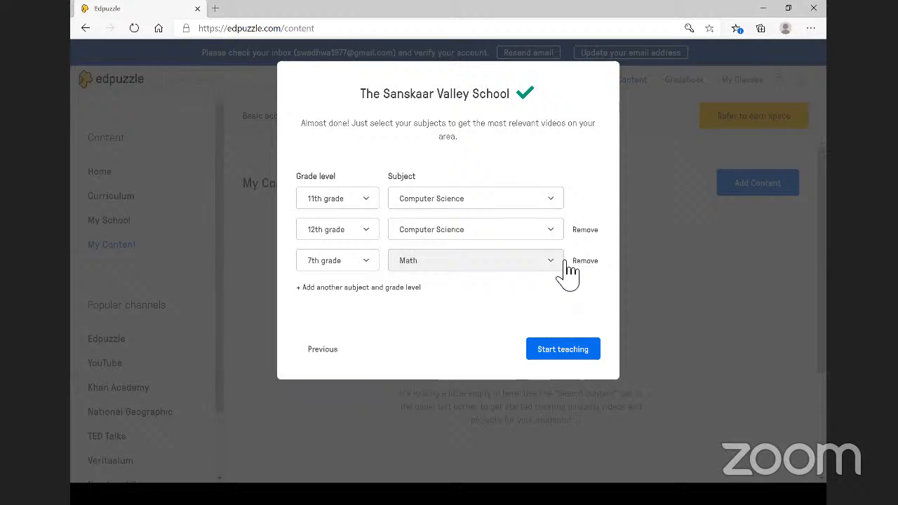
click(558, 361)
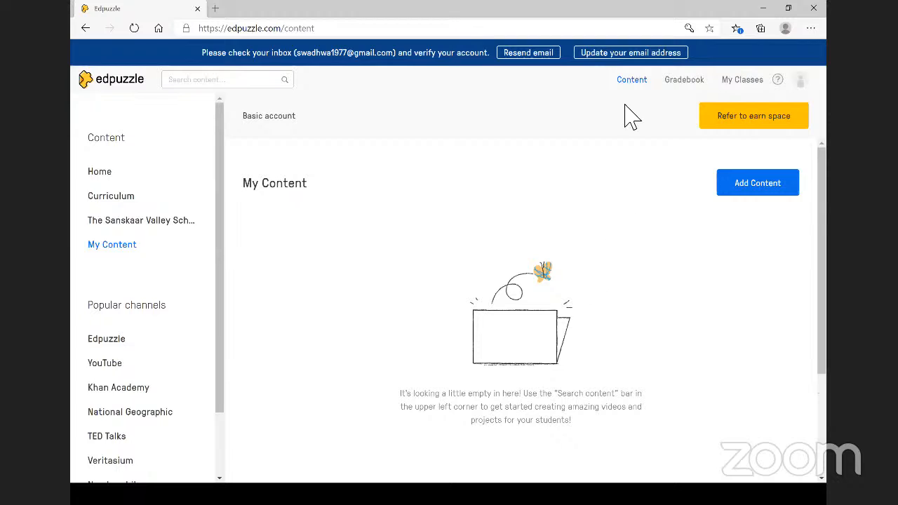
- Try the Refer to earn space teacher invite, dismiss the verification prompt, and return to My Content
click(754, 119)
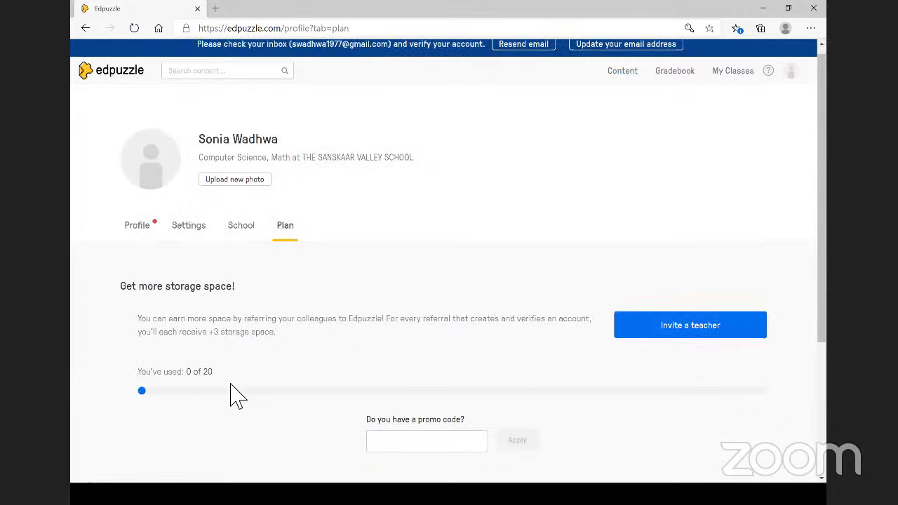
scroll(242, 391, down, 3)
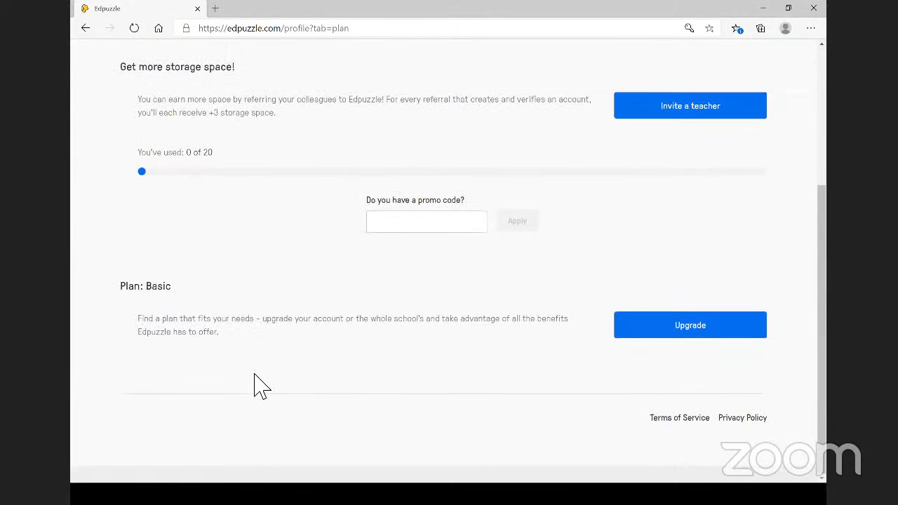
scroll(626, 229, up, 1)
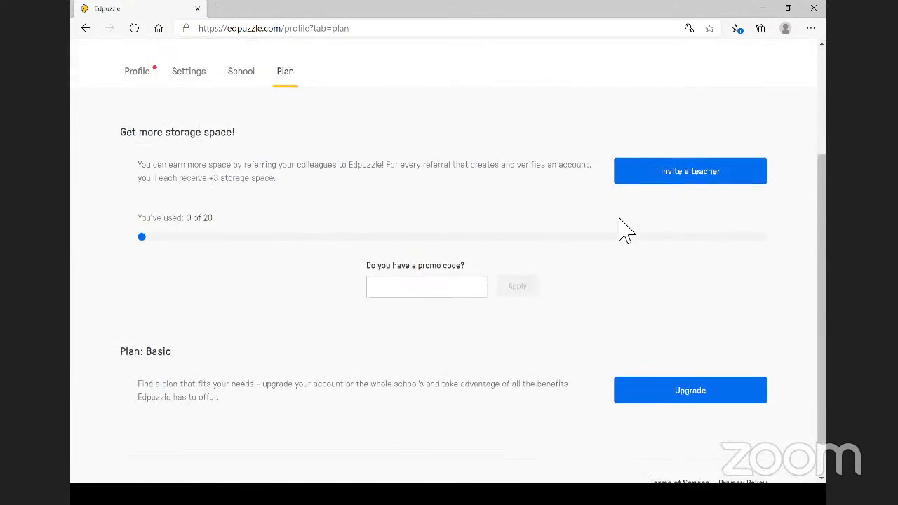
click(675, 186)
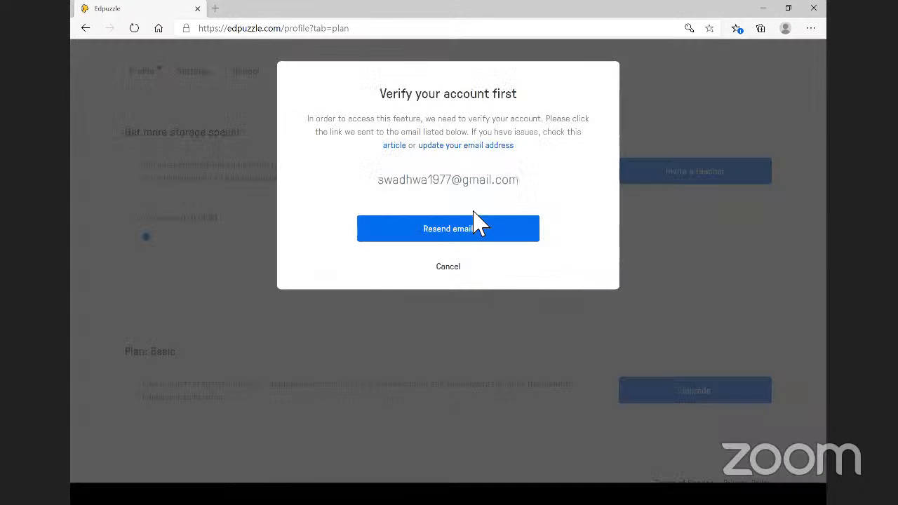
click(453, 269)
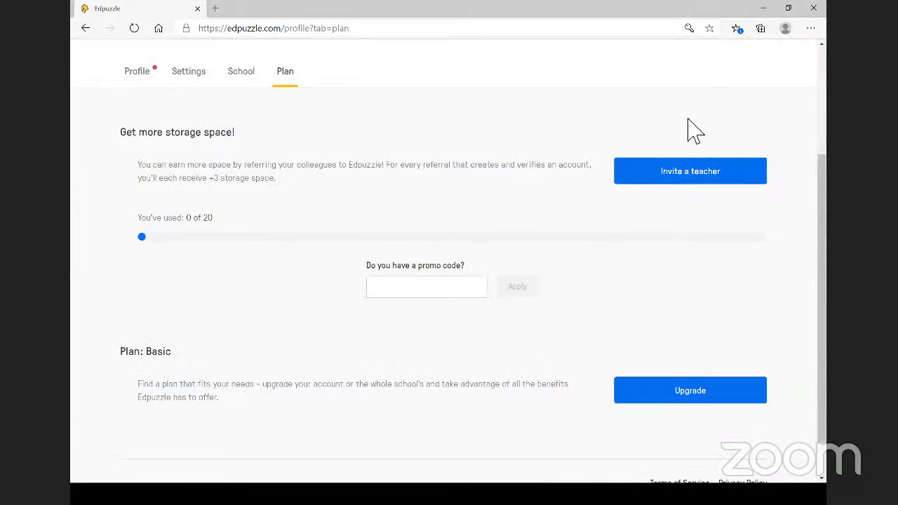
scroll(691, 138, up, 3)
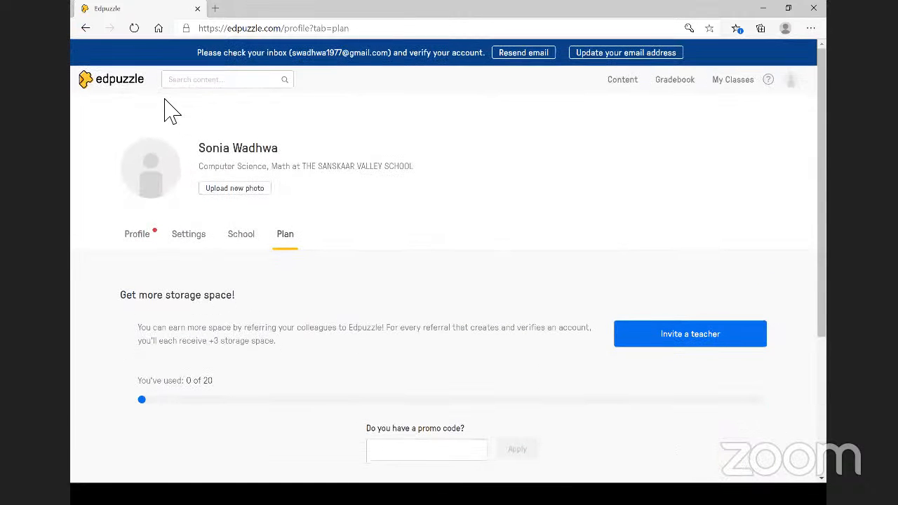
click(86, 28)
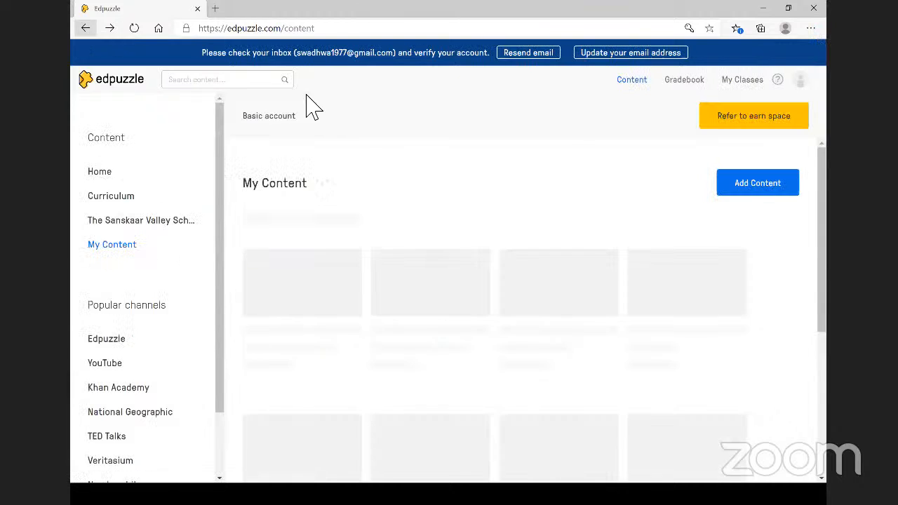
- Log out and log back in as a teacher with the school Google account
click(799, 81)
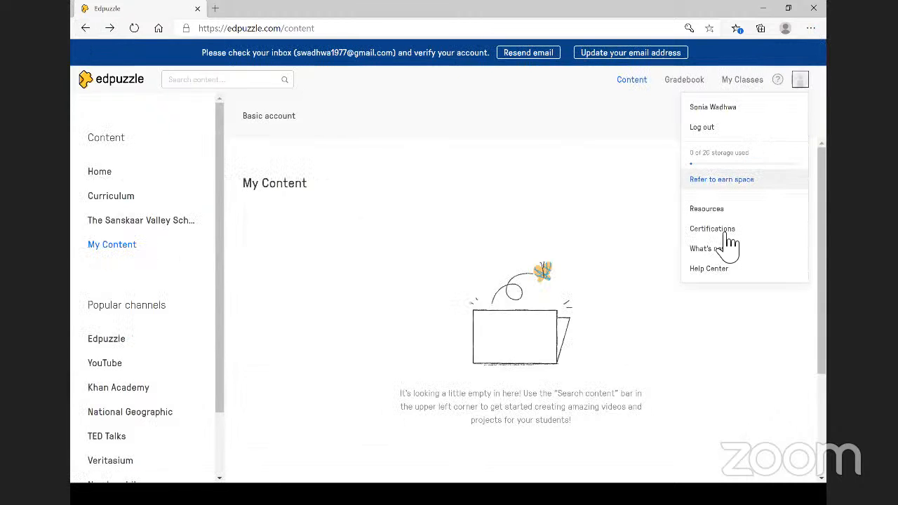
click(714, 129)
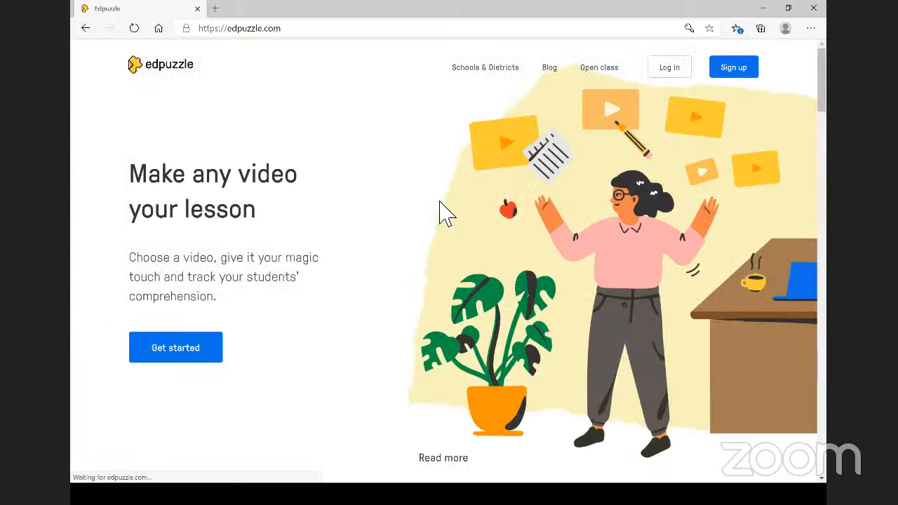
click(663, 70)
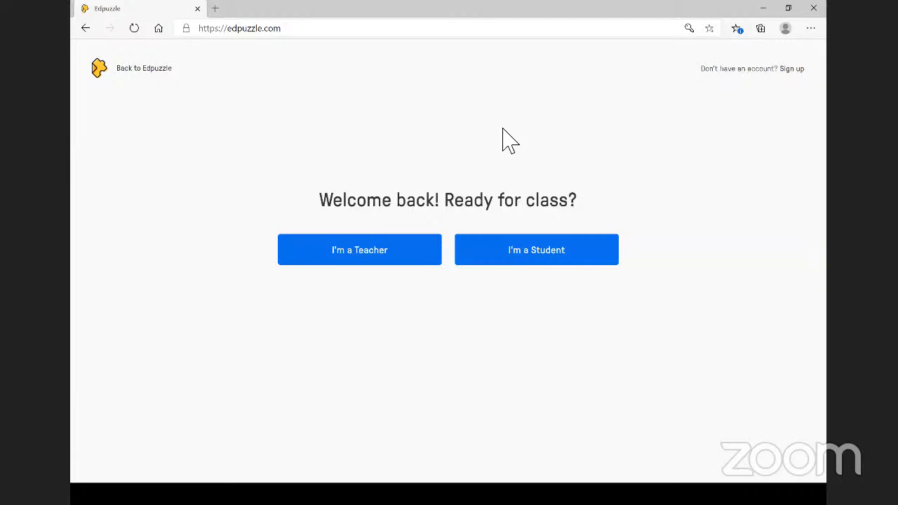
click(362, 261)
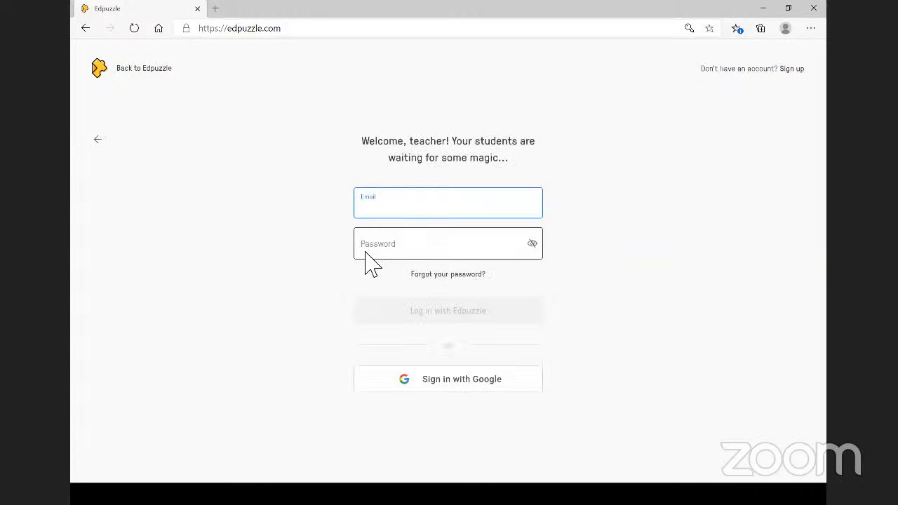
click(429, 382)
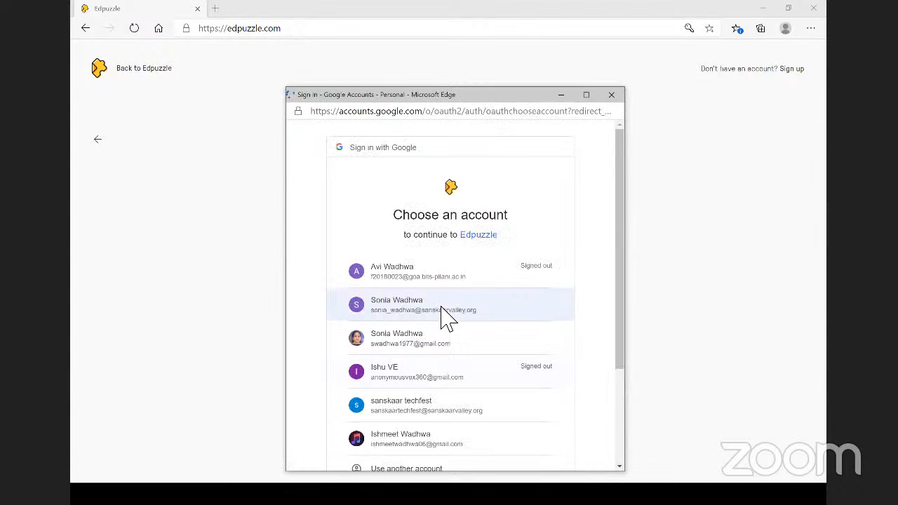
click(435, 312)
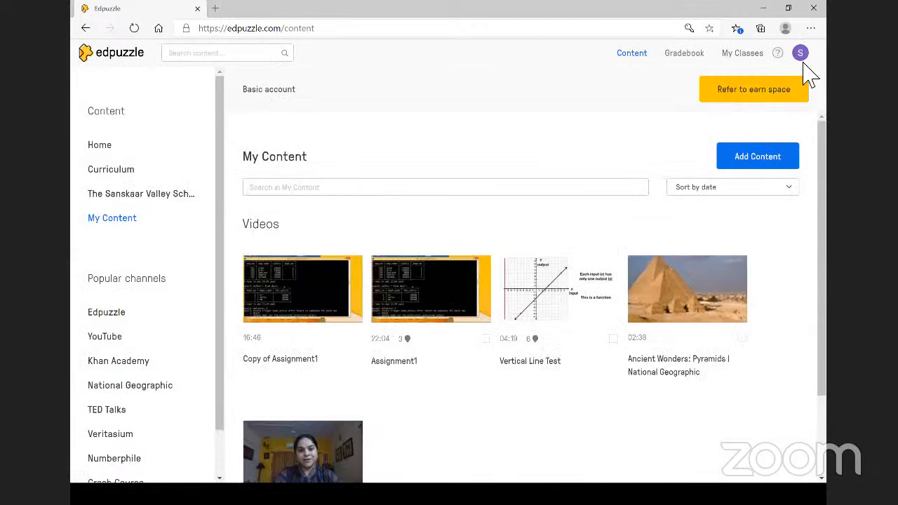
- Open the Plan page and review the 5 of 20 storage usage and Basic plan
click(765, 88)
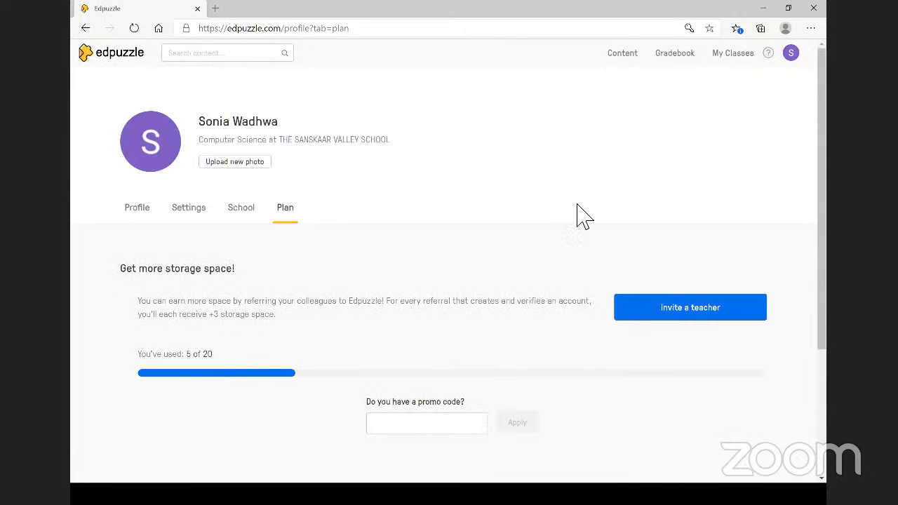
scroll(533, 242, down, 3)
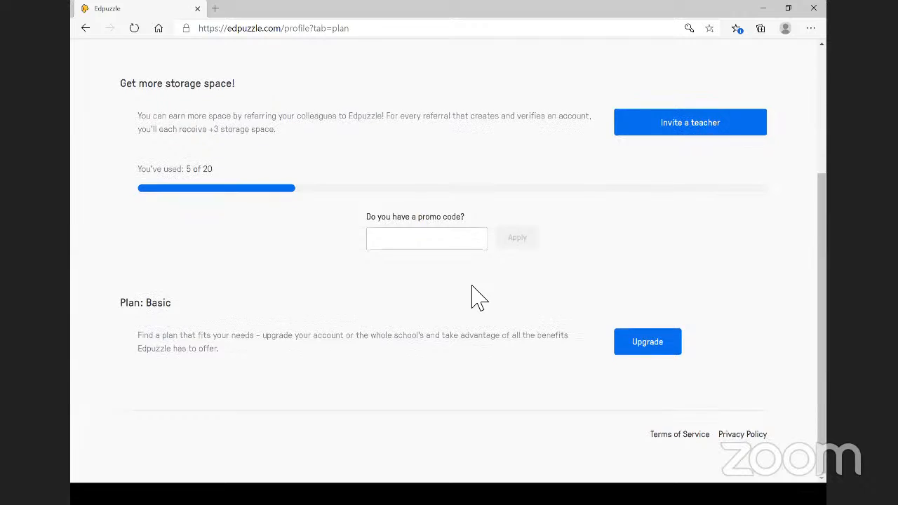
scroll(471, 297, down, 1)
scroll(589, 302, up, 1)
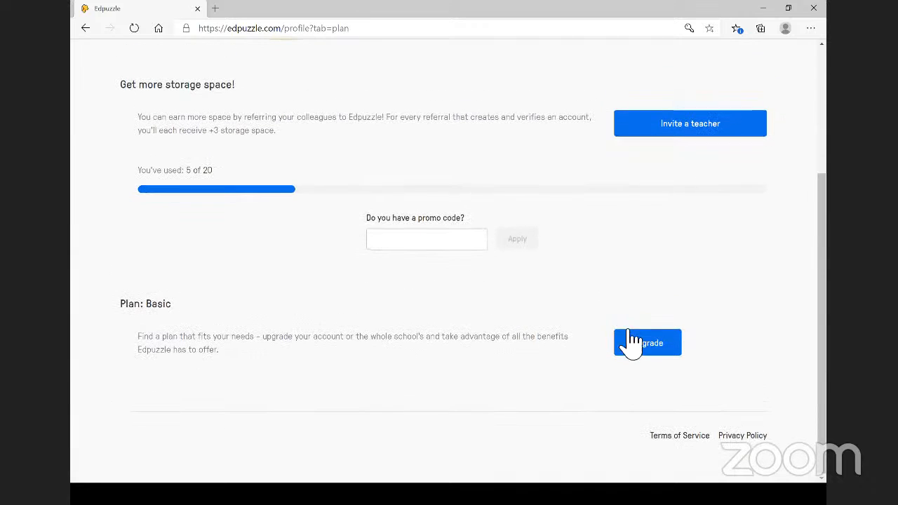
- Copy the teacher referral link, close the invite dialog, and focus the promo code field
click(677, 138)
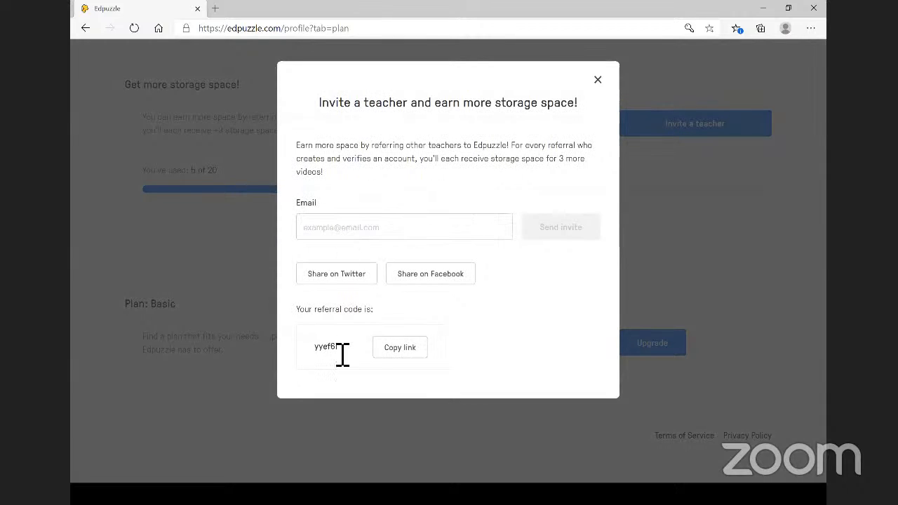
click(406, 358)
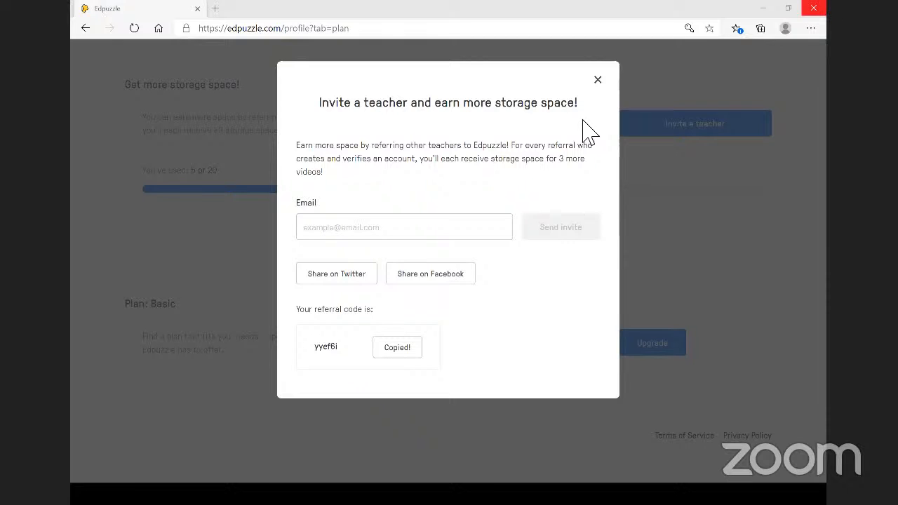
click(596, 81)
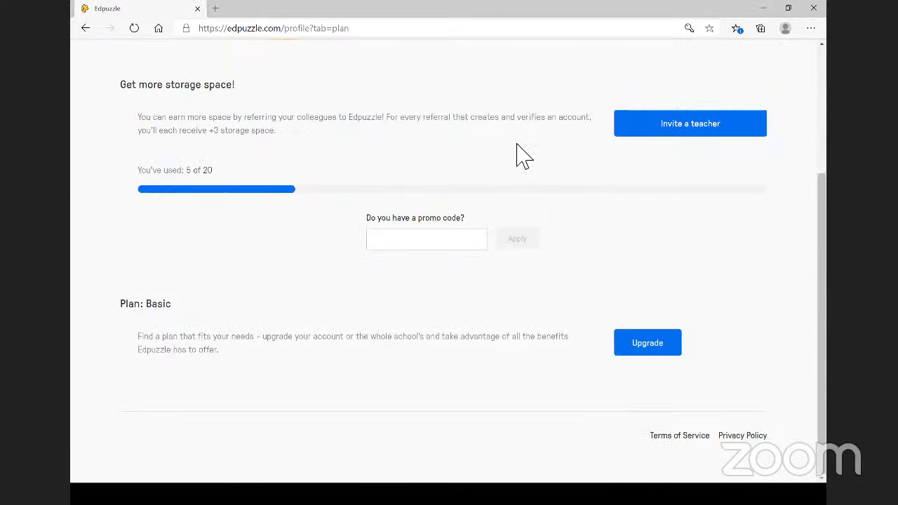
click(421, 235)
- Return to My Content, scroll through the five saved videos, and focus the search box
click(88, 34)
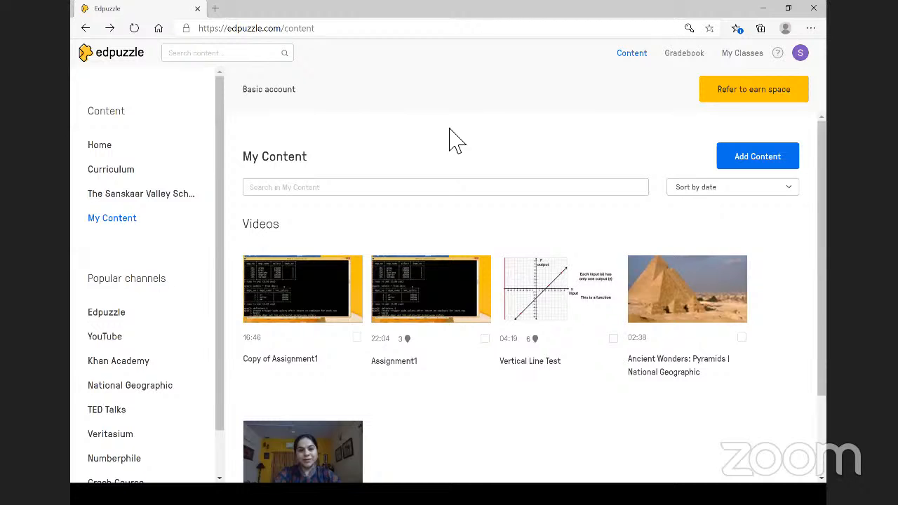
scroll(451, 128, down, 1)
scroll(474, 99, up, 1)
scroll(474, 99, down, 1)
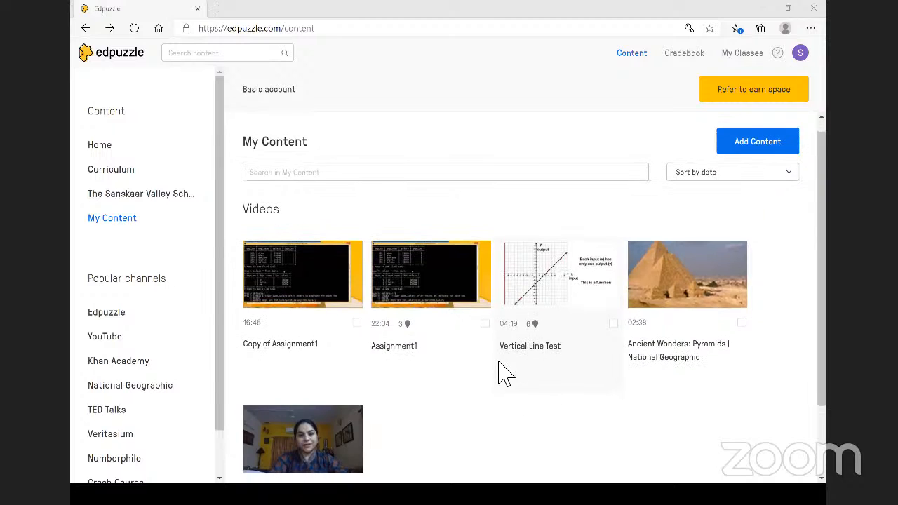
scroll(500, 372, down, 1)
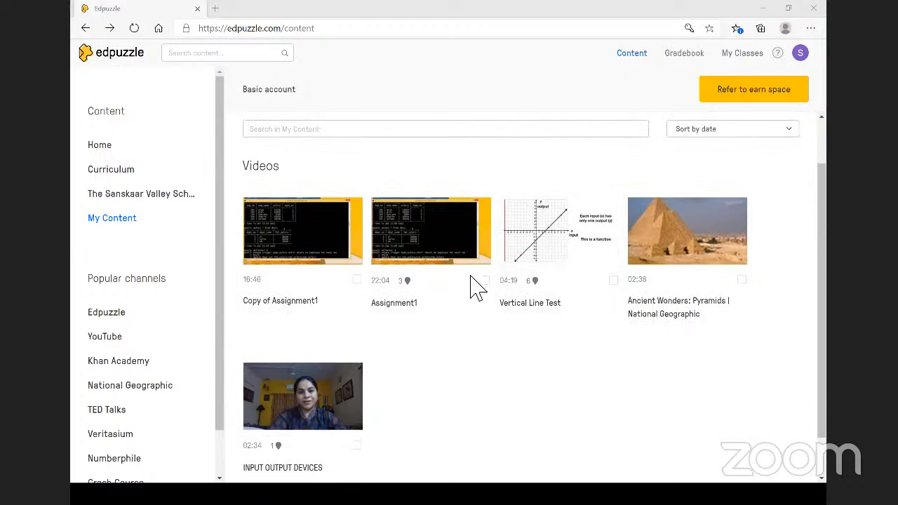
click(441, 130)
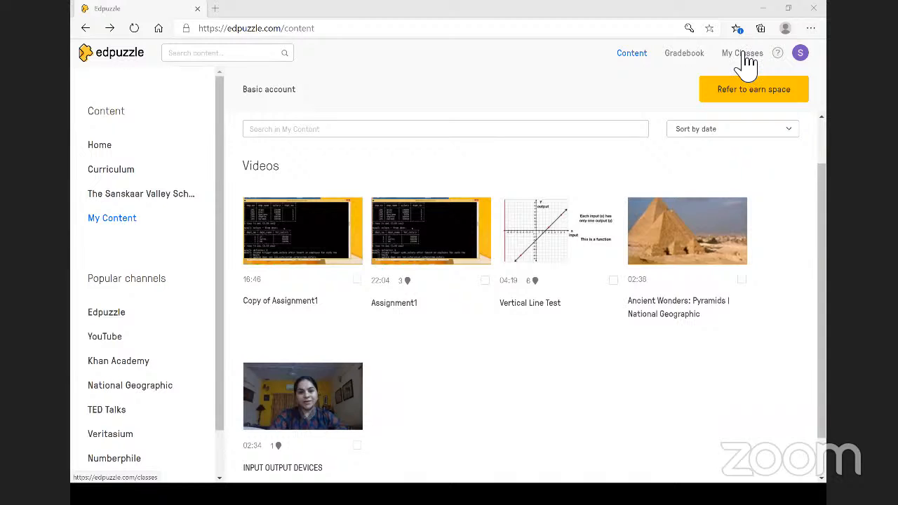
- Go to My Classes and open the Add a new class form with the + button
click(745, 62)
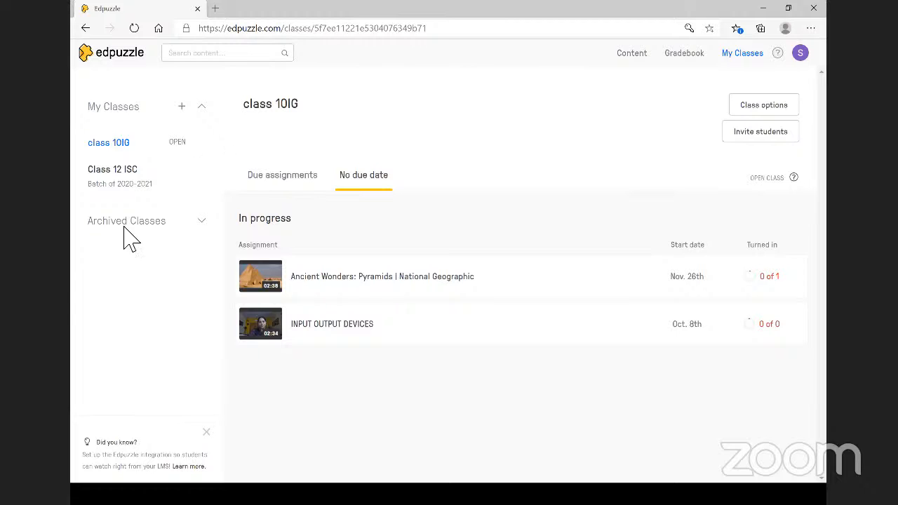
click(181, 105)
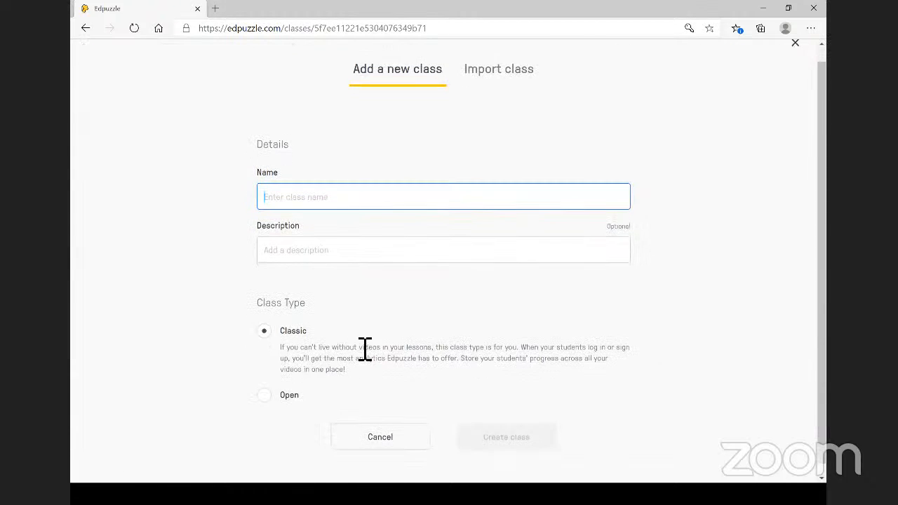
click(85, 29)
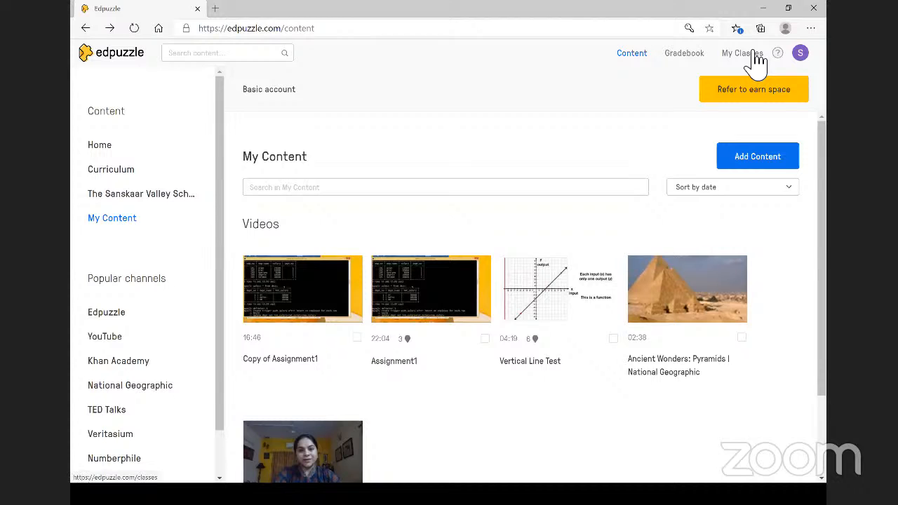
click(755, 54)
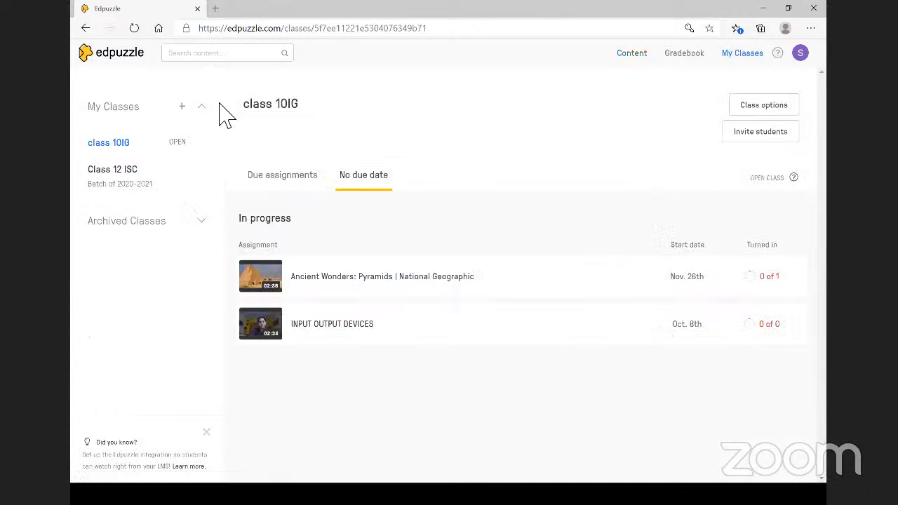
click(184, 107)
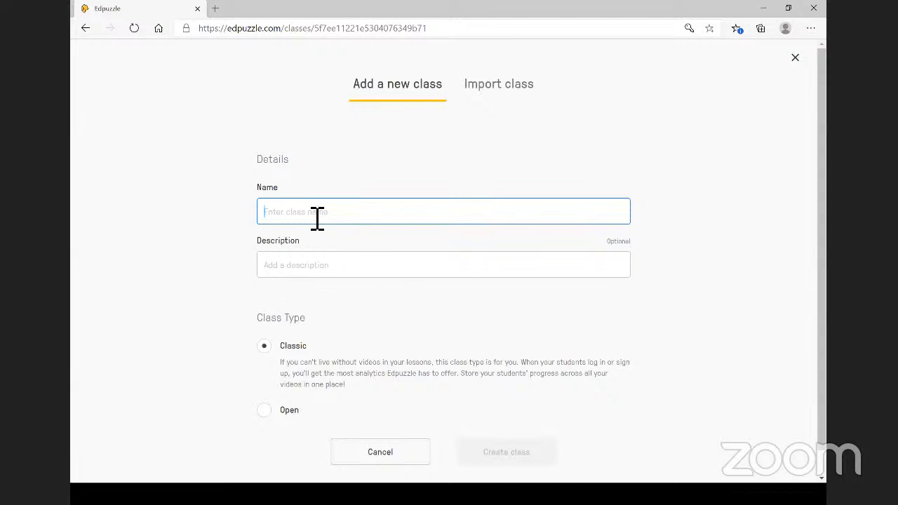
- Create the class 'Class Demo for teachaclass' with the description 'For training purpose'
text(Class Demo)
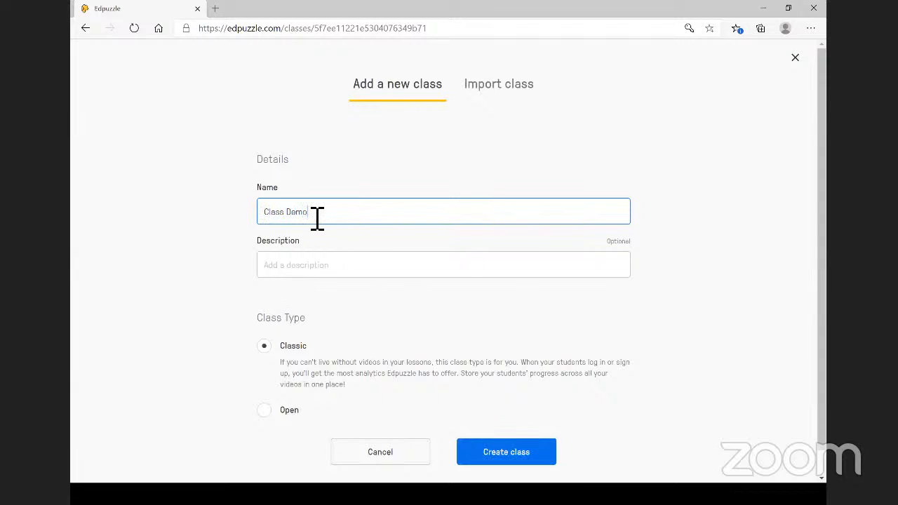
text( for teachaclass)
click(280, 275)
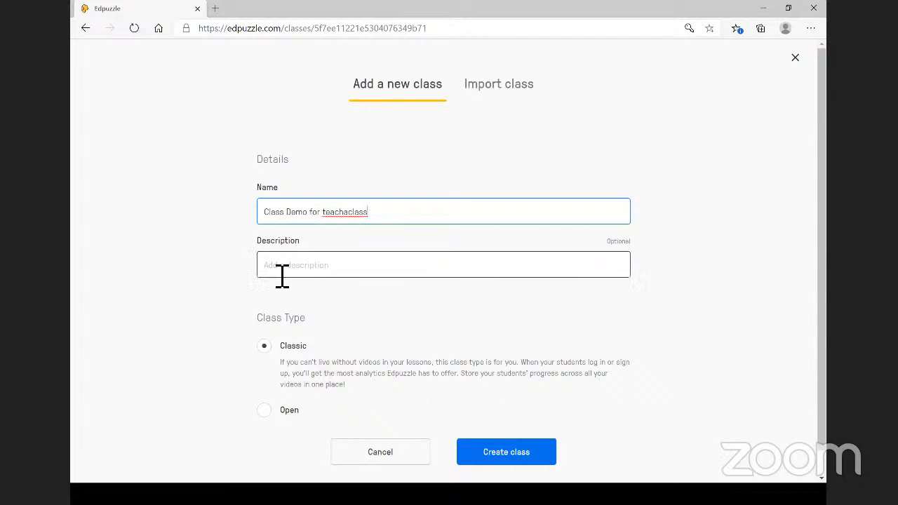
text(For)
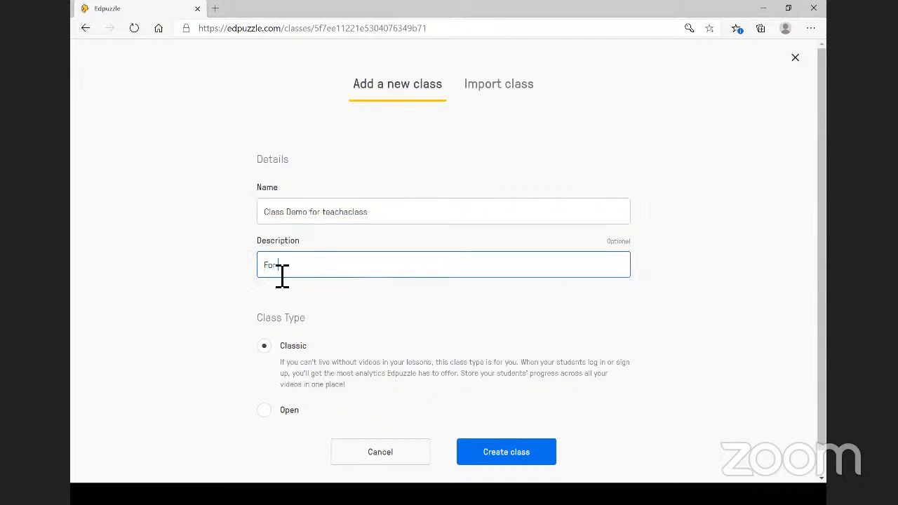
text( training purpose)
scroll(322, 347, down, 1)
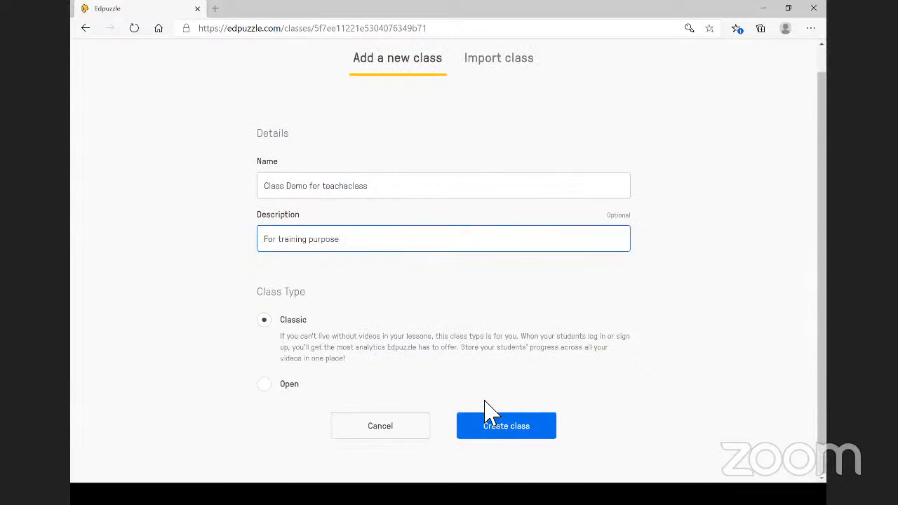
click(514, 424)
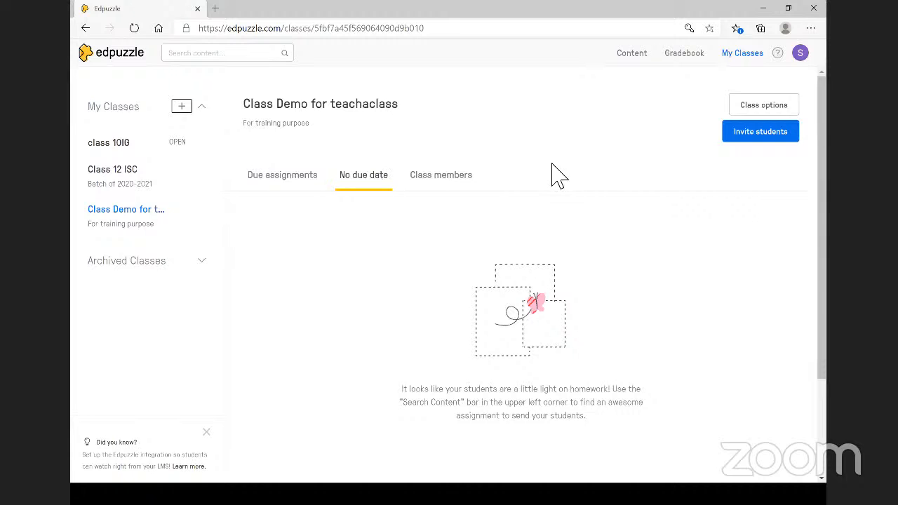
- Show the new class's invite code and copy its join link
click(756, 146)
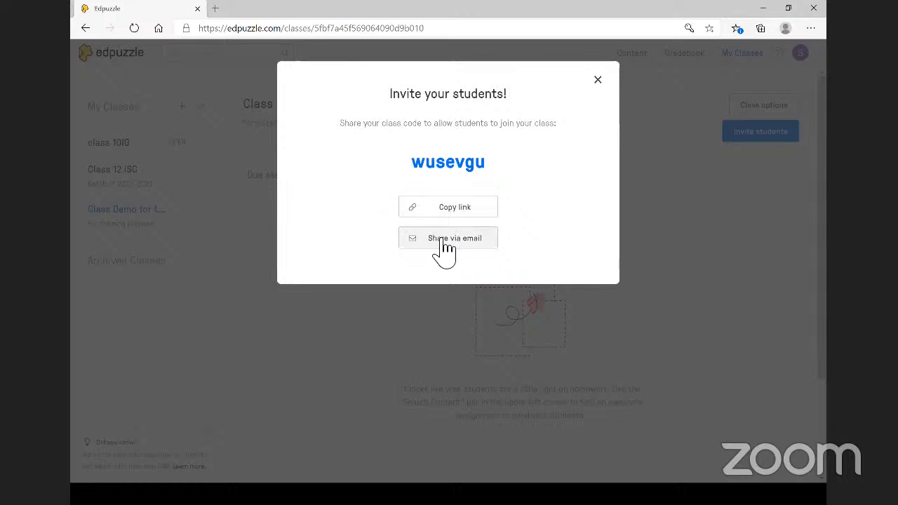
click(464, 208)
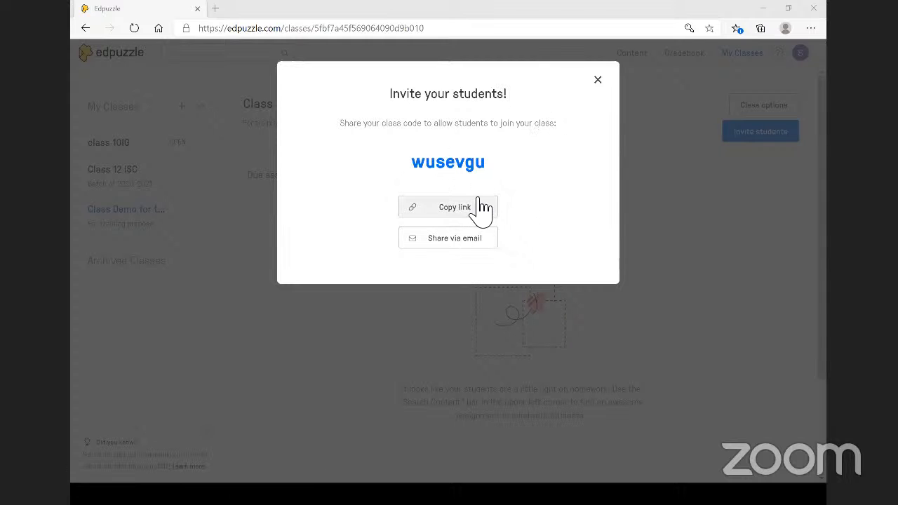
- Close the invitation, then check the class's archive/delete options without choosing any
click(597, 80)
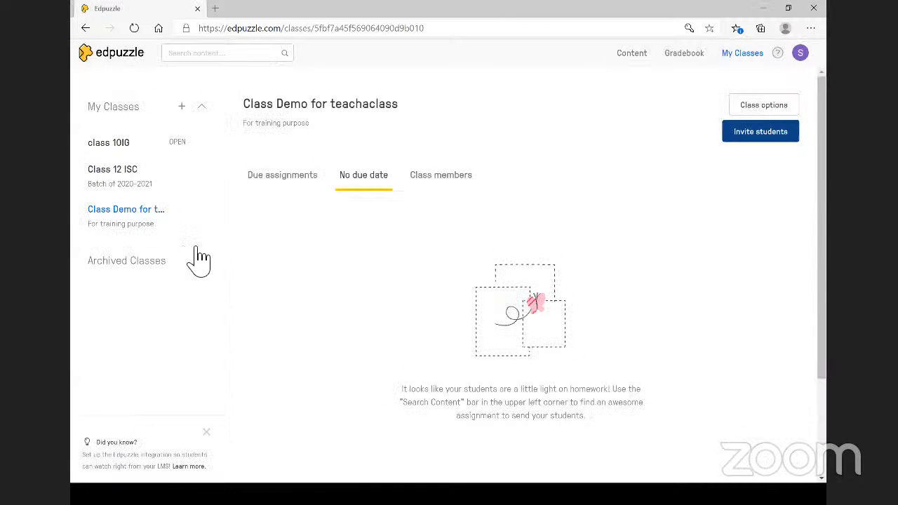
double_click(124, 215)
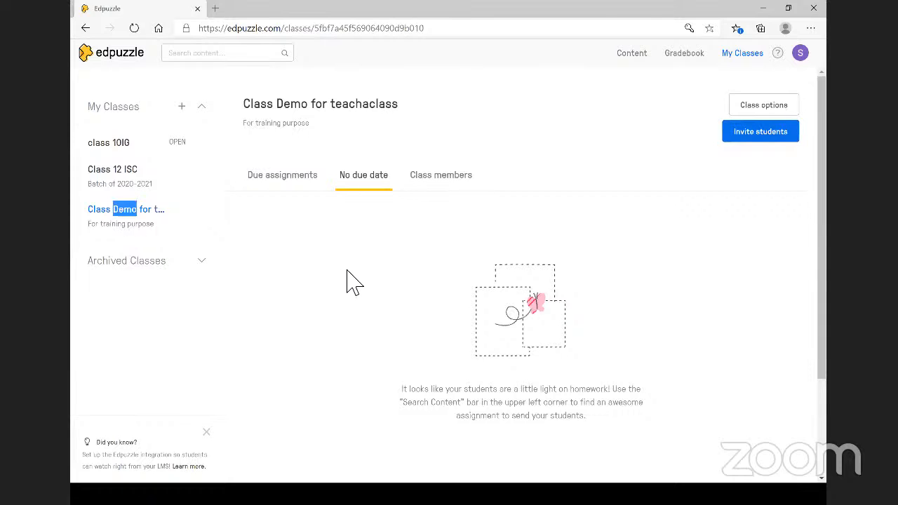
scroll(354, 280, down, 1)
scroll(351, 280, down, 1)
scroll(351, 281, up, 2)
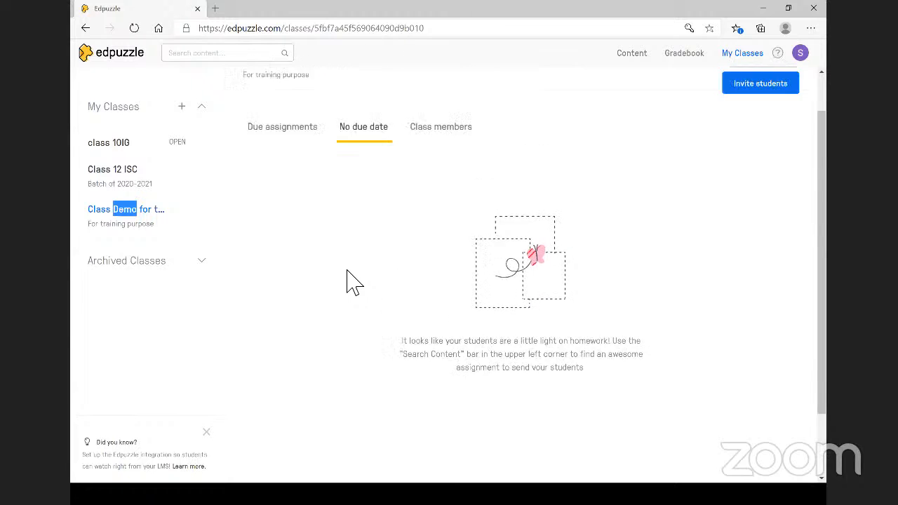
mouse_move(150, 228)
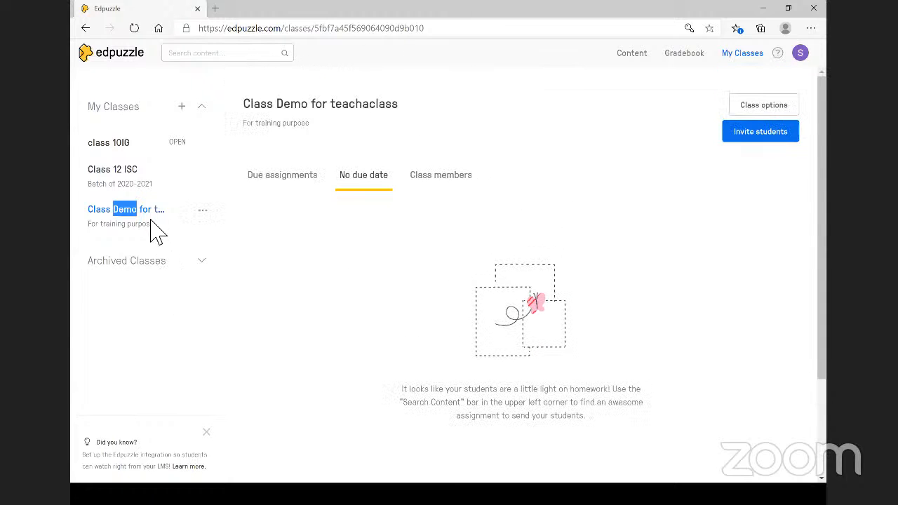
click(203, 212)
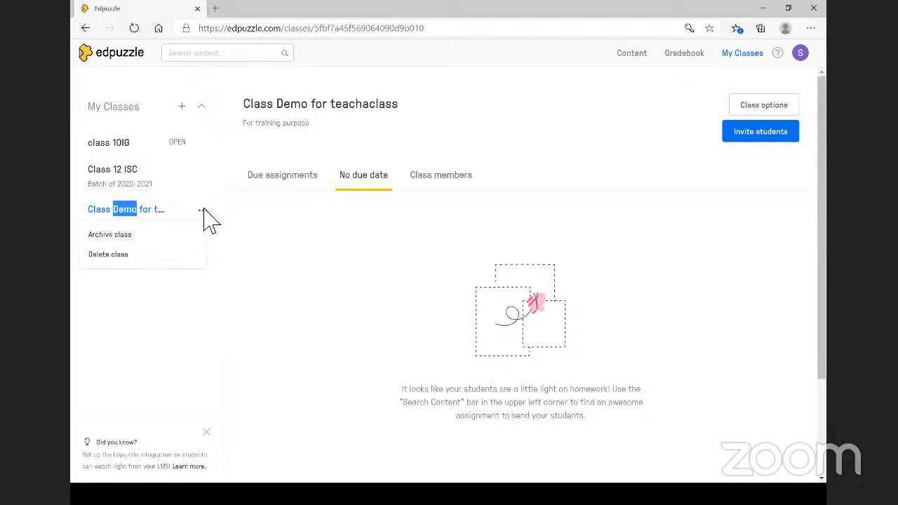
click(260, 227)
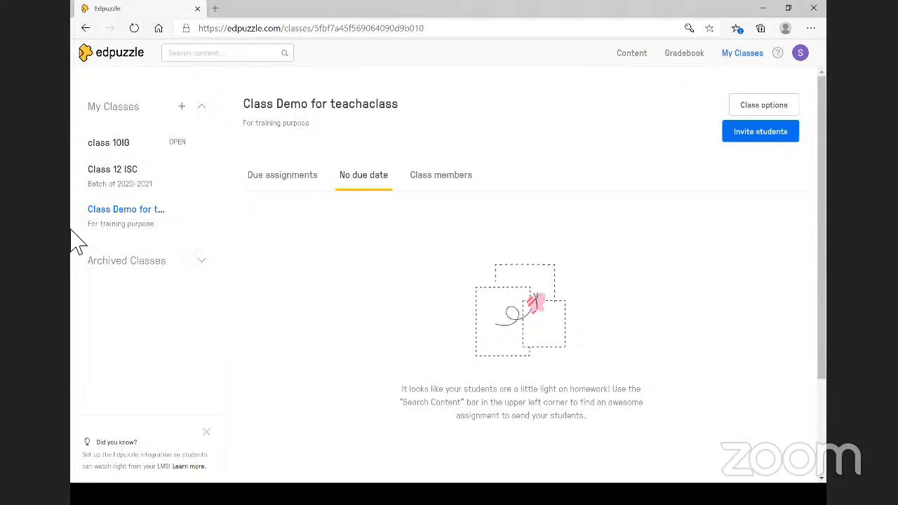
mouse_move(114, 223)
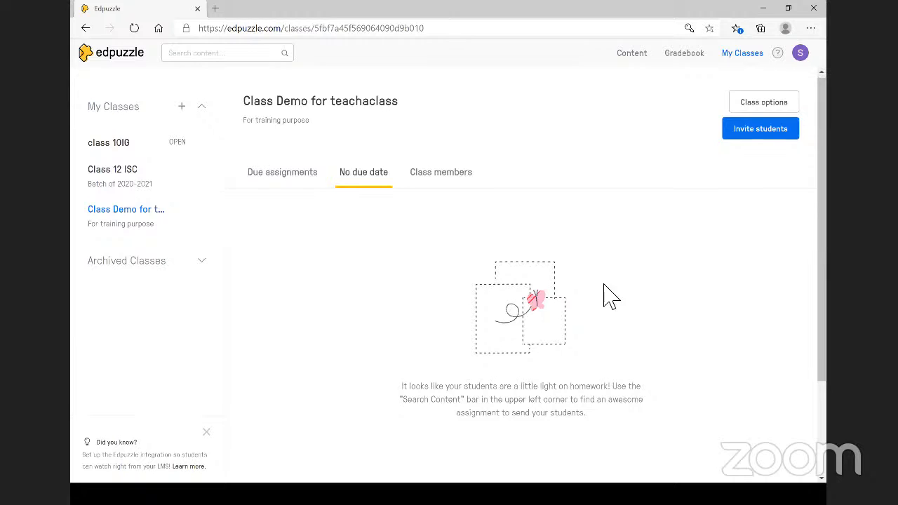
scroll(564, 473, down, 1)
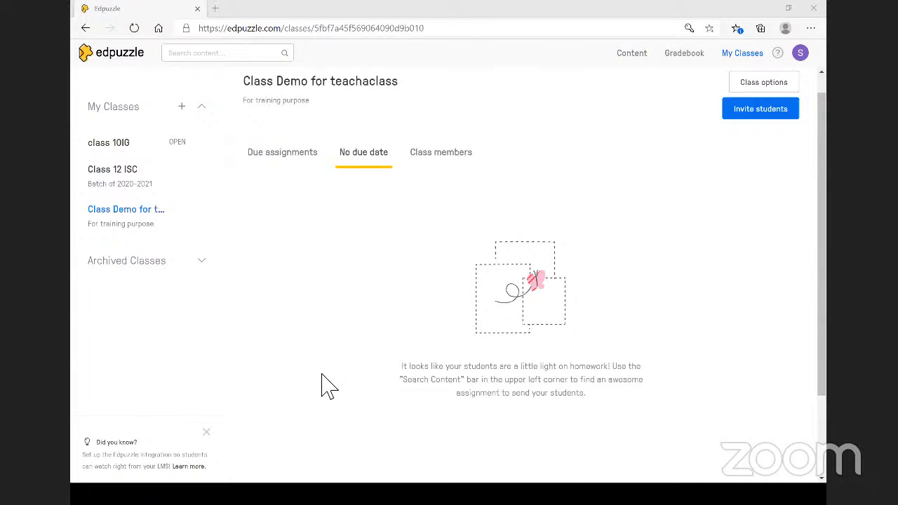
scroll(328, 386, down, 1)
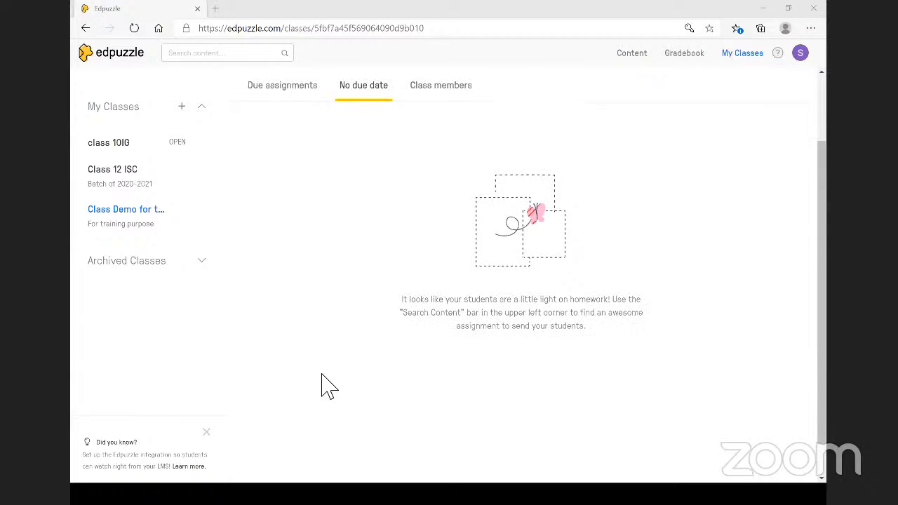
scroll(329, 386, up, 1)
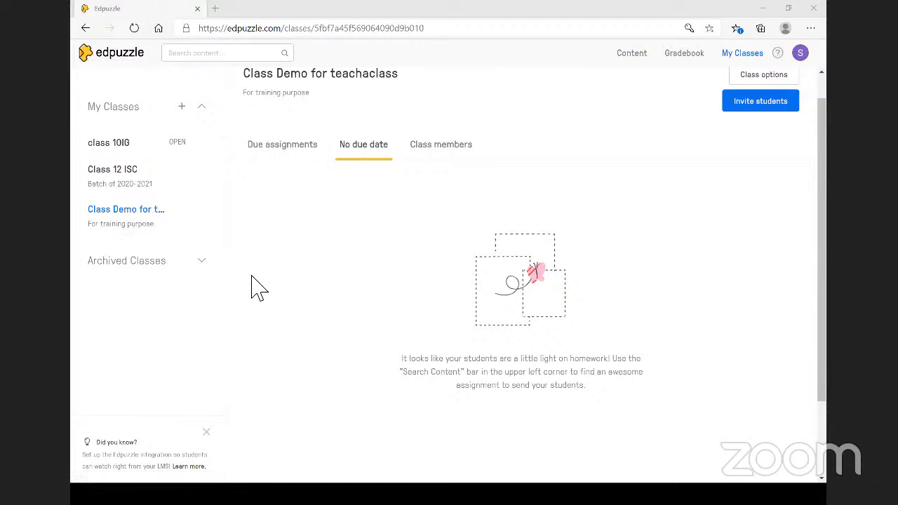
scroll(258, 287, up, 1)
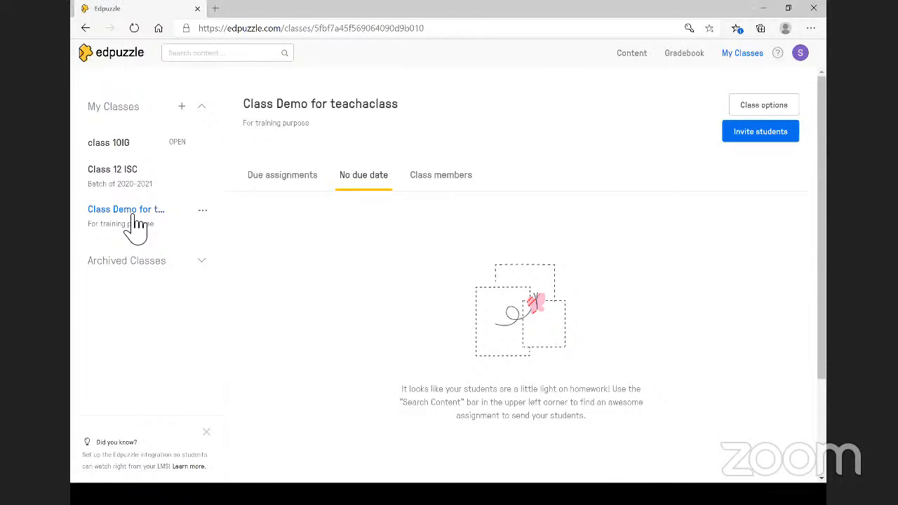
click(84, 29)
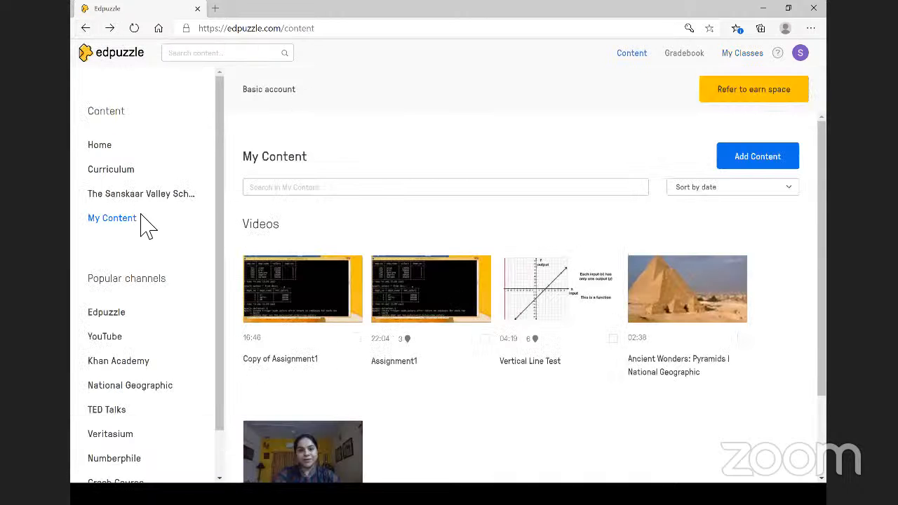
click(749, 60)
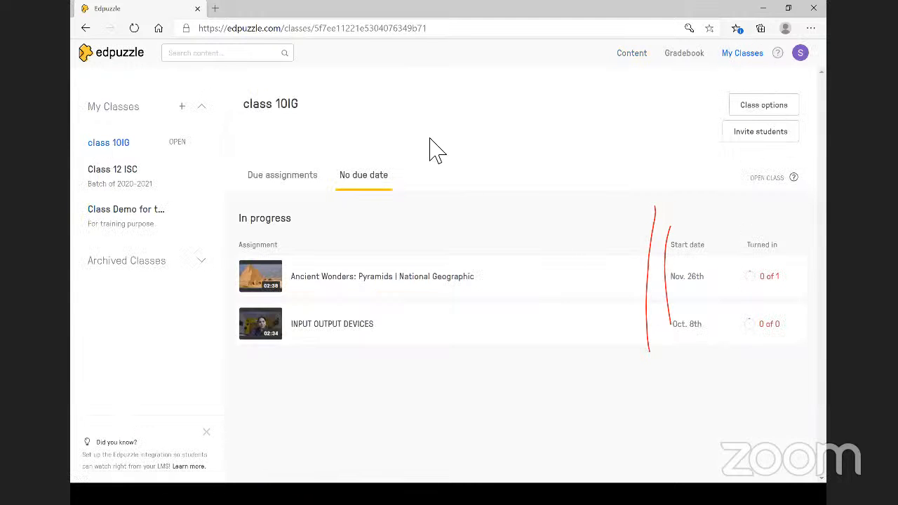
click(141, 224)
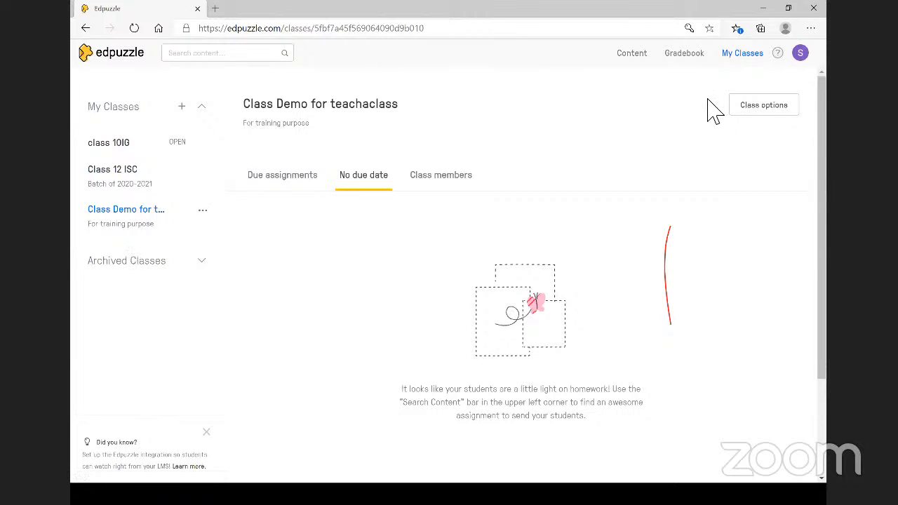
click(780, 109)
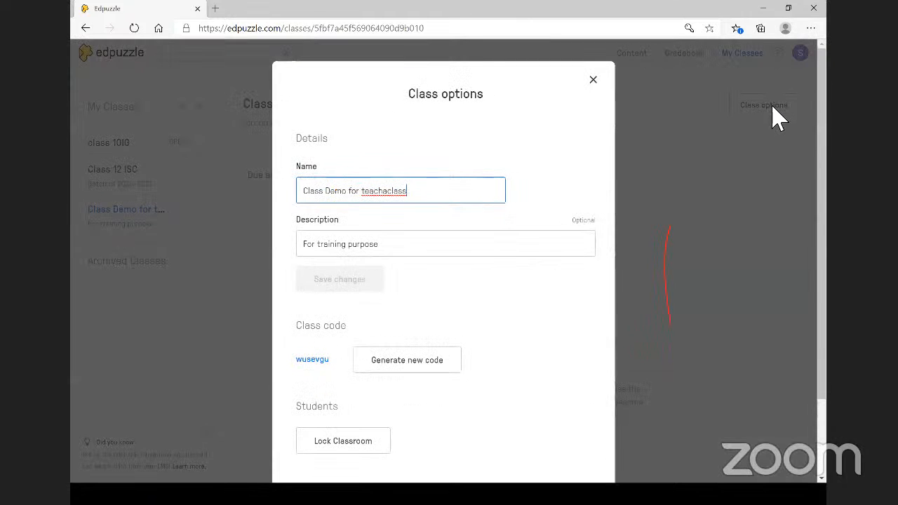
scroll(601, 250, down, 2)
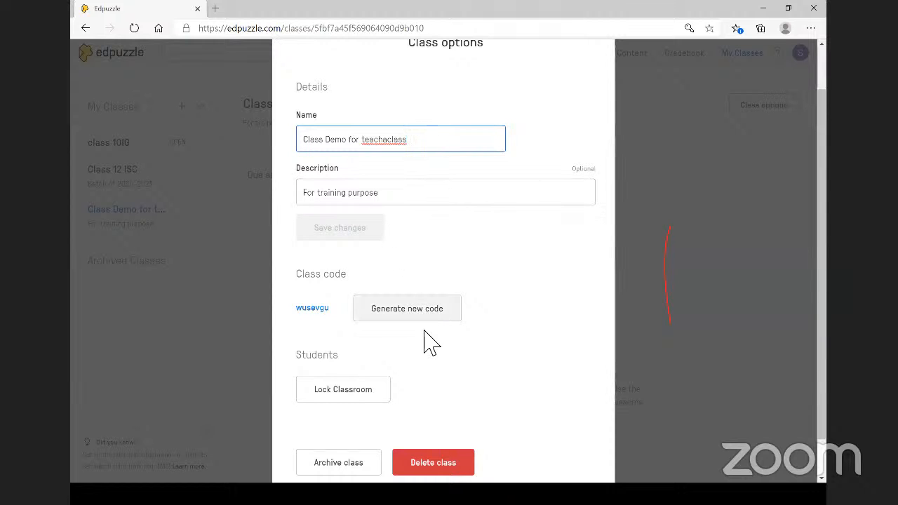
scroll(429, 342, down, 1)
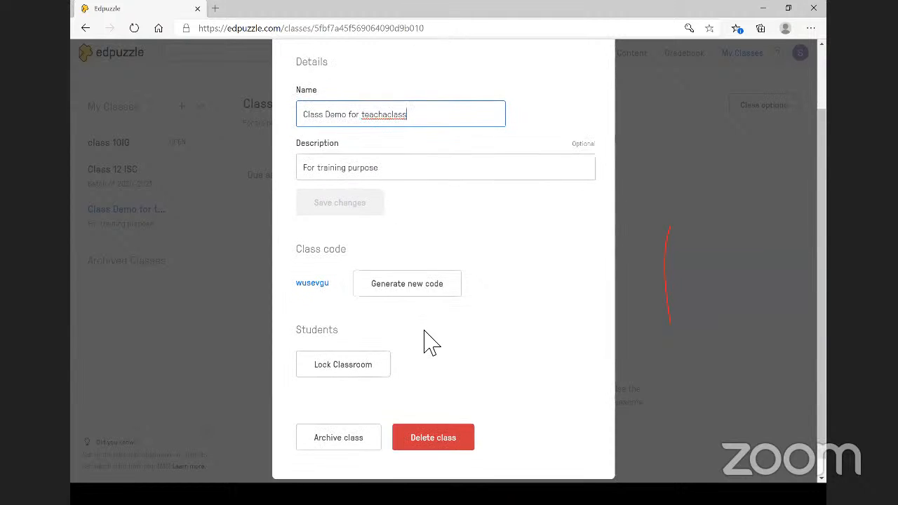
scroll(429, 343, down, 1)
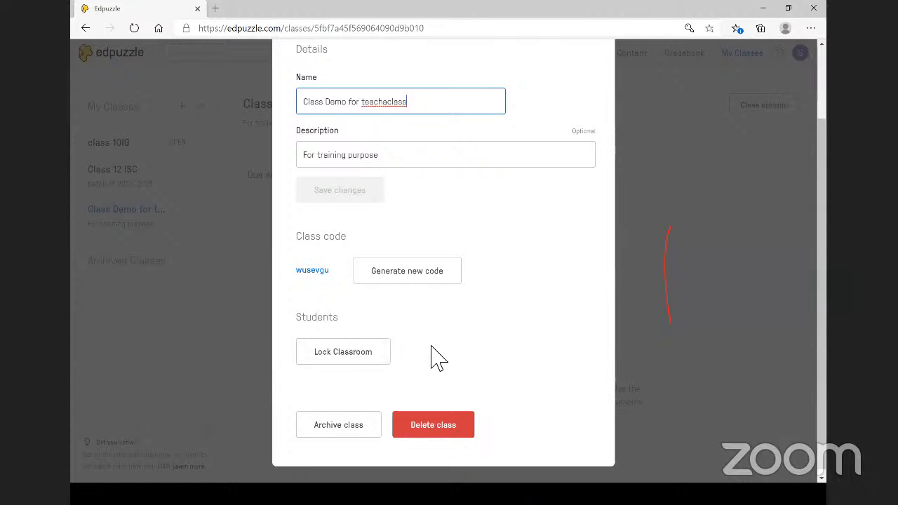
scroll(430, 358, down, 1)
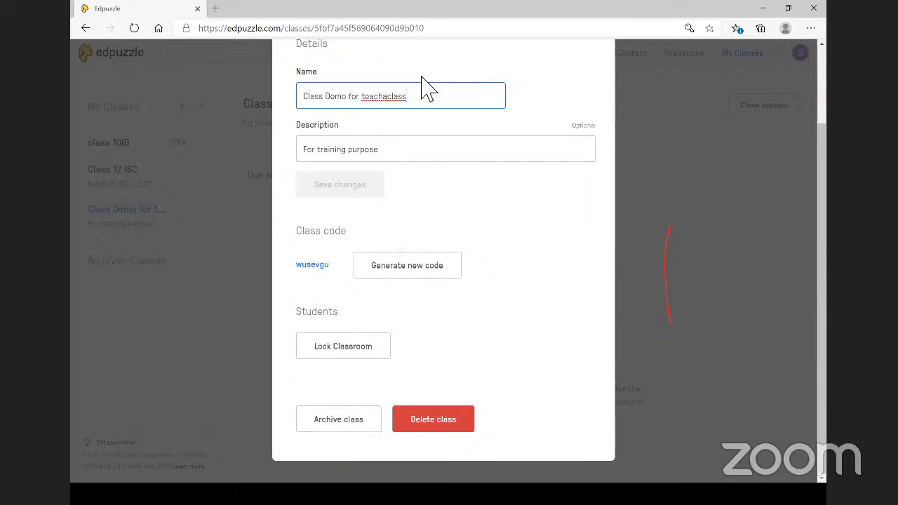
scroll(416, 264, up, 1)
scroll(411, 253, up, 2)
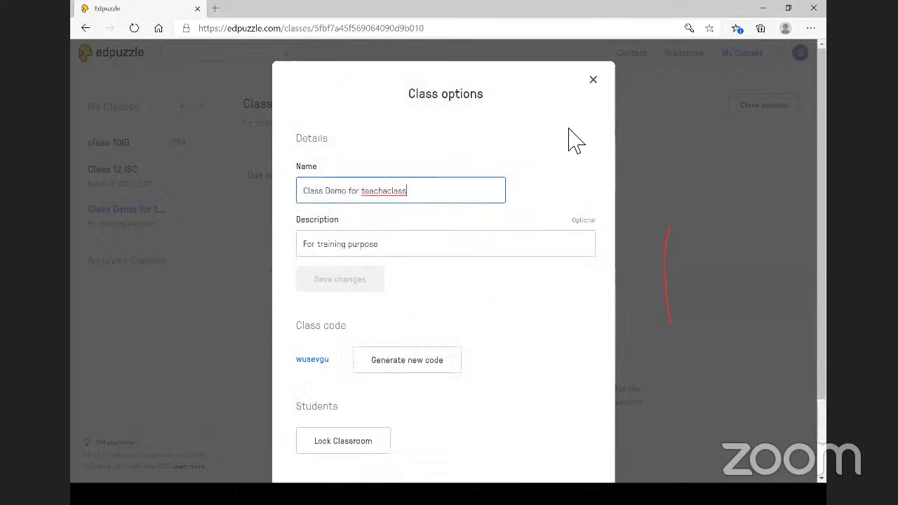
click(597, 75)
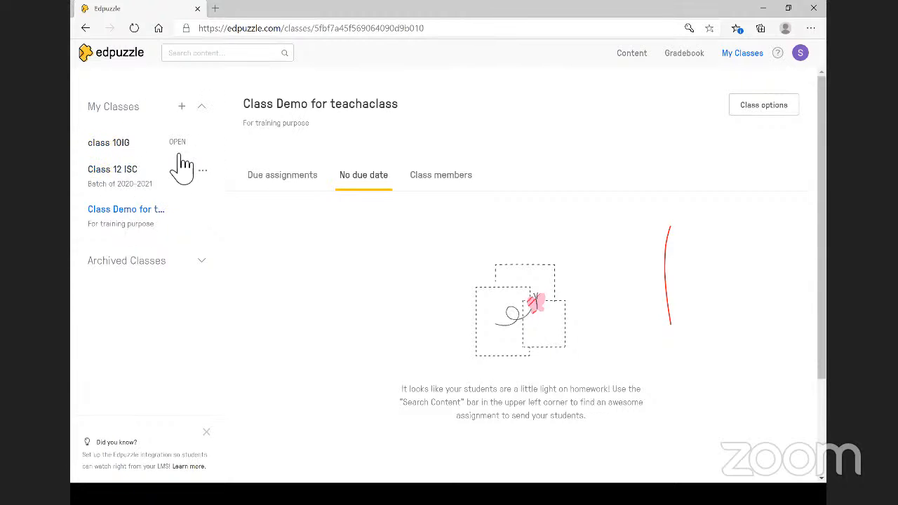
- Create an Open class named 'S' with description 'demo', leaving auto-generated nicknames off
click(185, 107)
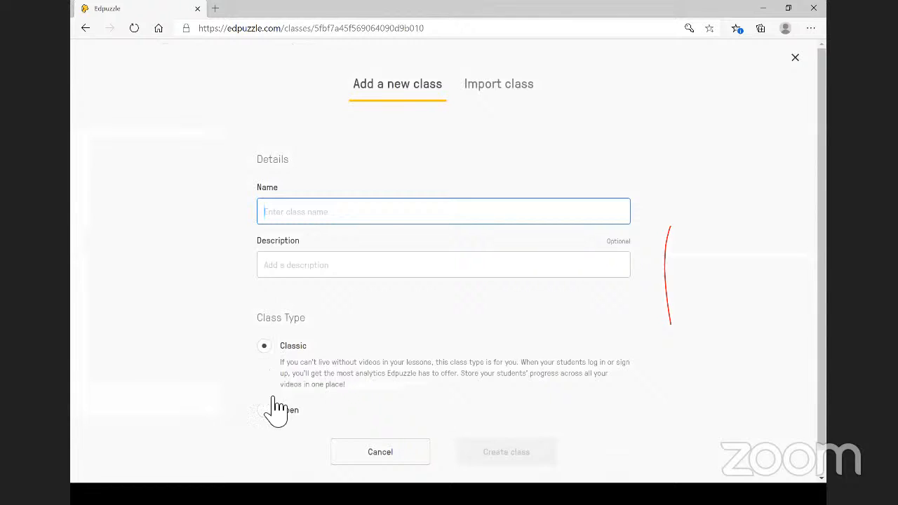
click(265, 409)
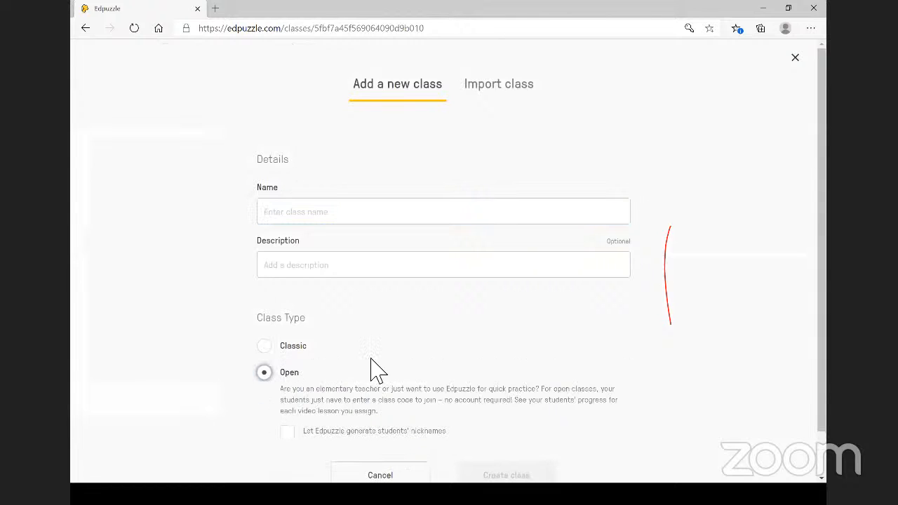
scroll(374, 368, down, 1)
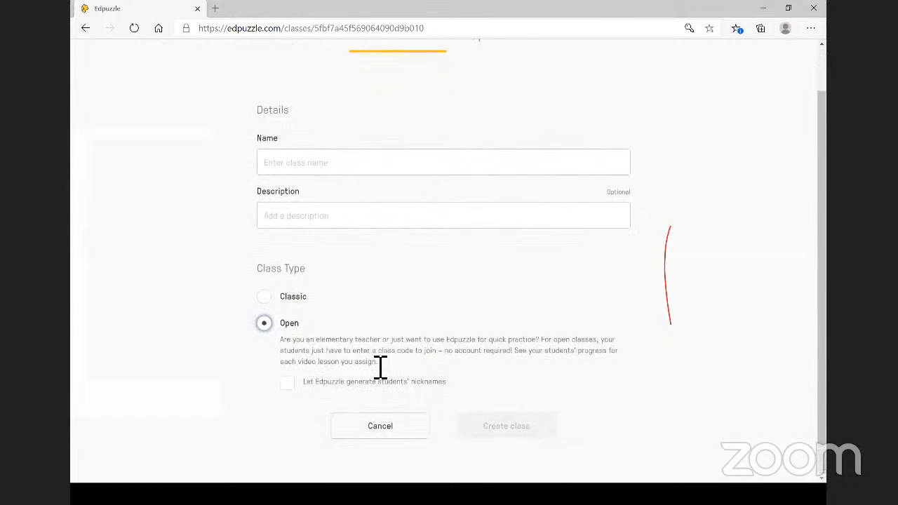
click(287, 384)
click(291, 386)
click(309, 170)
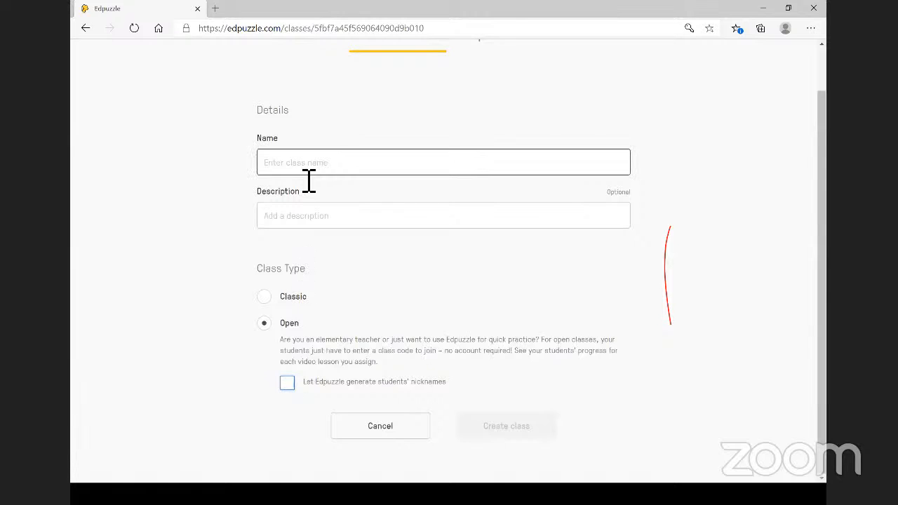
text(Sonie's class)
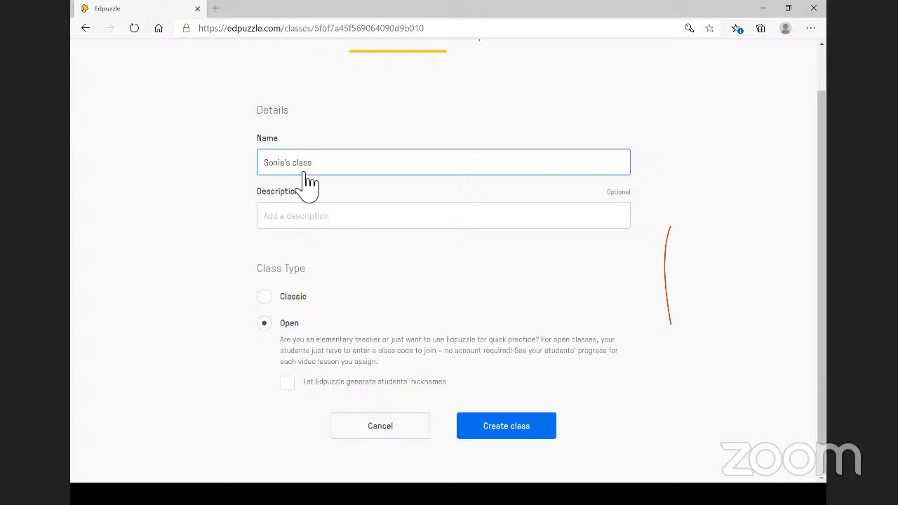
click(298, 216)
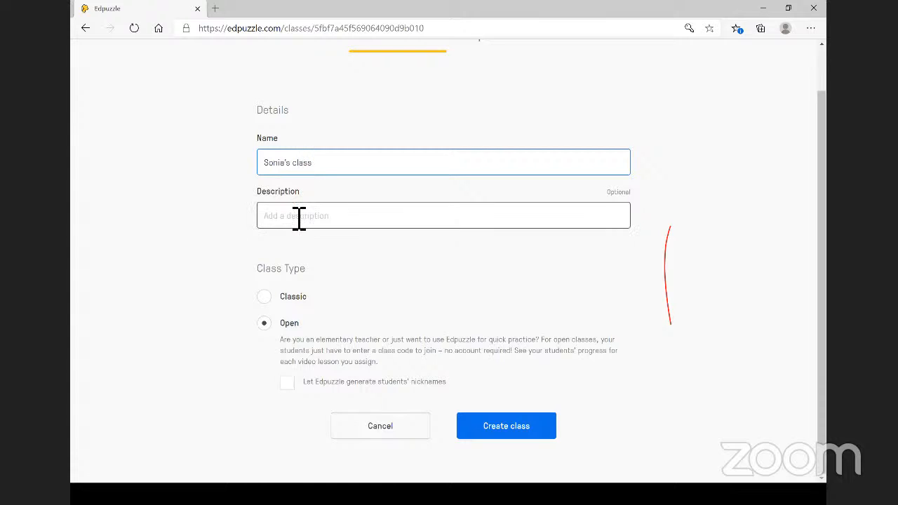
text(demo)
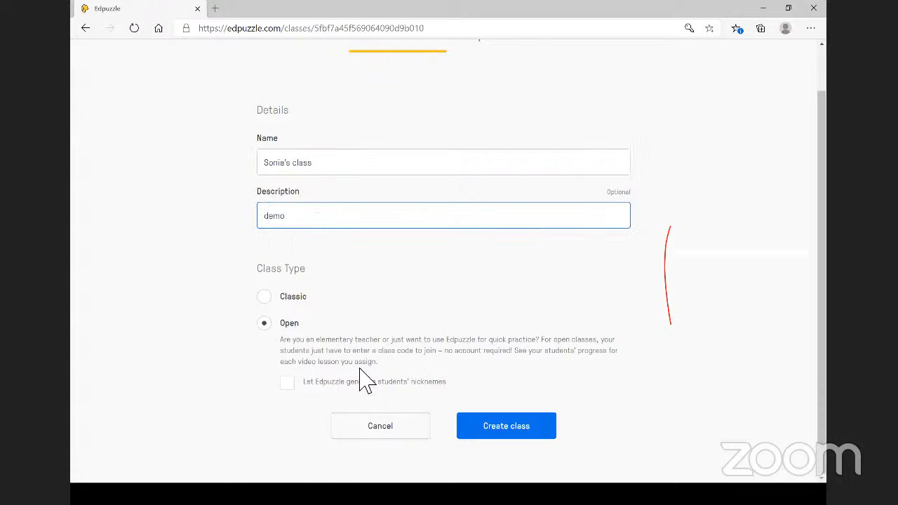
click(503, 432)
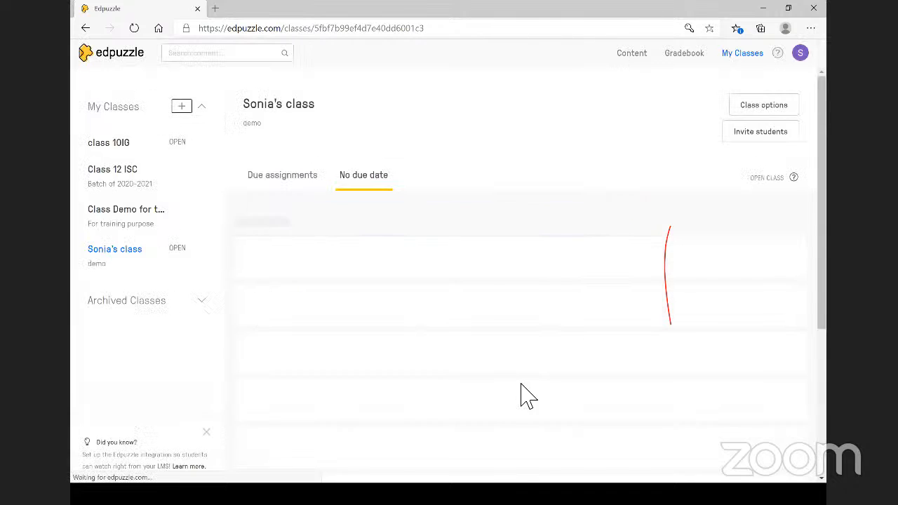
- Check the new class's options menu, then bring up the explanation of what an open class is
scroll(341, 285, down, 1)
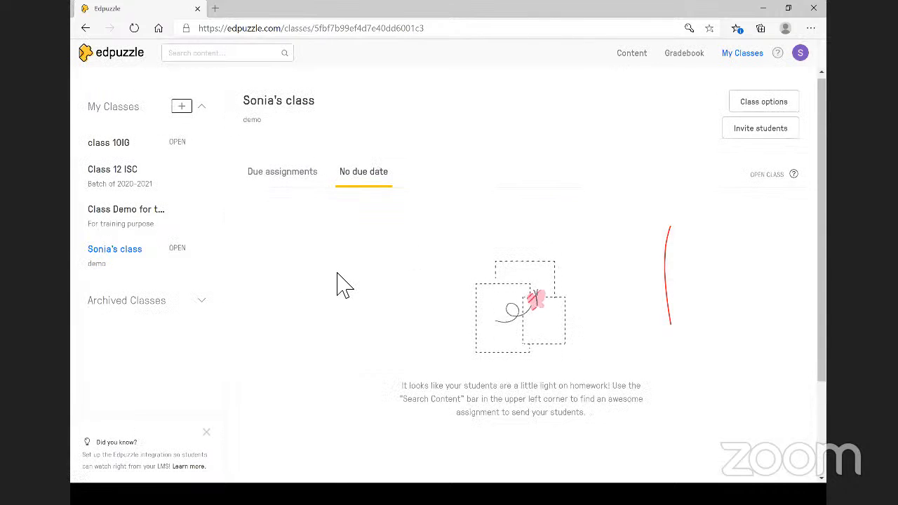
scroll(337, 285, down, 2)
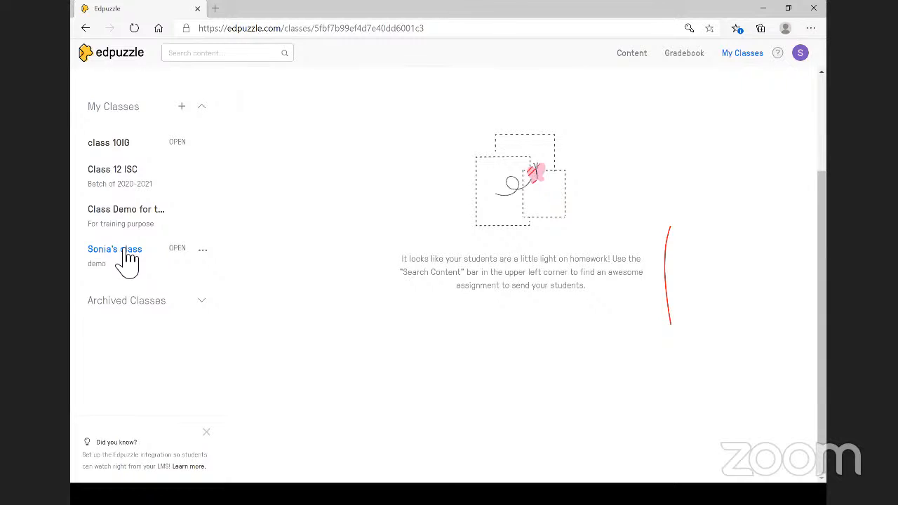
click(203, 251)
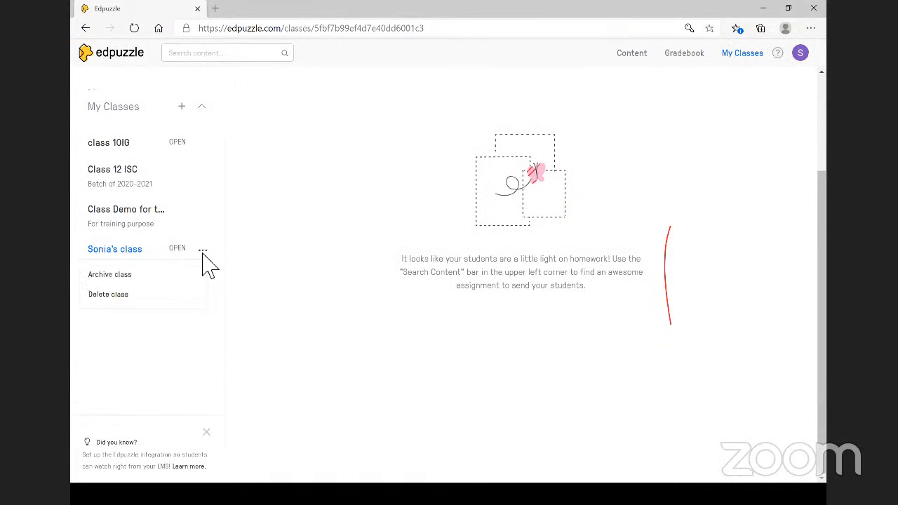
click(159, 261)
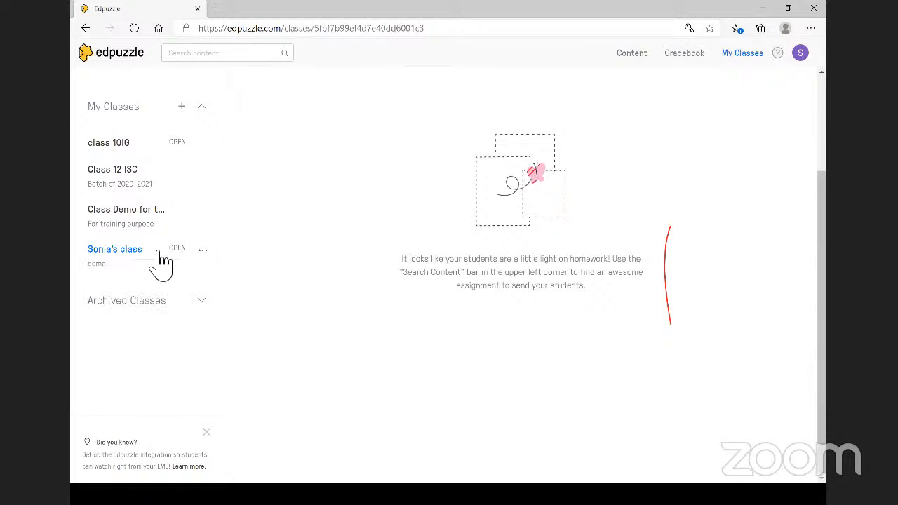
double_click(114, 252)
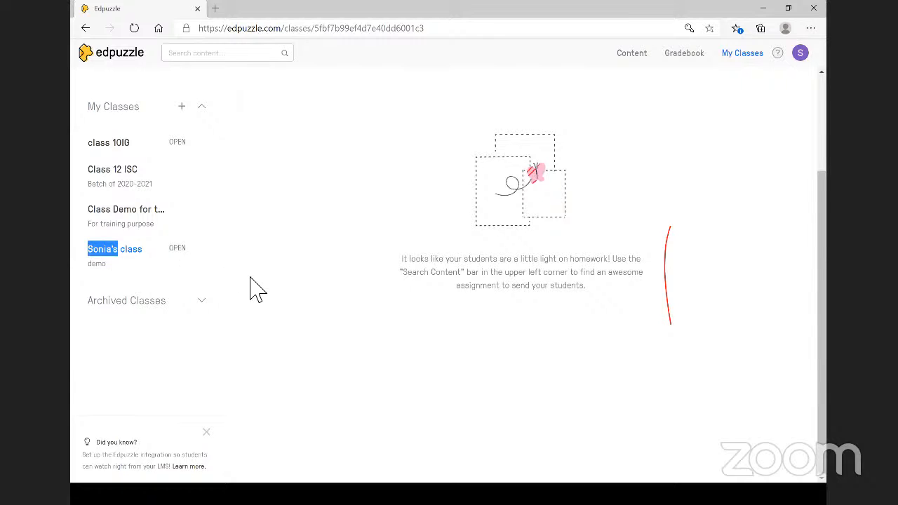
scroll(256, 289, down, 1)
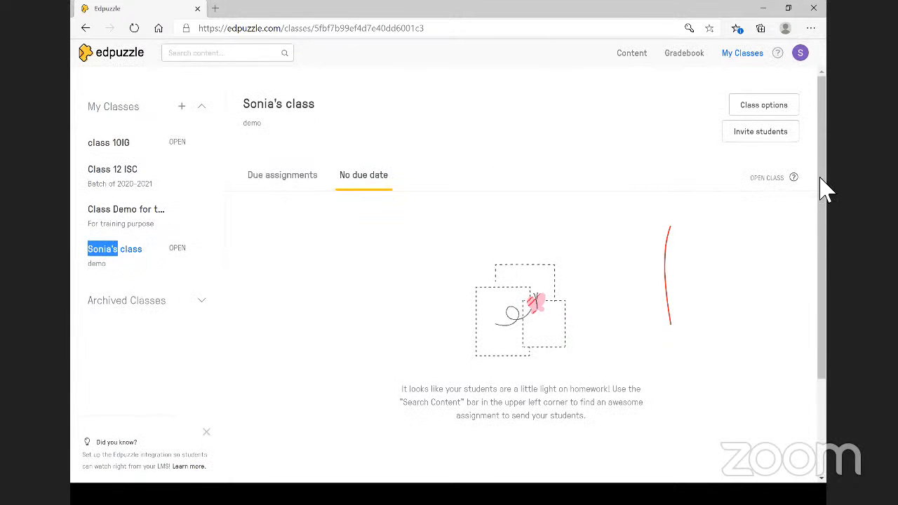
click(793, 178)
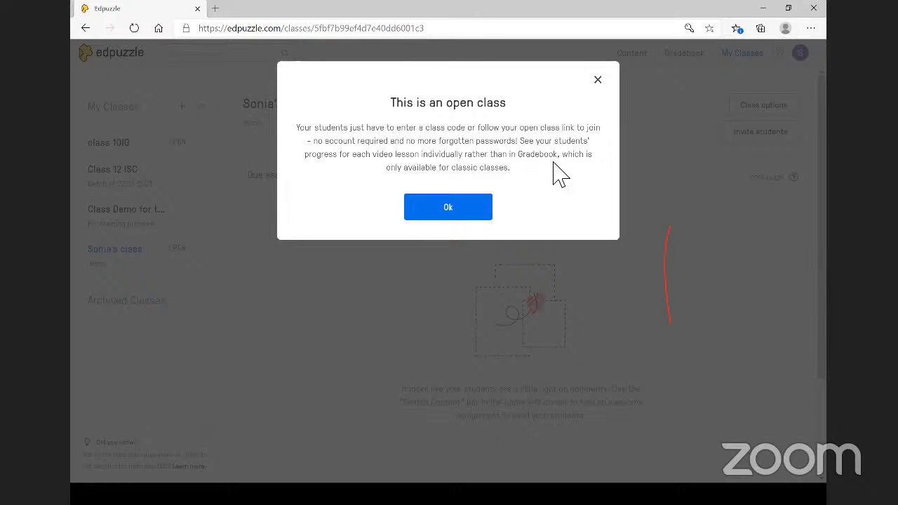
- Dismiss the open class notice, show the open class join instructions and copy its link
click(447, 211)
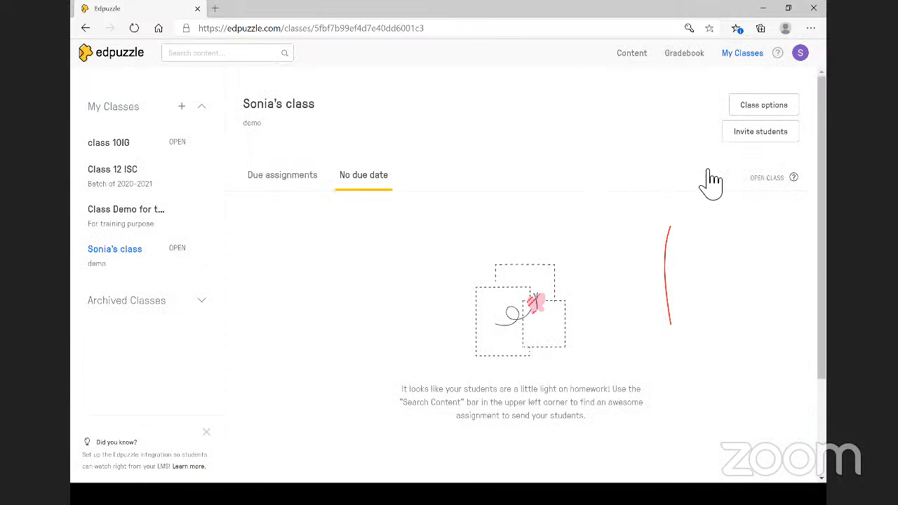
click(769, 135)
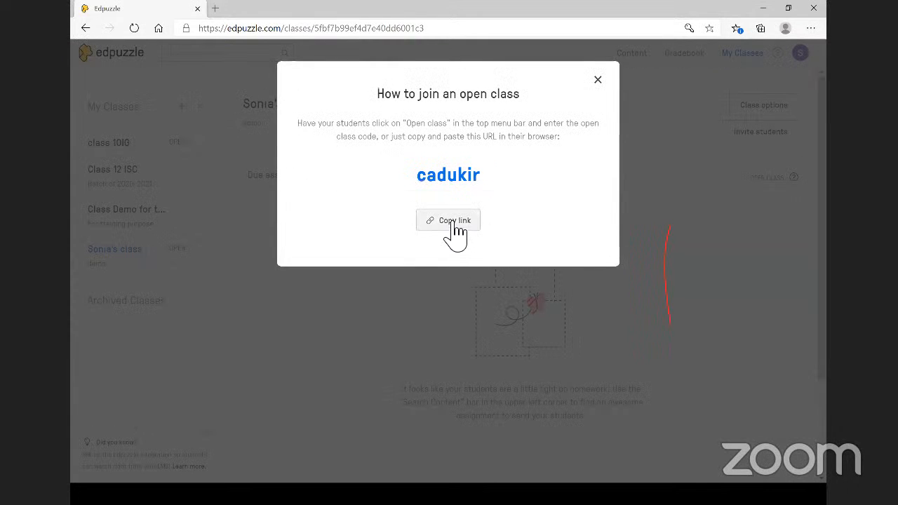
click(454, 223)
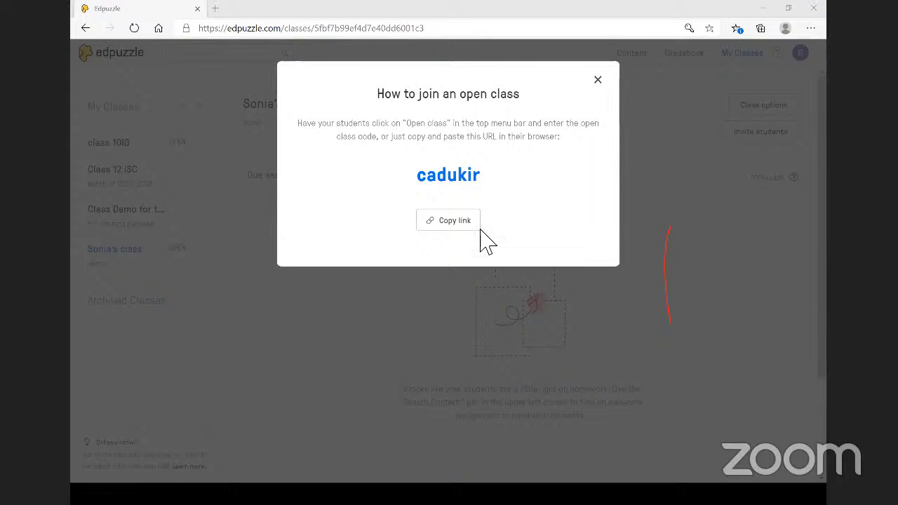
- Close the open class join instructions and look over the empty class page
click(598, 80)
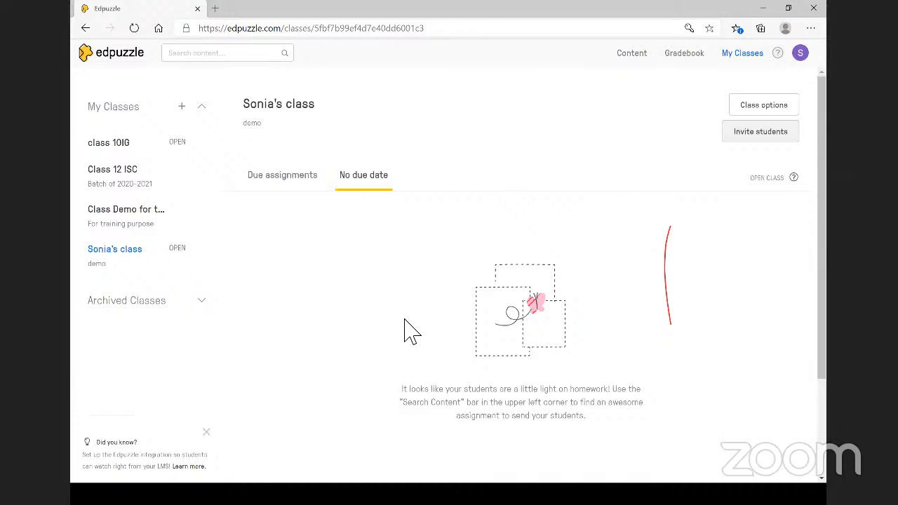
scroll(410, 329, down, 1)
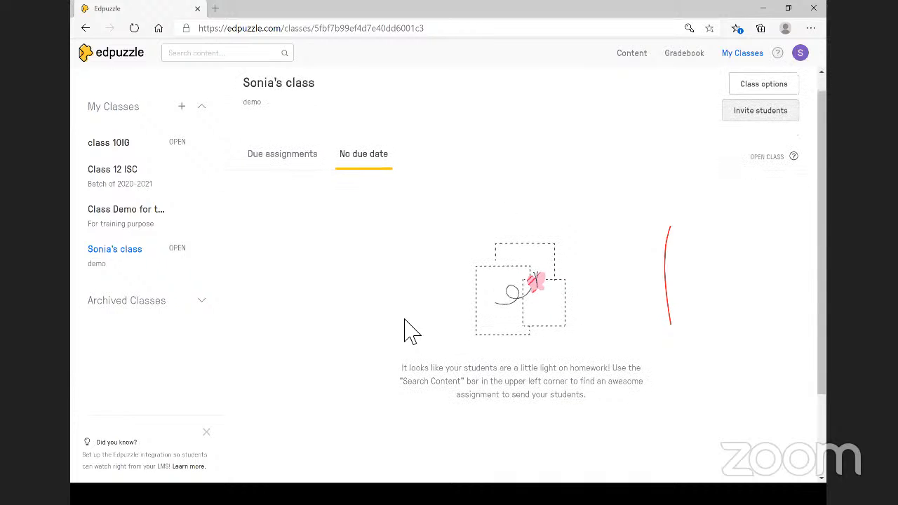
scroll(410, 330, up, 1)
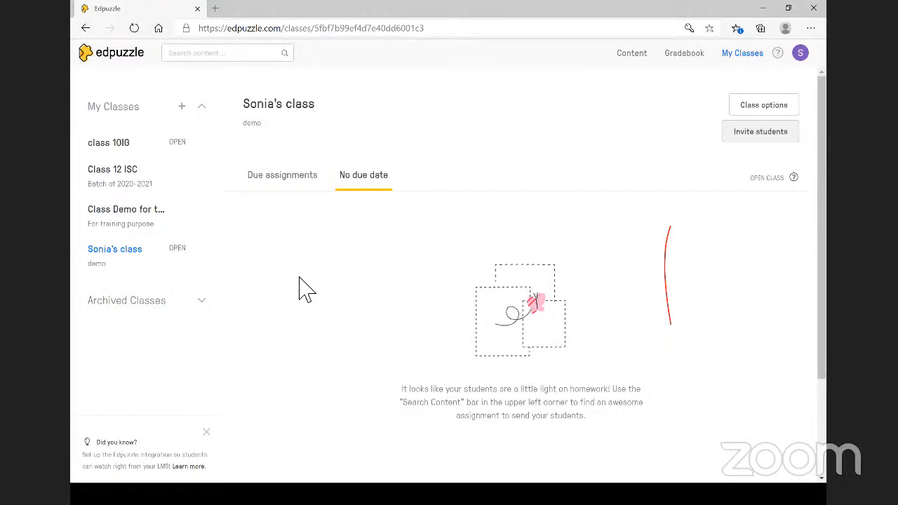
scroll(306, 290, down, 1)
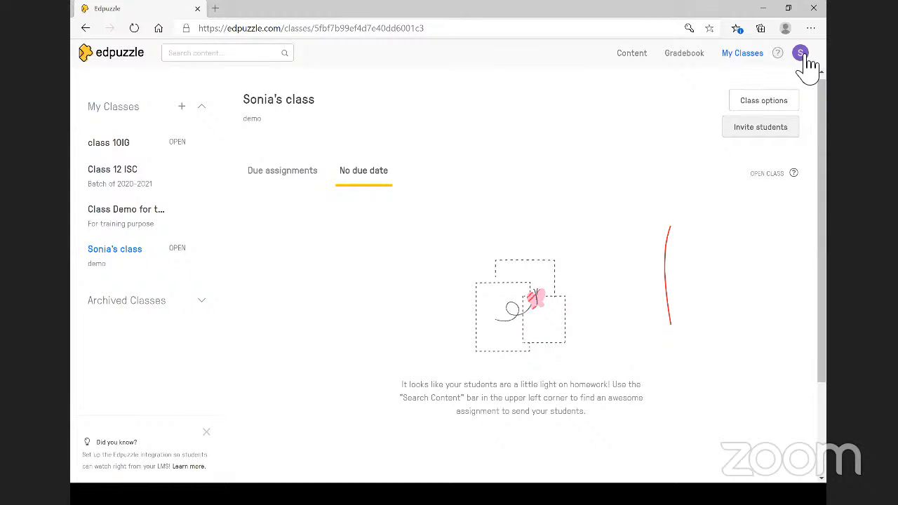
- Go to Content and open Edpuzzle's Curriculum collections
click(638, 61)
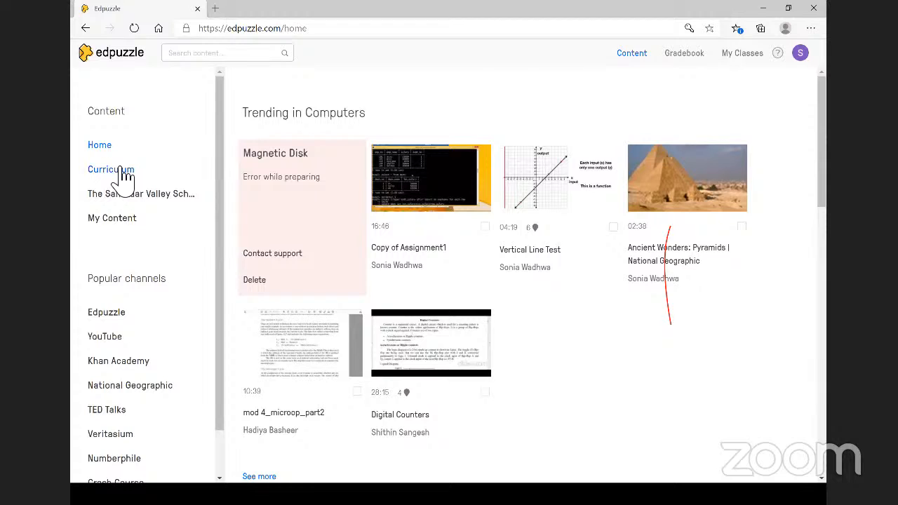
click(124, 170)
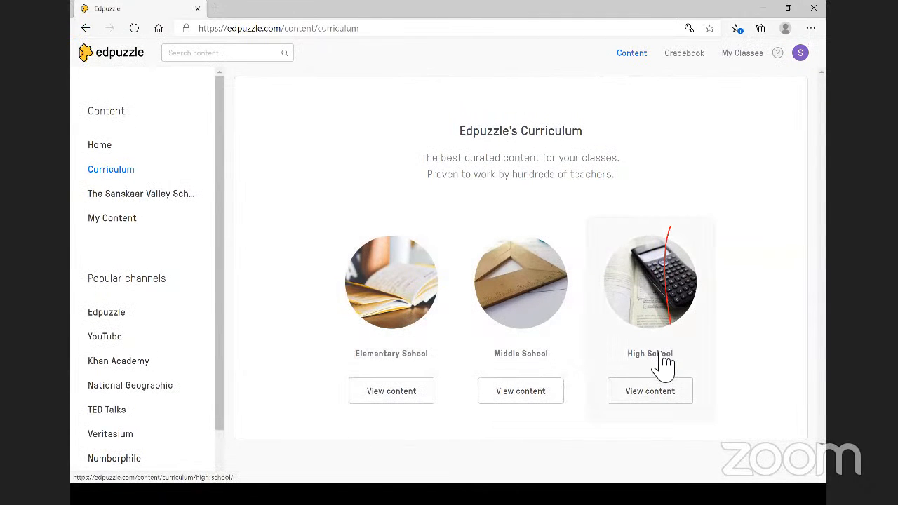
- Browse the curriculum through High School, Math and GEOMETRY to the Triangles videos
click(664, 403)
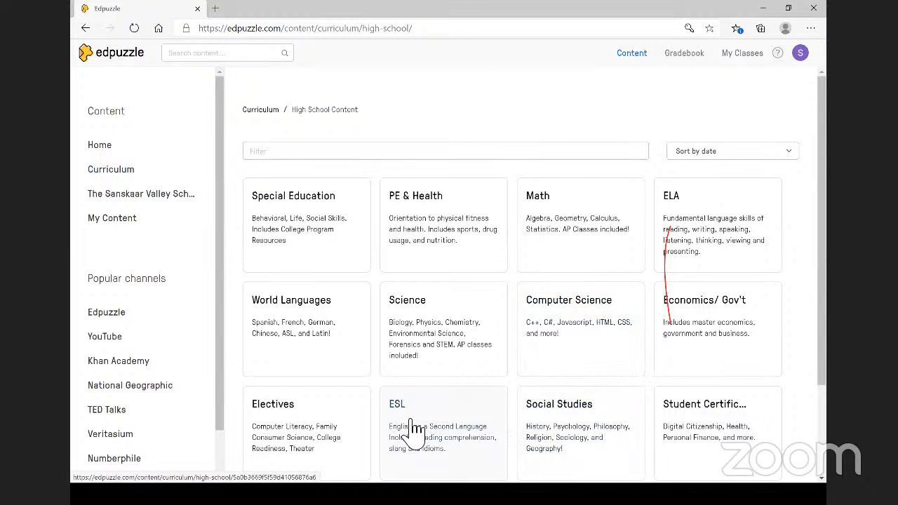
scroll(414, 428, down, 1)
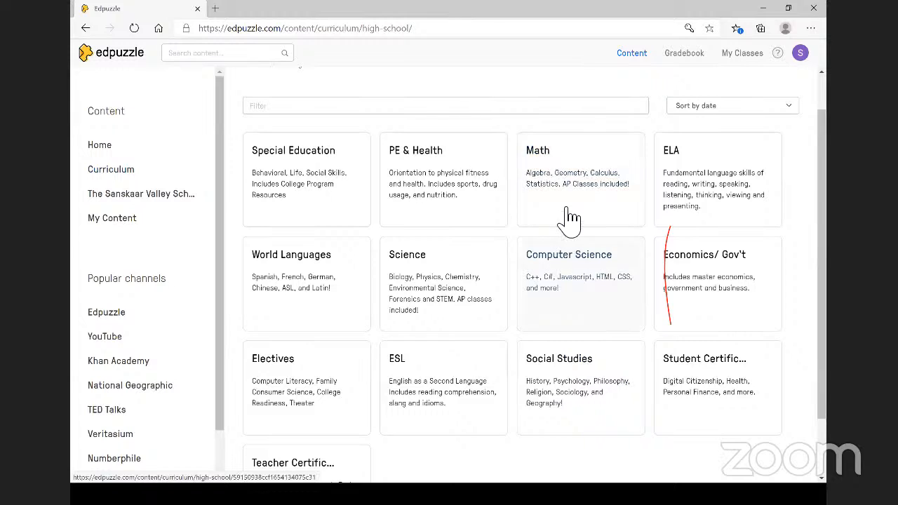
click(559, 172)
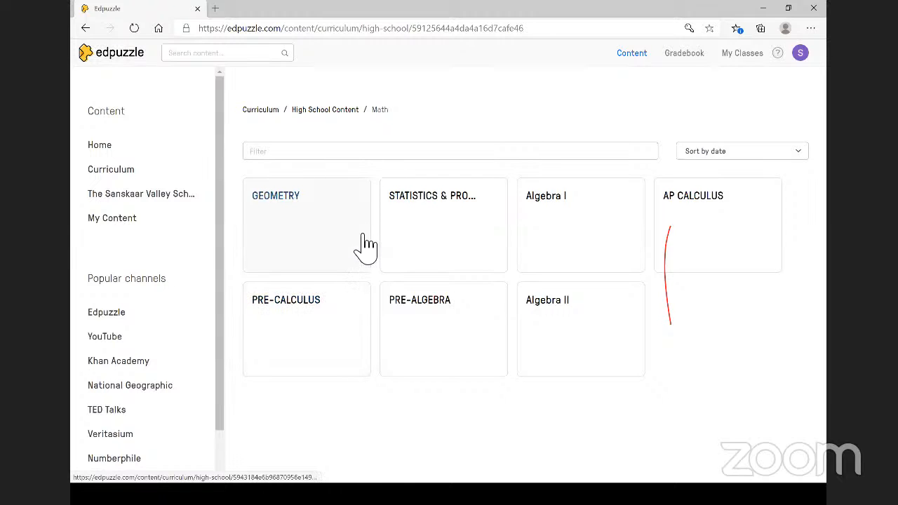
click(303, 221)
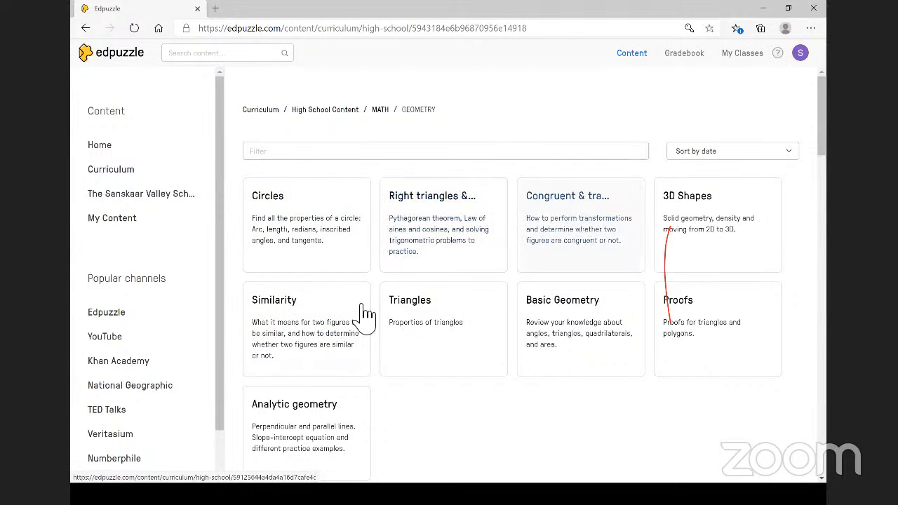
click(415, 305)
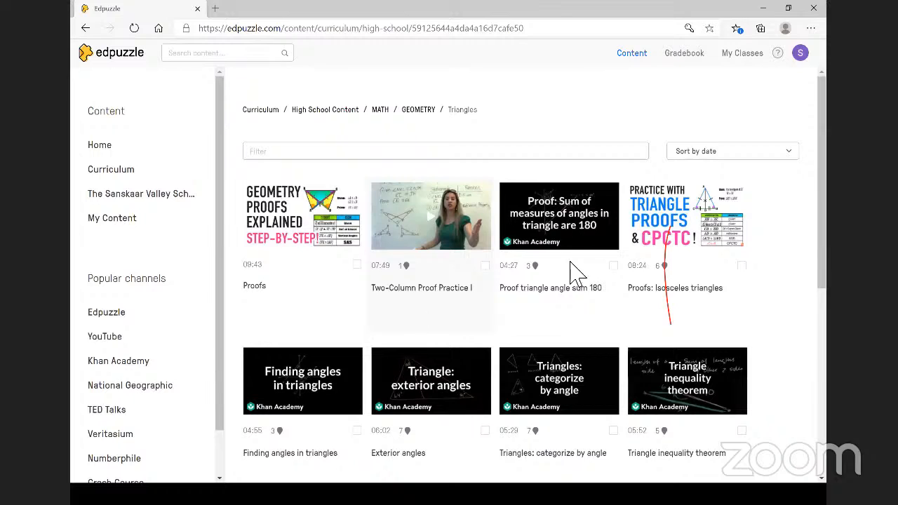
- Open the 'Proof triangle angle sum 180' video, play its preview, then reload the page
click(533, 226)
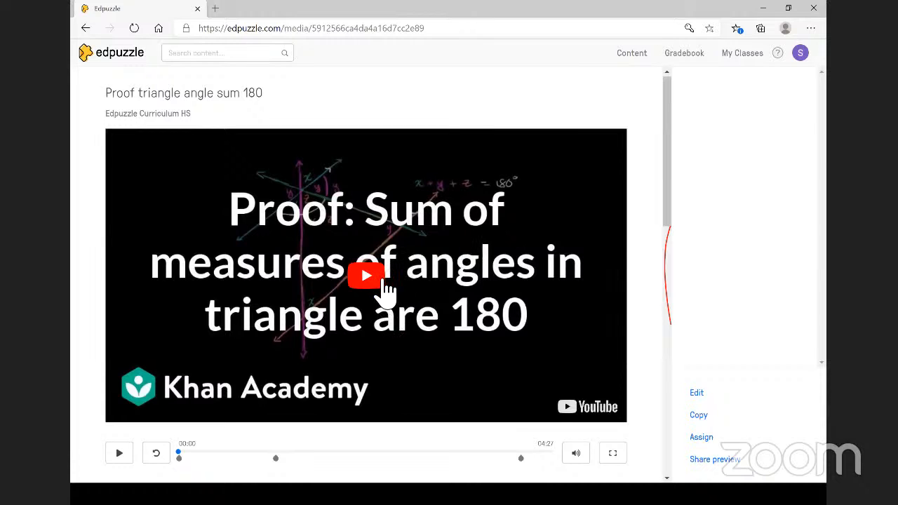
scroll(385, 288, down, 2)
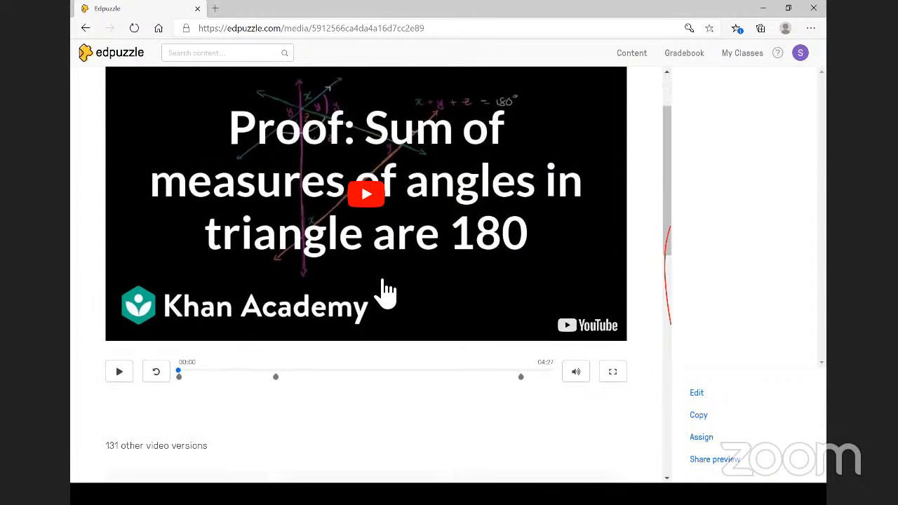
click(369, 198)
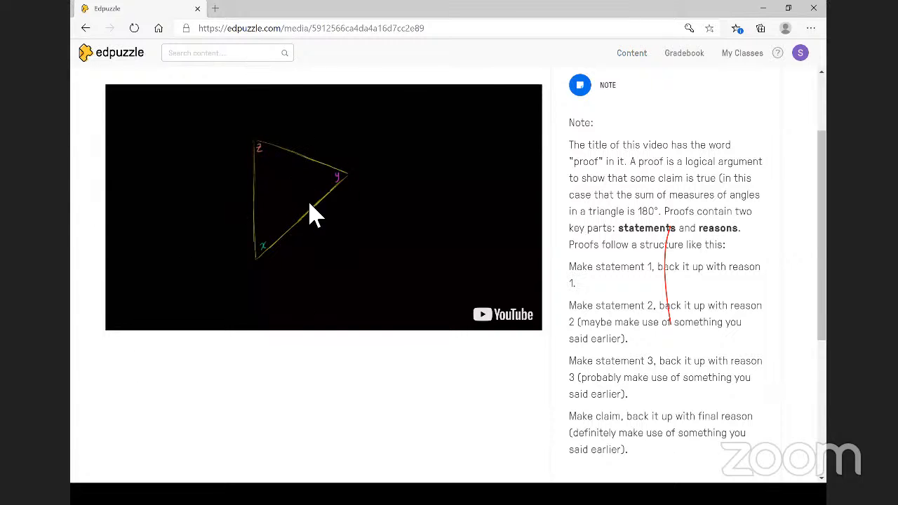
click(134, 29)
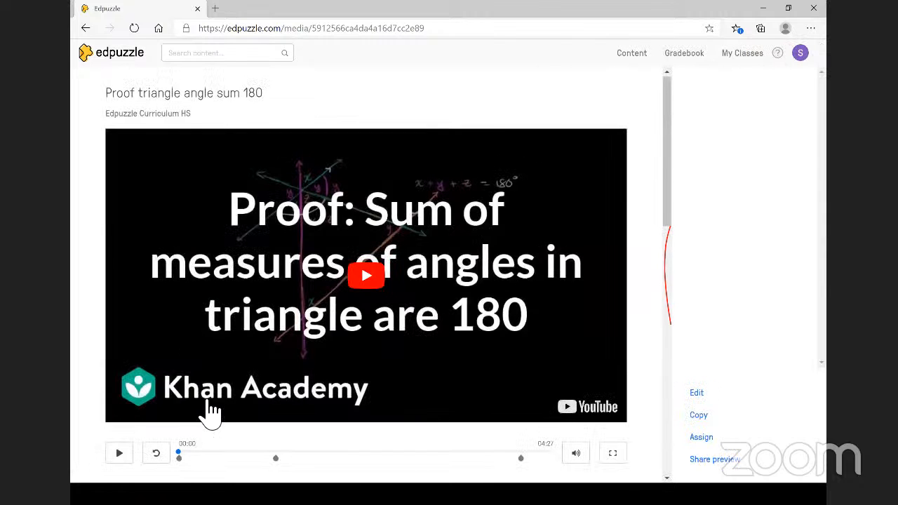
scroll(210, 413, down, 2)
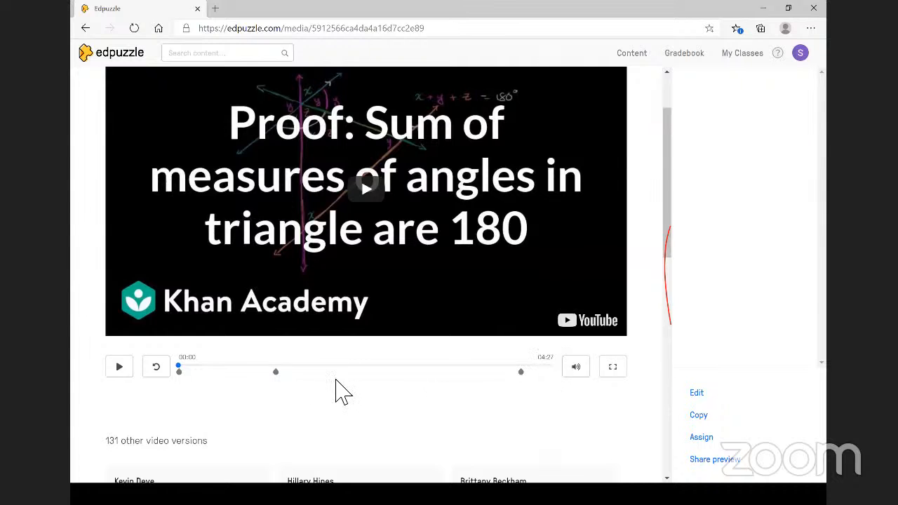
click(120, 368)
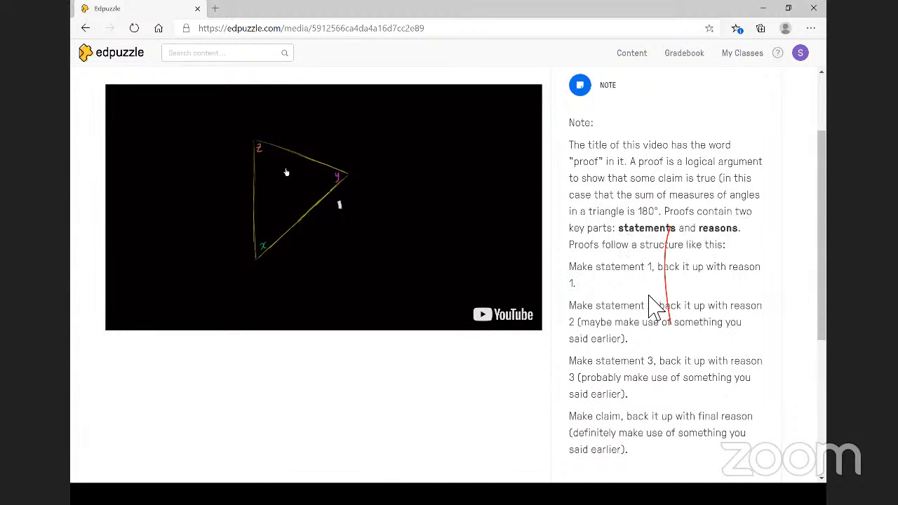
scroll(653, 303, down, 1)
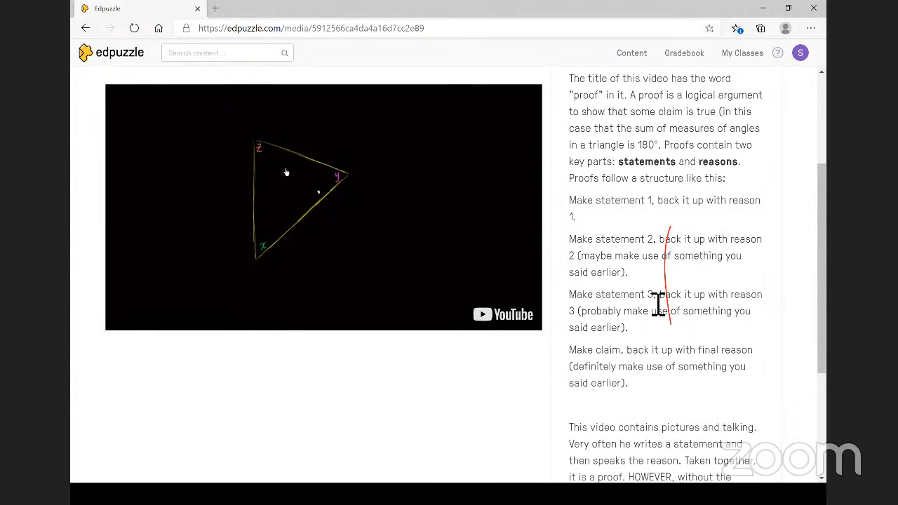
scroll(658, 303, down, 3)
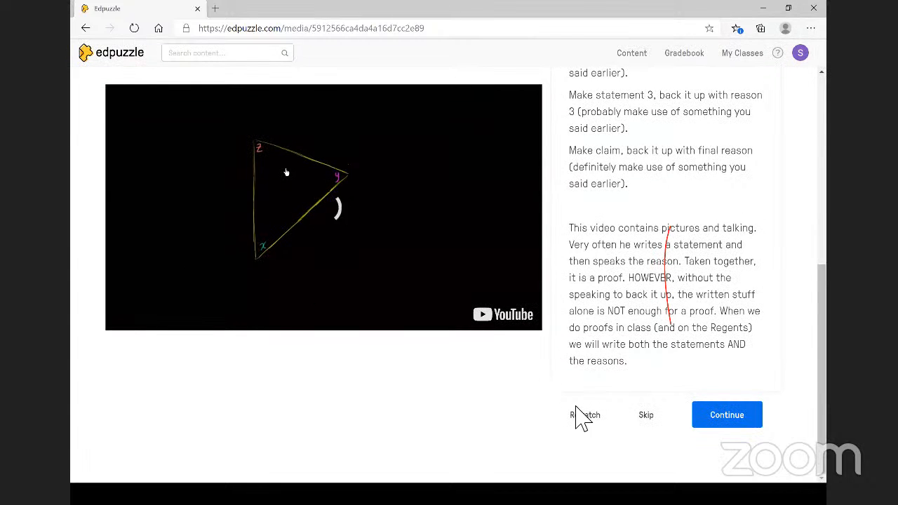
click(133, 28)
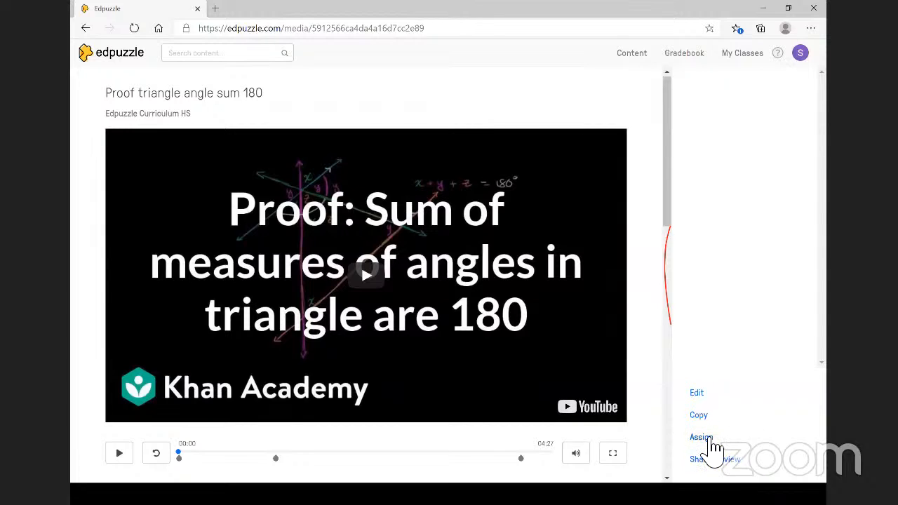
- Begin assigning the copied video and tick the demo class in the Assign to a class dialog
click(712, 441)
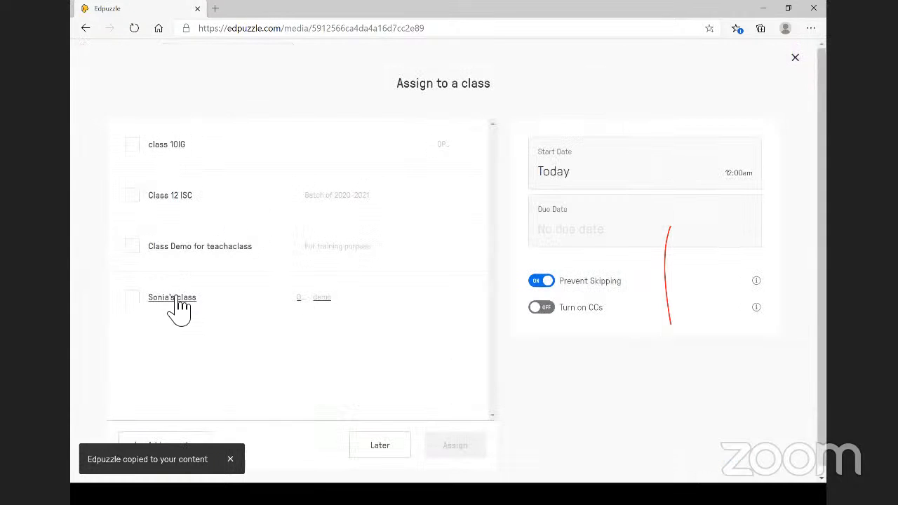
click(134, 297)
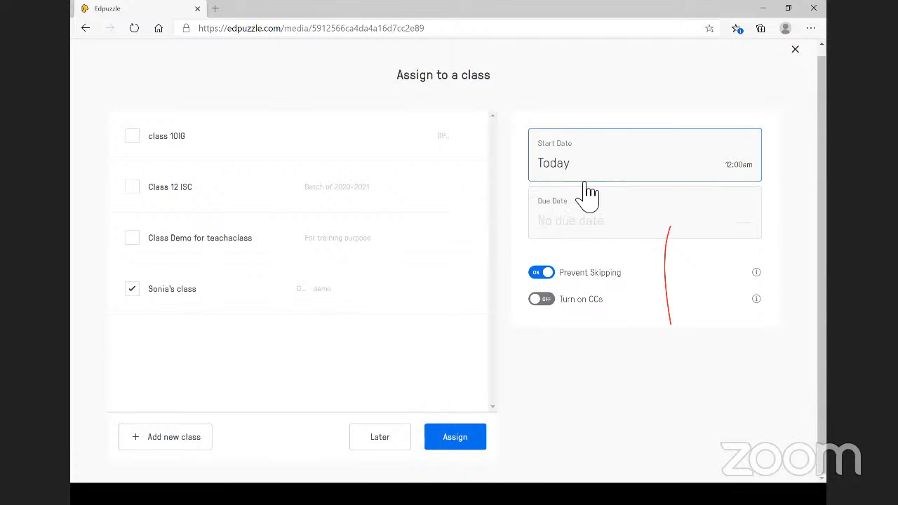
- Set the demo class assignment's start time to Today at 3:00pm and save it
click(750, 172)
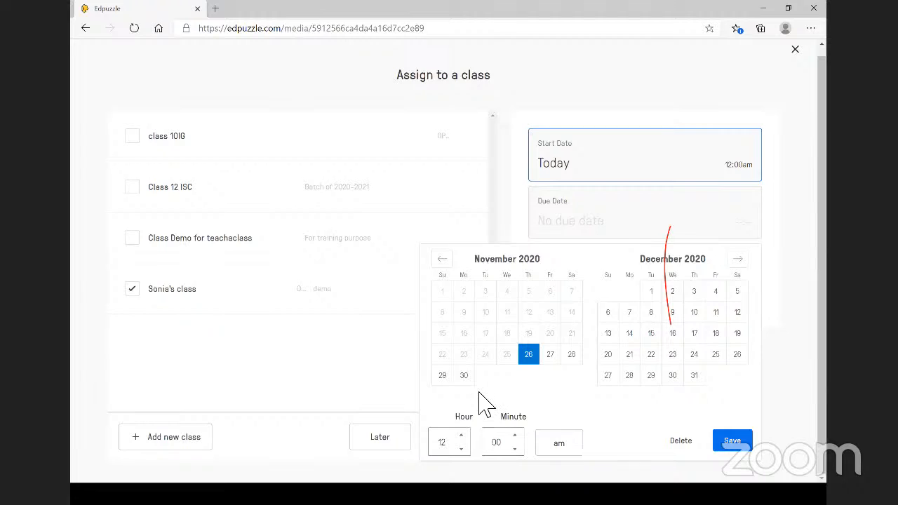
click(460, 431)
text(3)
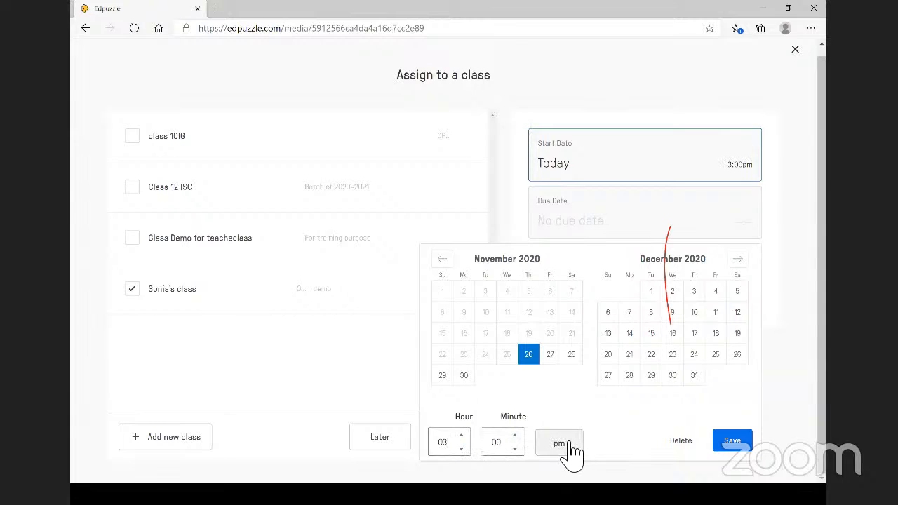
click(740, 440)
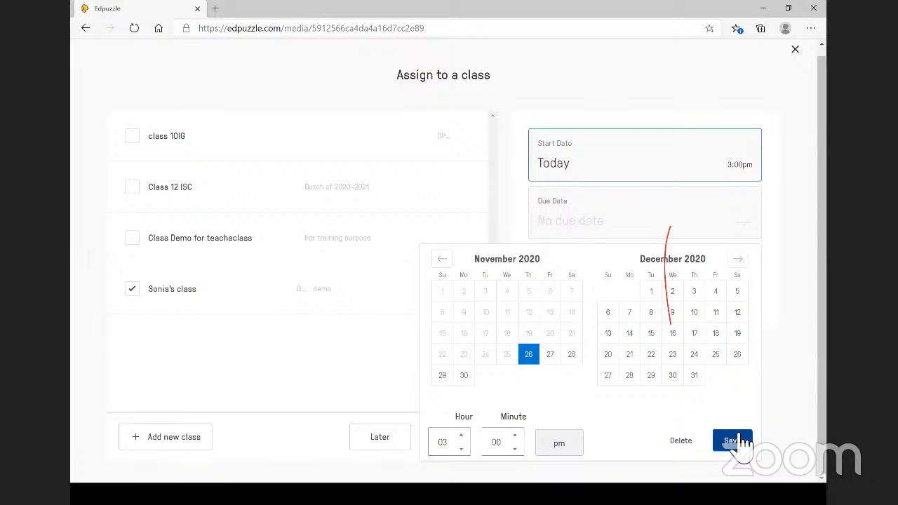
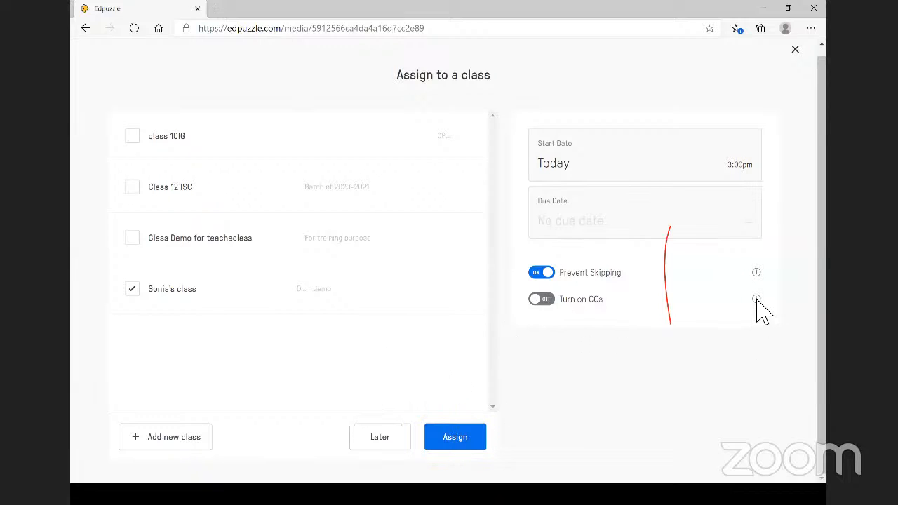
- Assign the triangle video to the demo class and review the new assignment page
mouse_move(757, 300)
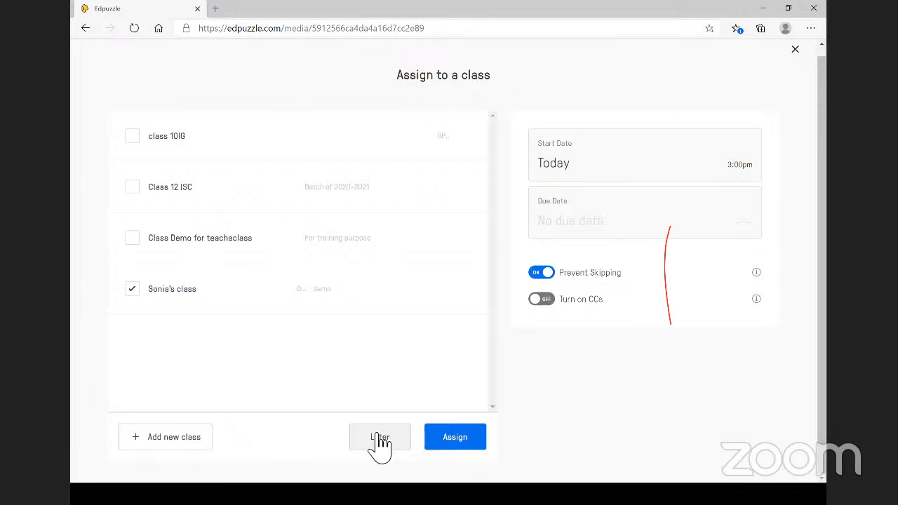
click(456, 438)
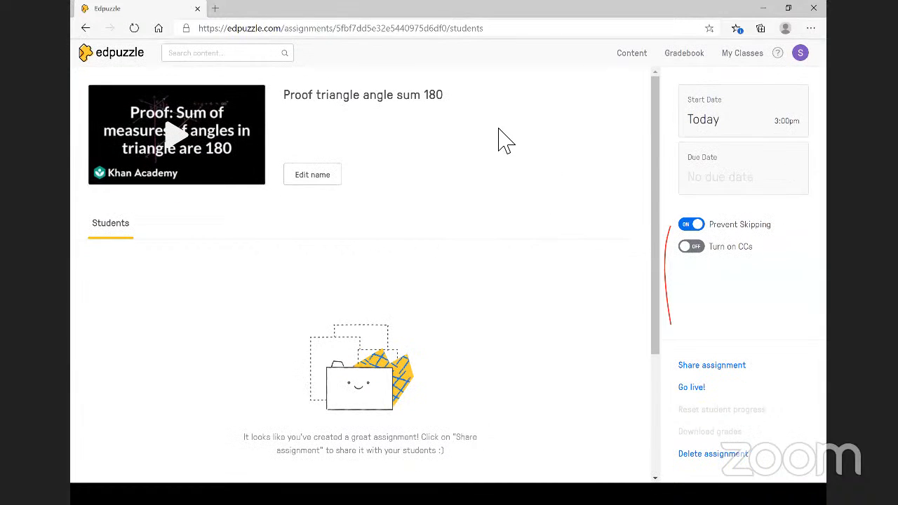
scroll(345, 290, down, 2)
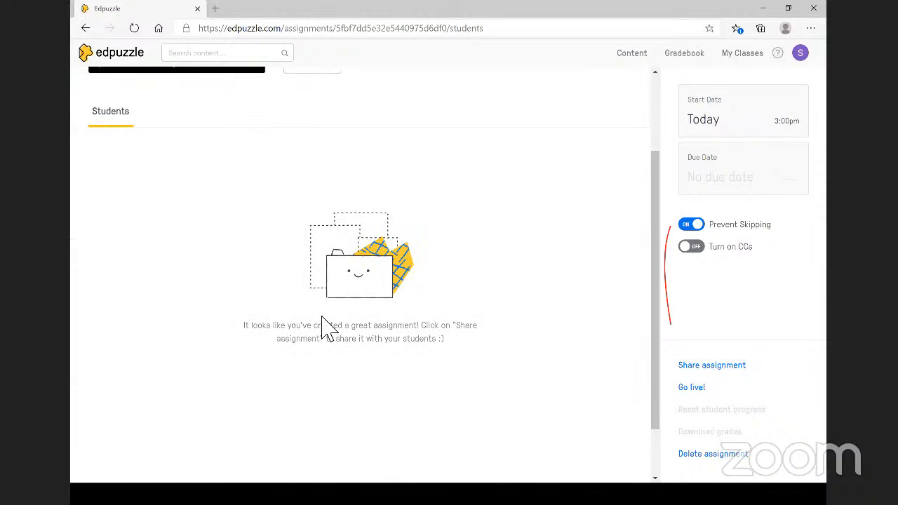
scroll(320, 284, up, 1)
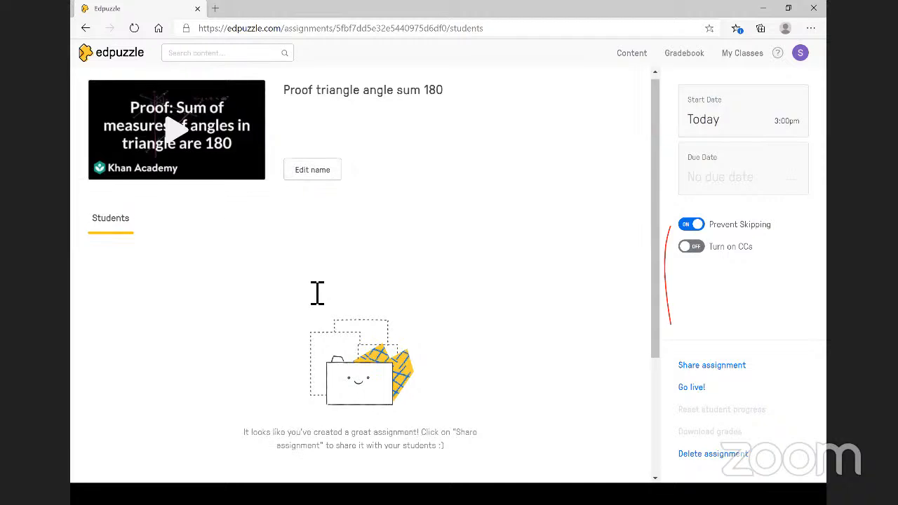
scroll(319, 211, down, 2)
scroll(322, 171, up, 2)
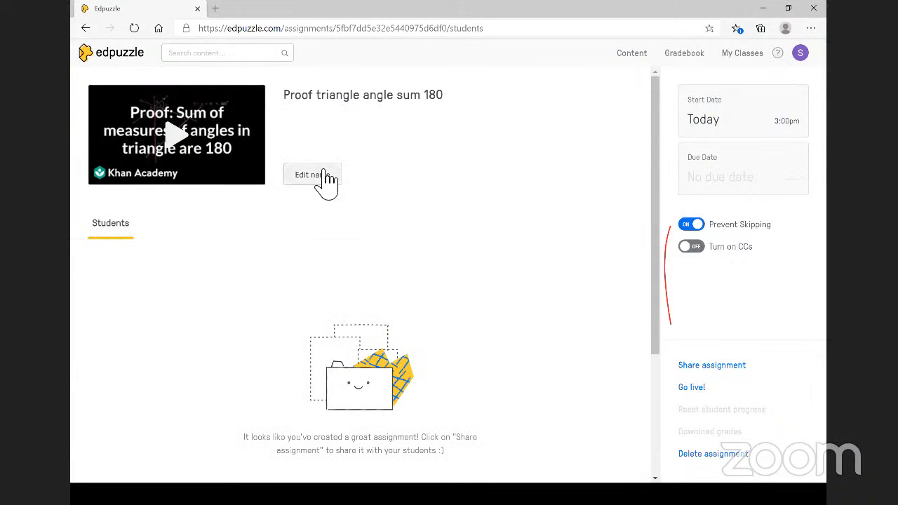
- Rename the assignment by appending 'Assignment 1 for' and the teacher's class name to its title
click(317, 177)
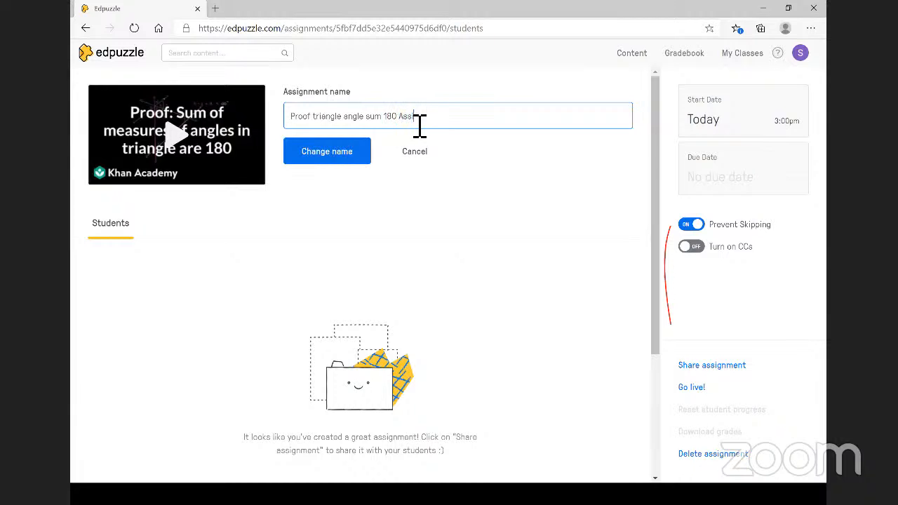
text(Assignment 1 for sonia's class)
click(331, 155)
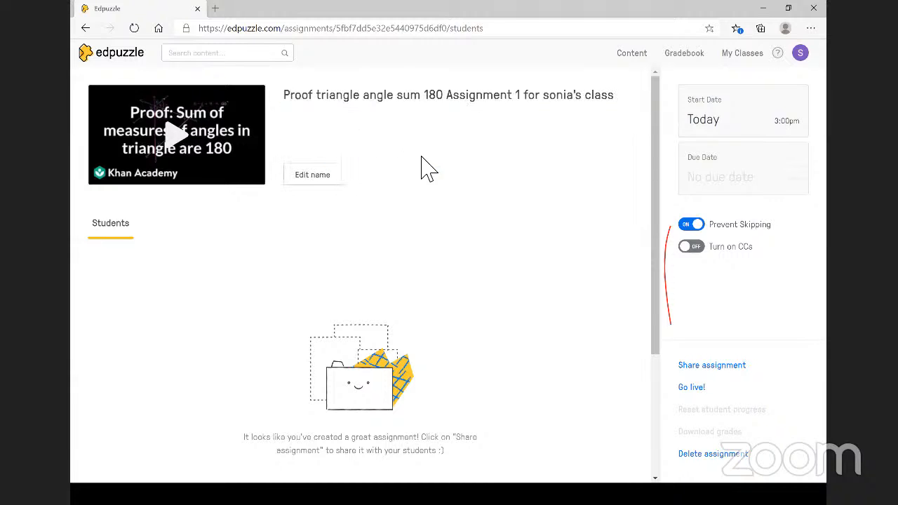
- Copy the assignment's direct link from the Share dialog, then close the dialog
click(714, 369)
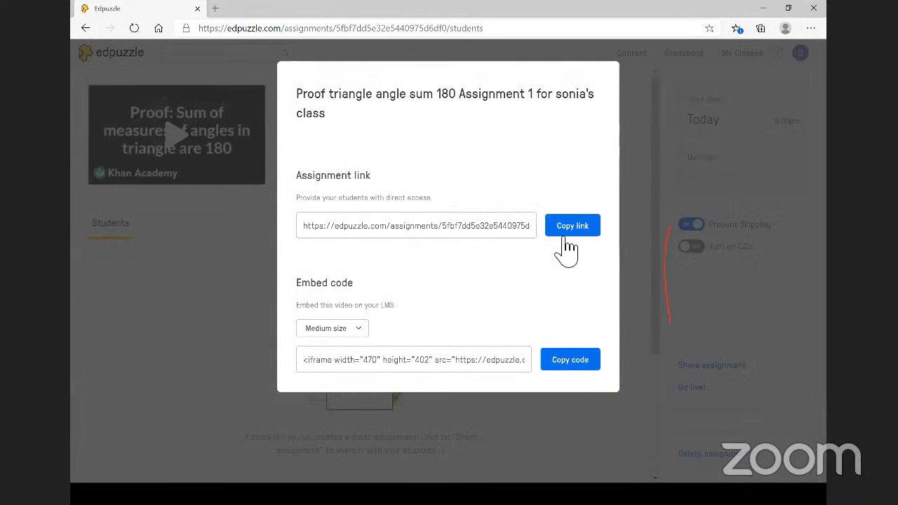
click(591, 233)
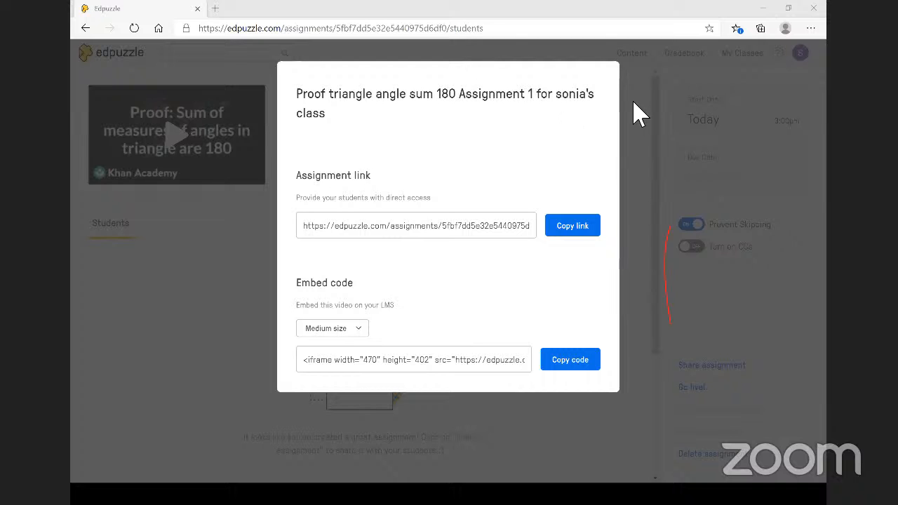
click(178, 264)
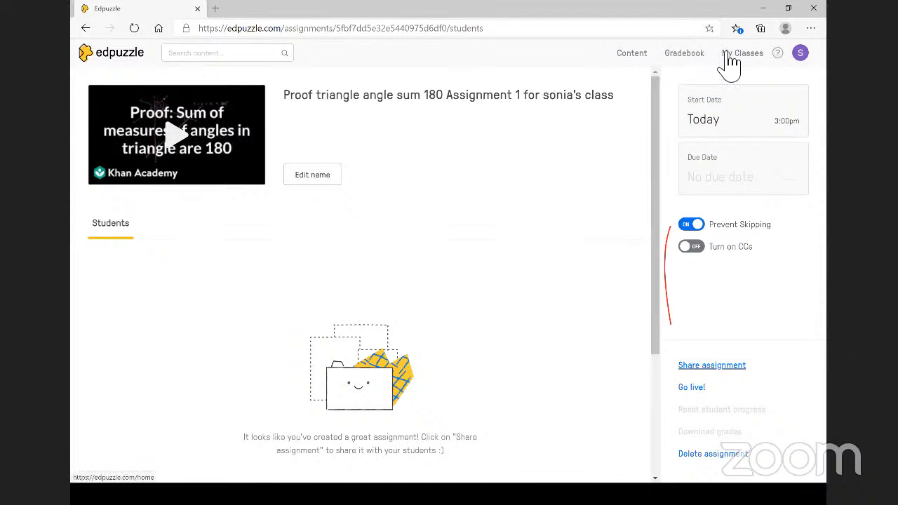
- View My Classes, then open the Gradebook for Class 12 ISC
click(747, 61)
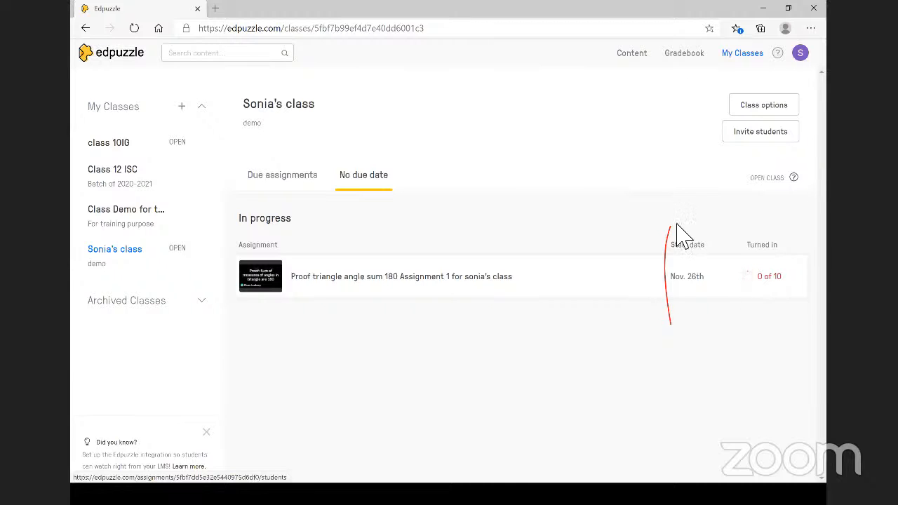
click(692, 59)
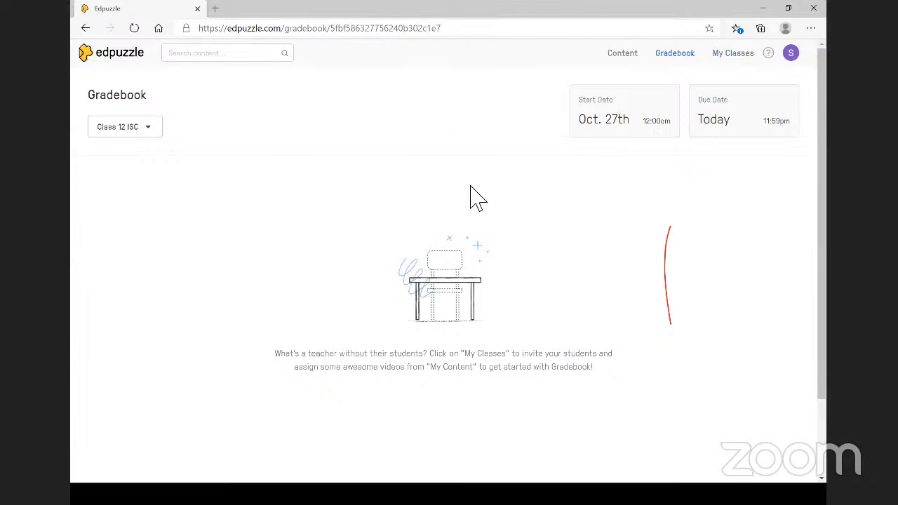
- Switch the Gradebook to show Class Demo for teachaclass
click(153, 133)
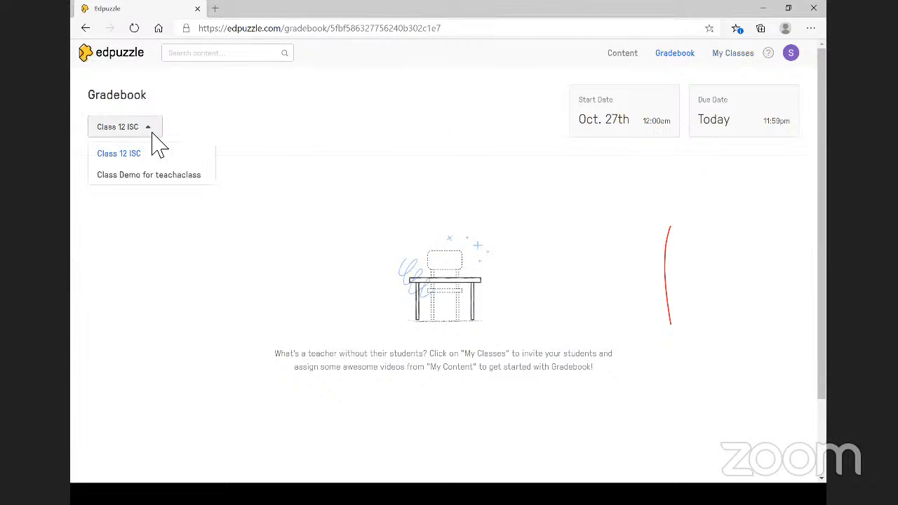
click(144, 176)
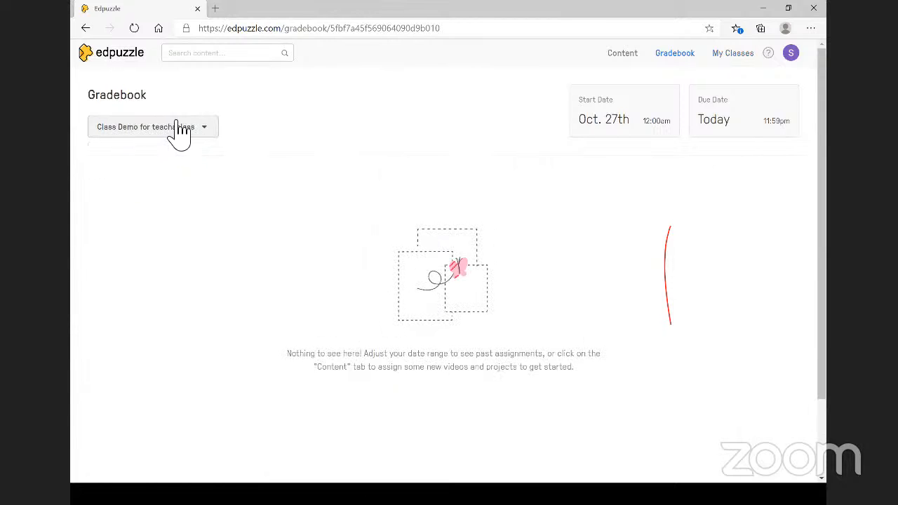
click(216, 128)
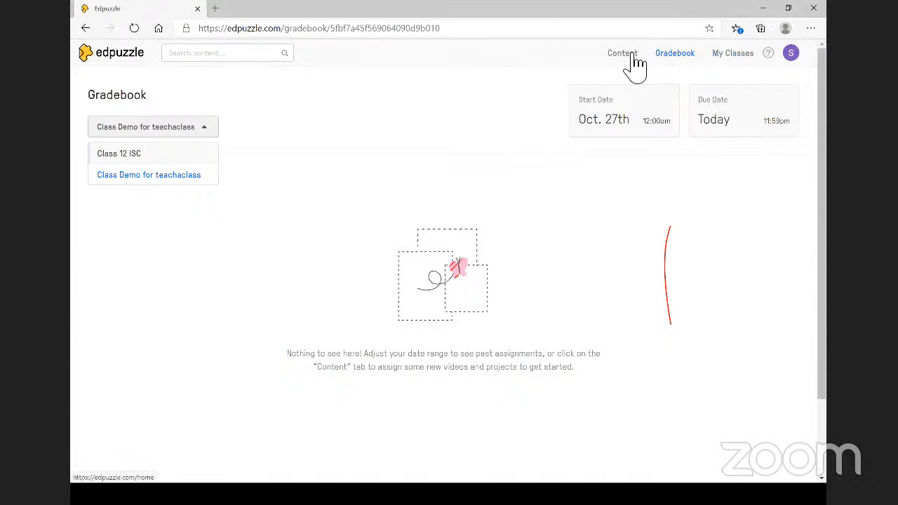
- Revisit My Classes and the Gradebook class list, then go to the Content home page
click(738, 54)
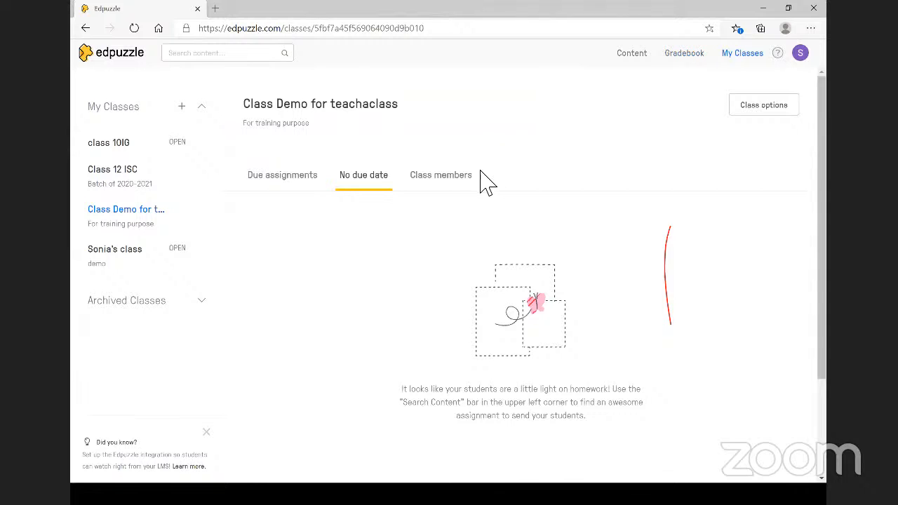
click(706, 56)
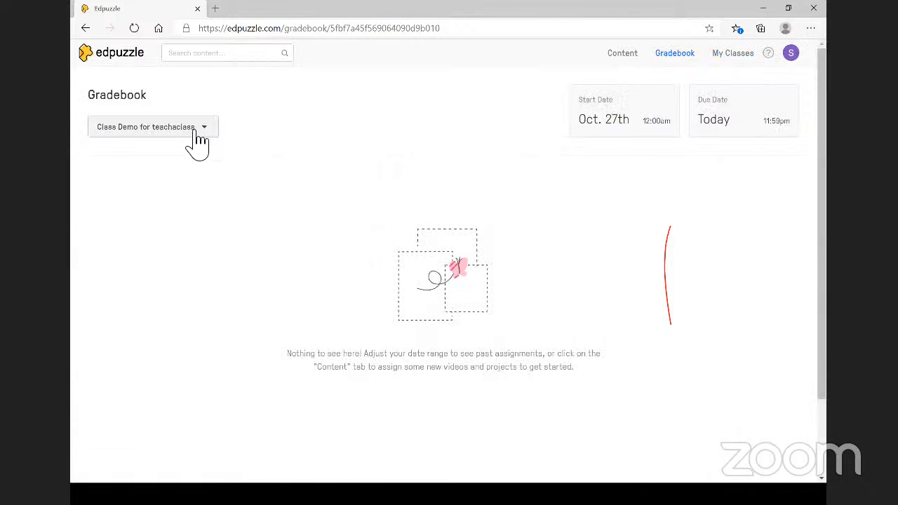
click(195, 131)
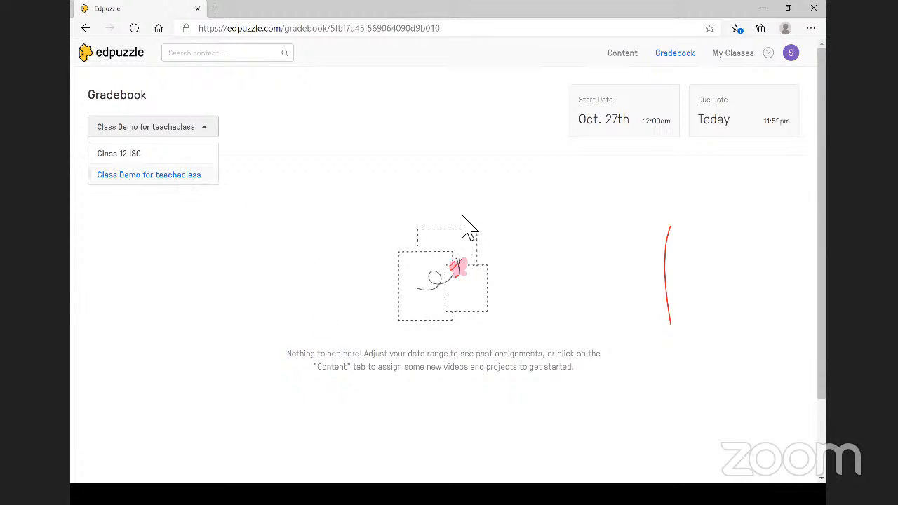
click(631, 55)
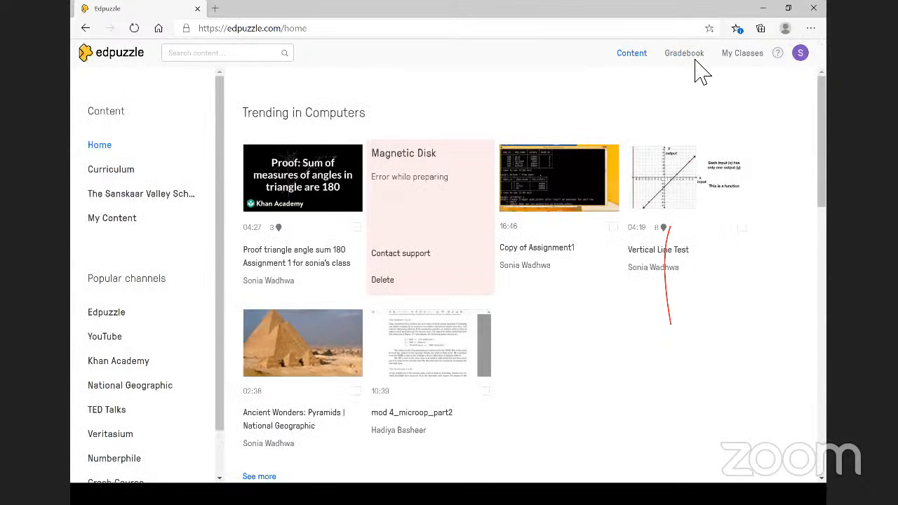
- Check the Pyramids assignment's 0 of 1 progress, then open the demo class's page
click(753, 61)
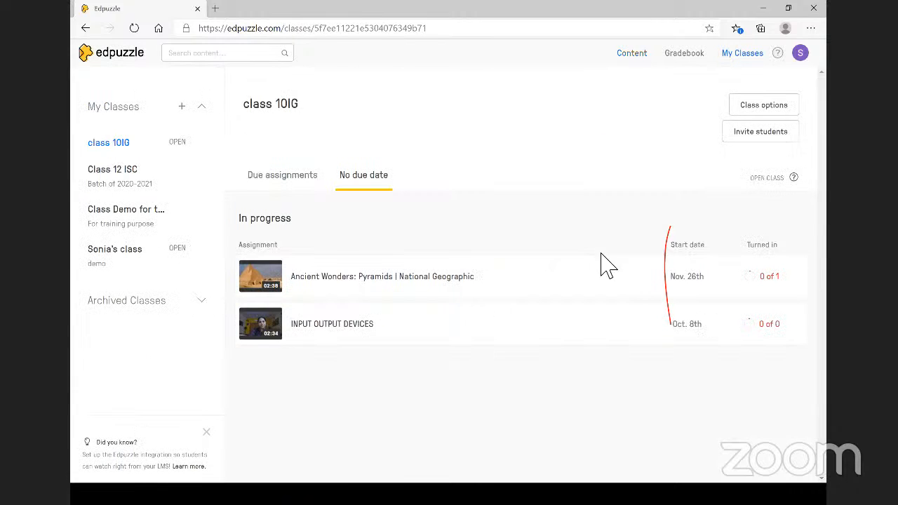
click(774, 277)
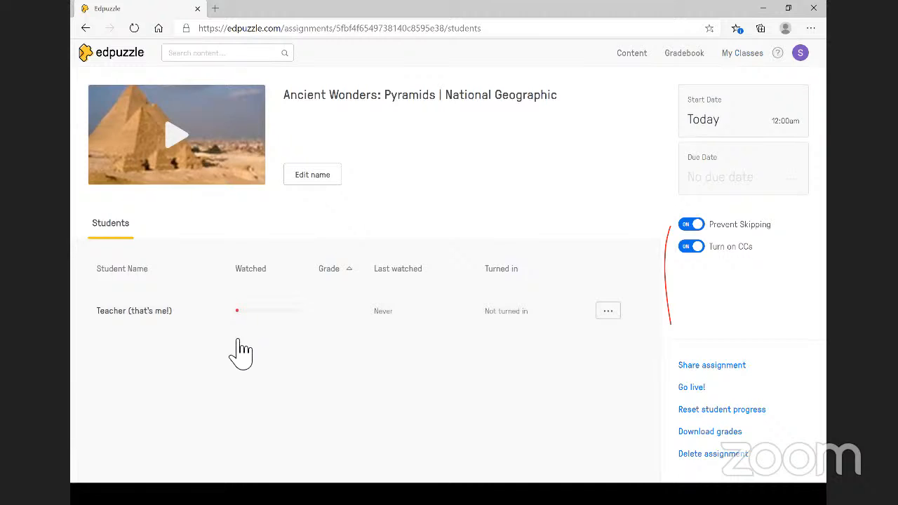
click(84, 28)
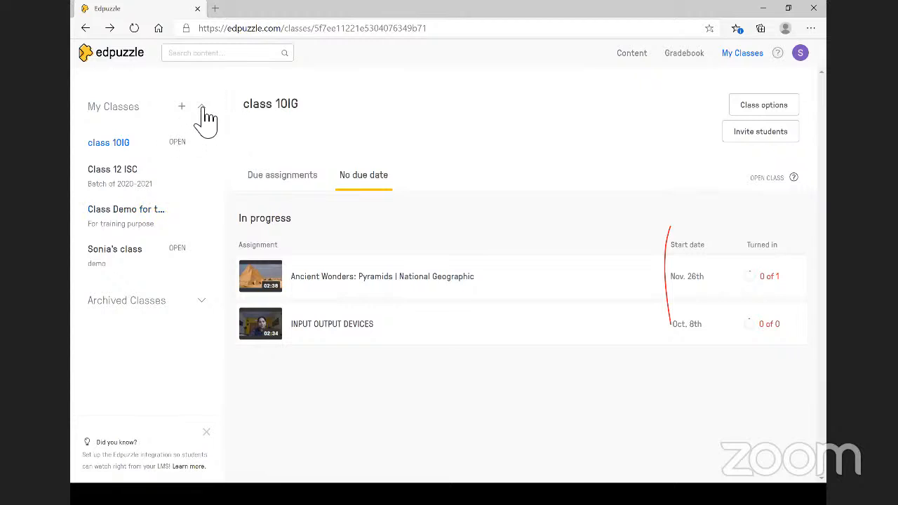
click(160, 254)
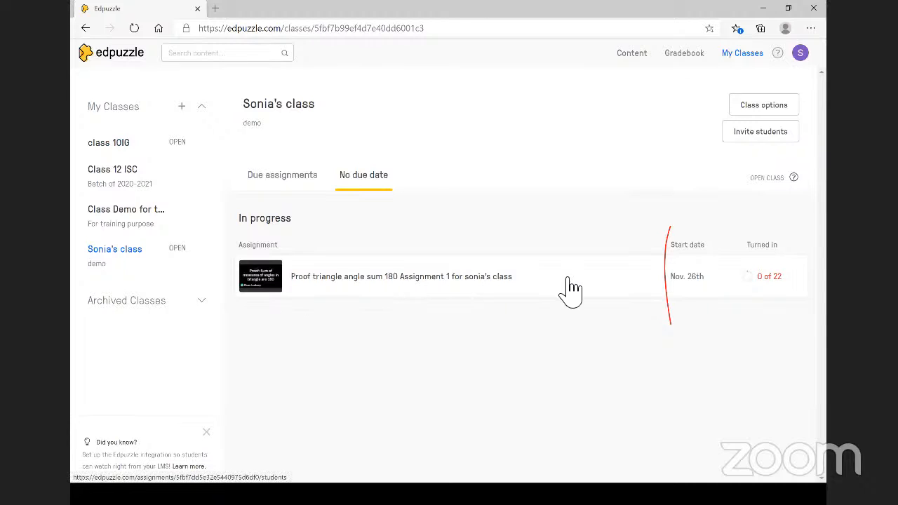
click(755, 284)
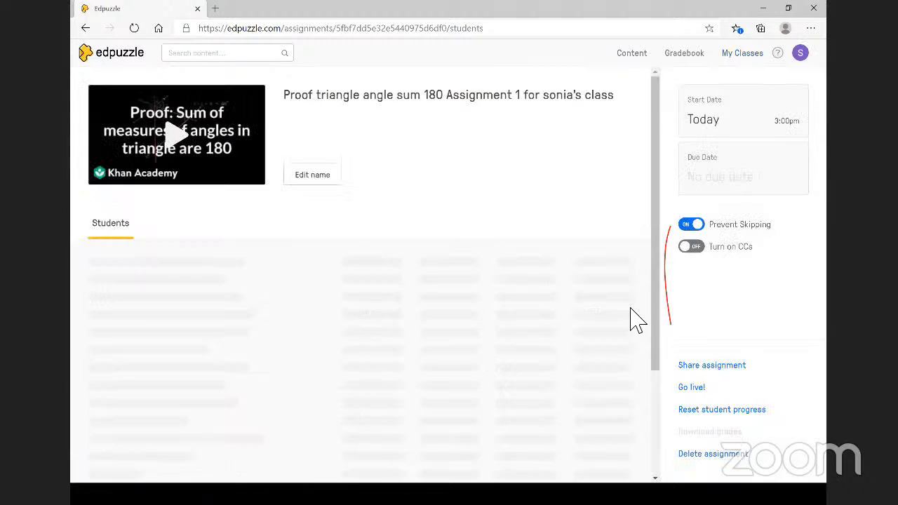
scroll(431, 375, down, 3)
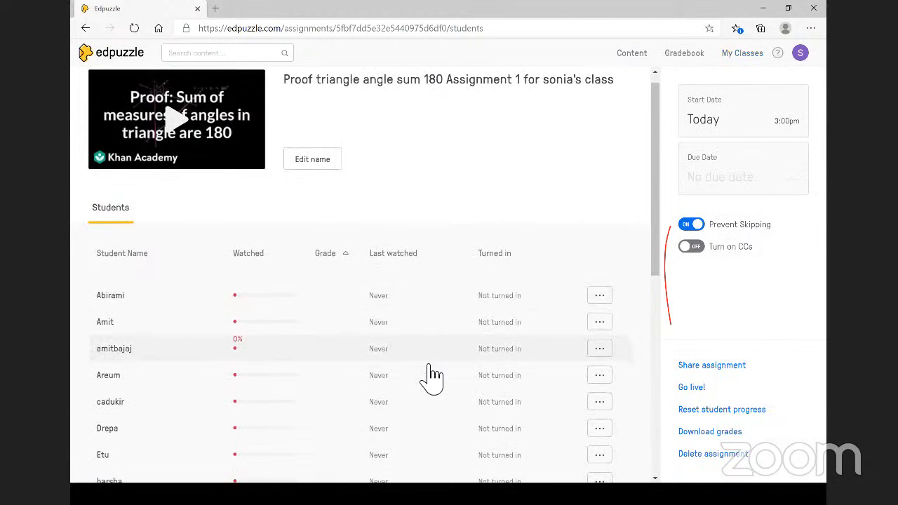
scroll(432, 376, down, 3)
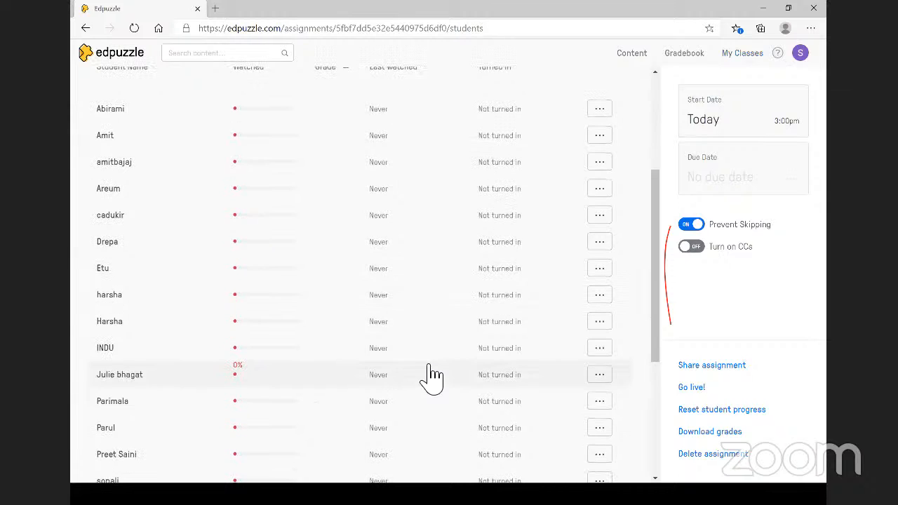
scroll(431, 375, down, 3)
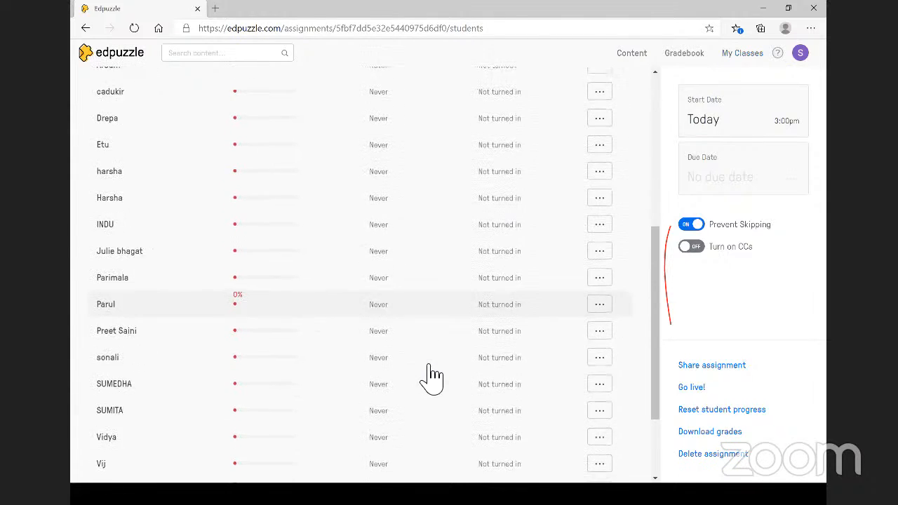
scroll(431, 375, down, 3)
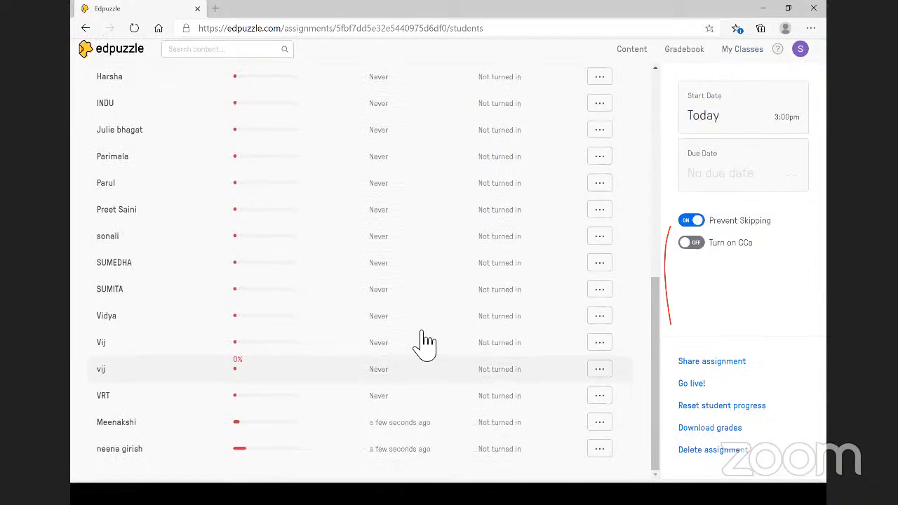
scroll(428, 340, down, 1)
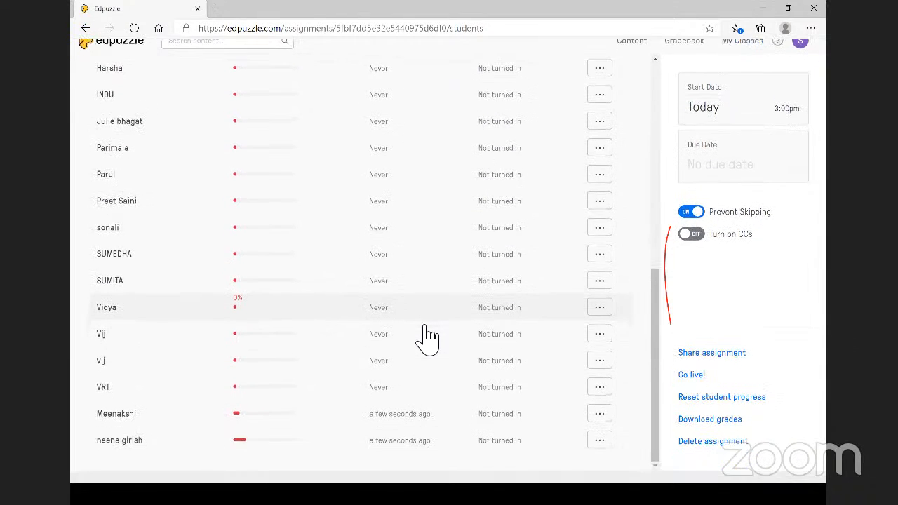
scroll(426, 341, up, 1)
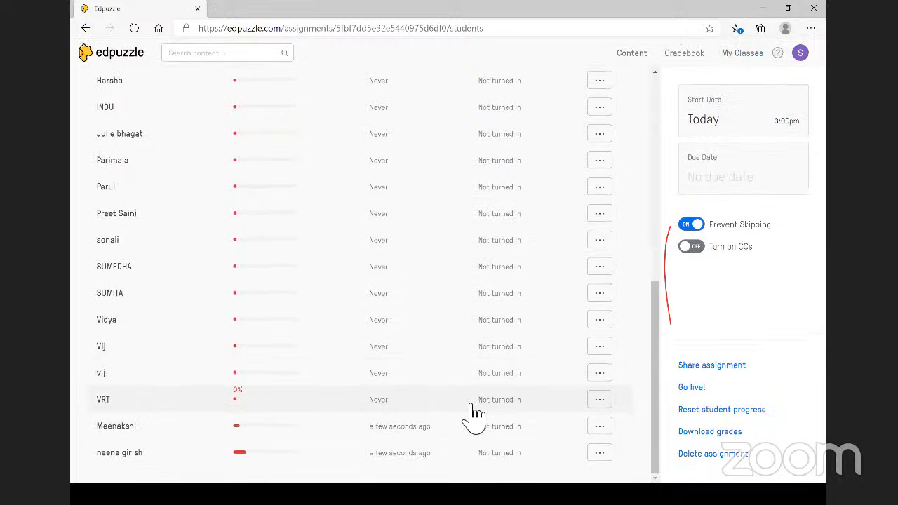
scroll(473, 417, down, 1)
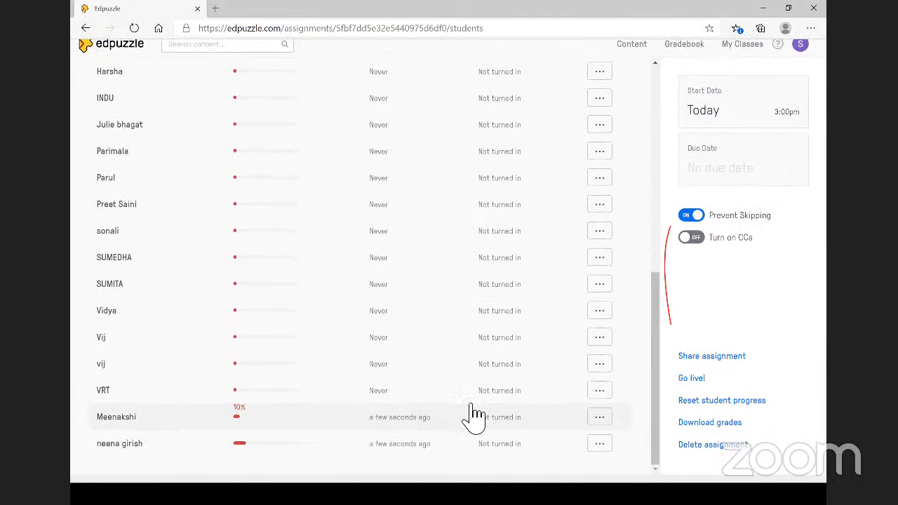
scroll(473, 417, up, 1)
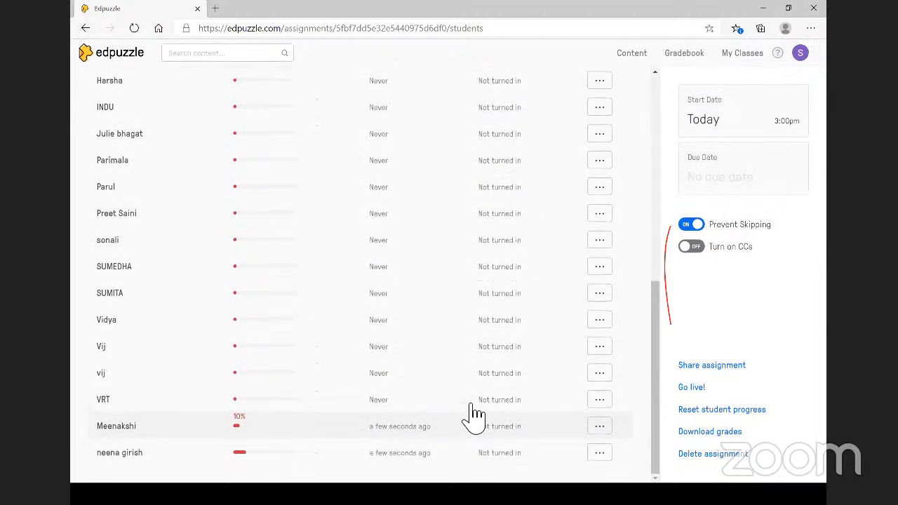
scroll(473, 415, down, 1)
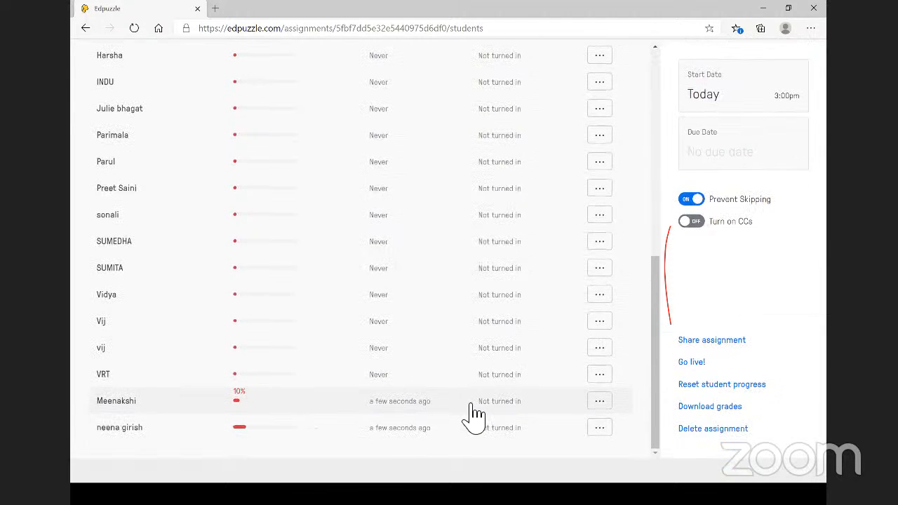
scroll(220, 435, up, 1)
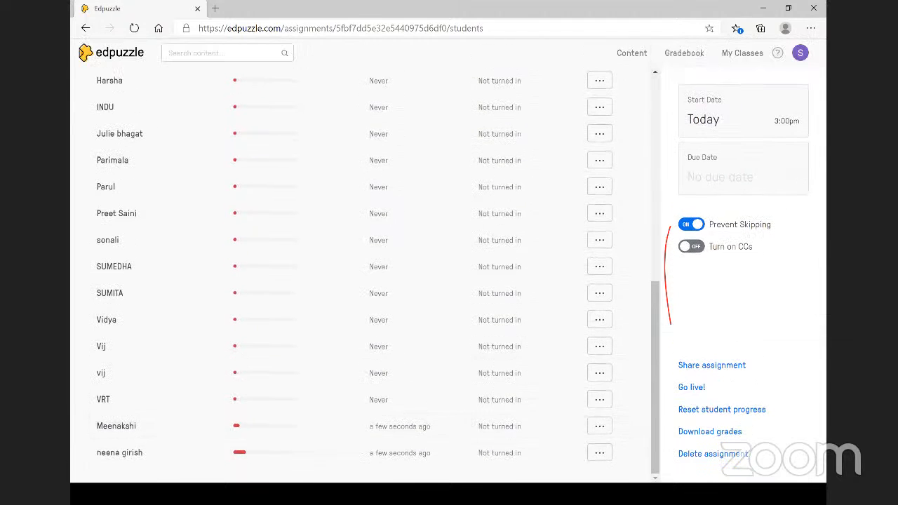
- Open a student's progress page showing 0% watched and not turned in
click(293, 213)
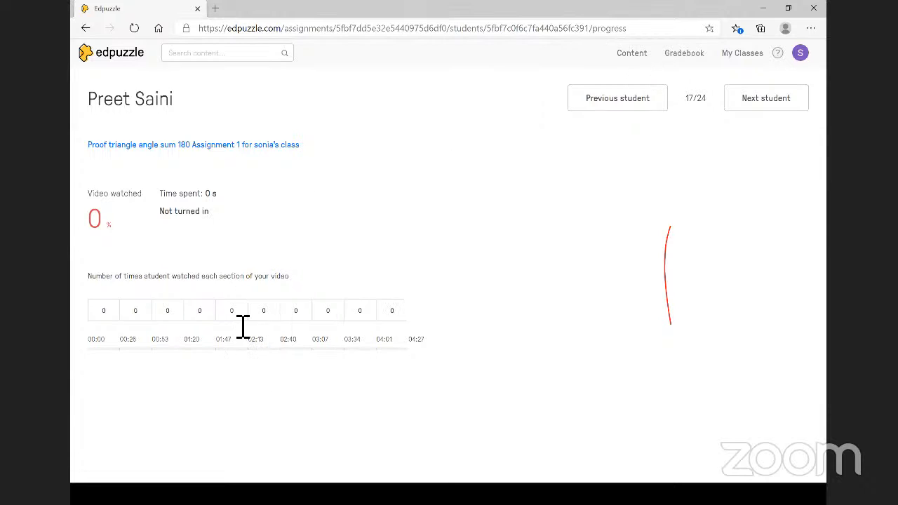
- Open another student's progress page, showing 20% watched and 54 s spent
click(84, 29)
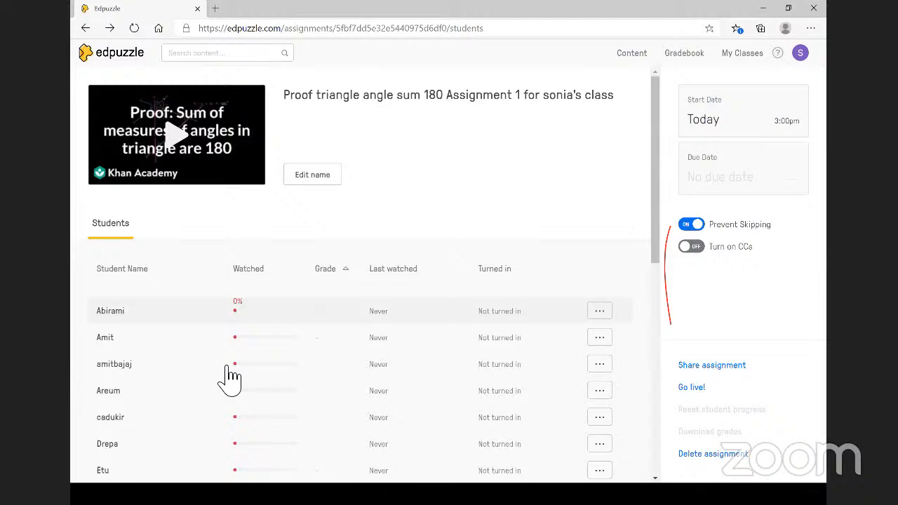
scroll(232, 378, down, 10)
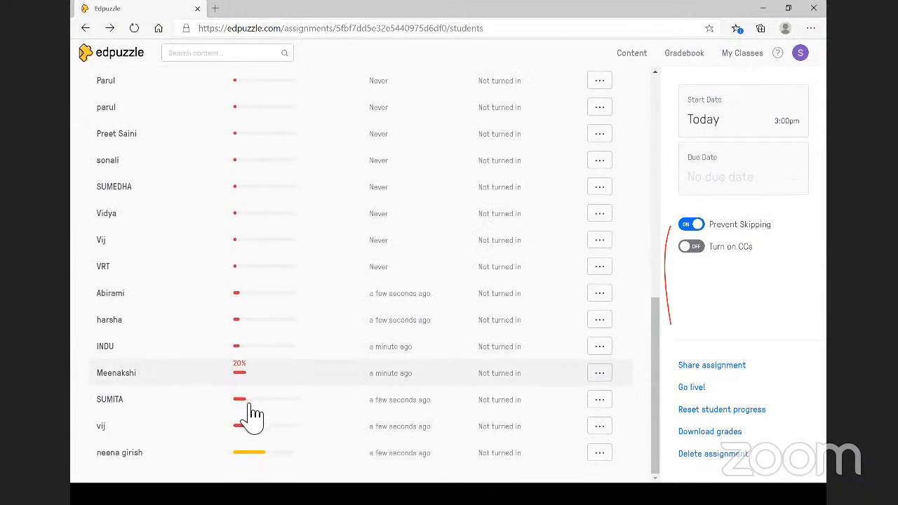
click(251, 405)
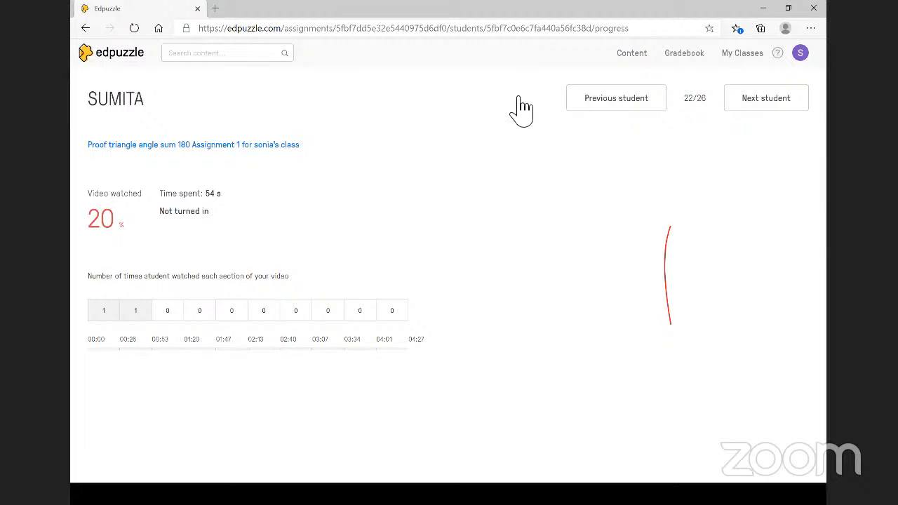
- Return to the Content home page with its Trending in Computers videos
click(643, 56)
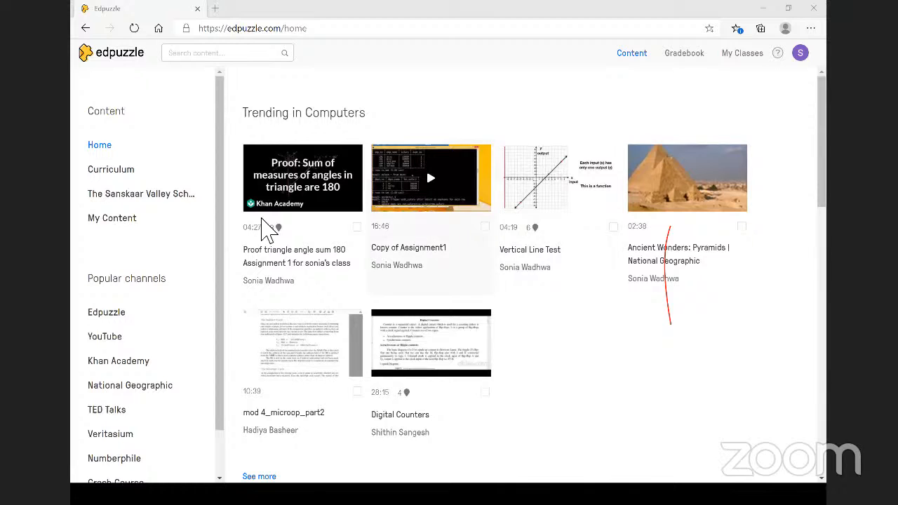
- Browse The Sanskaar Valley School's video library, including INPUT OUTPUT DEVICES
click(179, 203)
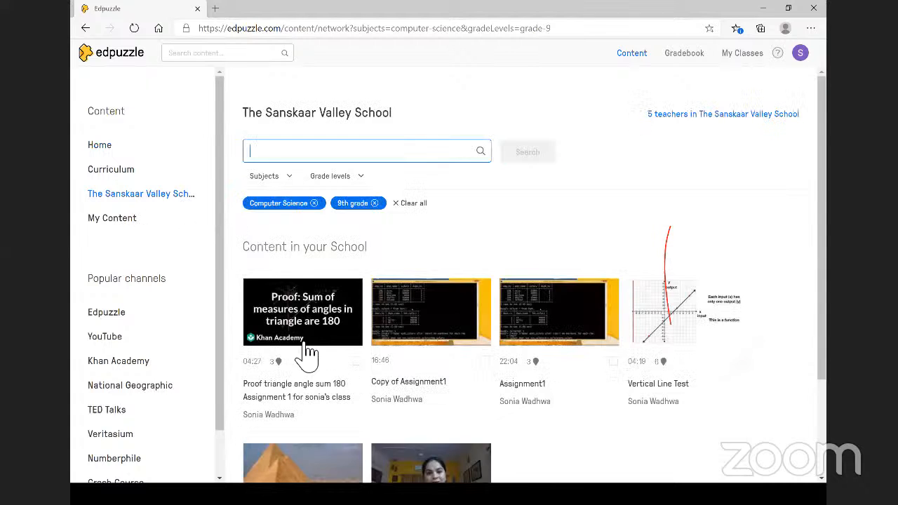
scroll(330, 344, down, 2)
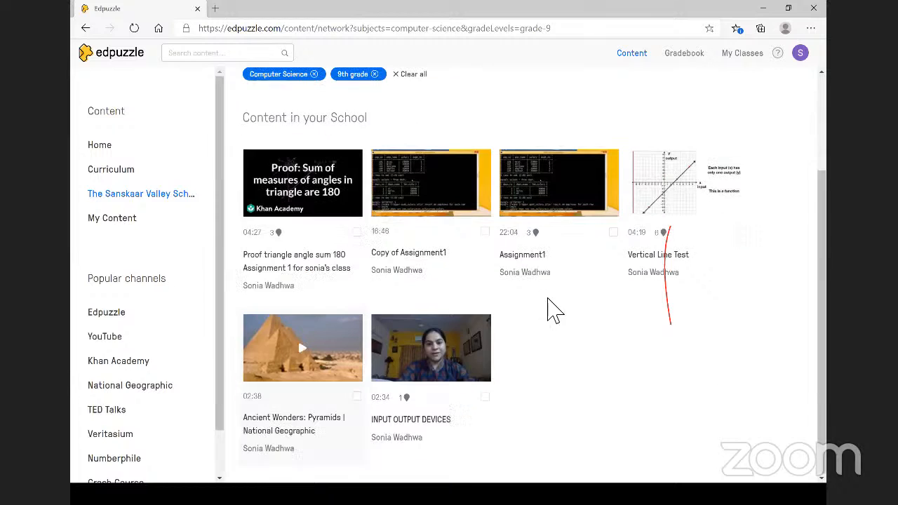
scroll(577, 306, down, 1)
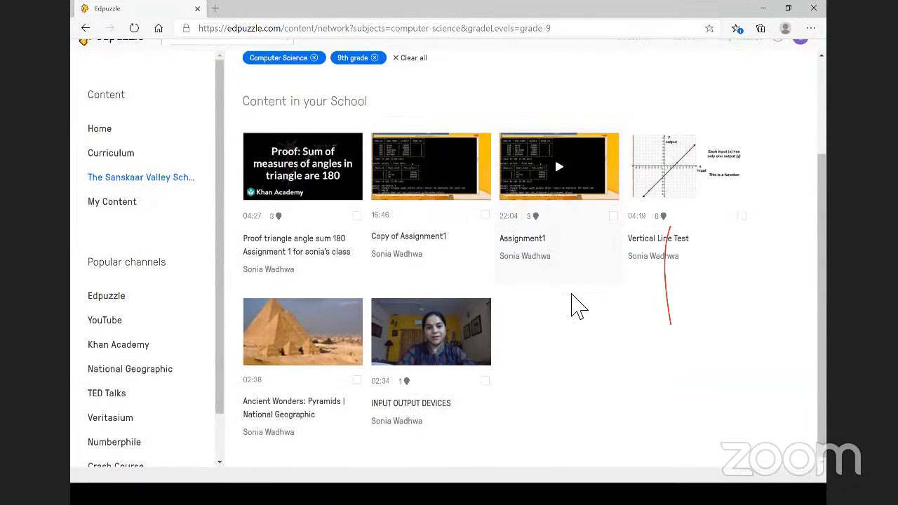
scroll(577, 306, up, 1)
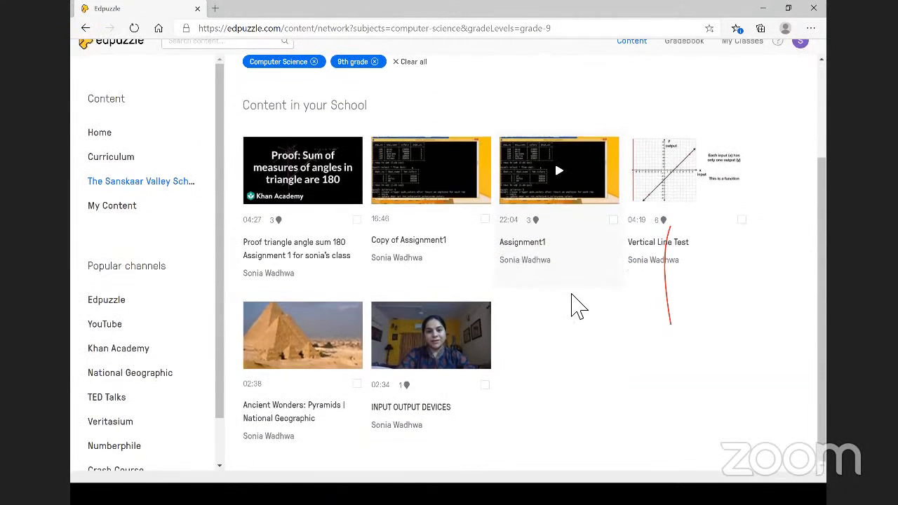
scroll(577, 306, down, 1)
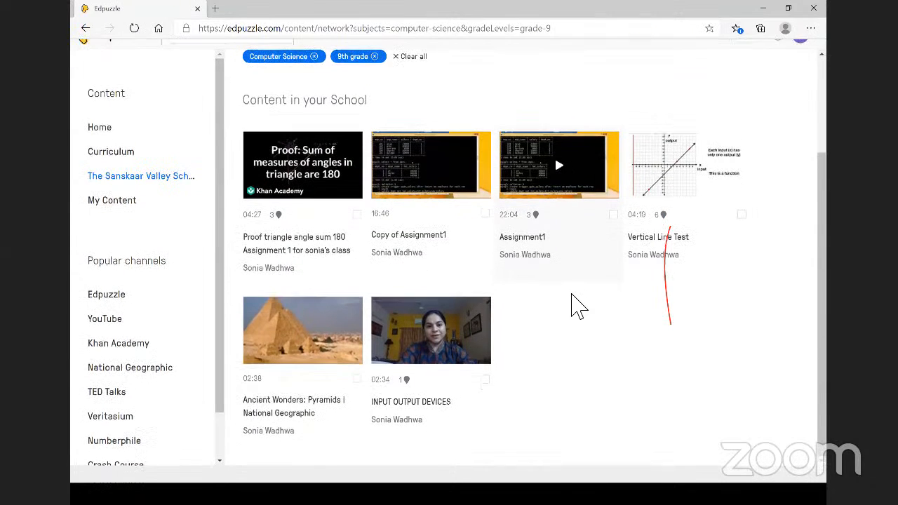
scroll(556, 295, up, 1)
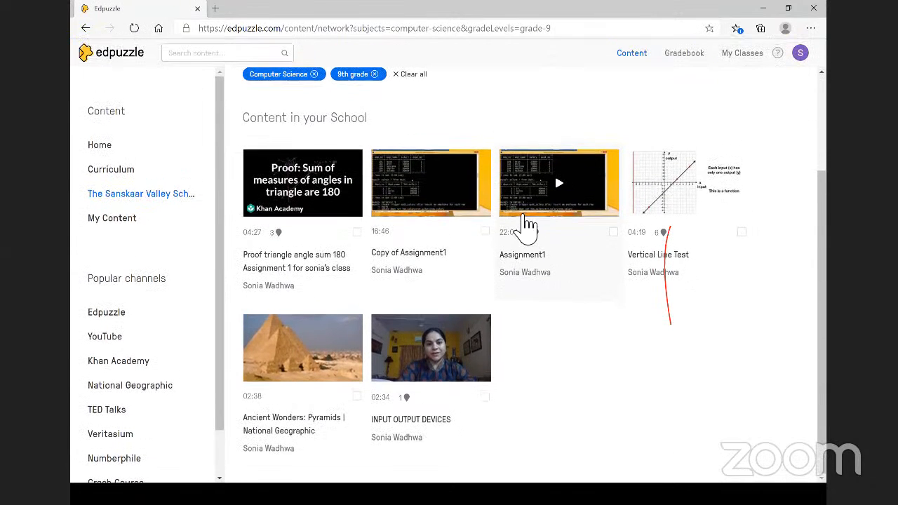
scroll(527, 225, up, 2)
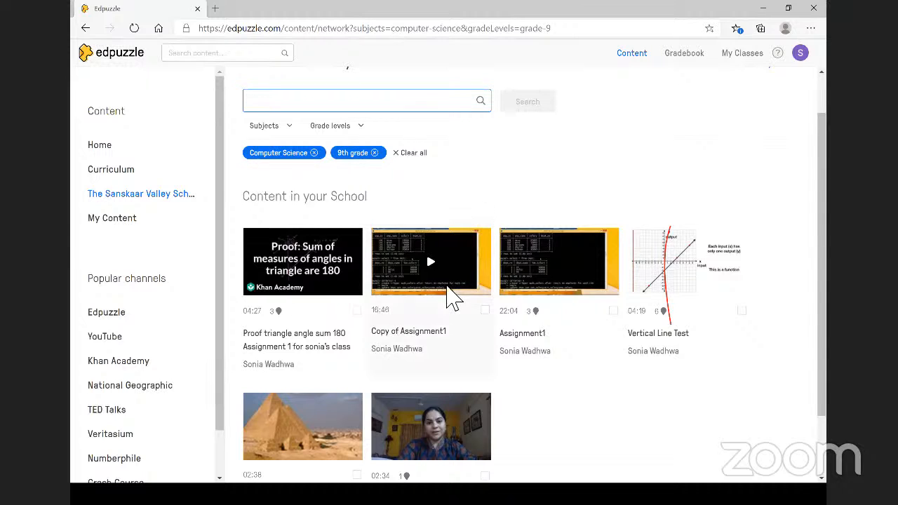
- In File Explorer, delete the Ch6 Powerpoint PDF from Recent files, then undo to restore it
click(82, 493)
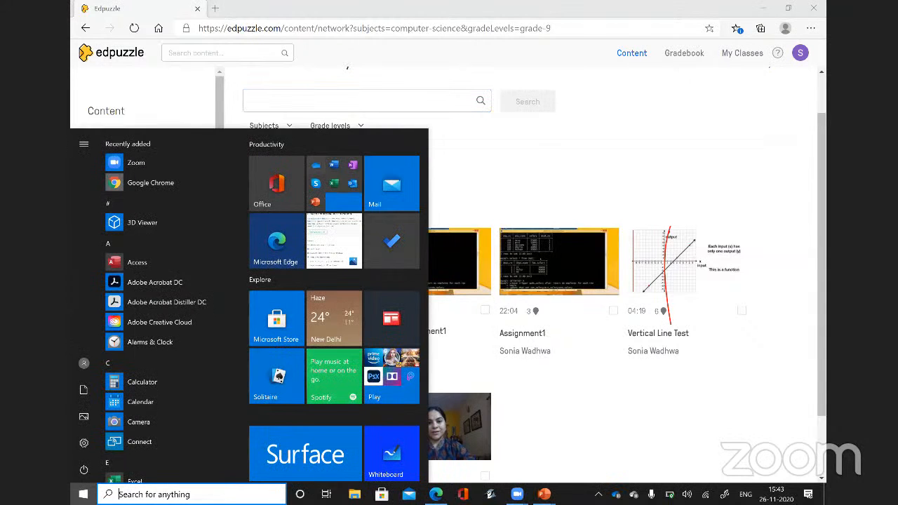
click(354, 494)
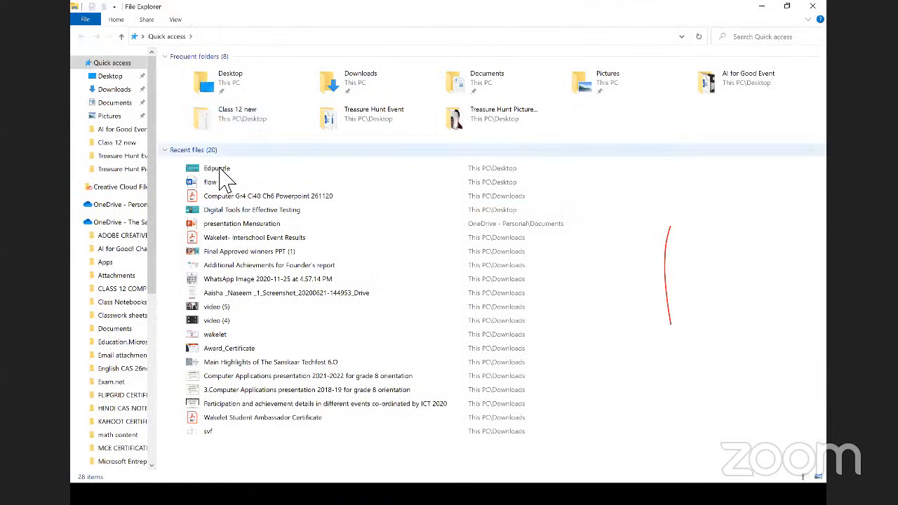
click(230, 198)
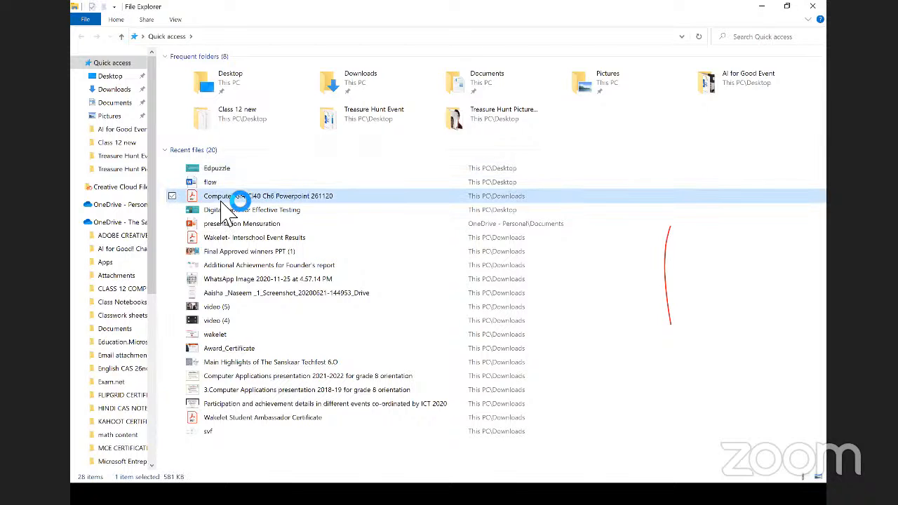
key(Delete)
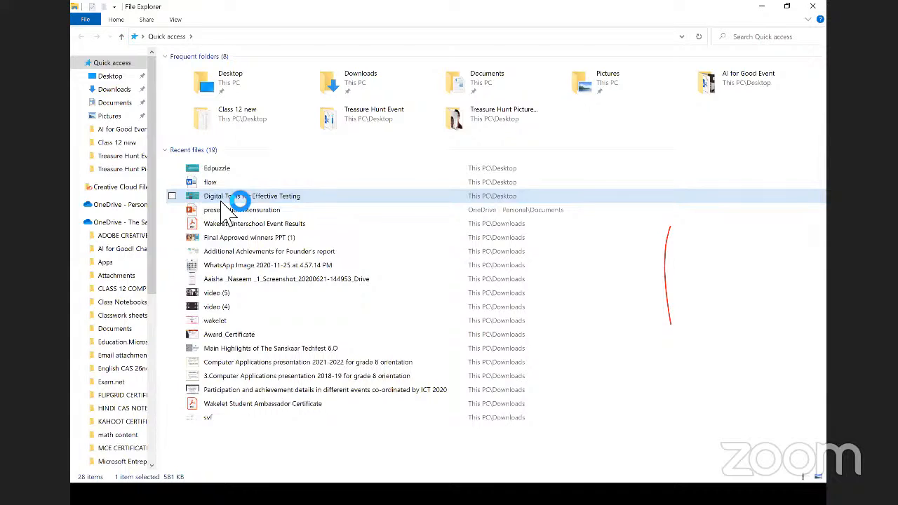
key(ctrl+z)
click(259, 171)
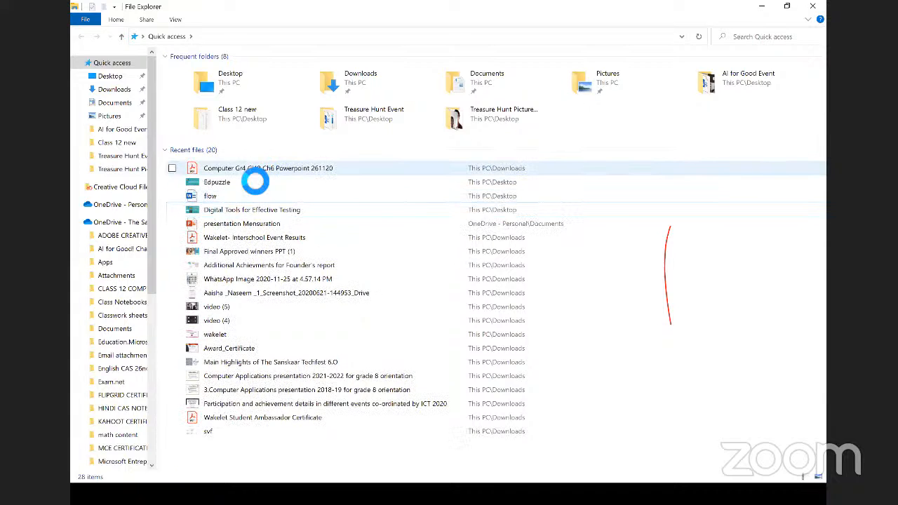
double_click(251, 181)
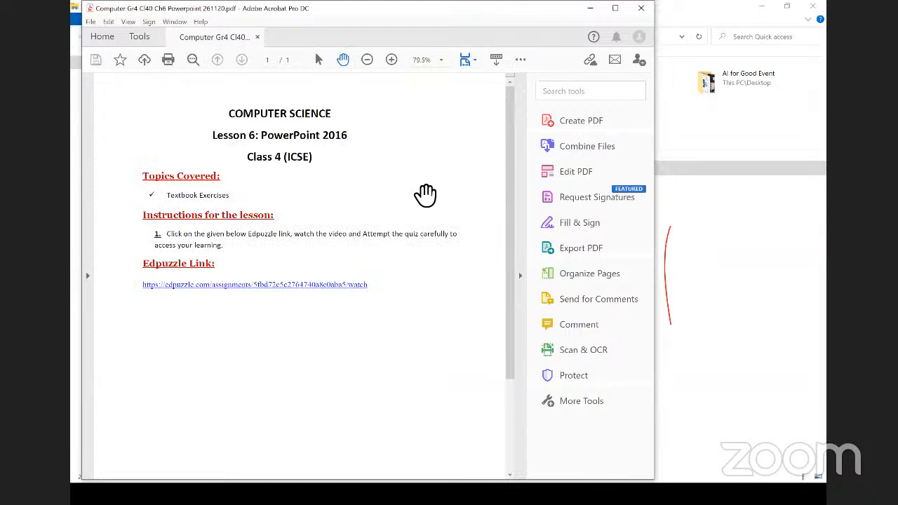
scroll(497, 124, down, 1)
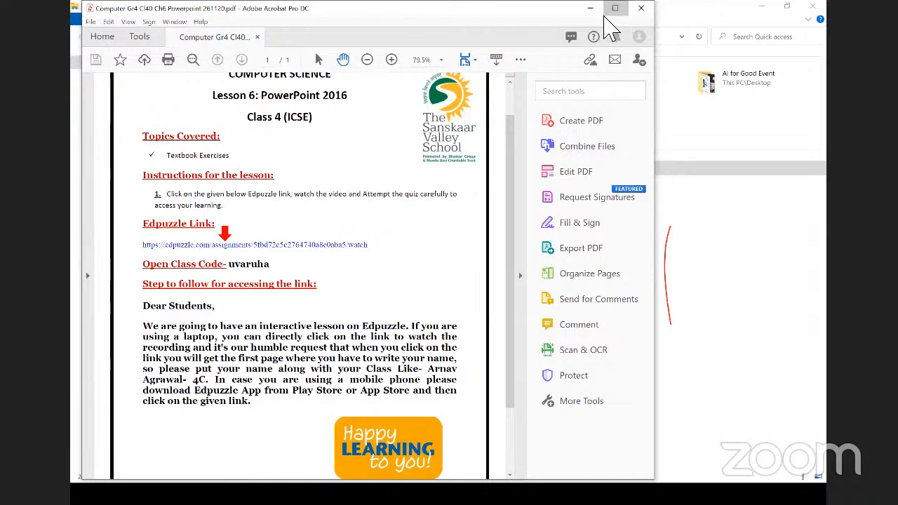
click(615, 8)
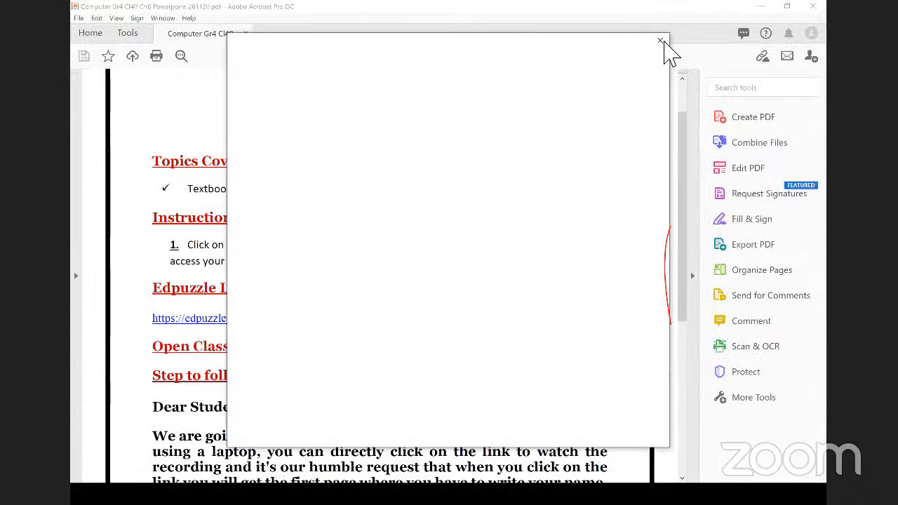
click(660, 41)
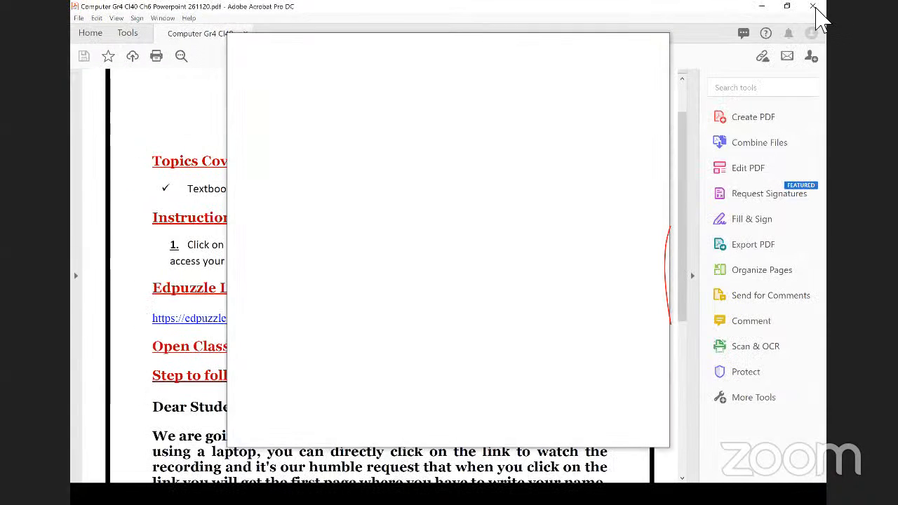
click(812, 6)
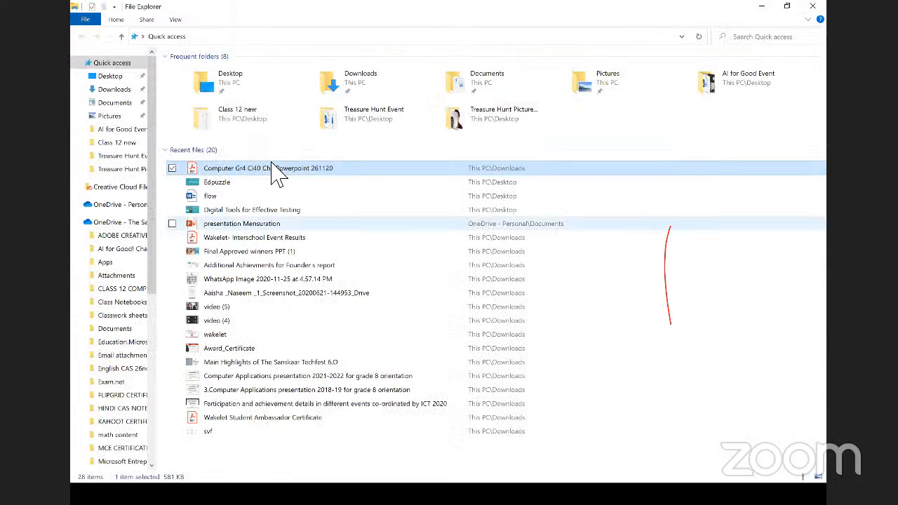
- Reopen the recent PowerPoint lesson PDF and bring up its context menu in File Explorer
double_click(274, 169)
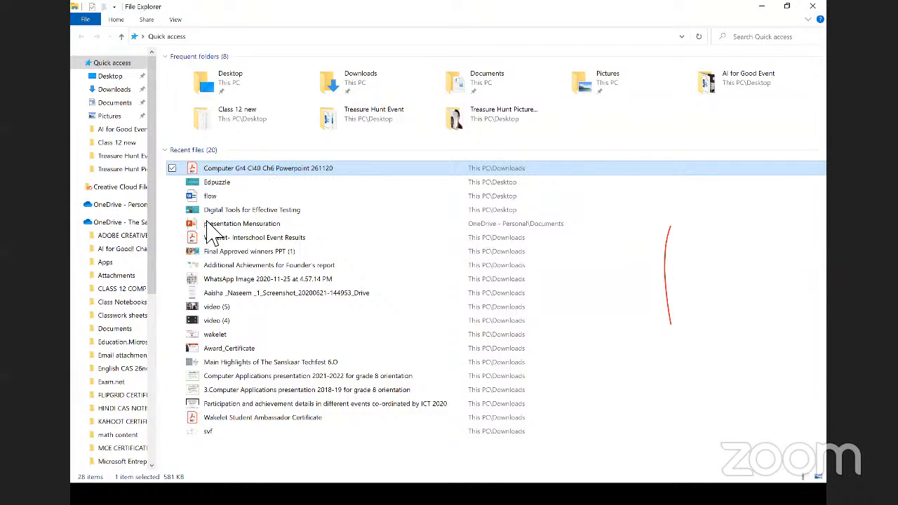
right_click(273, 170)
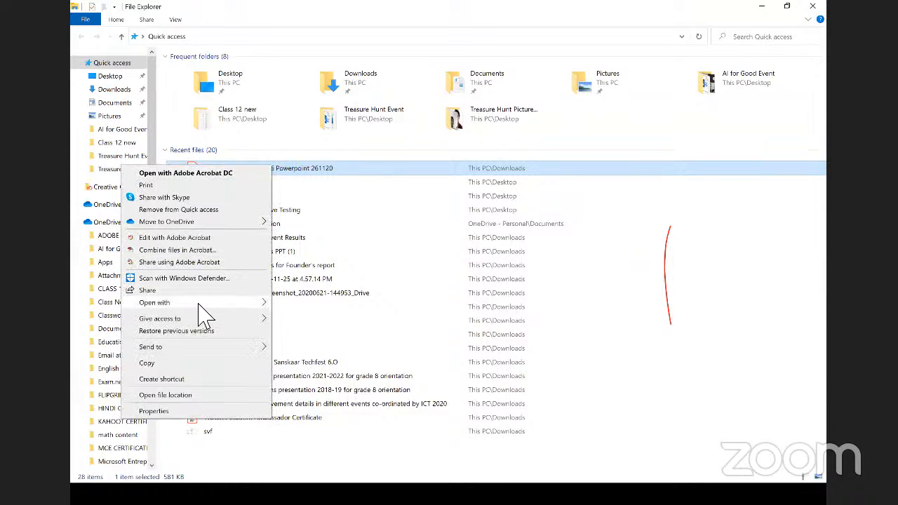
- Open the lesson PDF with Microsoft Edge and scroll through the Class 4 PowerPoint 2016 lesson sheet
mouse_move(203, 303)
click(308, 329)
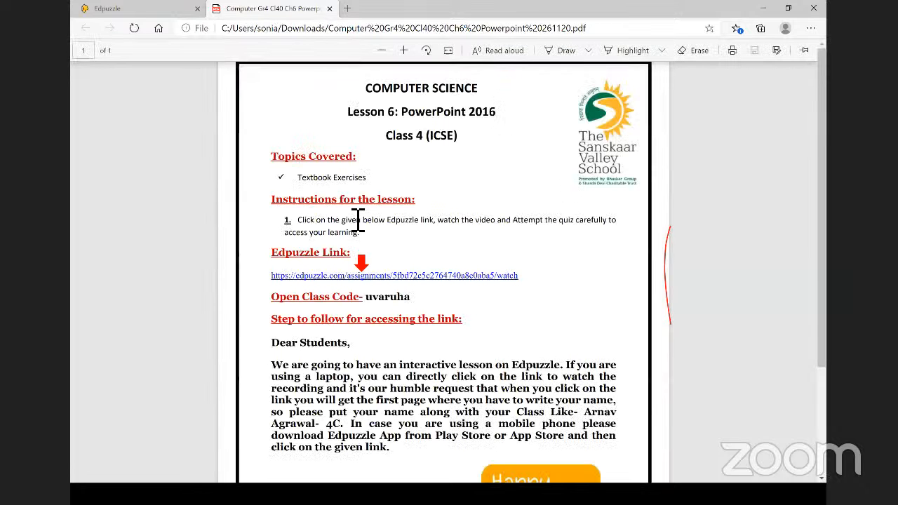
scroll(358, 220, down, 1)
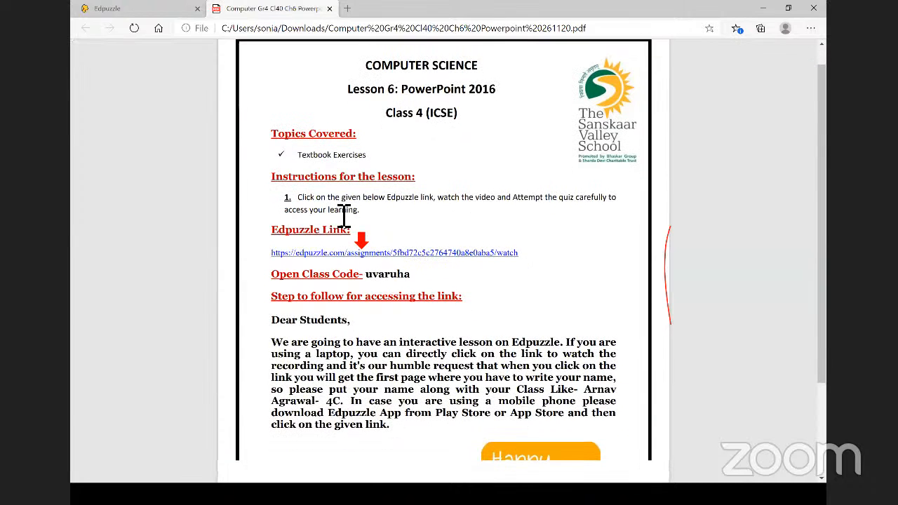
scroll(371, 176, down, 1)
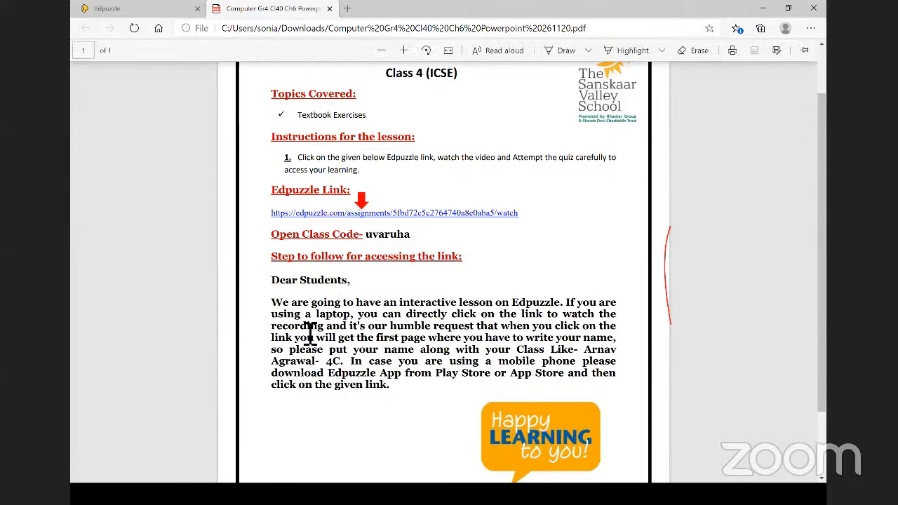
scroll(309, 335, down, 1)
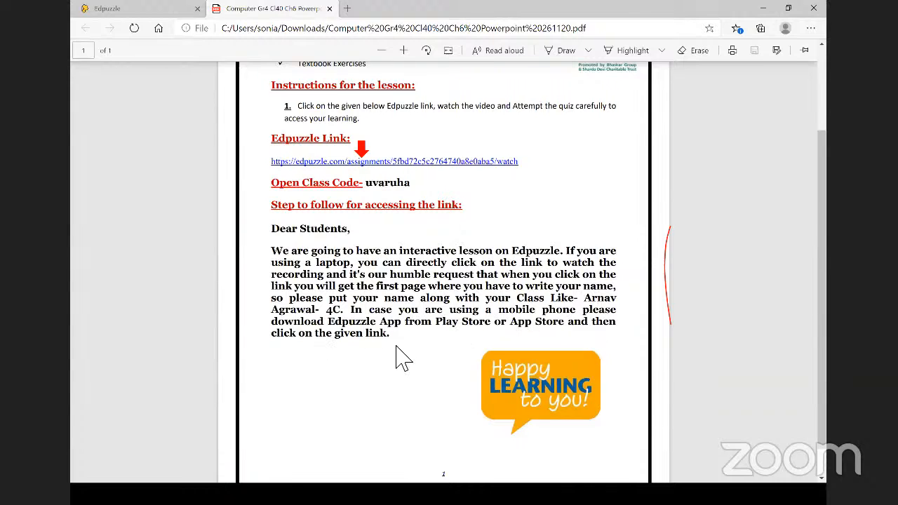
scroll(397, 360, down, 1)
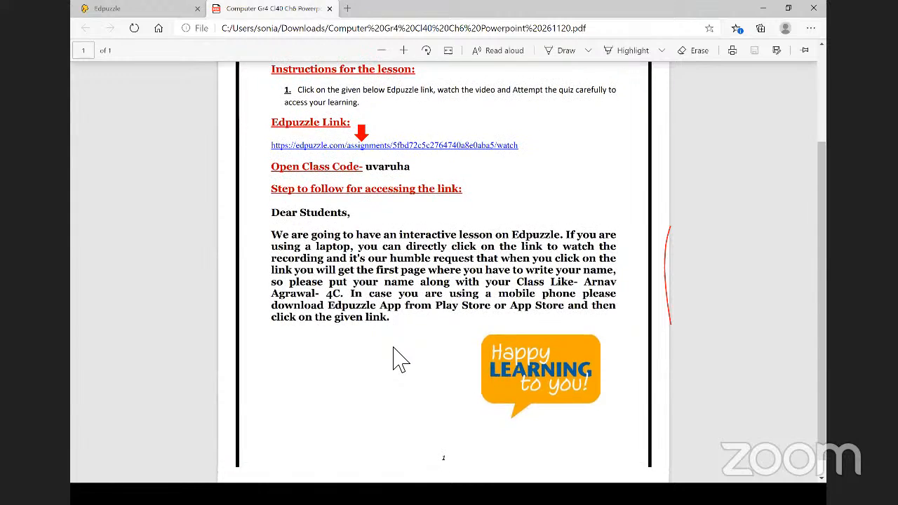
scroll(406, 210, up, 2)
scroll(409, 246, up, 1)
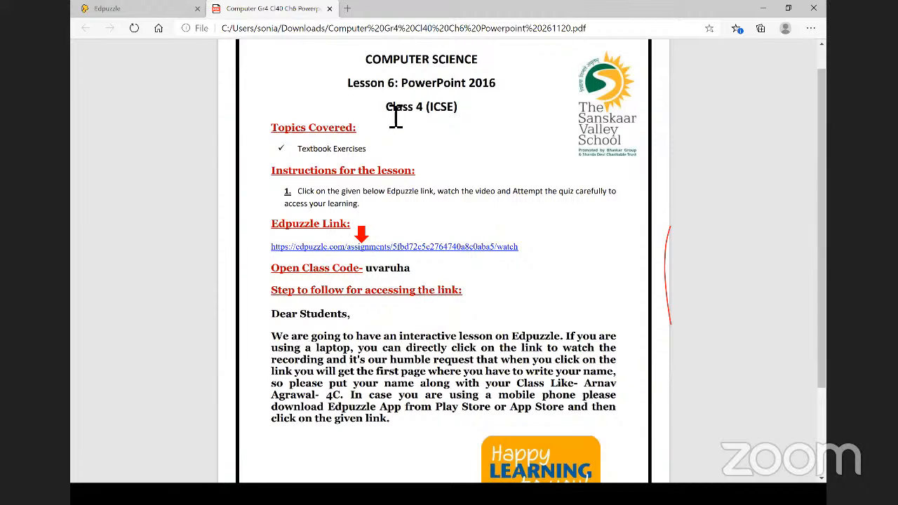
right_click(456, 112)
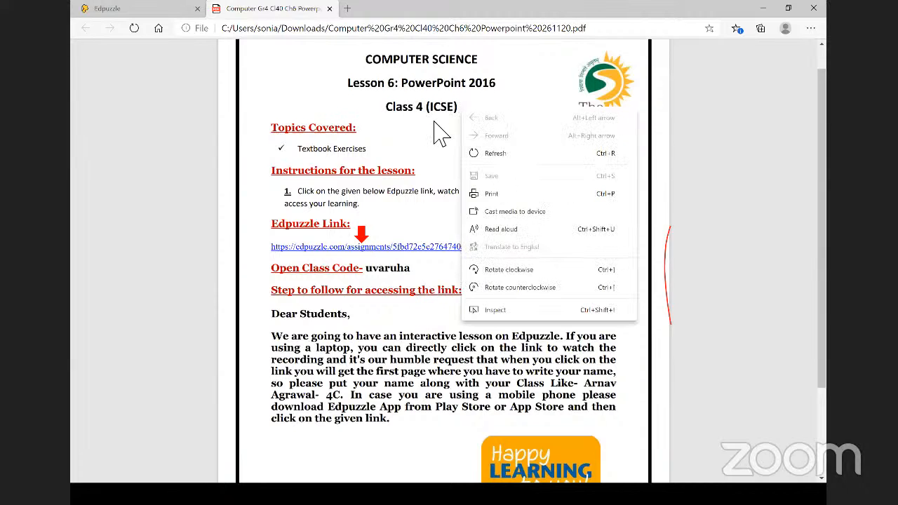
click(434, 123)
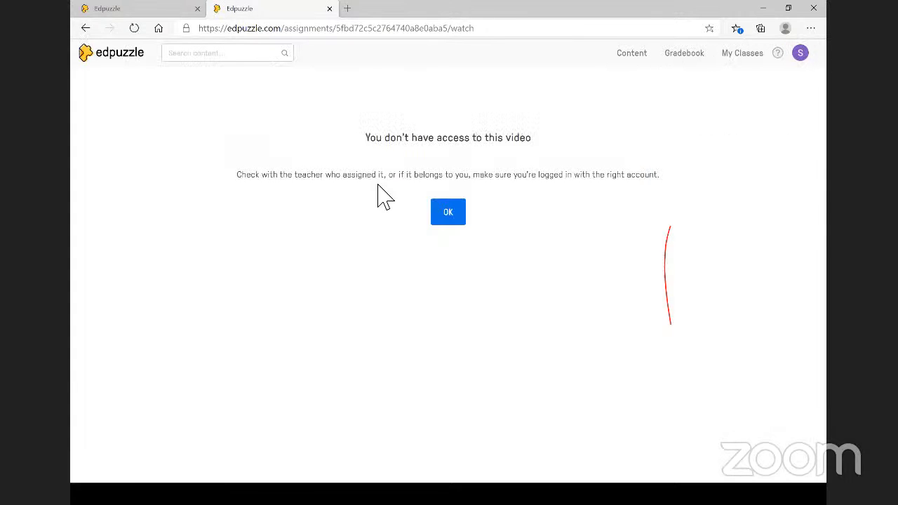
- Dismiss the no-access message and return to Edpuzzle's Content home page
click(451, 218)
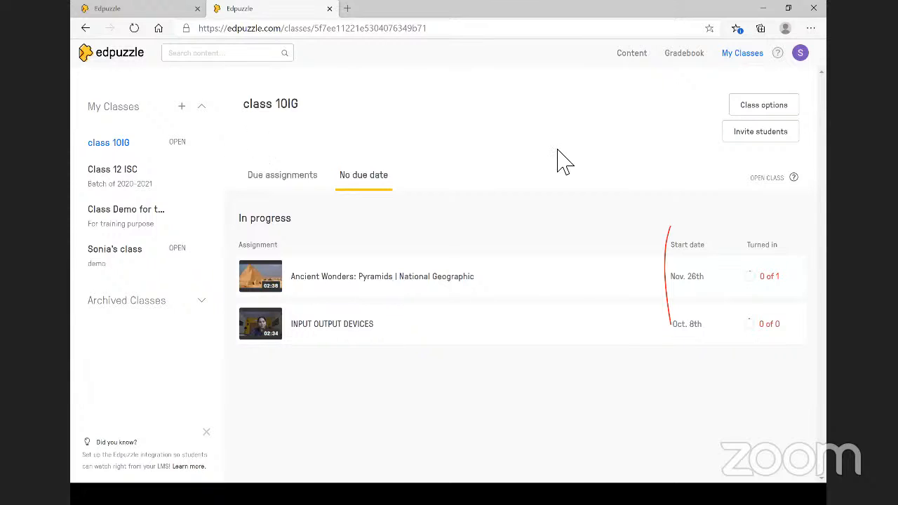
click(638, 57)
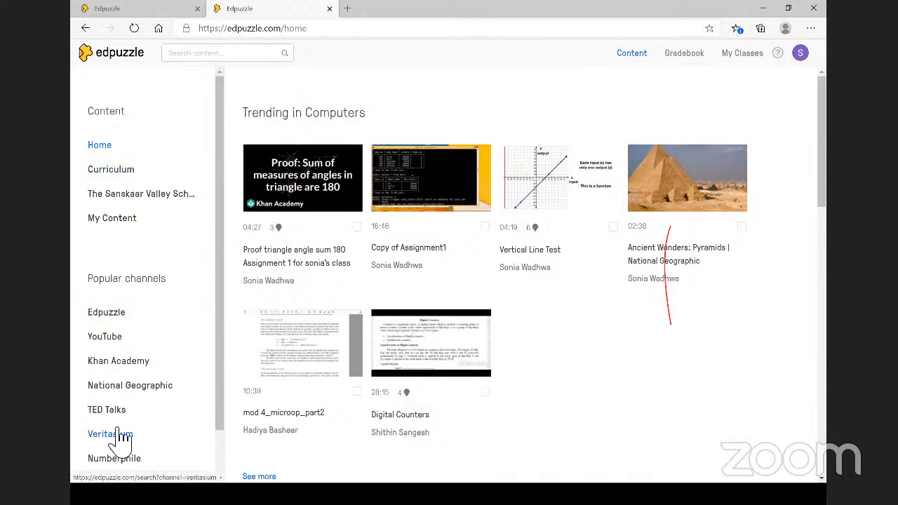
- Search the National Geographic channel for 'Soil erosion'
scroll(119, 438, down, 1)
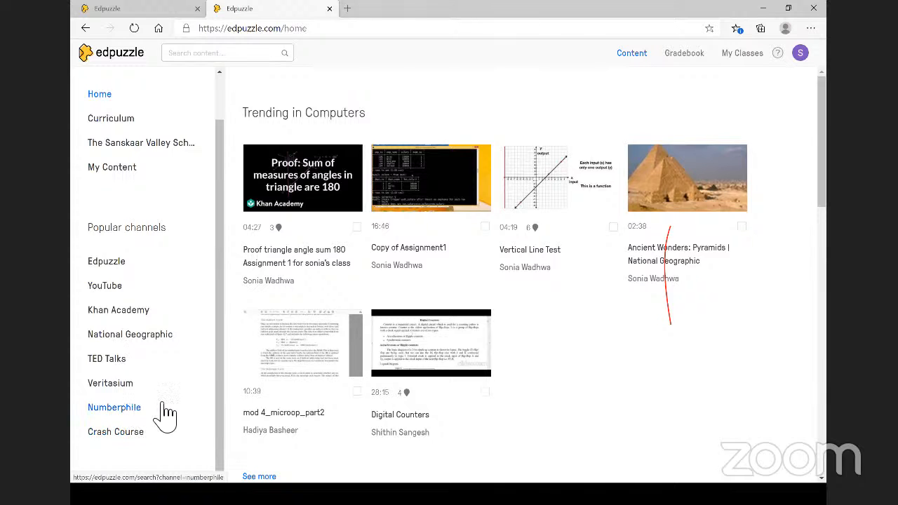
click(157, 343)
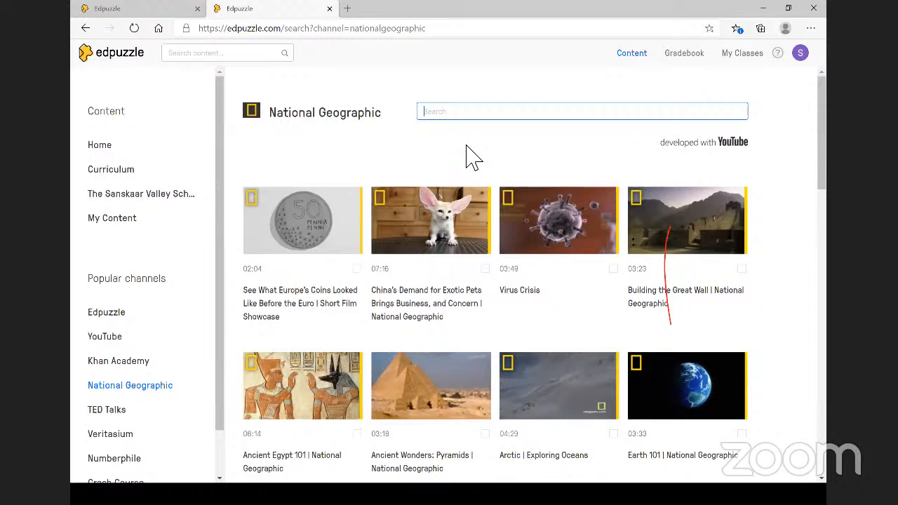
text(Soil)
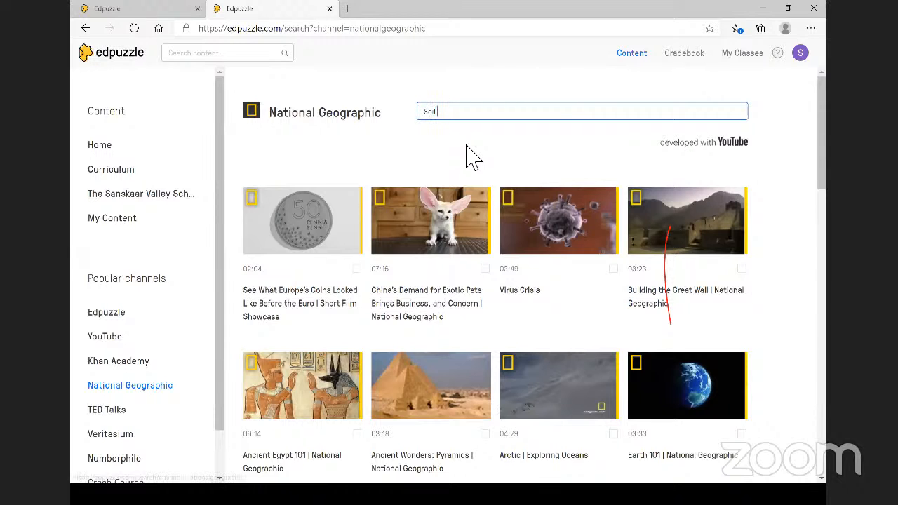
text( erosion)
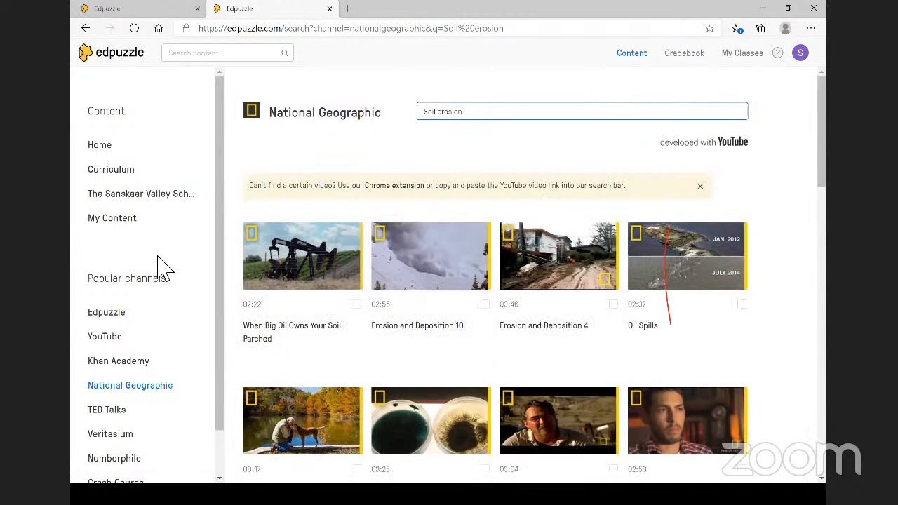
- Search all Edpuzzle content for 'python'
click(219, 62)
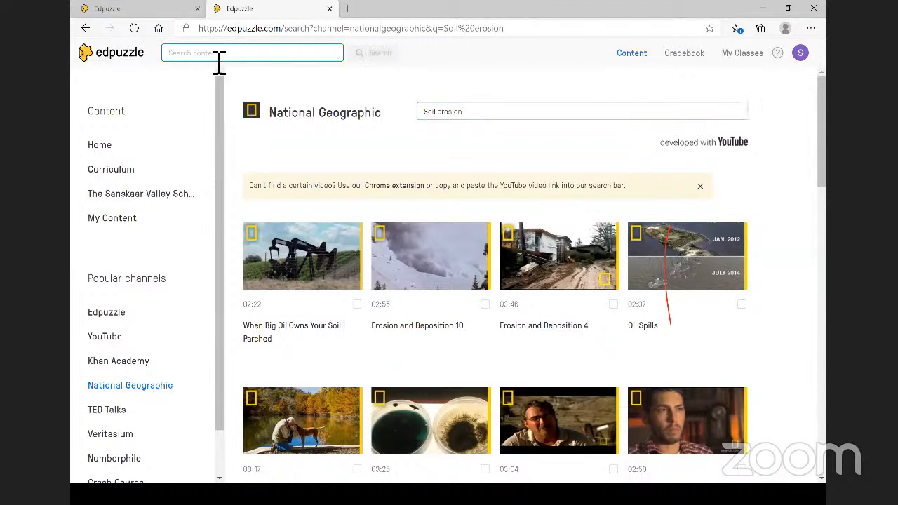
text(pytho)
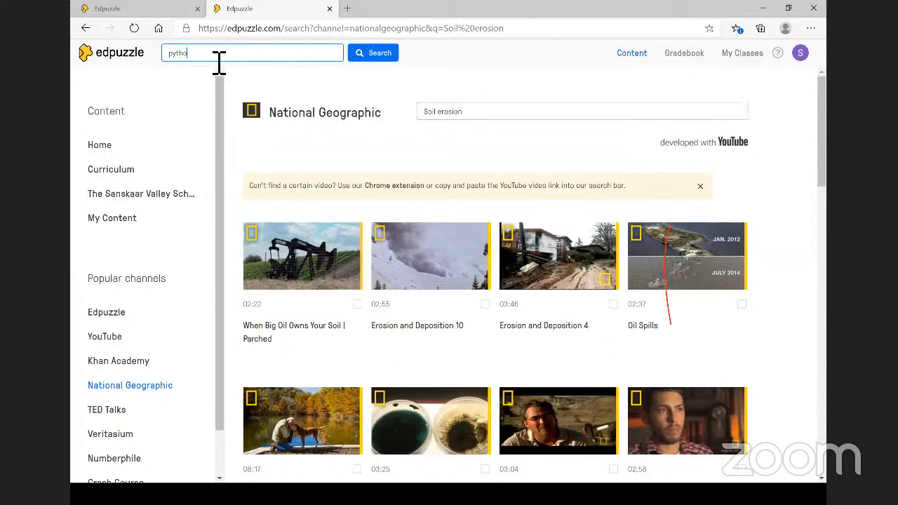
text(n)
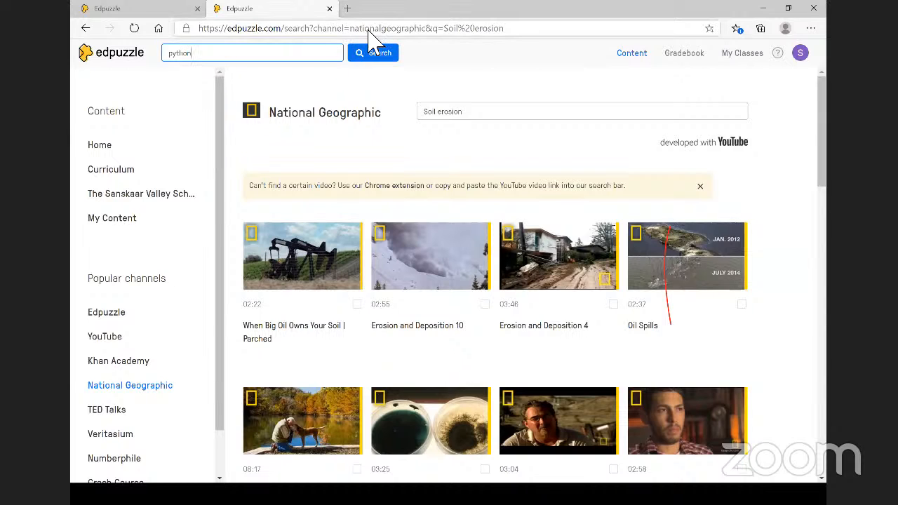
click(382, 59)
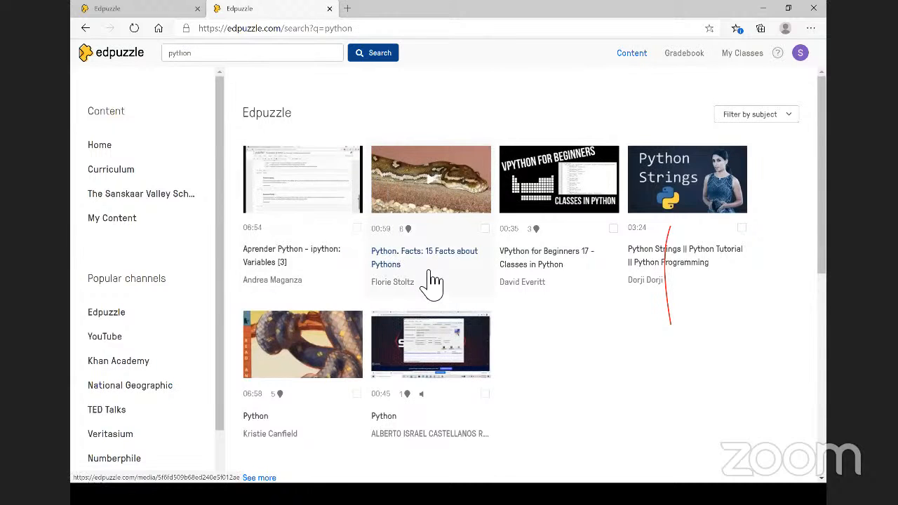
- Browse the python results, then refine the query to 'python programming for begineers'
scroll(393, 245, down, 1)
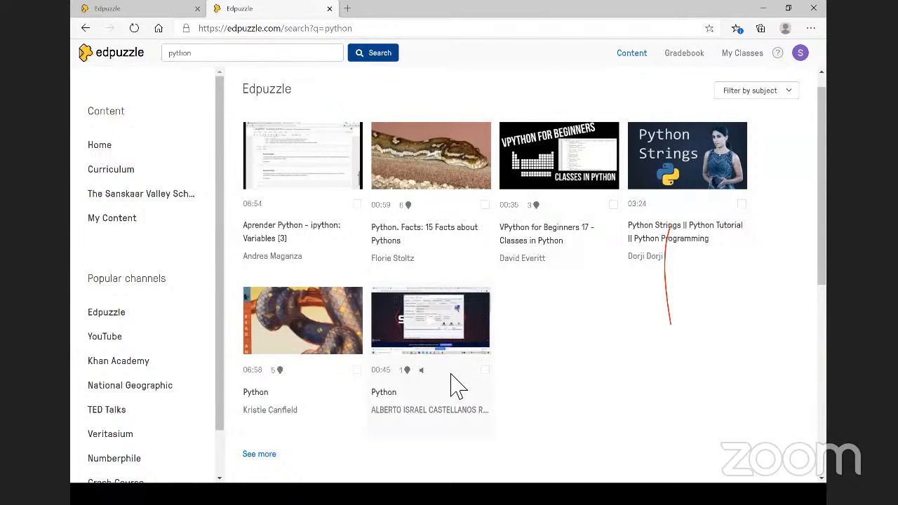
scroll(456, 385, down, 1)
scroll(459, 382, down, 1)
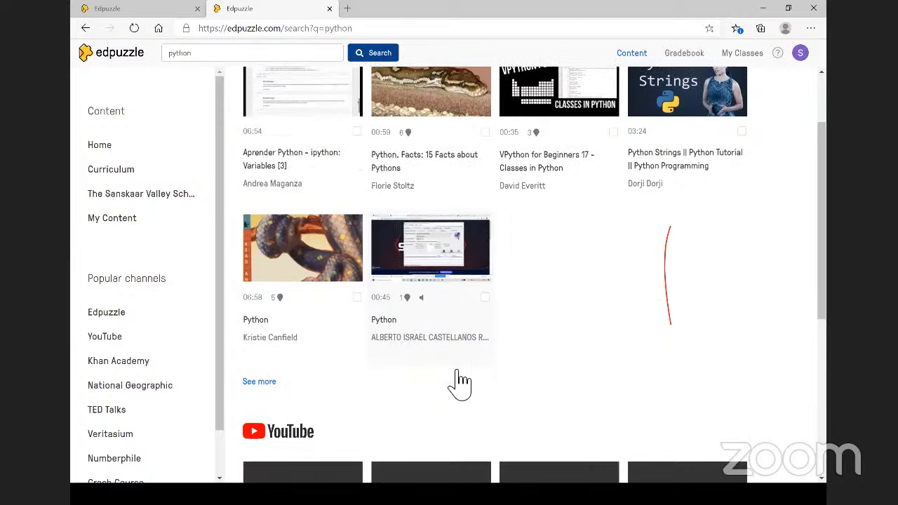
scroll(459, 382, down, 4)
scroll(286, 211, up, 6)
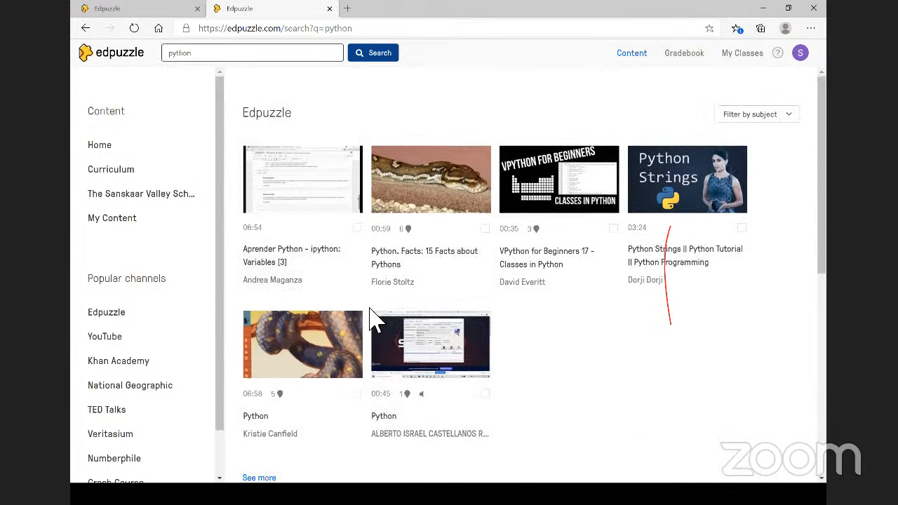
scroll(373, 320, down, 2)
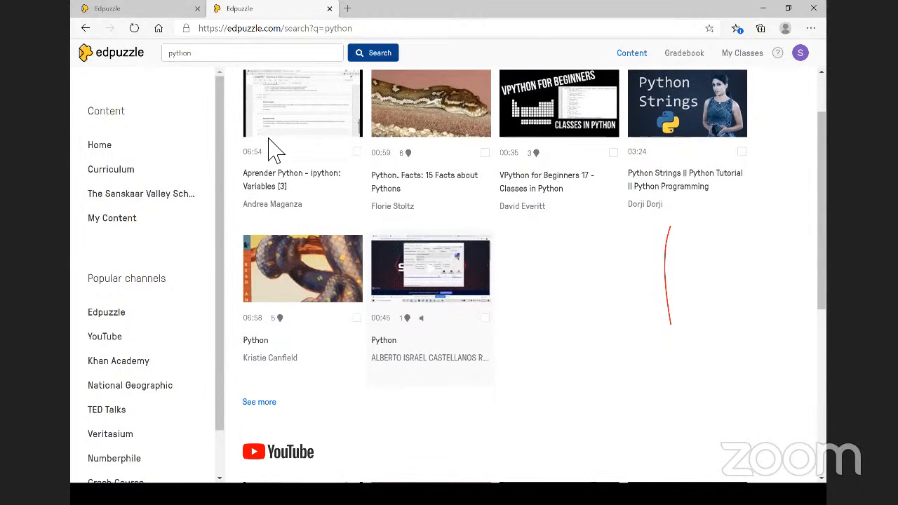
click(249, 60)
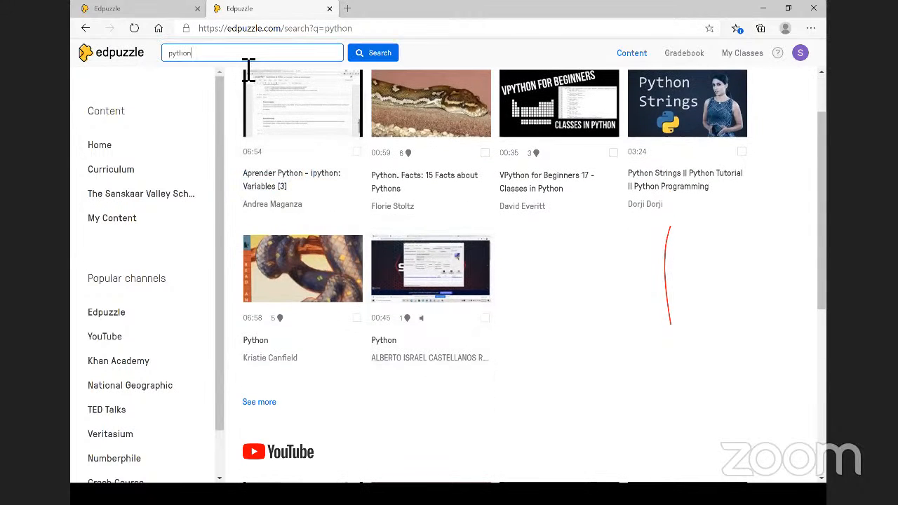
text(programming d)
text(or begineers)
key(Return)
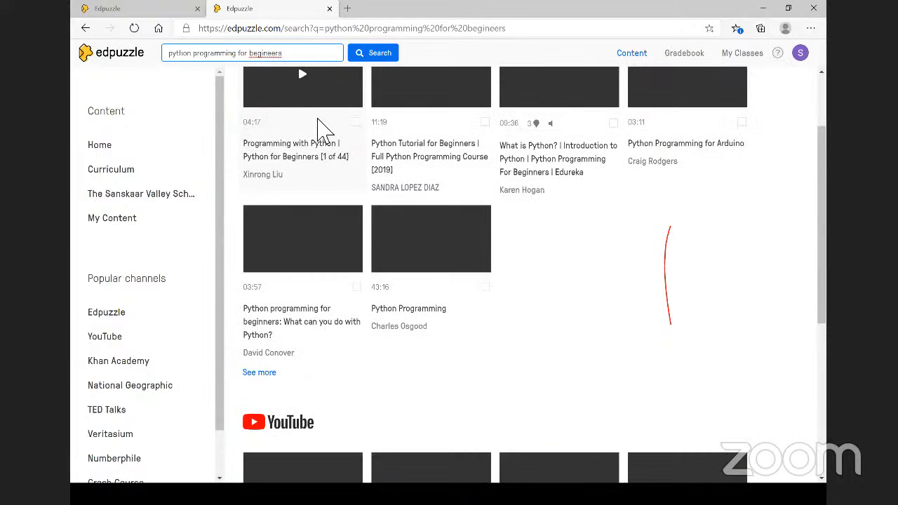
scroll(326, 130, up, 1)
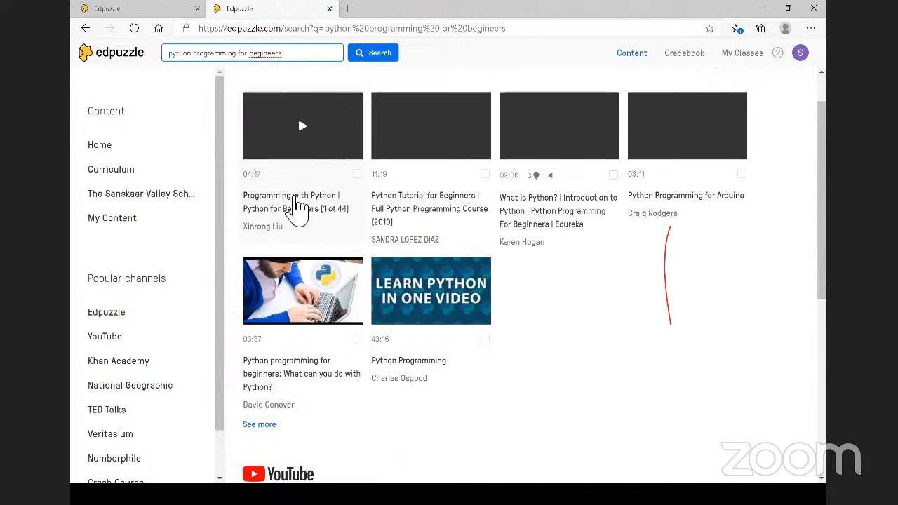
scroll(298, 207, up, 2)
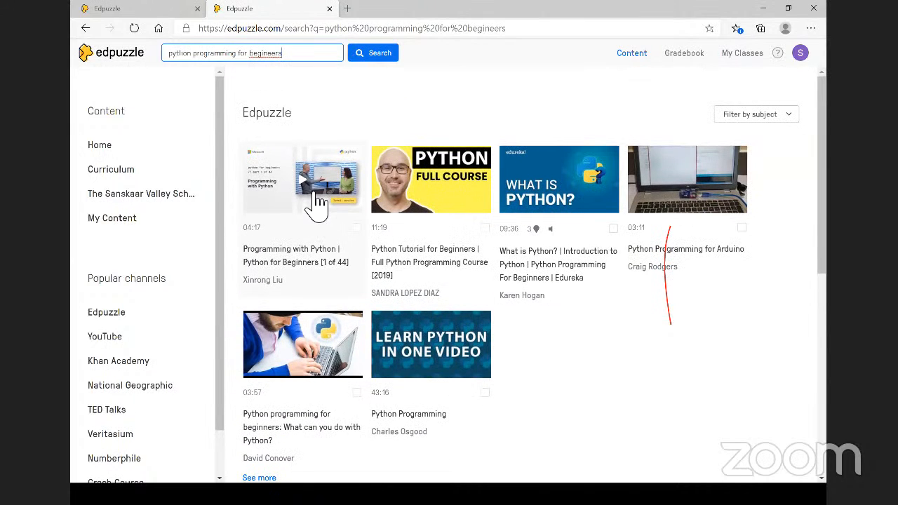
- Open Programming with Python | Python for Beginners, preview it to 00:14, and load it into the editor
click(313, 198)
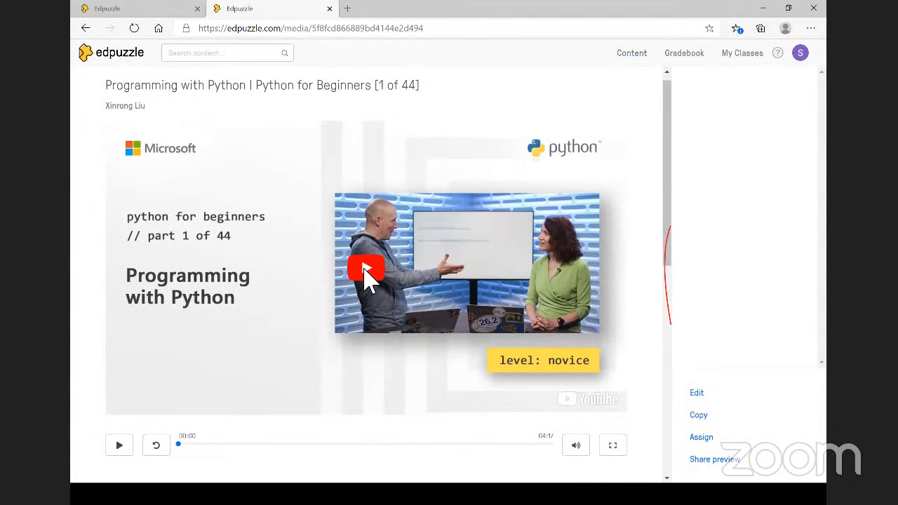
click(364, 270)
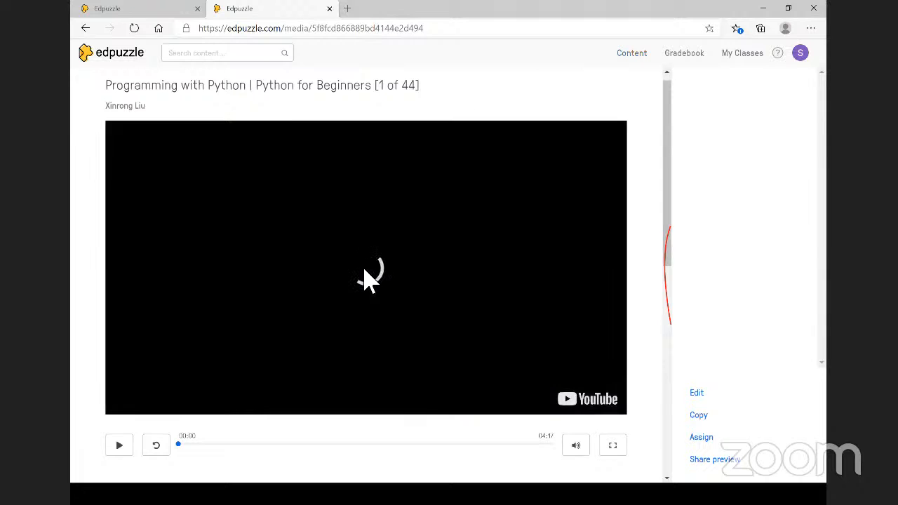
scroll(362, 277, down, 1)
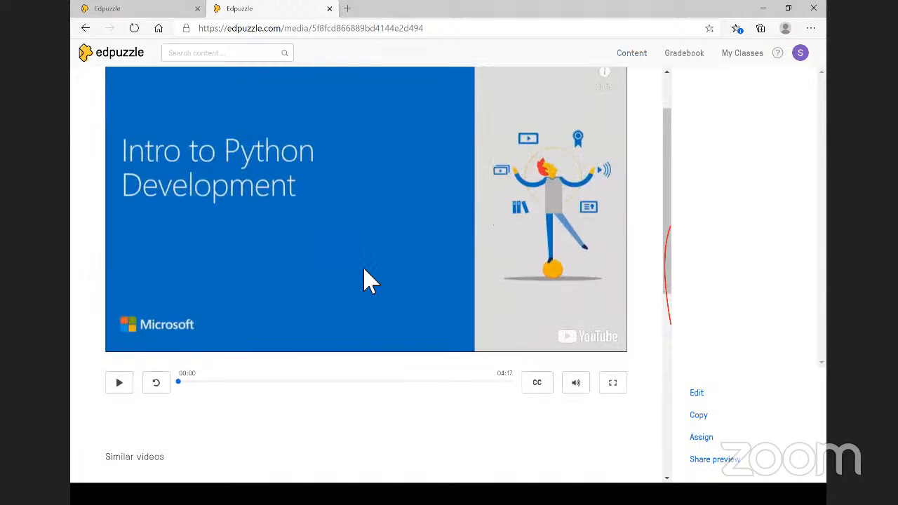
click(120, 382)
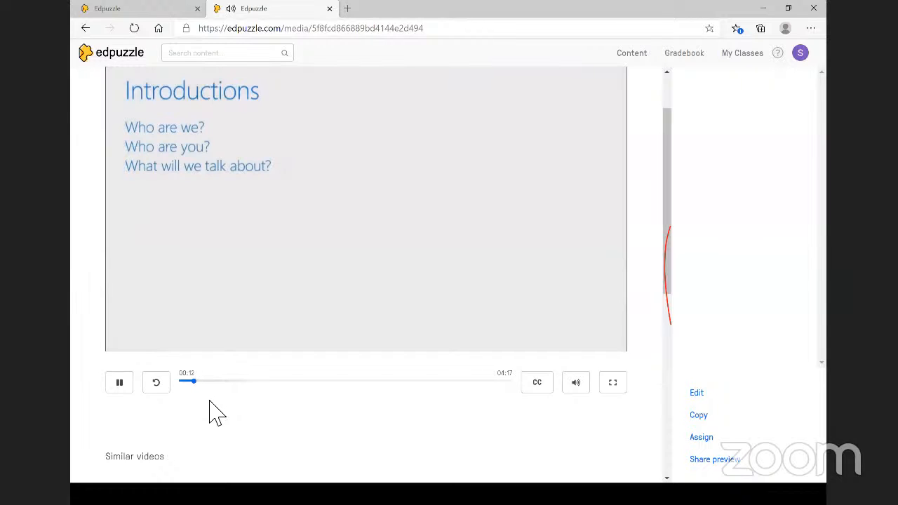
click(120, 384)
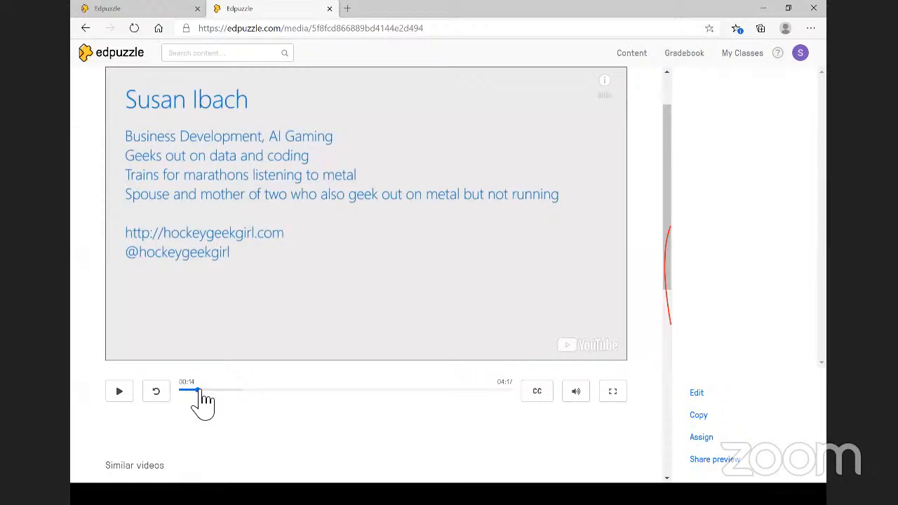
click(694, 394)
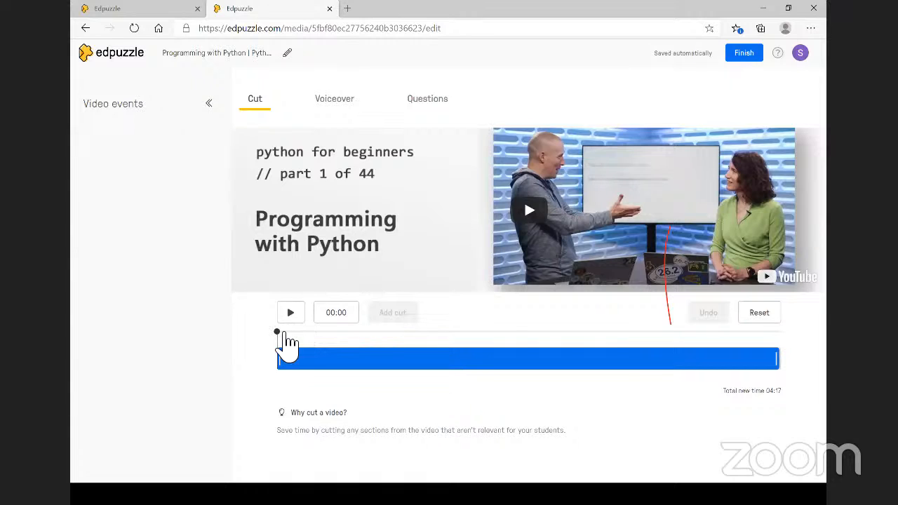
- At 00:05, add the open-ended question 'Have you learnt any programming language before this? If yes, name it.'
click(281, 332)
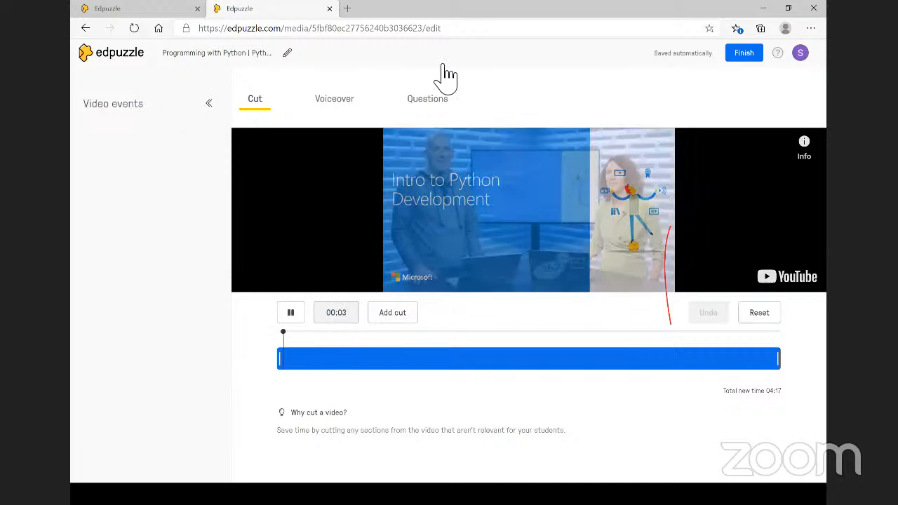
click(295, 317)
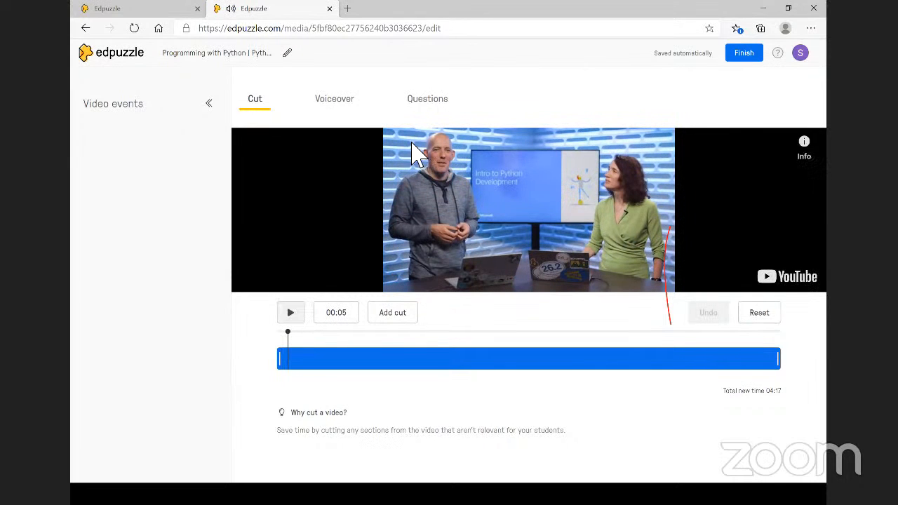
click(444, 102)
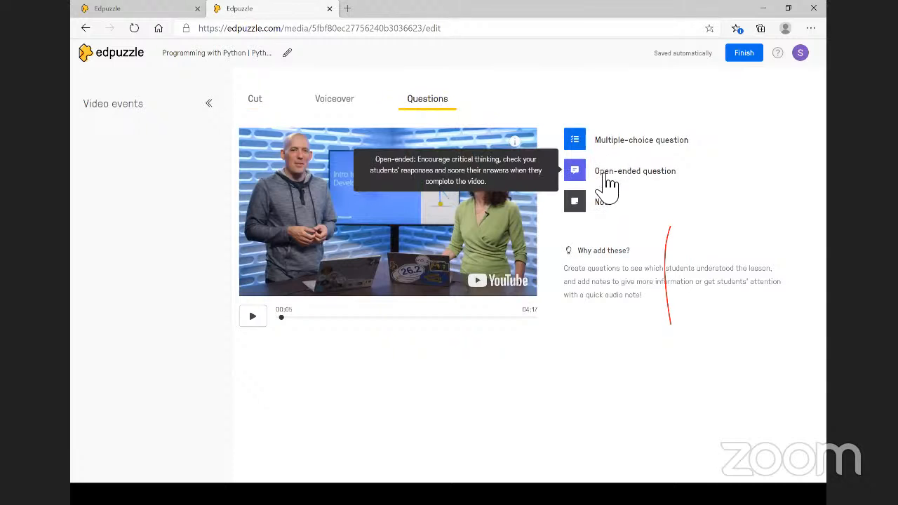
click(604, 181)
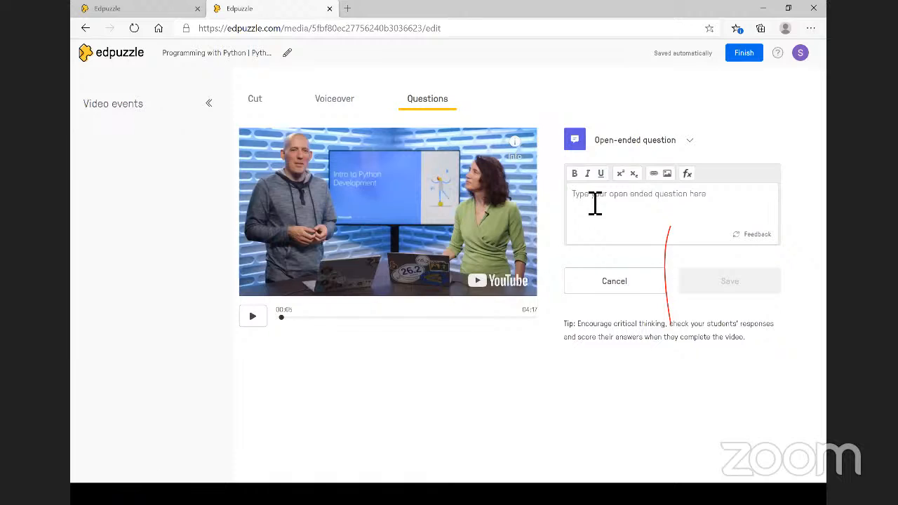
text(Have)
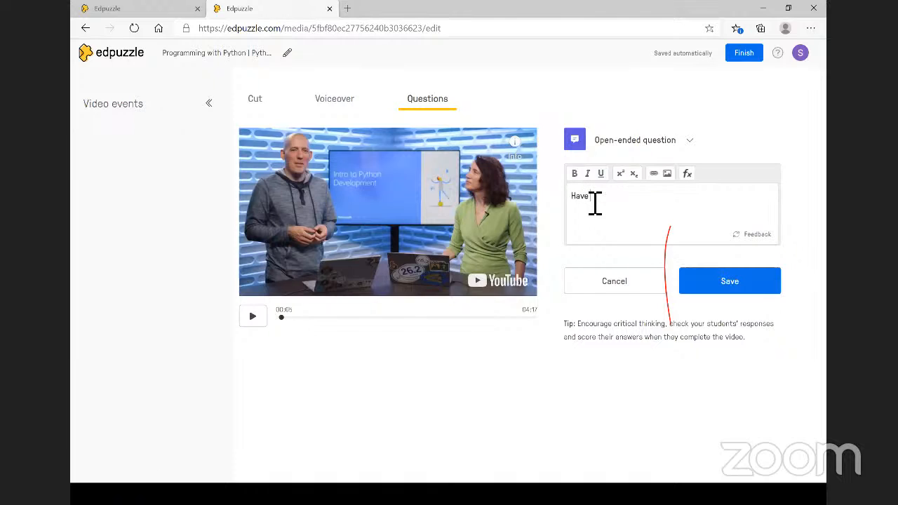
text( you learnt any programming )
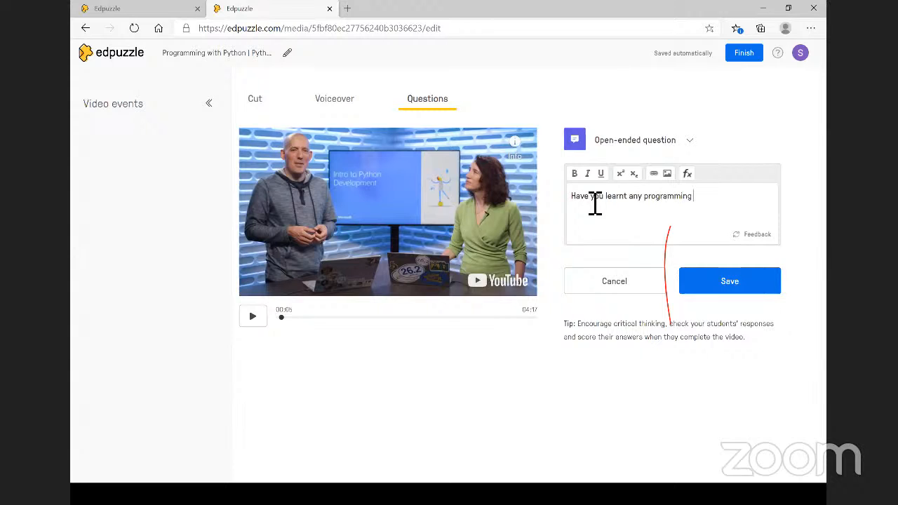
text(language before this? If)
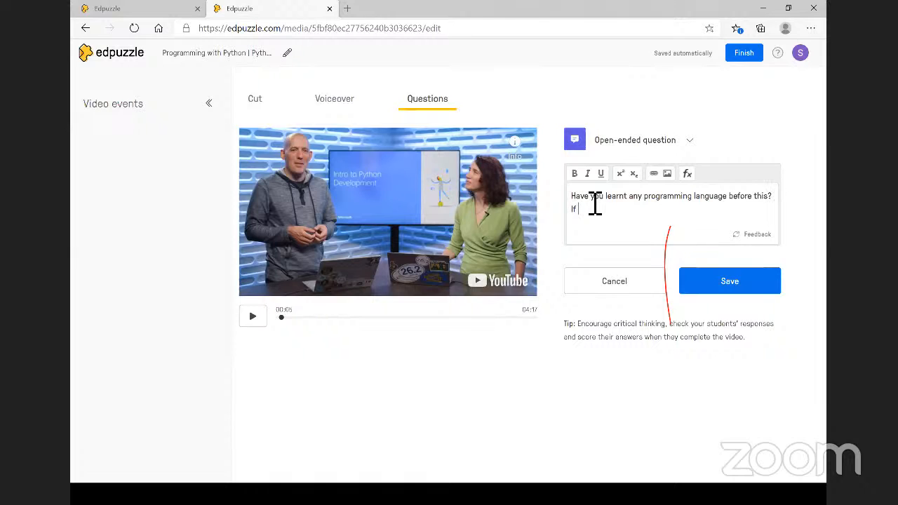
key(BackSpace)
key(BackSpace)
text(es, name it.)
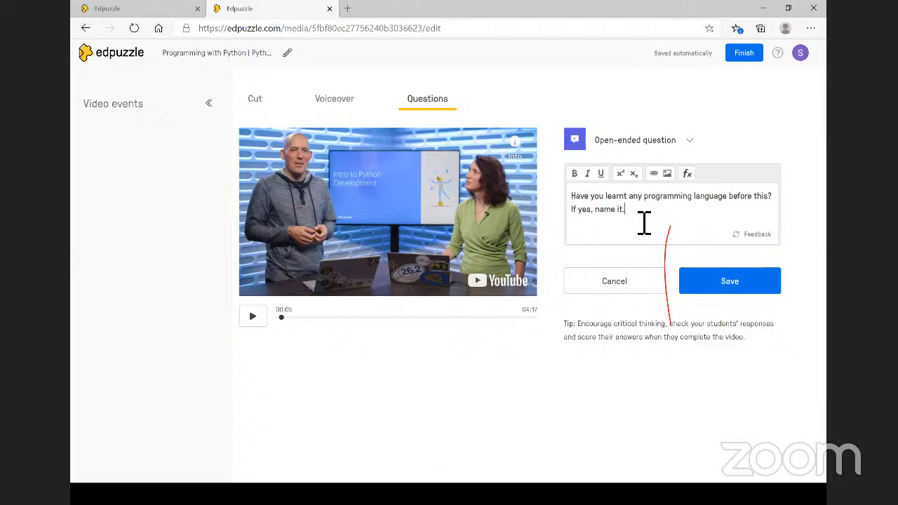
click(731, 282)
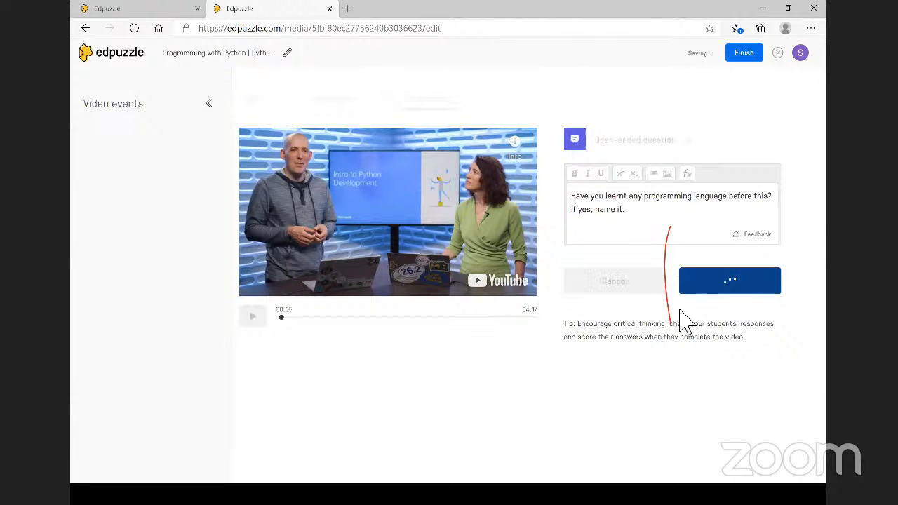
- Drag the open-ended question's marker from 00:05 to 00:02 and replay from there
click(281, 319)
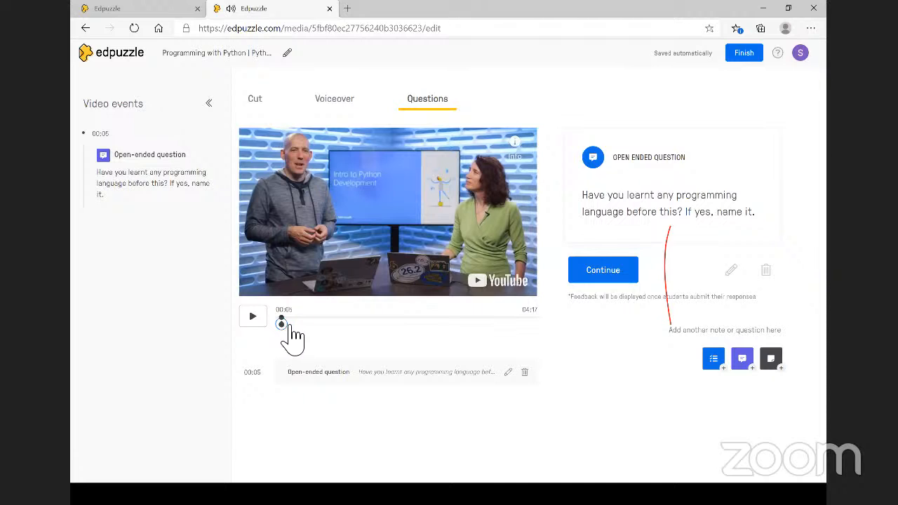
click(254, 317)
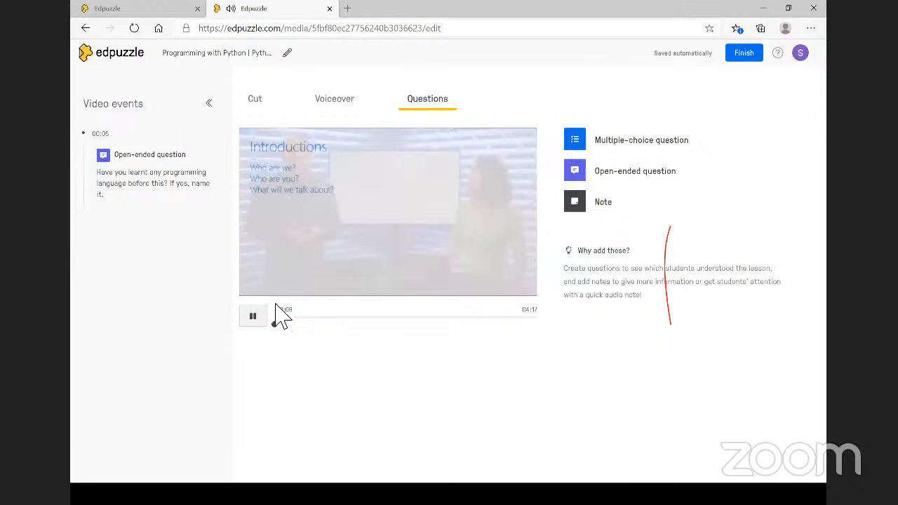
click(279, 321)
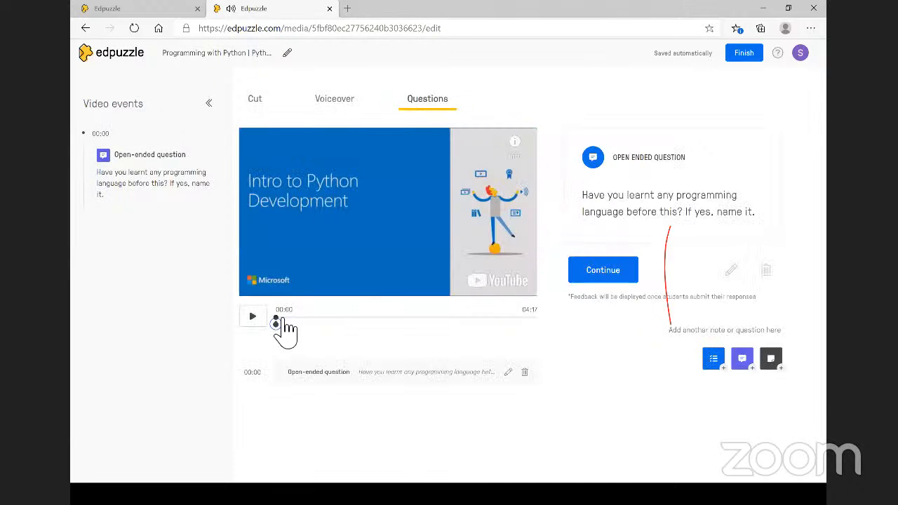
drag(276, 323, 279, 323)
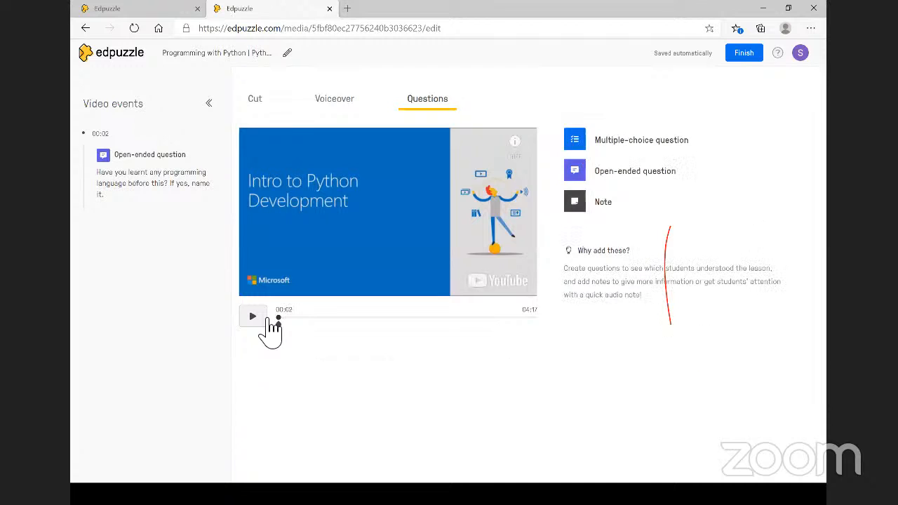
click(254, 319)
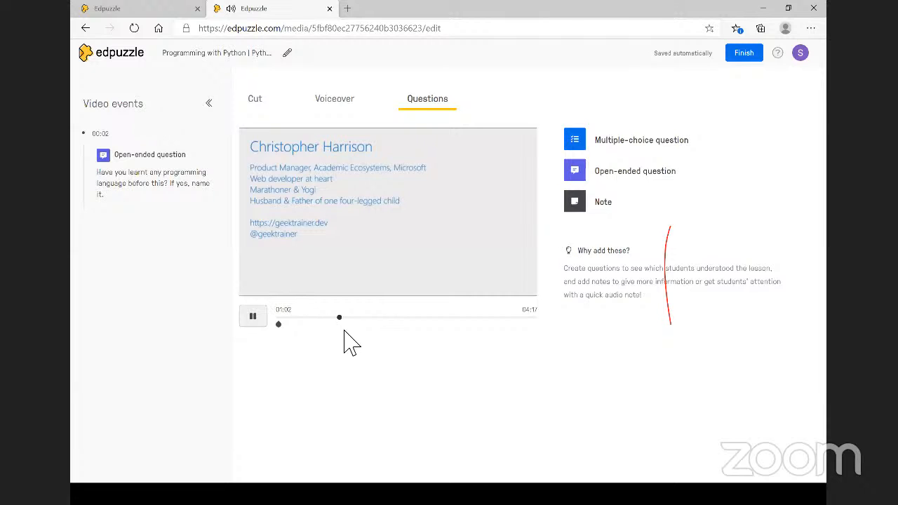
- Pause the playing video at 01:07
click(257, 319)
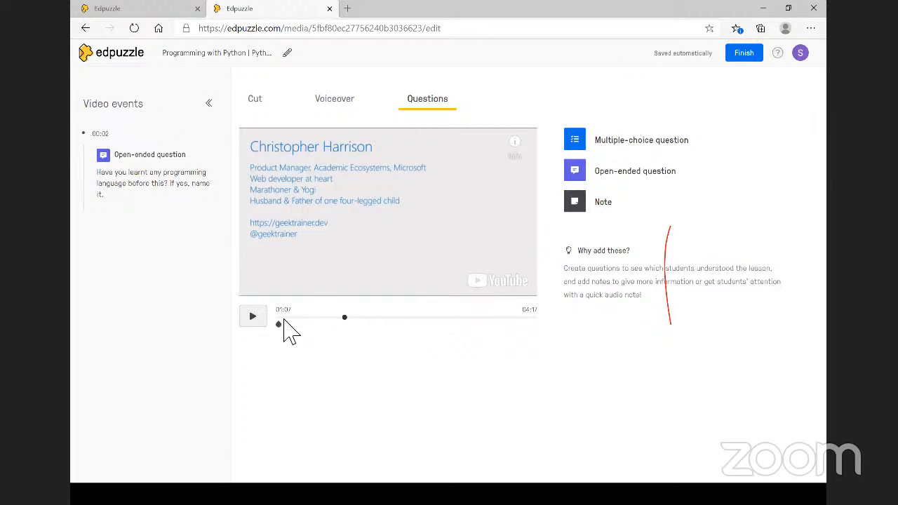
- Add a 01:07 multiple-choice question with high-level, low-level and 'None of the' choices, high-level marked correct
click(588, 146)
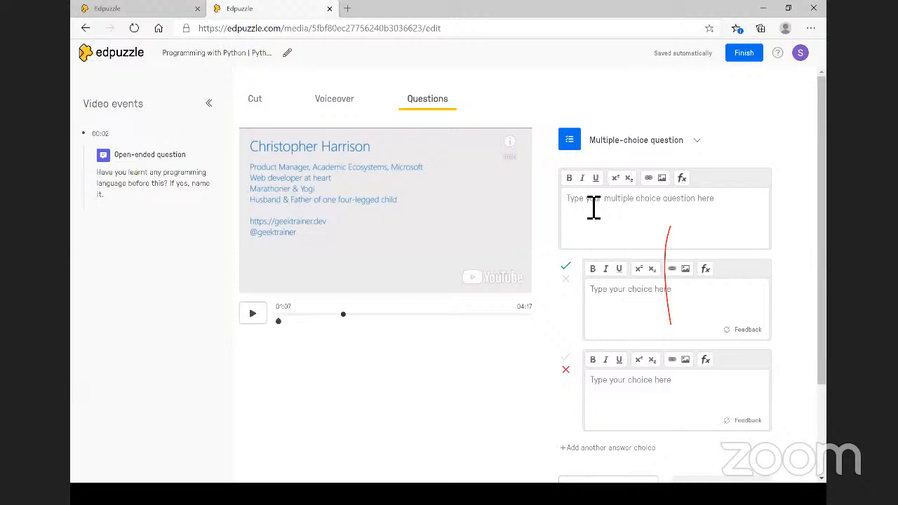
text(Python is a)
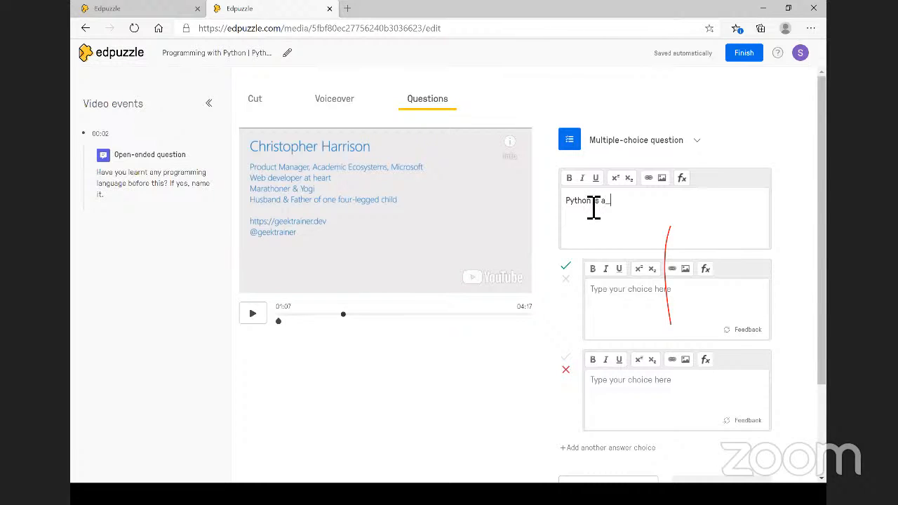
text(____________)
click(614, 301)
text(example of high level language)
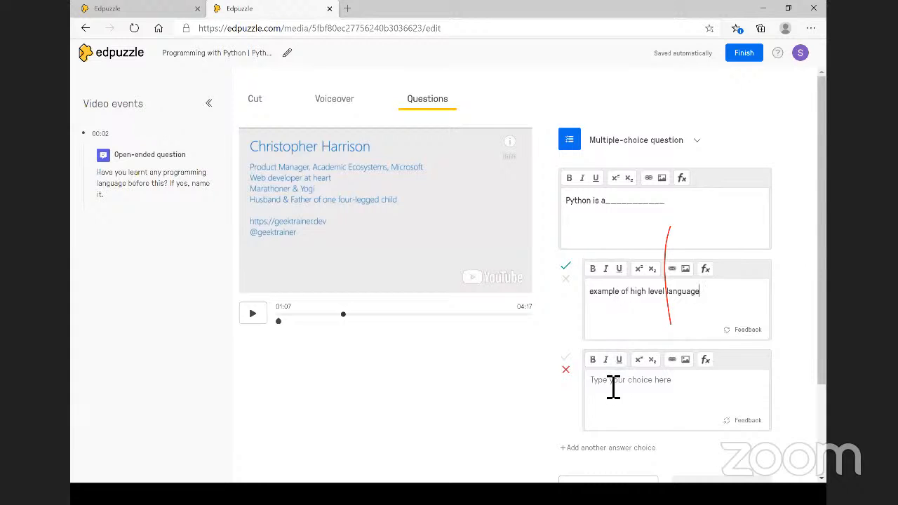
text(low level)
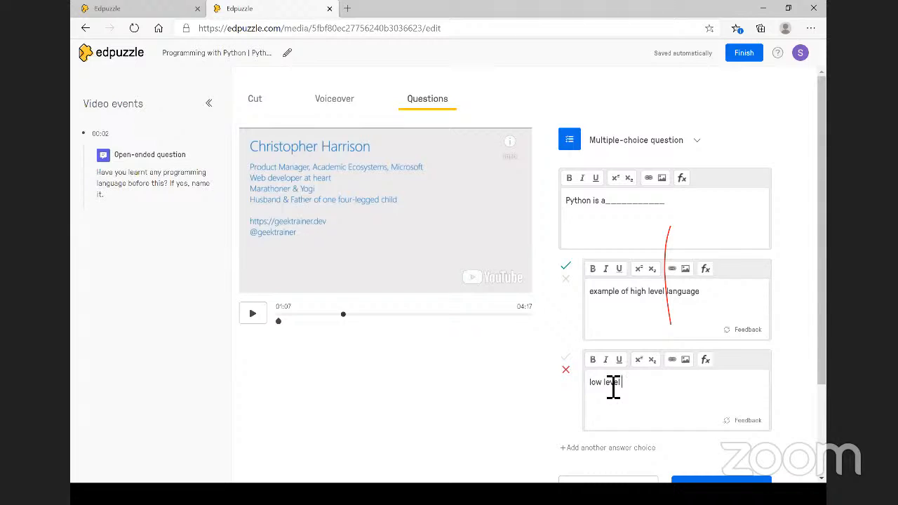
key(BackSpace)
key(BackSpace)
key(BackSpace)
key(BackSpace)
key(BackSpace)
key(BackSpace)
key(BackSpace)
key(BackSpace)
text(example of low level language)
scroll(601, 431, down, 1)
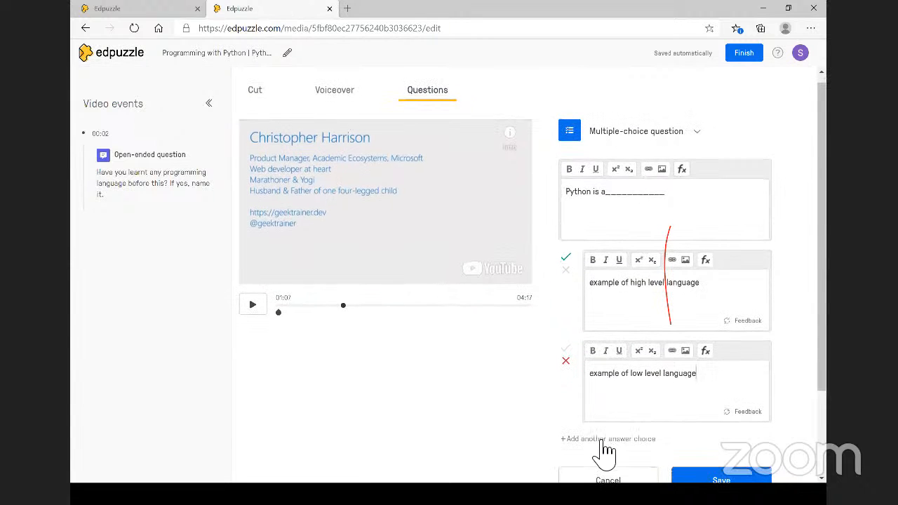
click(601, 440)
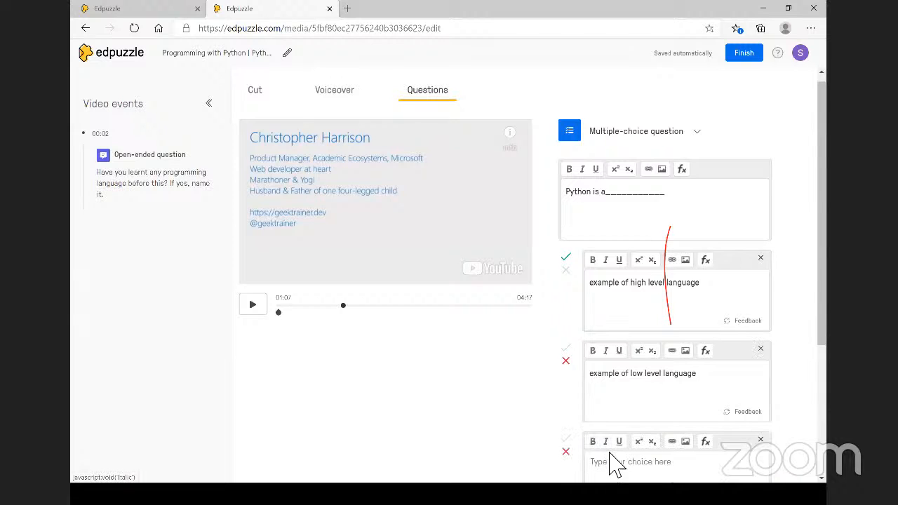
scroll(613, 454, down, 3)
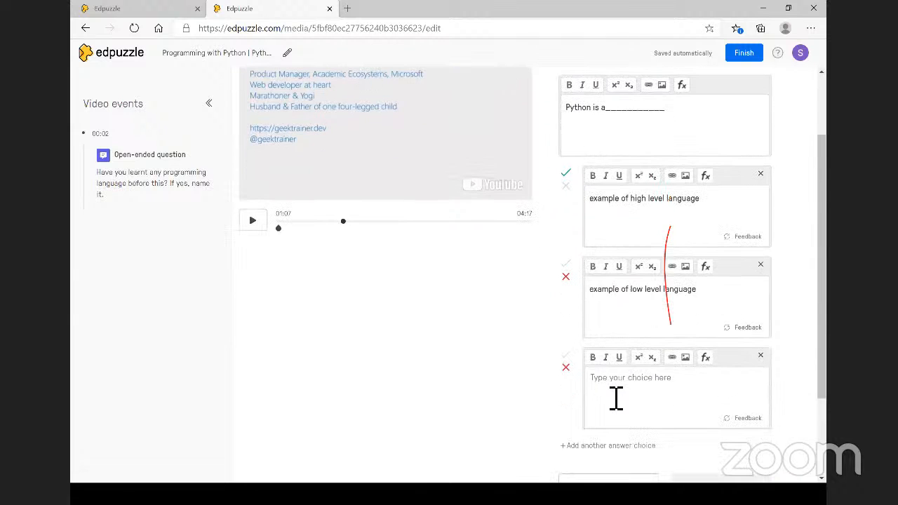
text(None o)
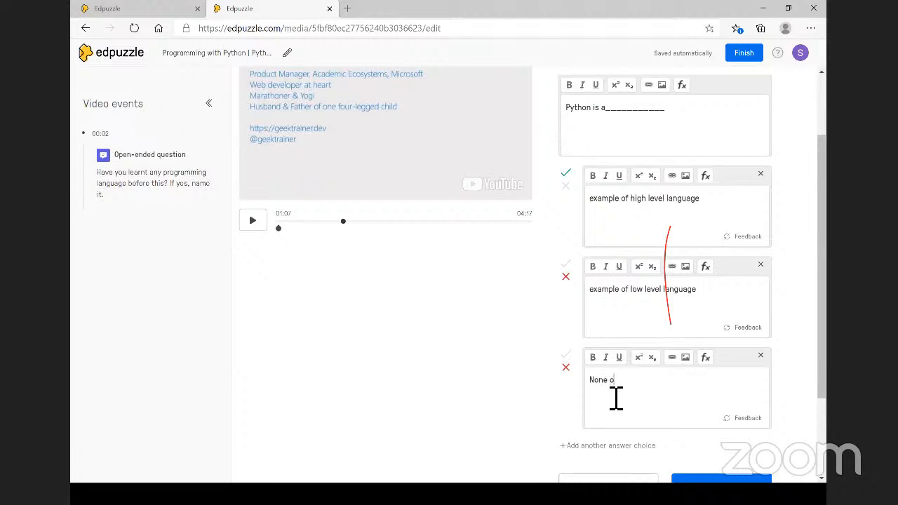
text(f these)
click(565, 172)
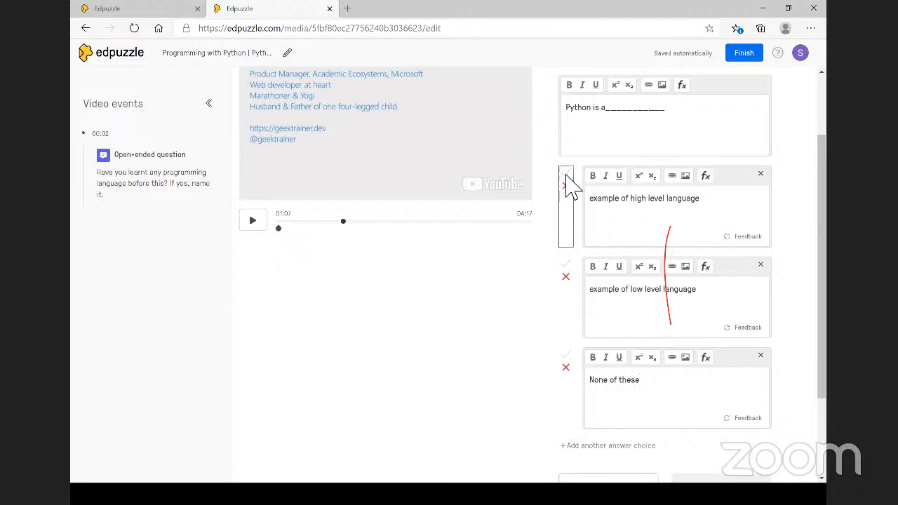
- Correct the question text to 'Python is an______', make it bold, and close the equation editor
click(622, 117)
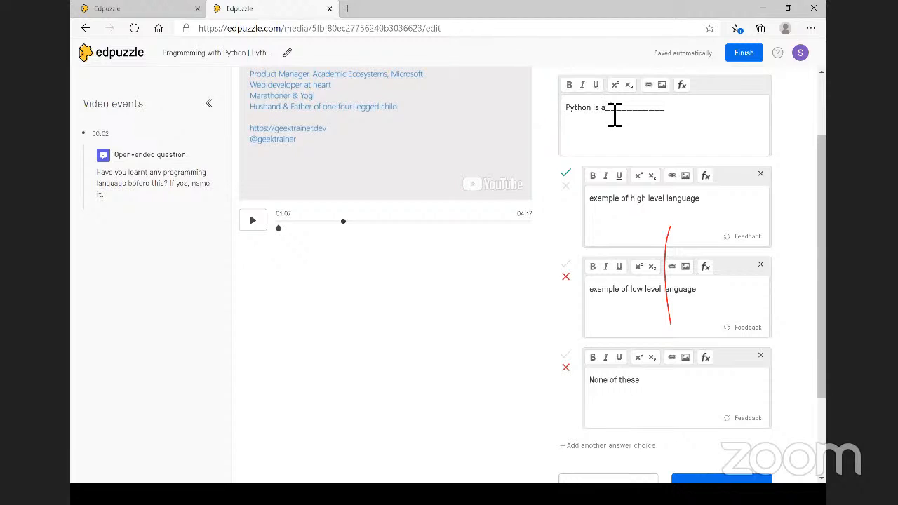
text(n)
drag(567, 113, 673, 115)
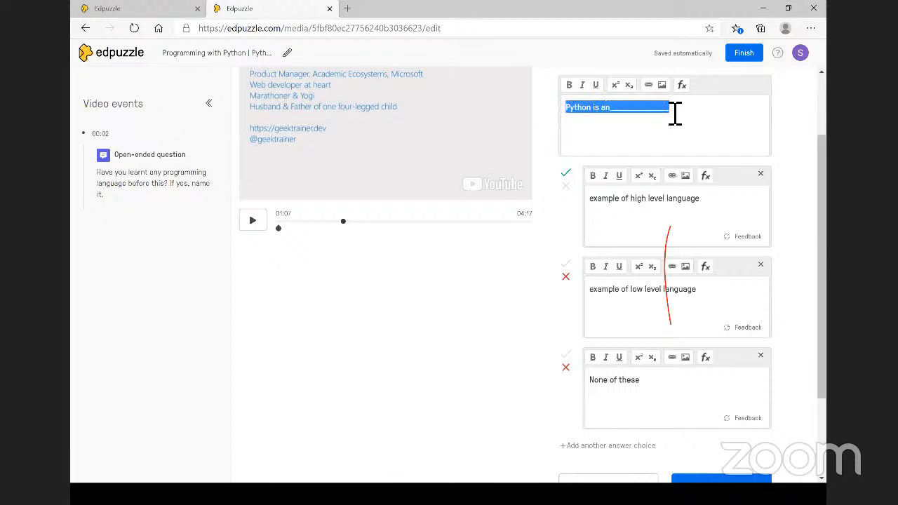
click(573, 85)
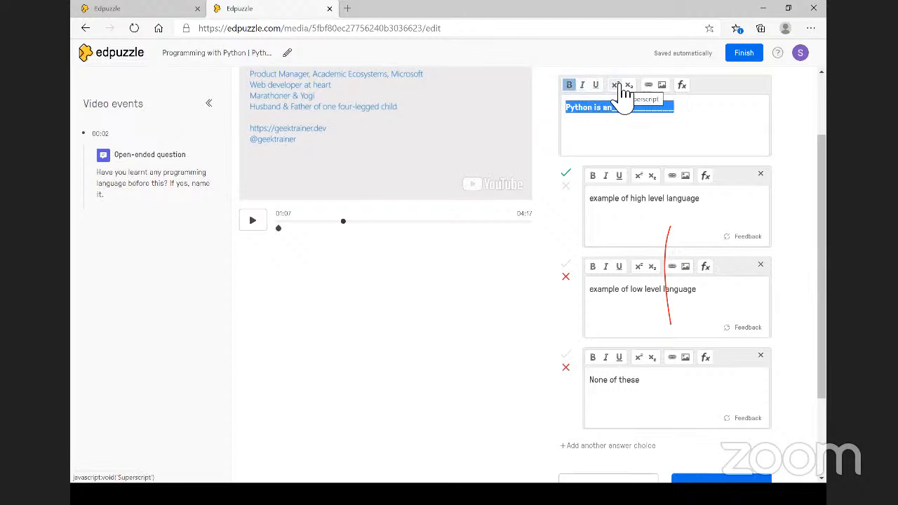
click(684, 89)
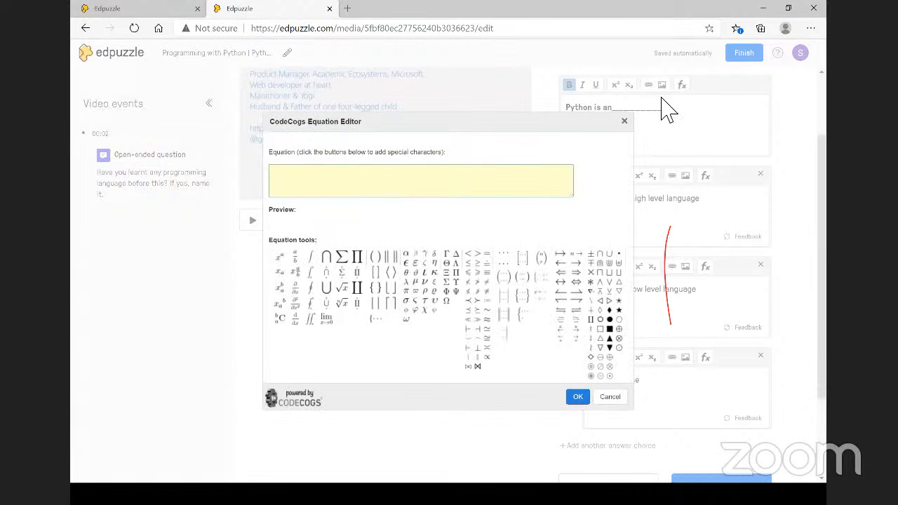
click(625, 122)
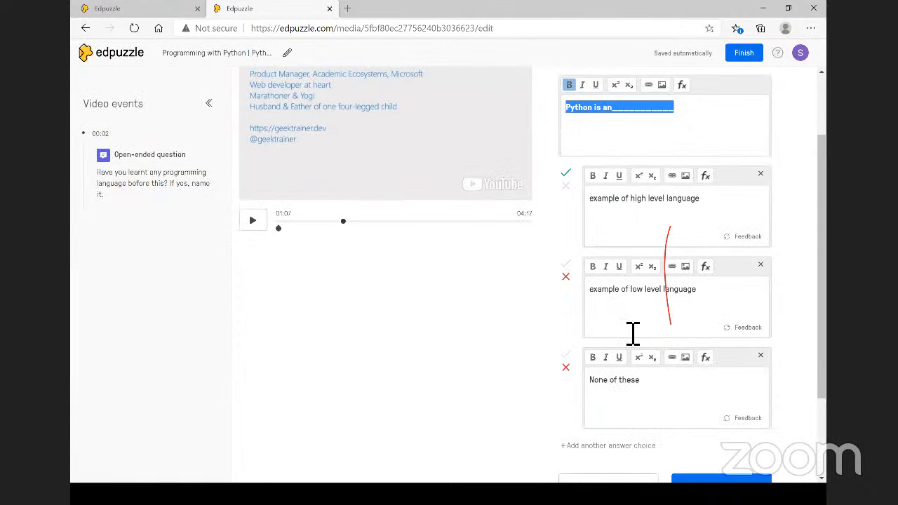
scroll(631, 336, down, 3)
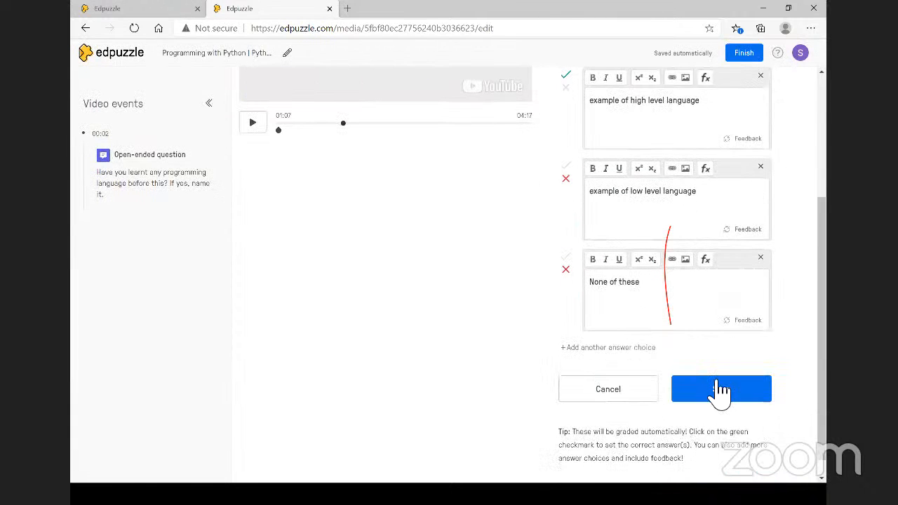
- Save the 'Python is an____' question at 01:07, preview it, then pause at 01:47
click(718, 392)
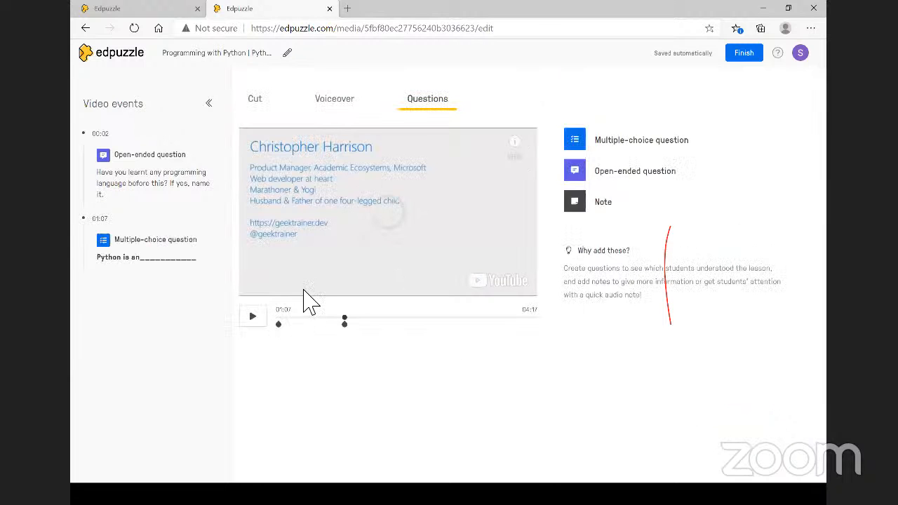
click(258, 317)
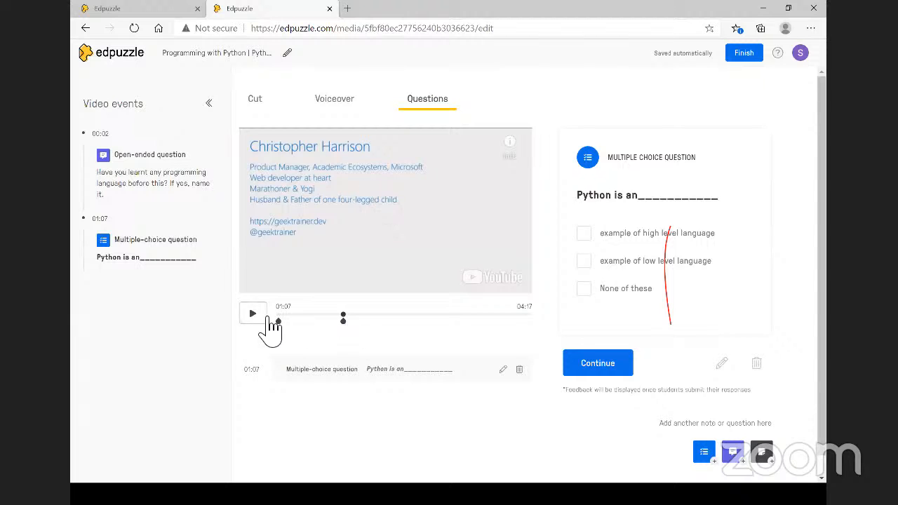
click(262, 319)
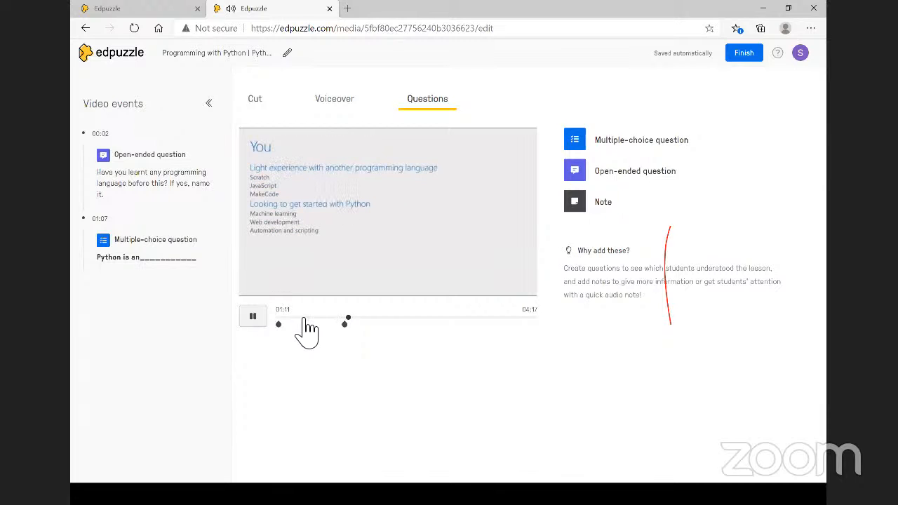
click(368, 318)
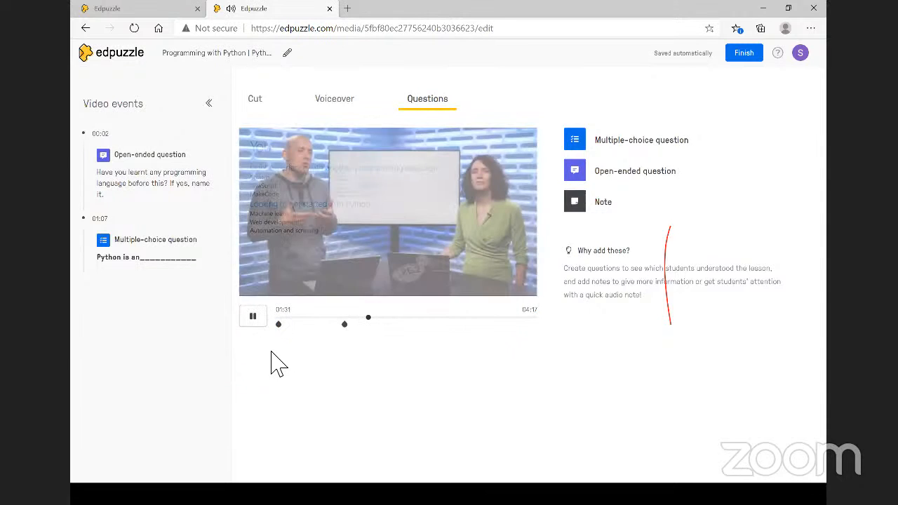
click(253, 317)
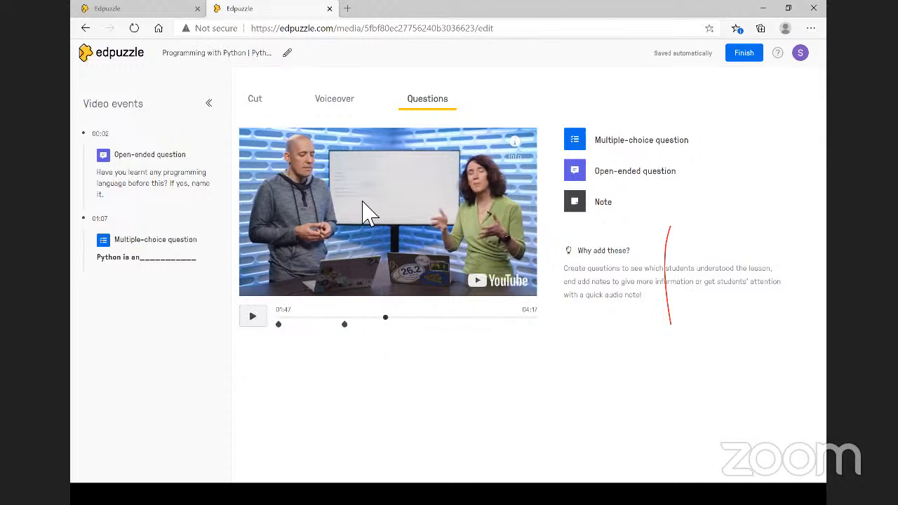
- View the Voiceover section's YouTube-blocked notice while playing and pausing the video around 01:55
click(349, 106)
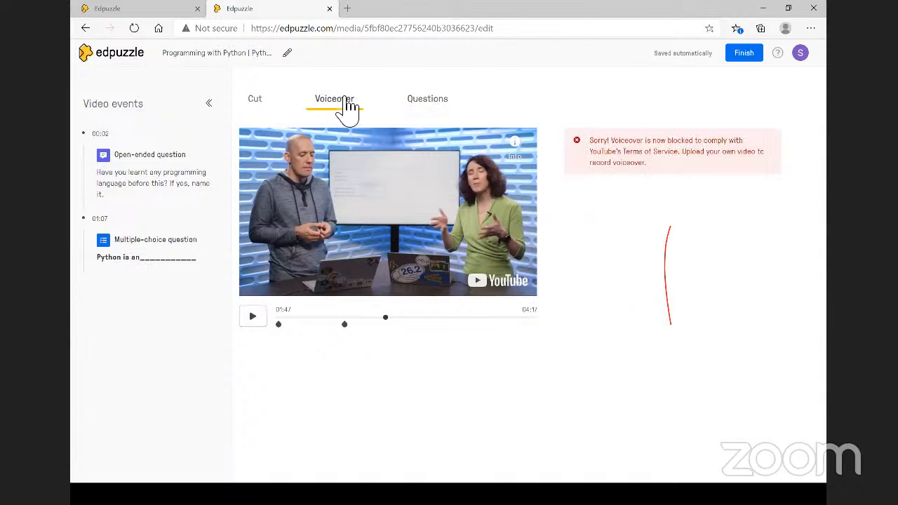
click(257, 315)
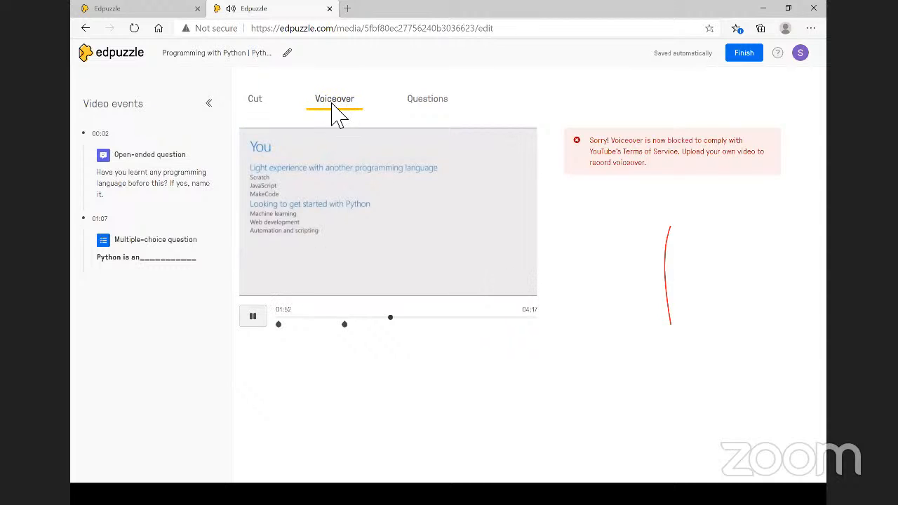
click(253, 316)
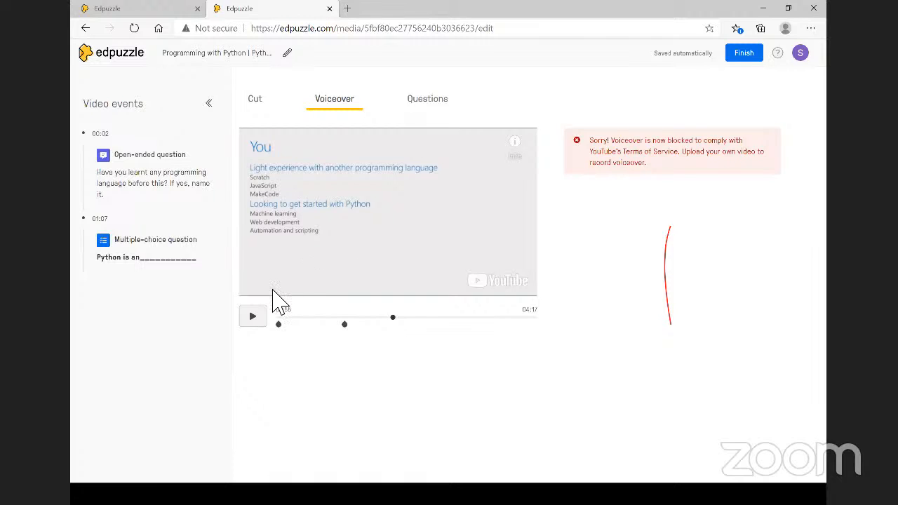
click(254, 317)
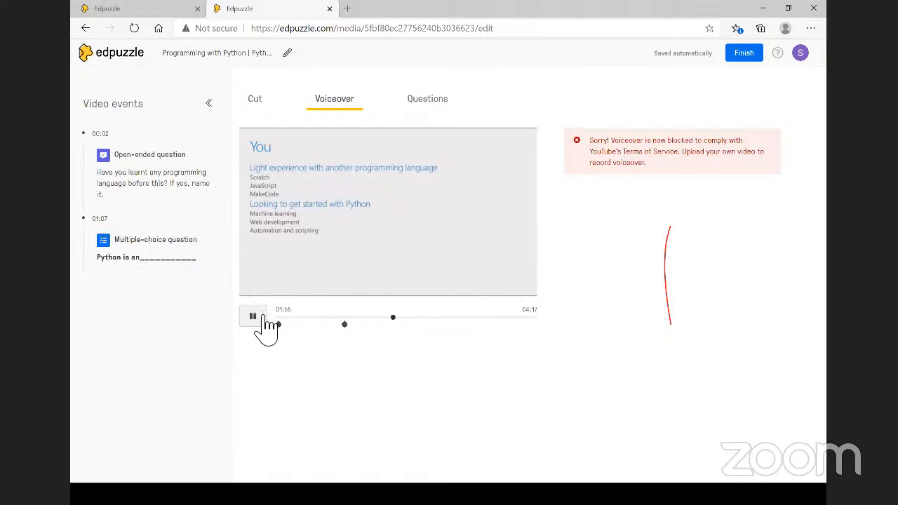
click(262, 317)
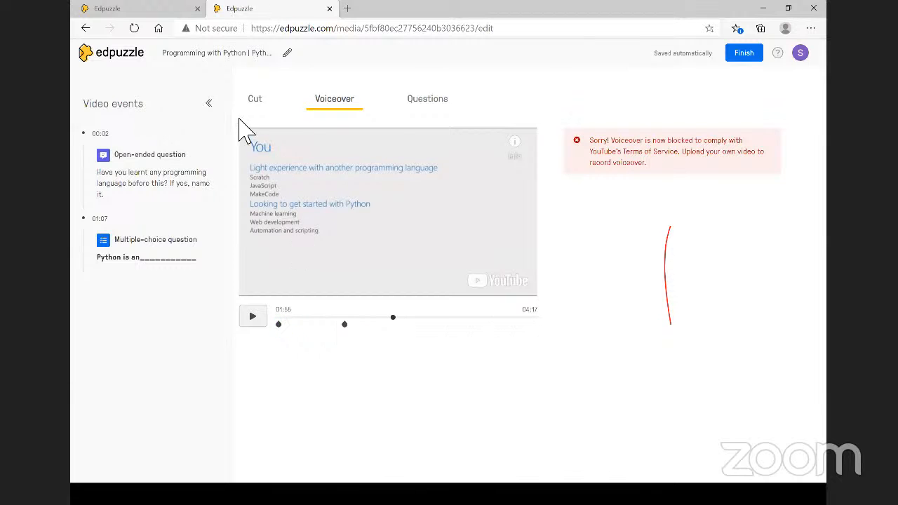
- In the Cut editor, experiment with dragging the start and end trim handles
click(257, 100)
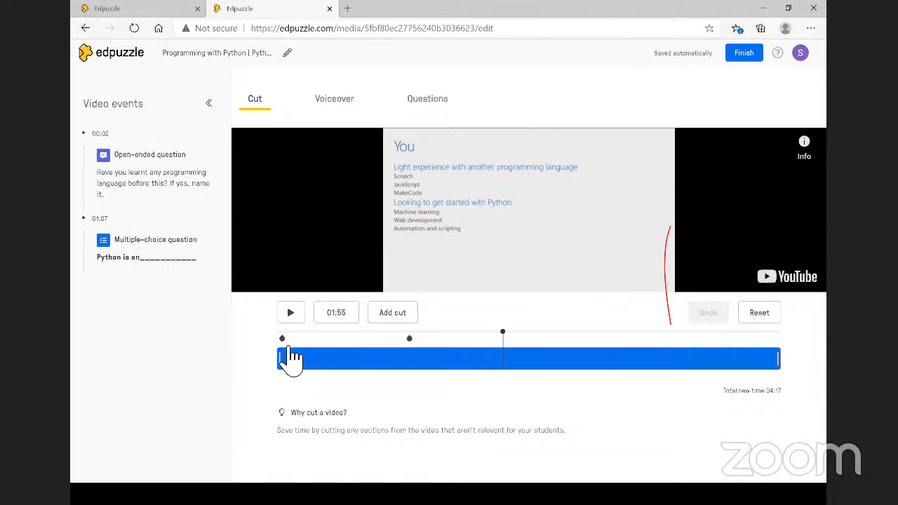
drag(321, 364, 274, 371)
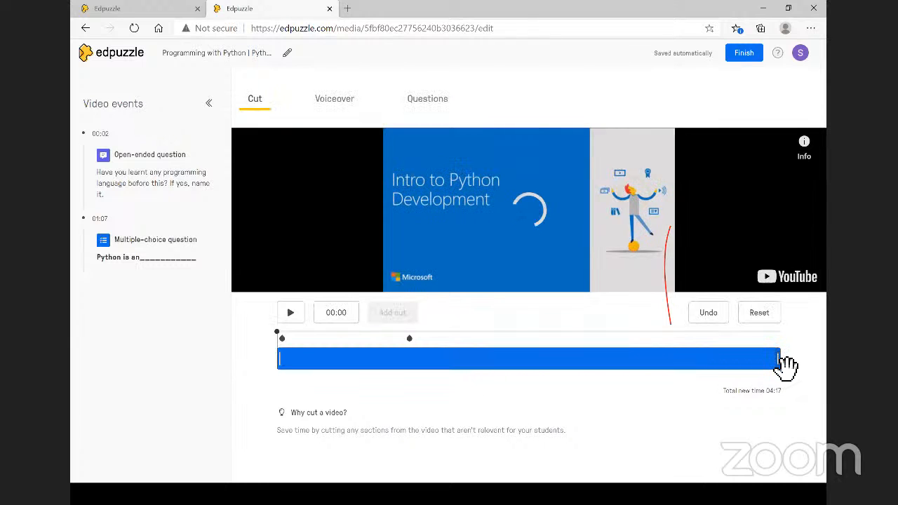
drag(777, 358, 473, 349)
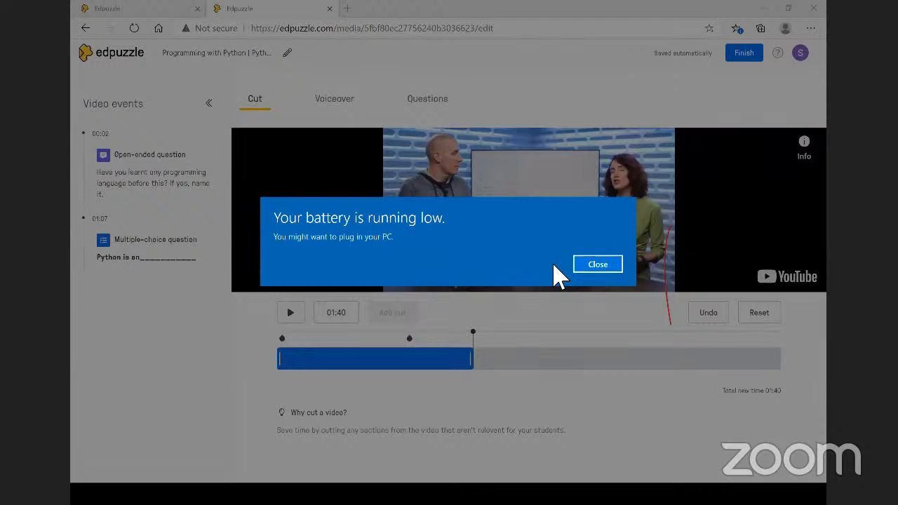
click(597, 264)
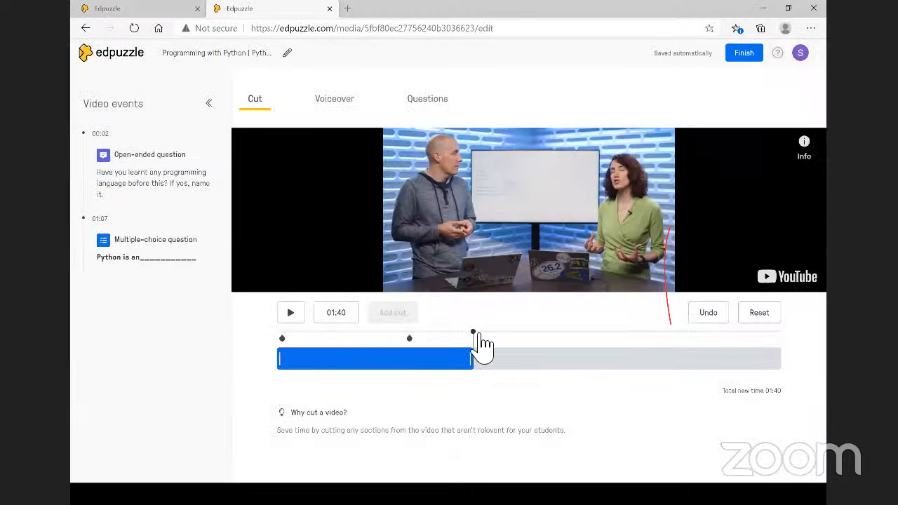
click(490, 347)
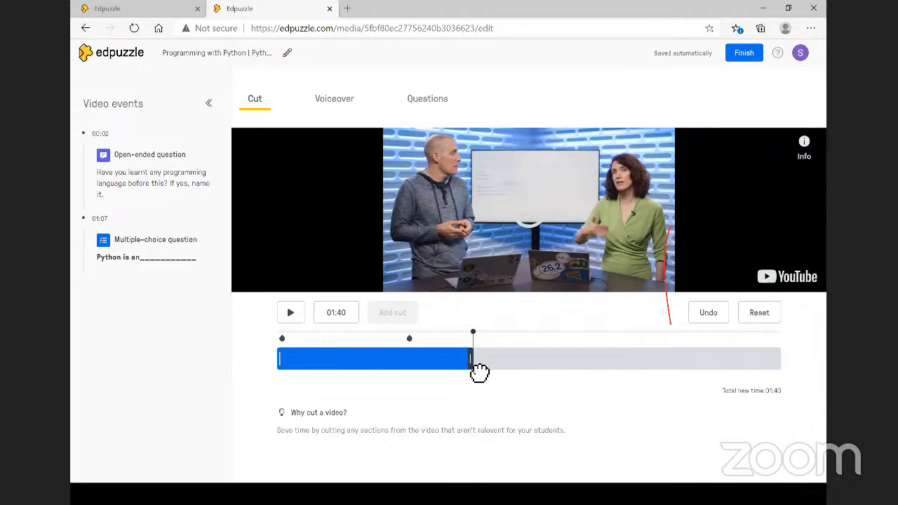
drag(473, 359, 564, 363)
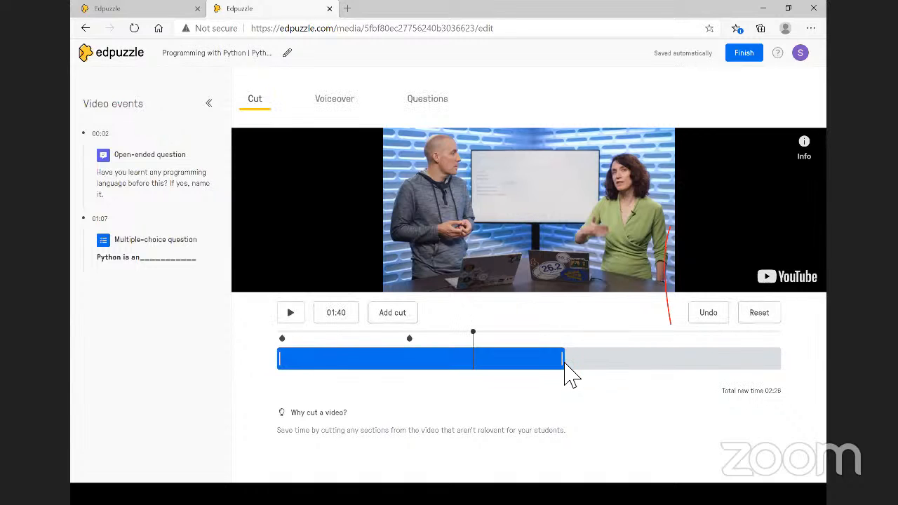
click(566, 362)
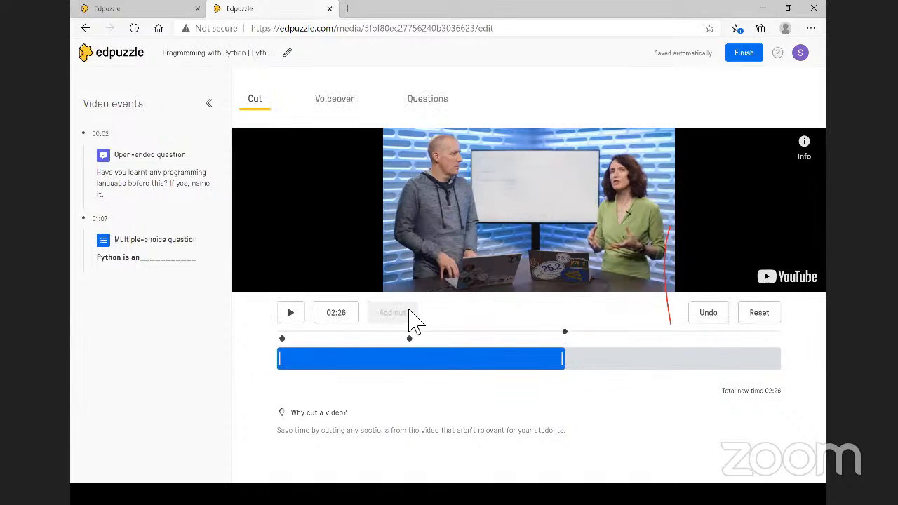
right_click(565, 362)
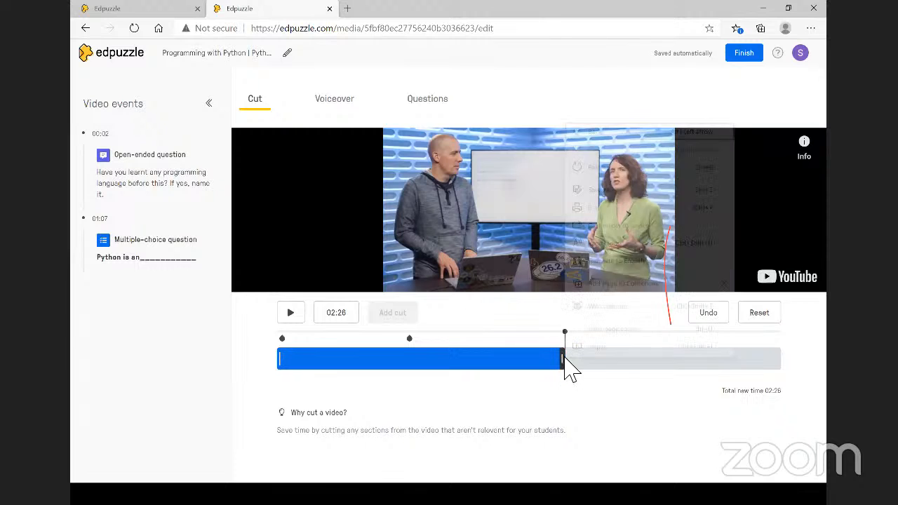
click(565, 362)
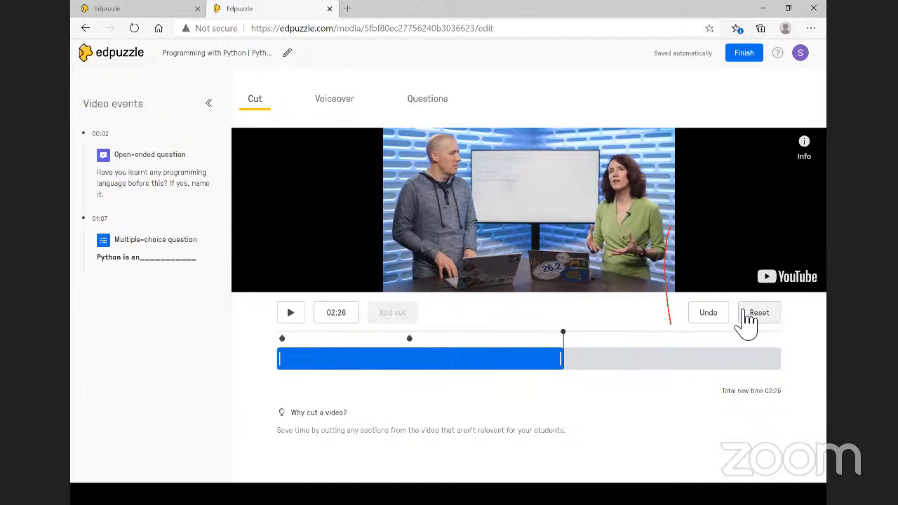
- Undo and reset the trims, then drag the end handle to 03:12 and then 02:55
click(714, 322)
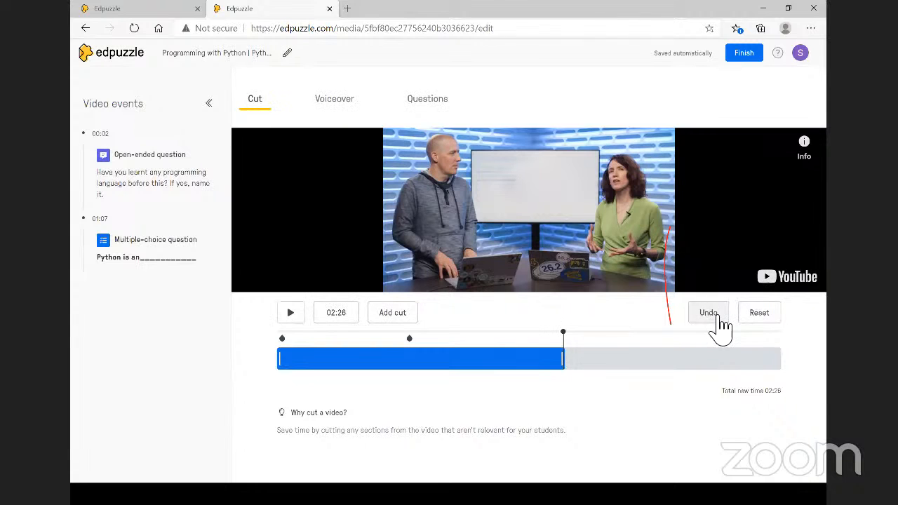
click(763, 319)
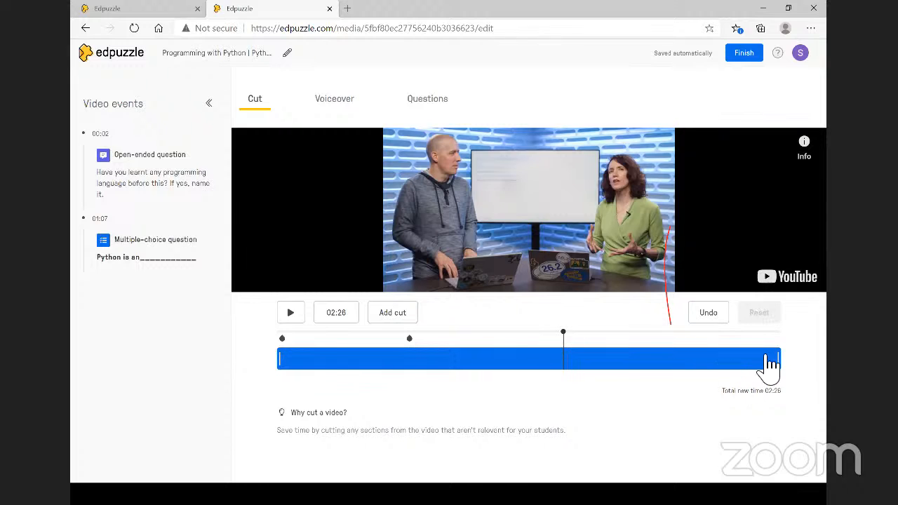
drag(785, 362, 658, 366)
right_click(659, 370)
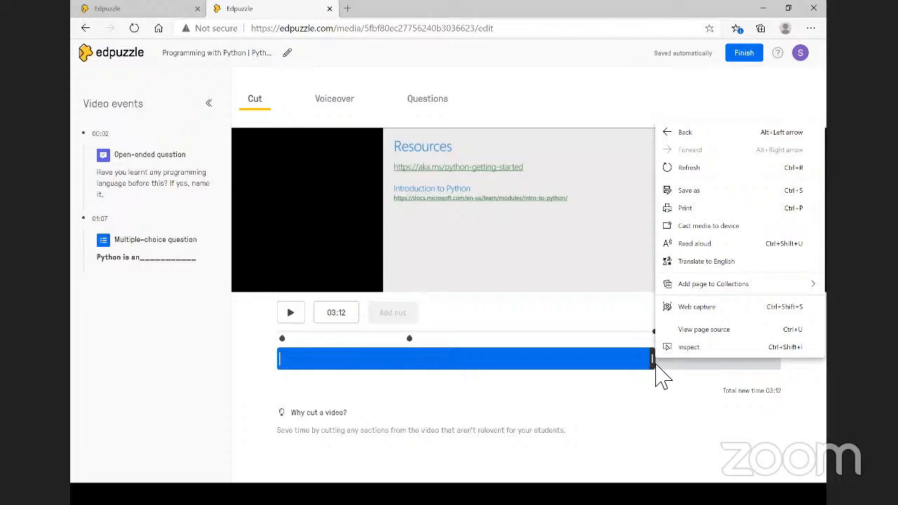
click(655, 365)
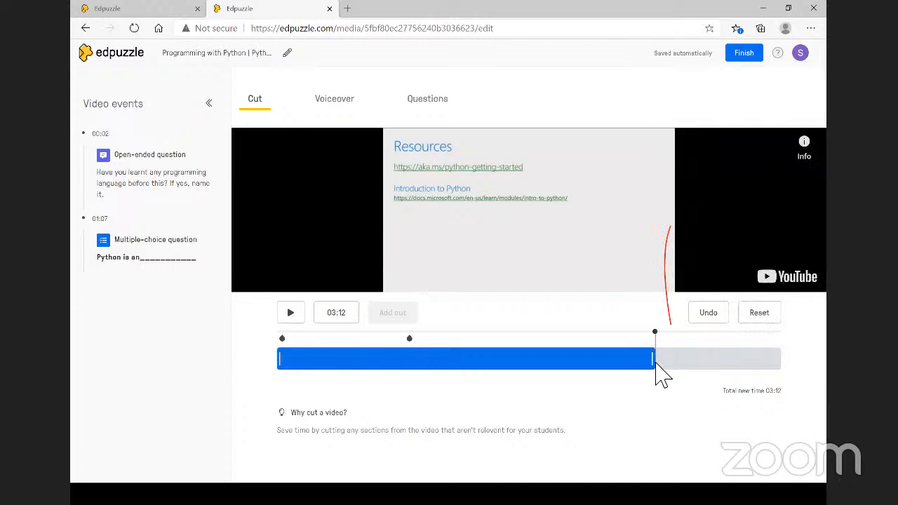
drag(651, 365, 620, 362)
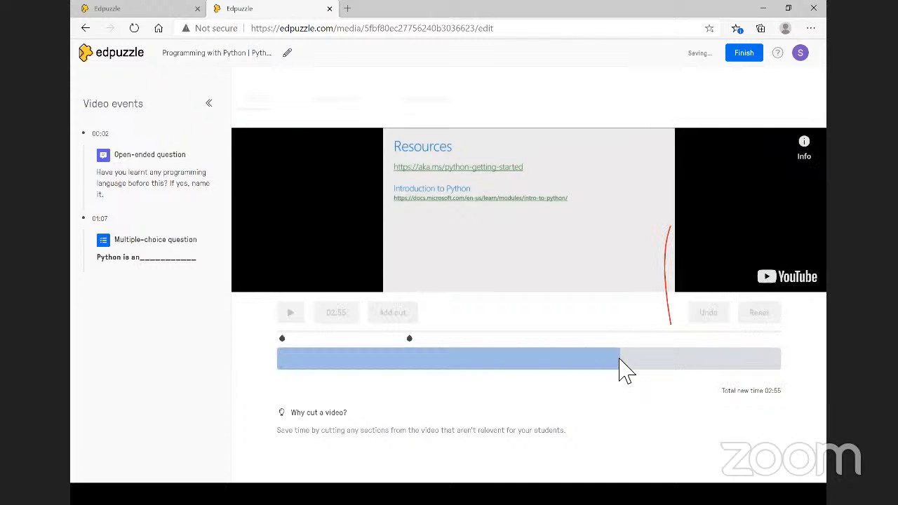
right_click(620, 366)
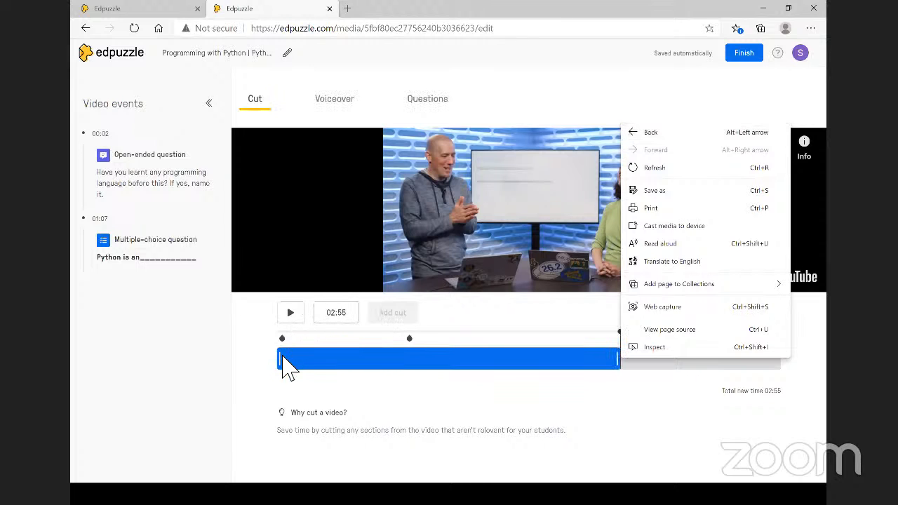
- Drag the start handle later, then cancel the cut so both questions remain at 02:55 total
drag(289, 370, 578, 378)
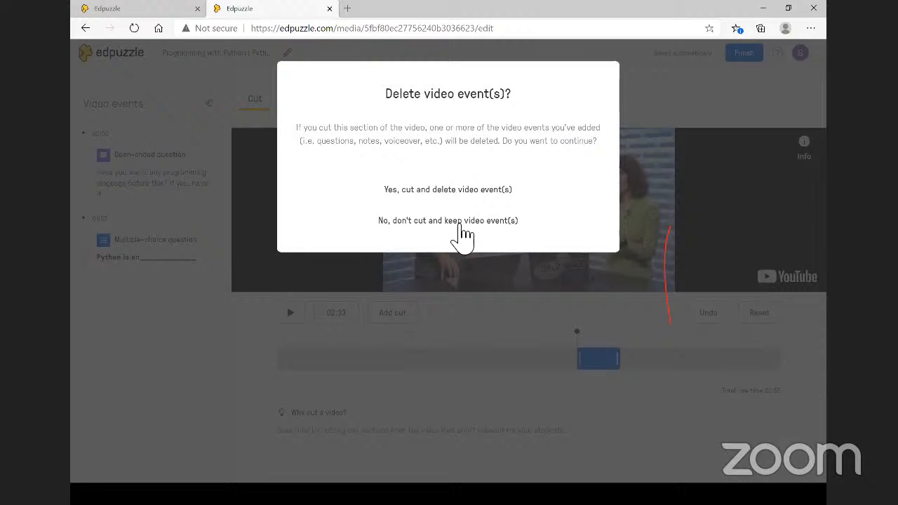
click(463, 223)
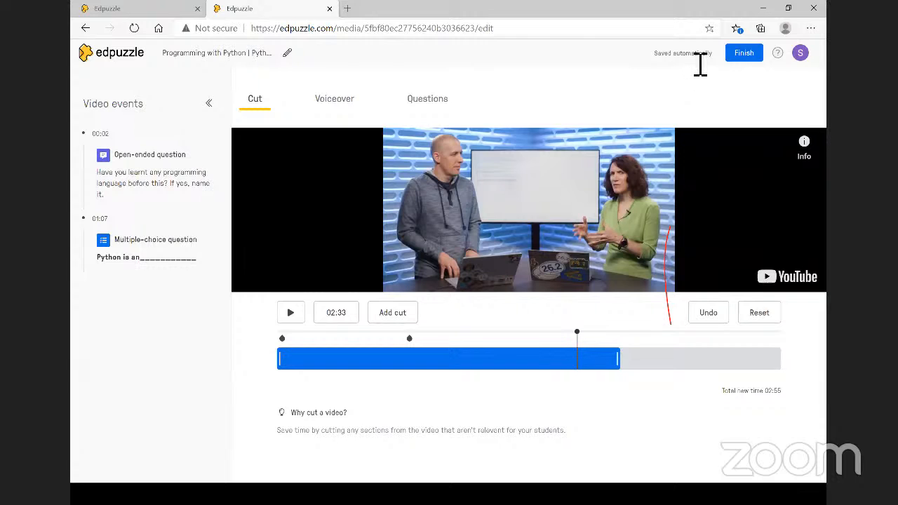
- Finish editing Programming with Python and start assigning it
click(744, 54)
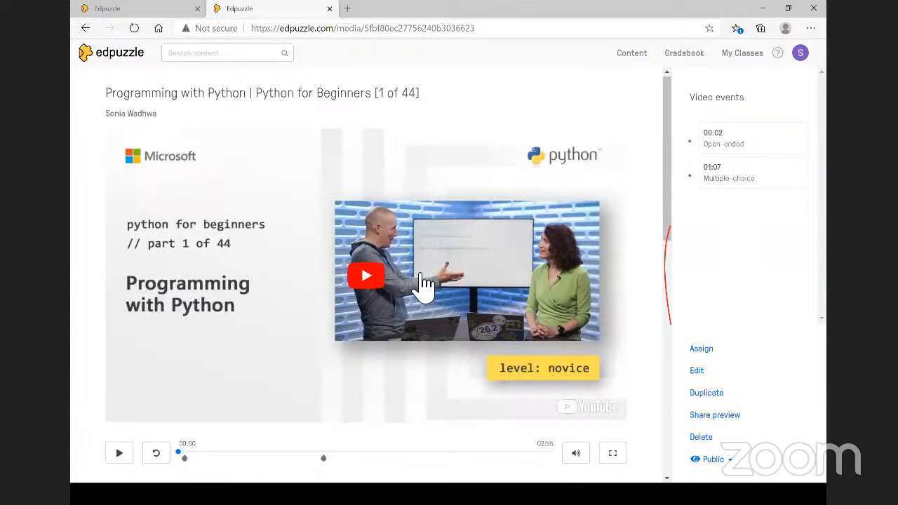
scroll(424, 285, down, 1)
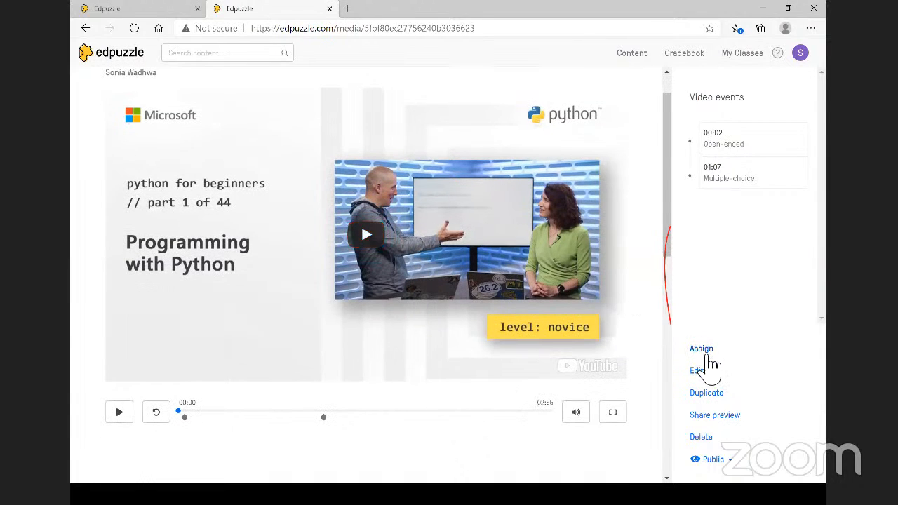
click(707, 351)
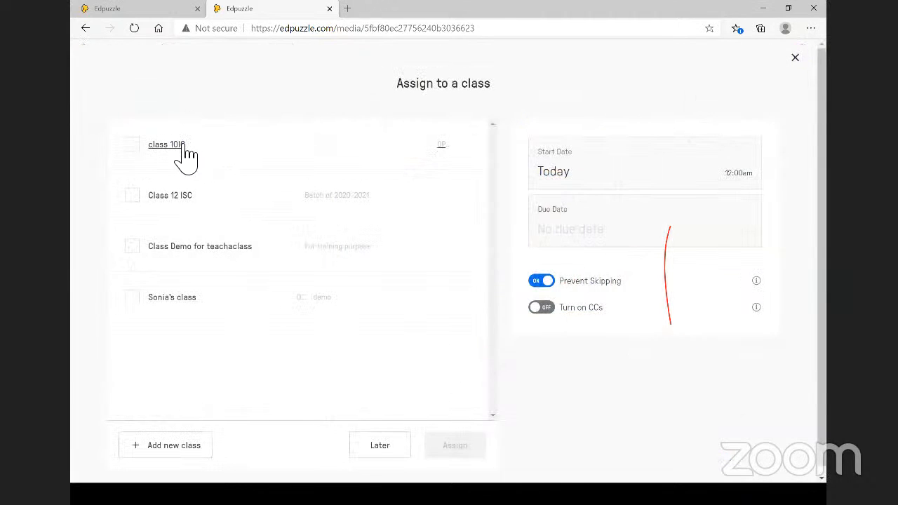
- Assign the video to Class Demo for teachaclass, 10IG and Sonia's class
click(134, 247)
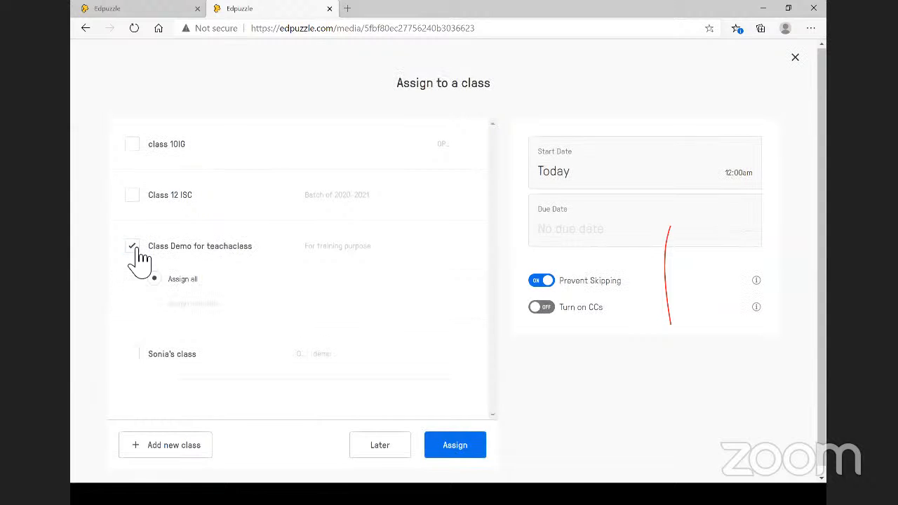
click(133, 135)
scroll(137, 136, up, 1)
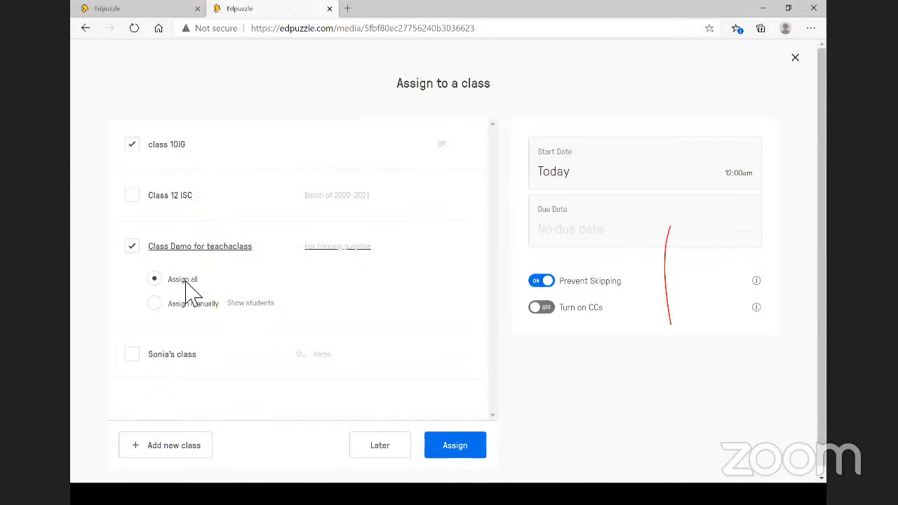
click(135, 354)
scroll(154, 362, down, 1)
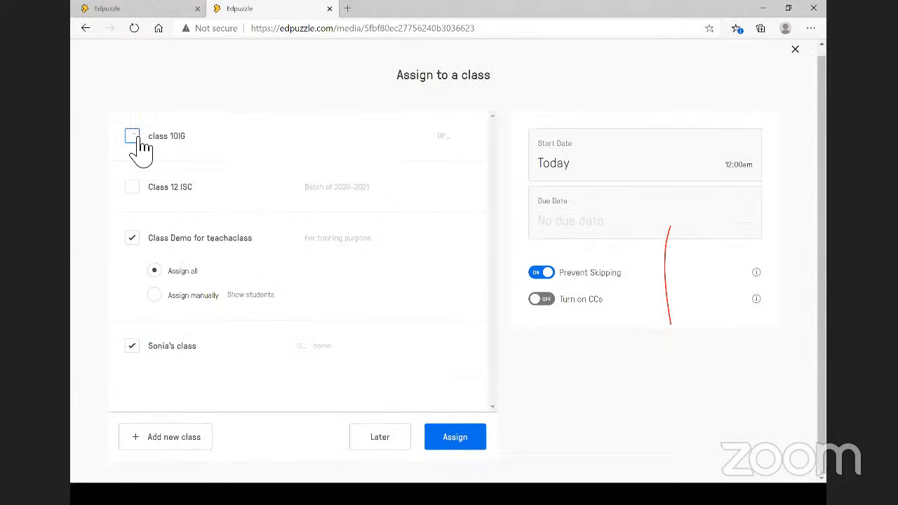
click(460, 433)
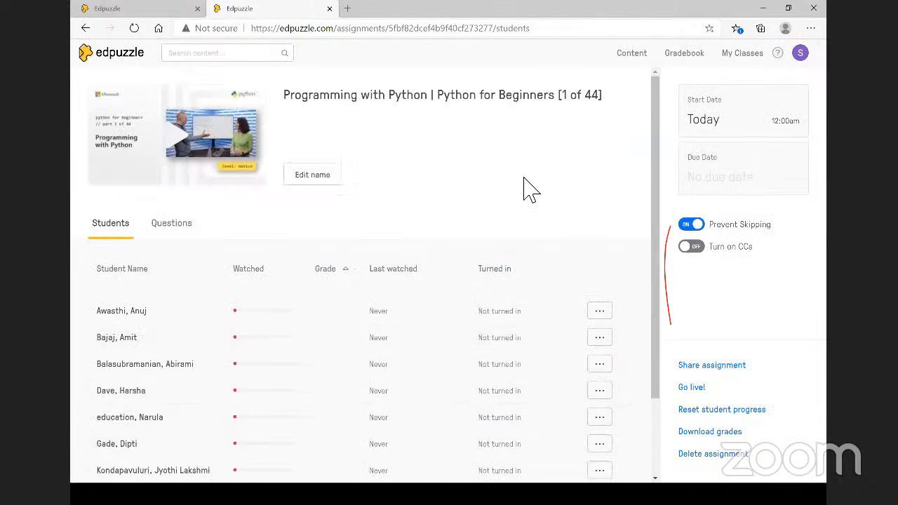
scroll(524, 179, down, 2)
scroll(524, 179, up, 2)
scroll(162, 419, down, 3)
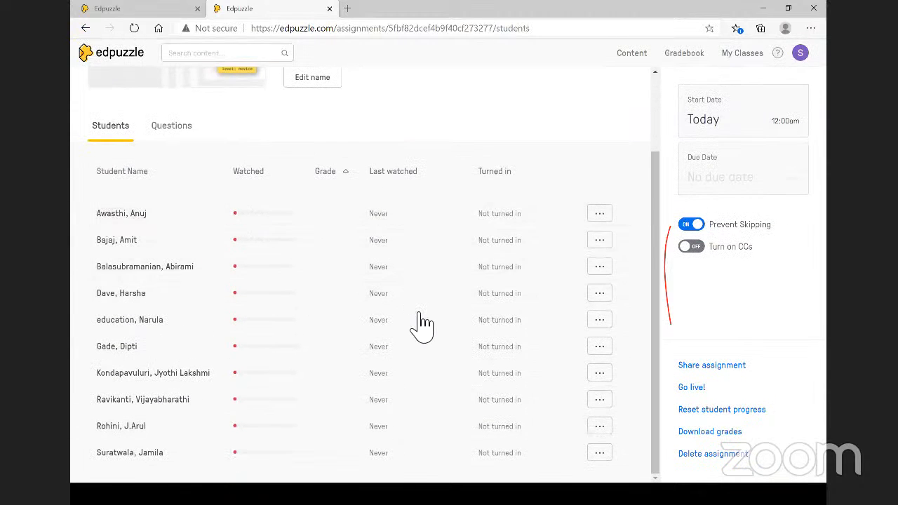
scroll(407, 319, up, 3)
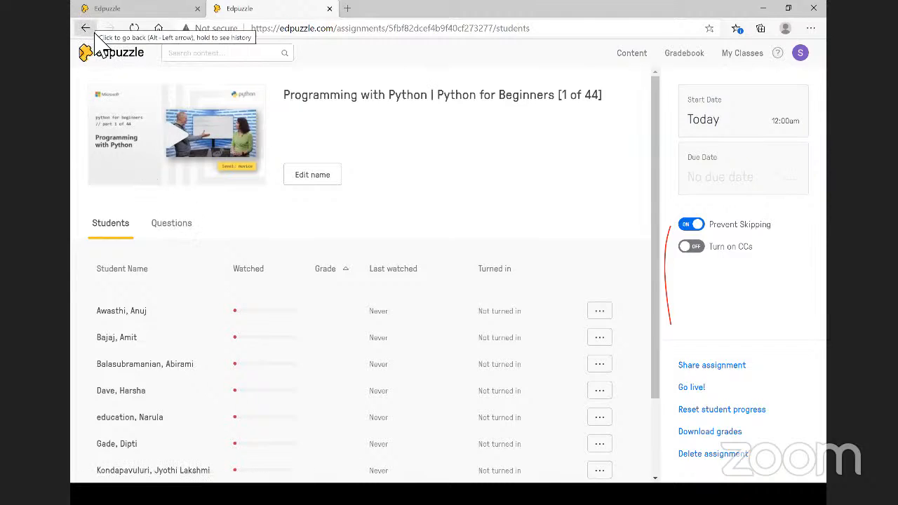
- Go to Content, open My Content and browse the seven saved videos
click(638, 62)
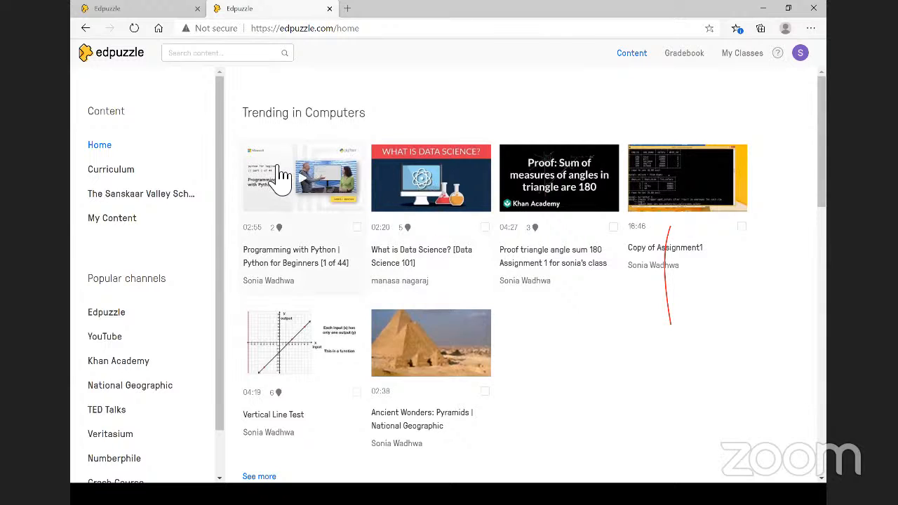
click(130, 225)
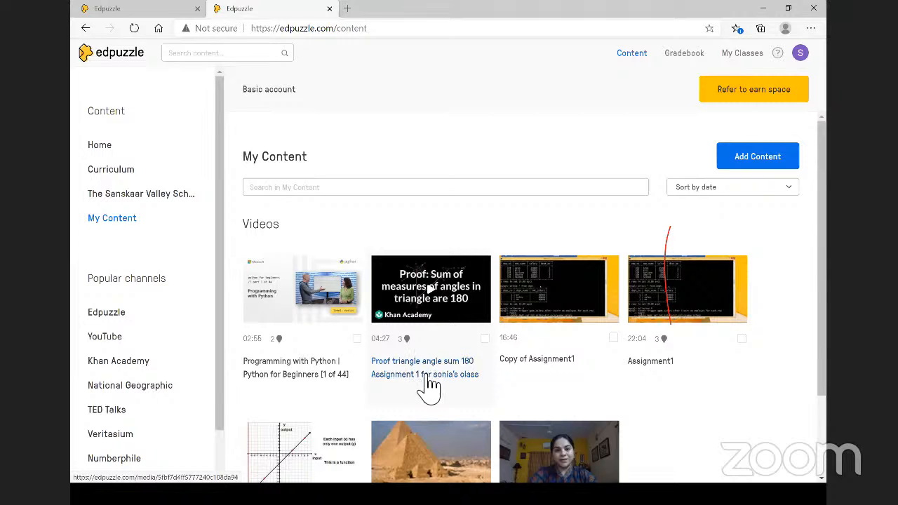
scroll(473, 361, down, 2)
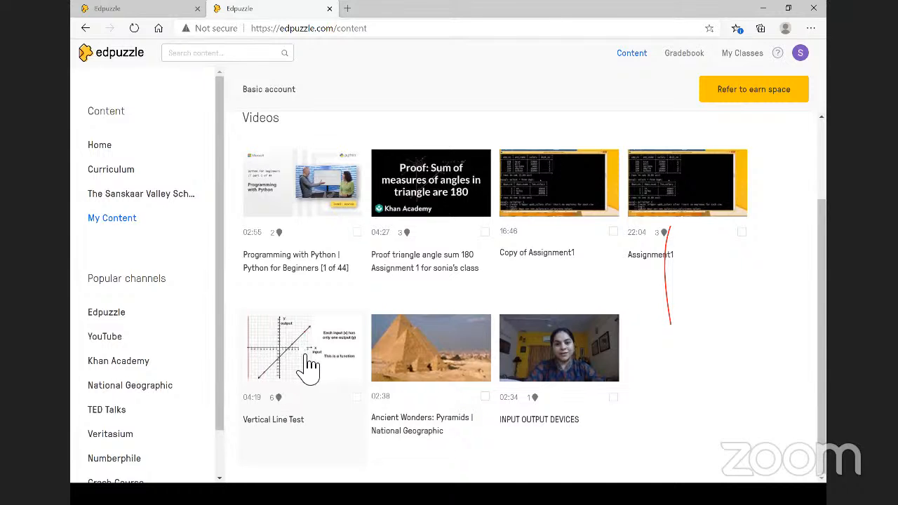
- Open the Vertical Line Test video and review its six multiple-choice questions
click(309, 365)
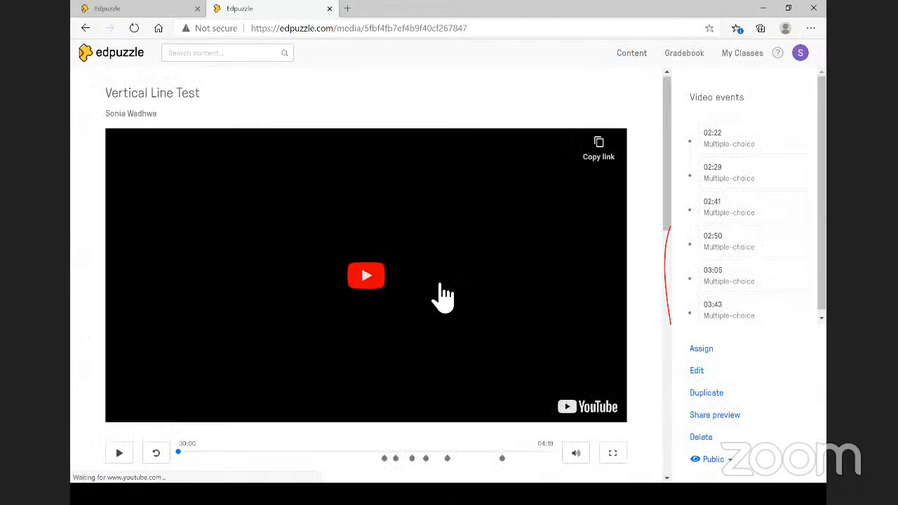
scroll(393, 344, down, 3)
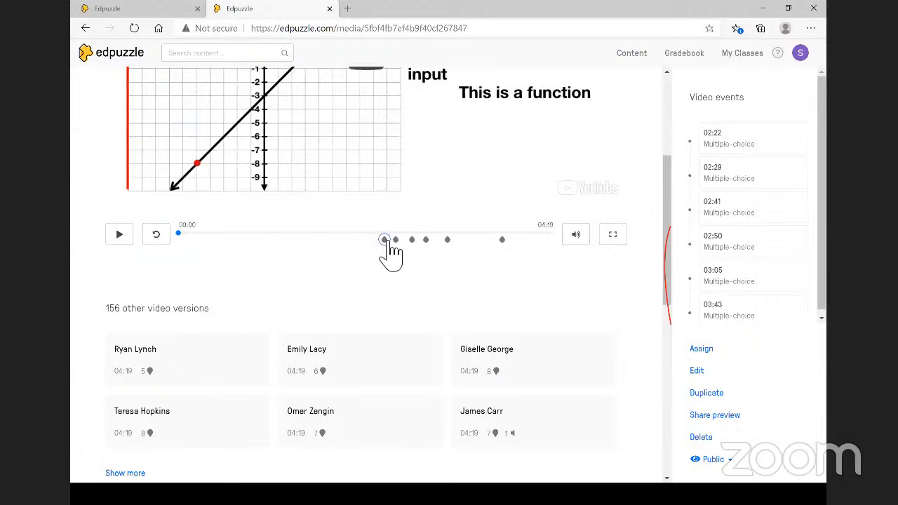
scroll(495, 179, up, 2)
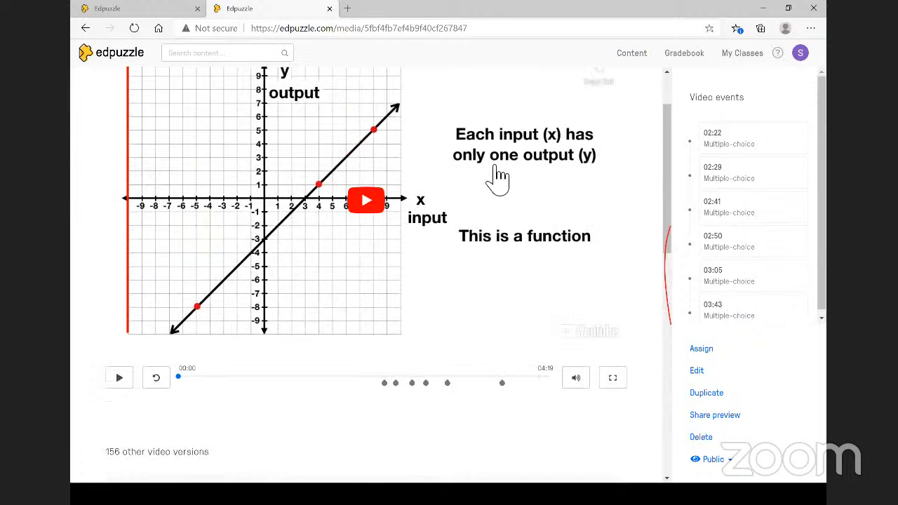
scroll(497, 178, up, 1)
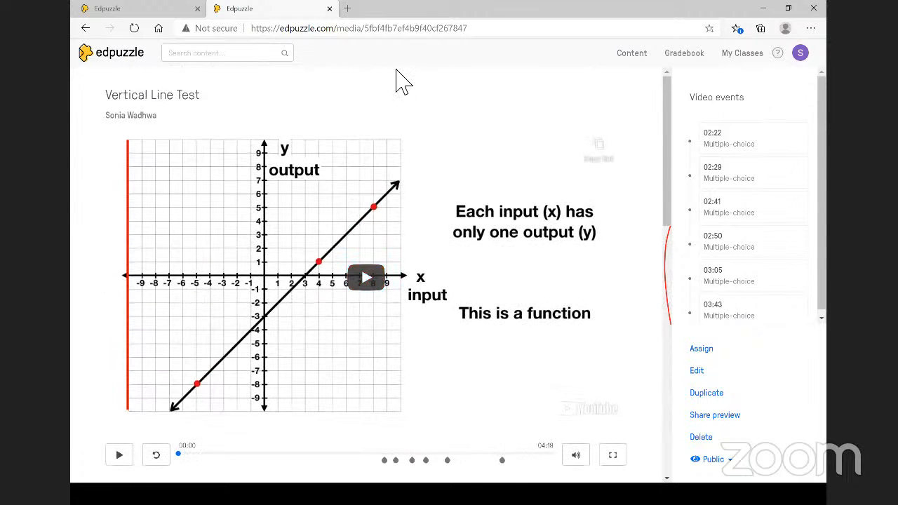
- Return to My Content and open the Add Content menu of upload and create options
click(634, 63)
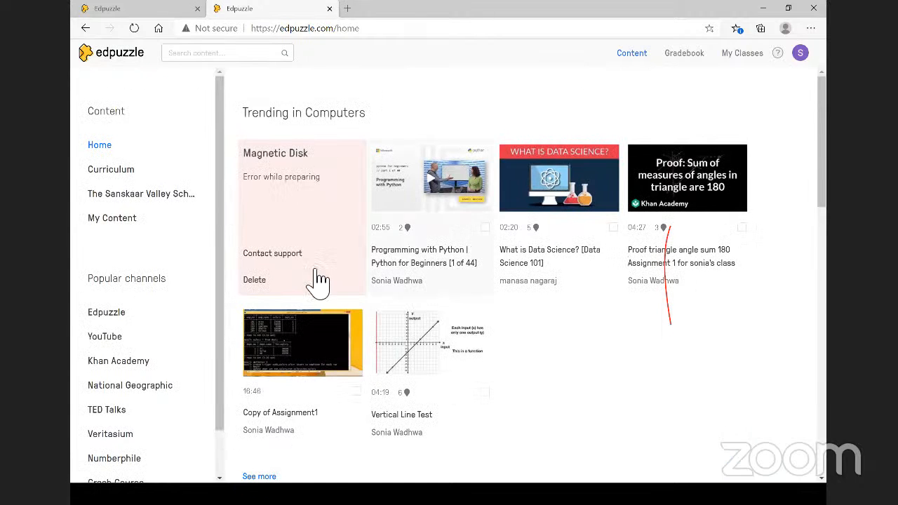
click(127, 224)
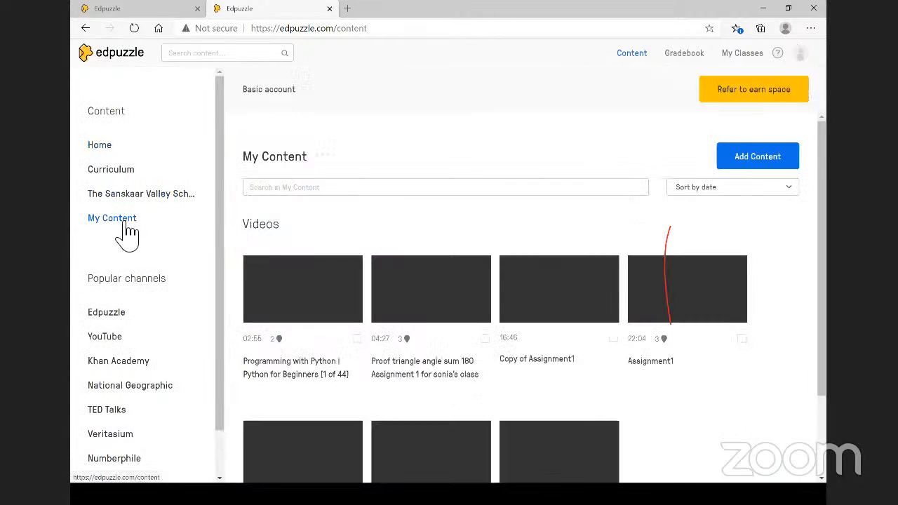
scroll(316, 286, down, 1)
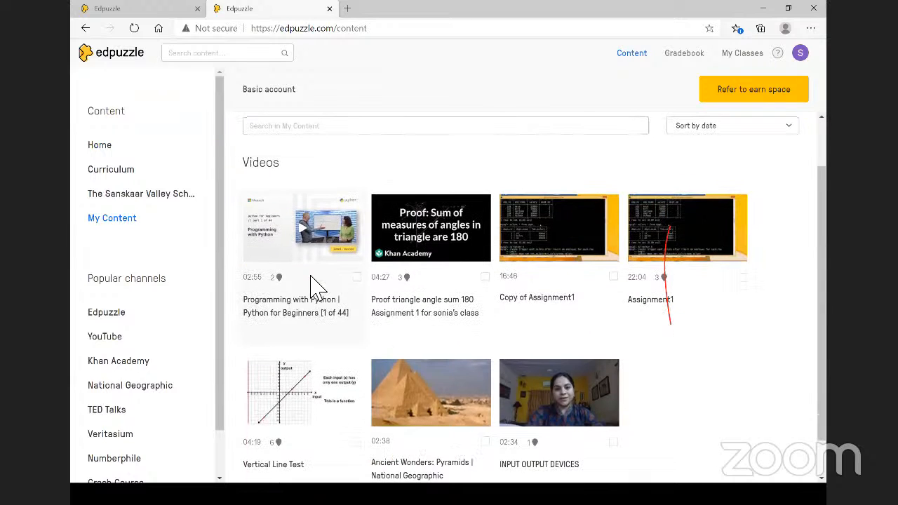
scroll(433, 286, up, 1)
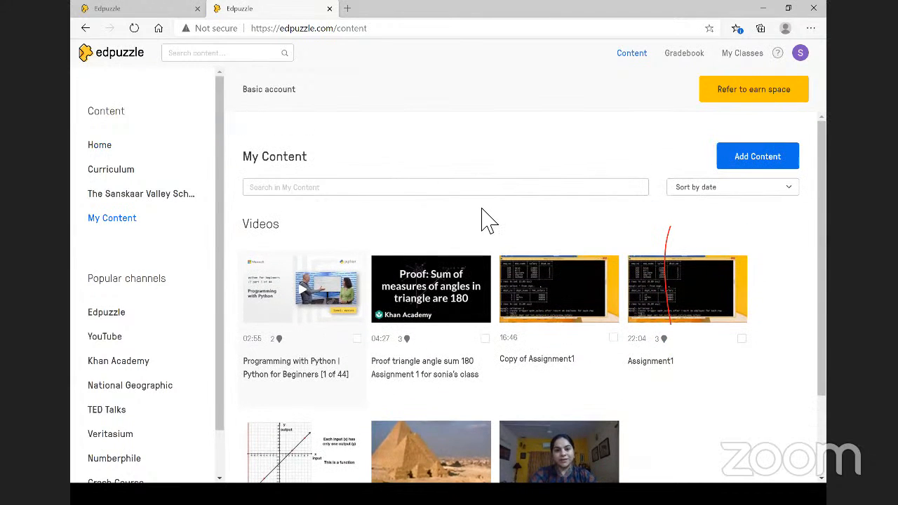
click(640, 189)
click(755, 160)
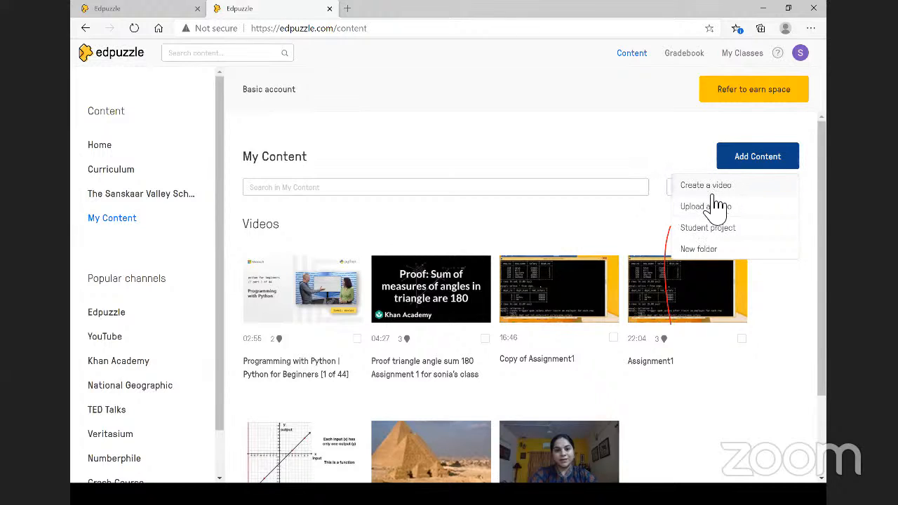
- Upload Artificial_intelligence_for_Good_ from Downloads so it appears first in My Content
click(701, 208)
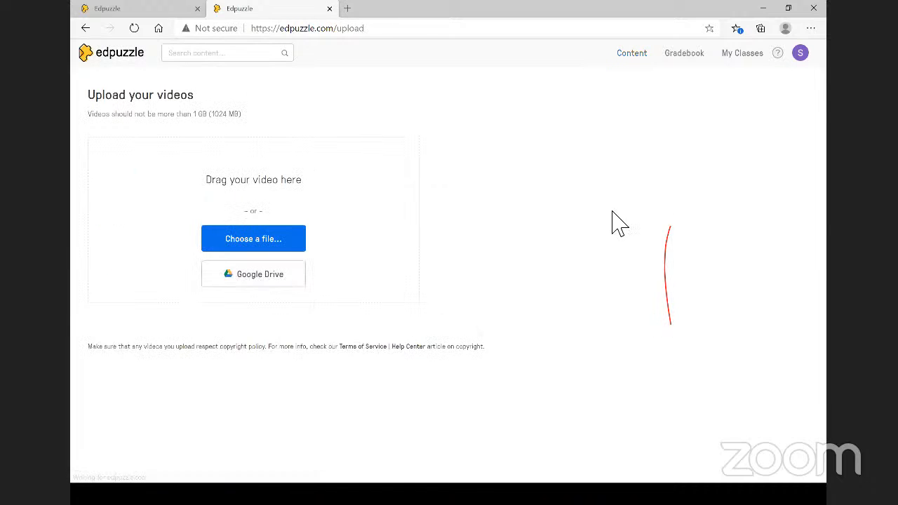
click(264, 247)
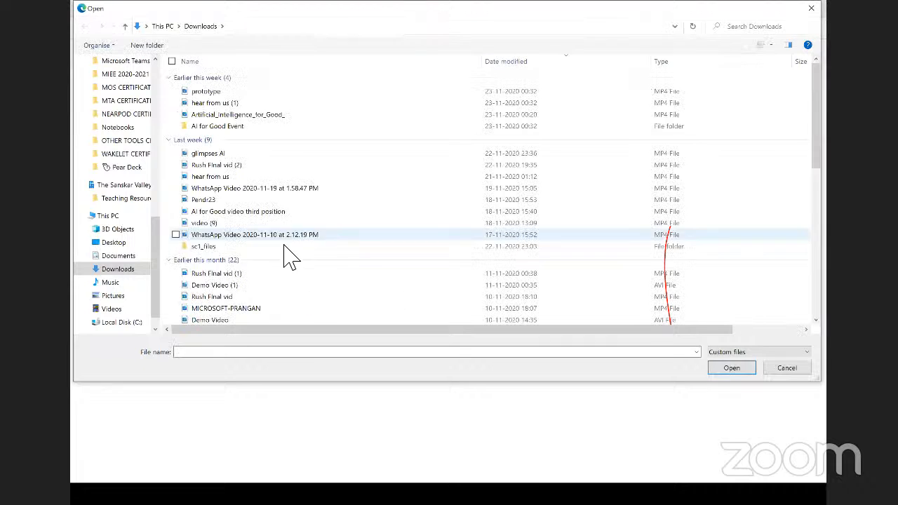
click(257, 116)
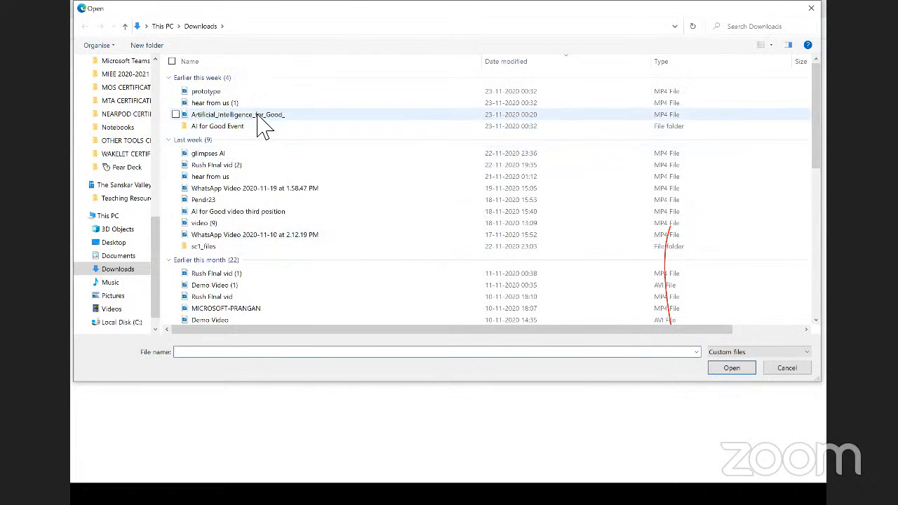
key(Return)
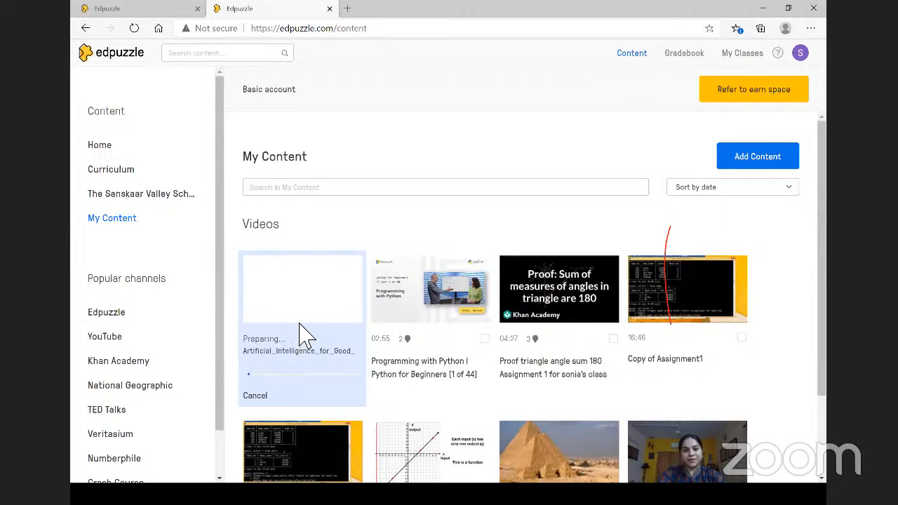
scroll(321, 342, down, 1)
scroll(651, 320, down, 3)
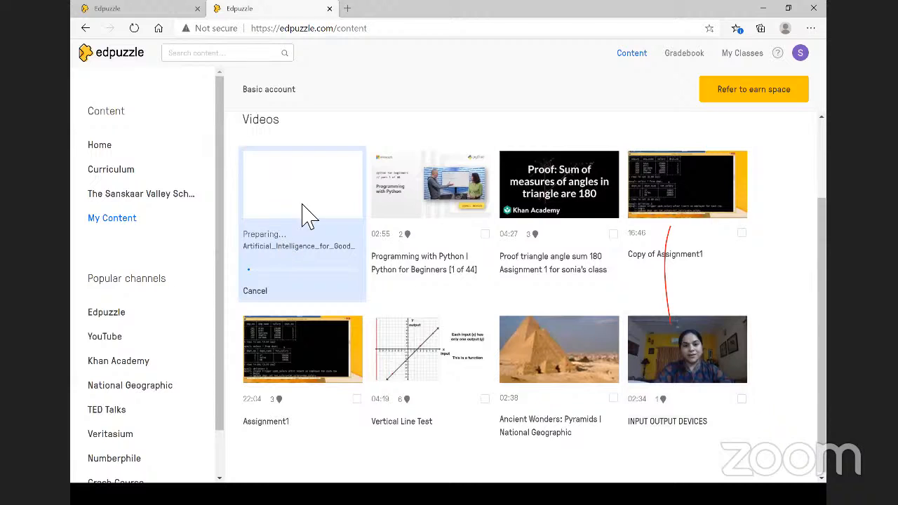
- Open, play and pause the INPUT OUTPUT DEVICES video, then go to the Edpuzzle home page
click(693, 358)
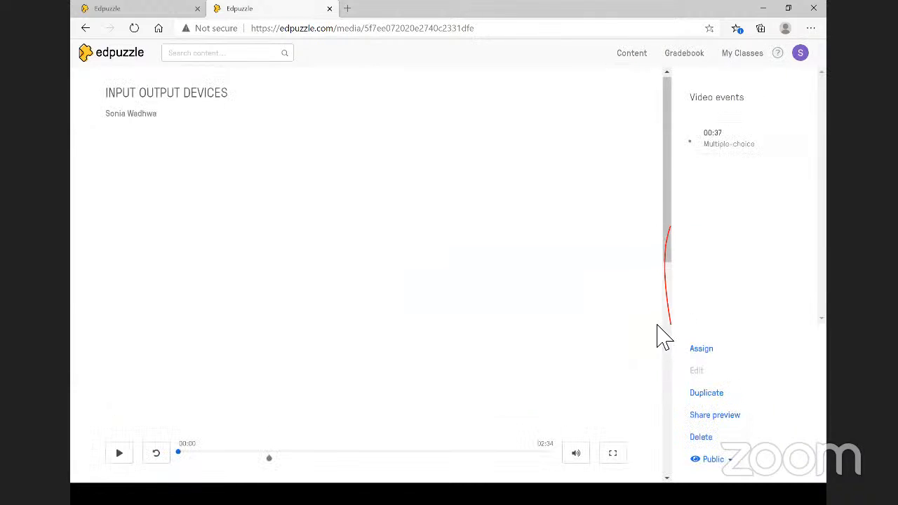
scroll(497, 368, down, 1)
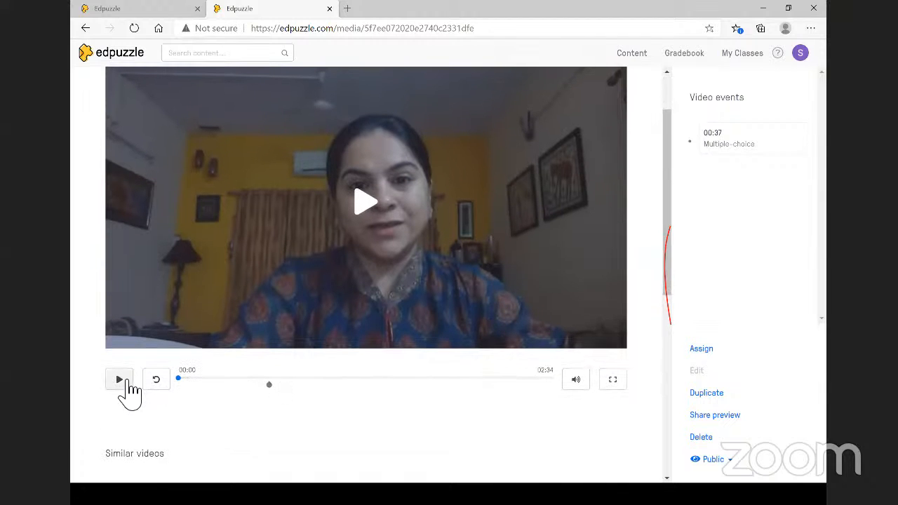
click(125, 381)
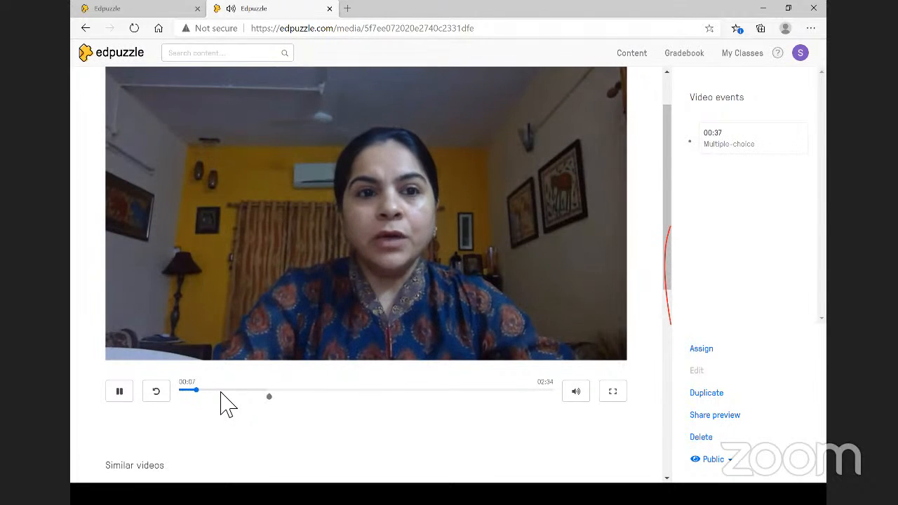
click(130, 400)
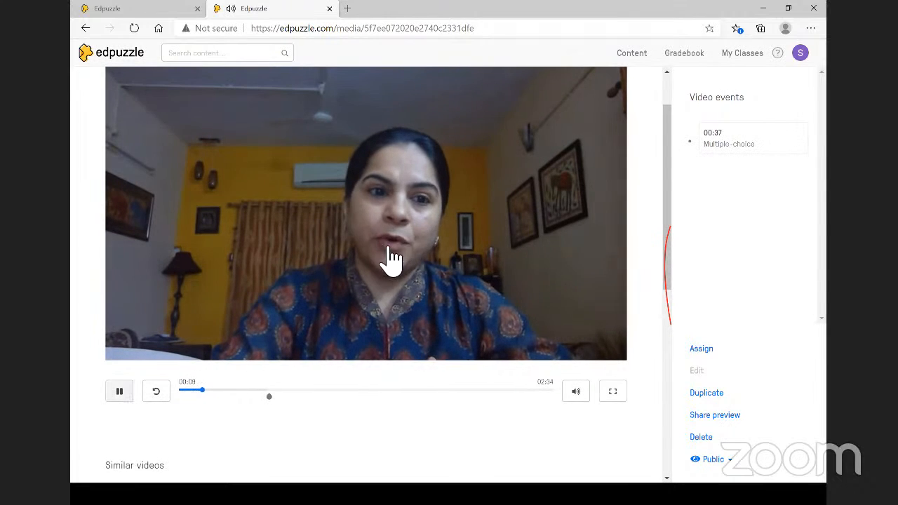
click(130, 56)
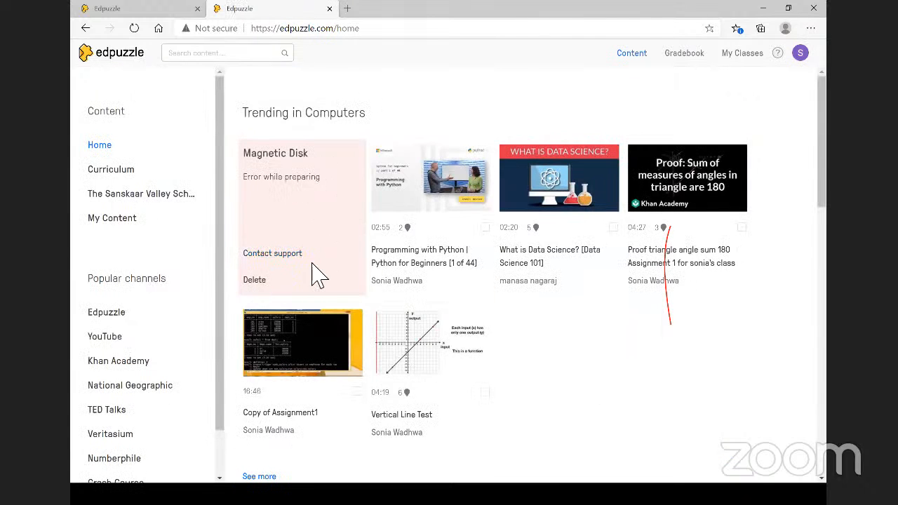
- Scroll through the Edpuzzle home page and reload it
scroll(319, 276, down, 1)
scroll(312, 275, down, 2)
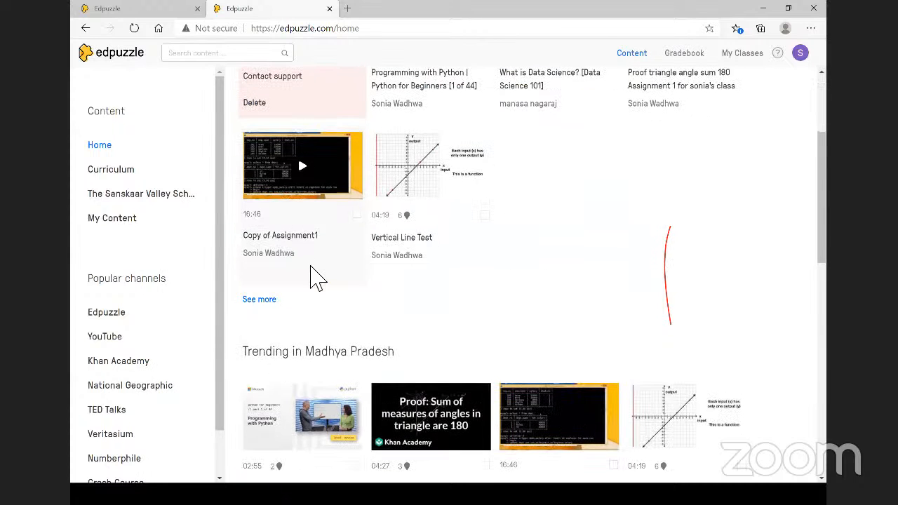
scroll(439, 337, down, 1)
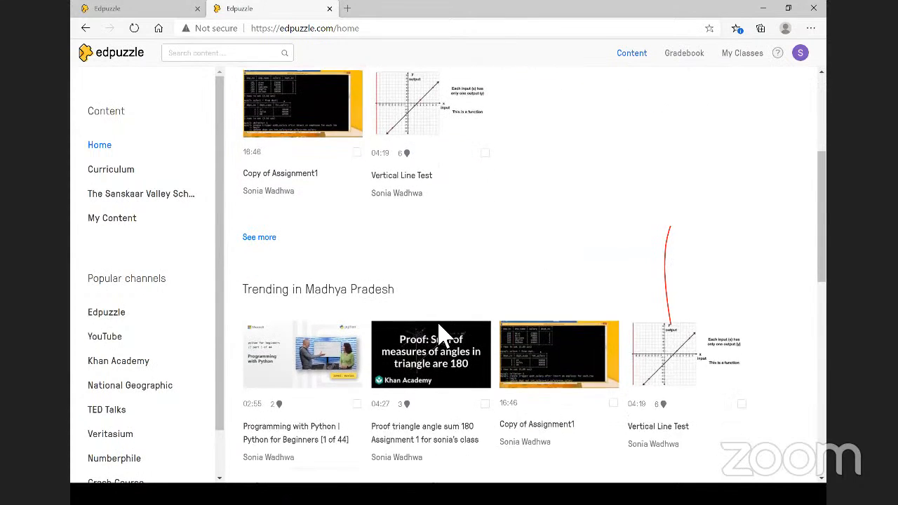
scroll(577, 324, up, 2)
scroll(595, 373, down, 1)
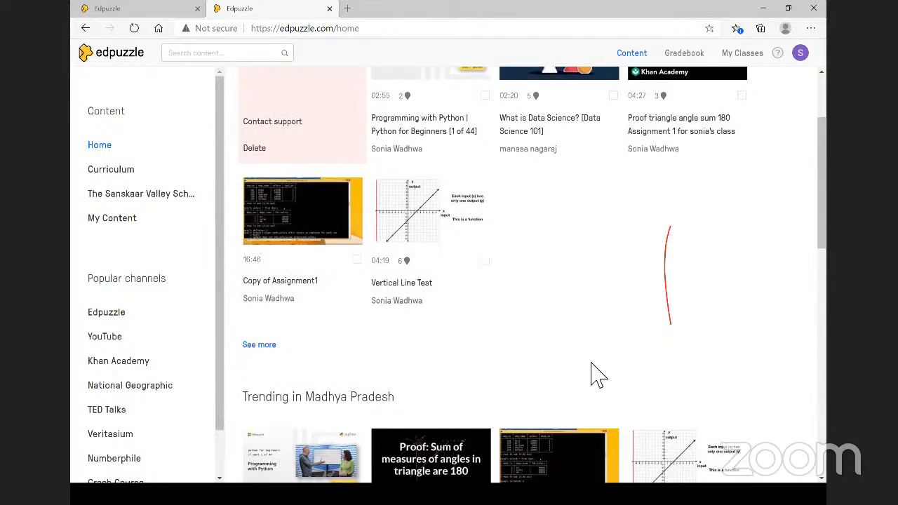
scroll(596, 376, up, 3)
scroll(597, 376, down, 3)
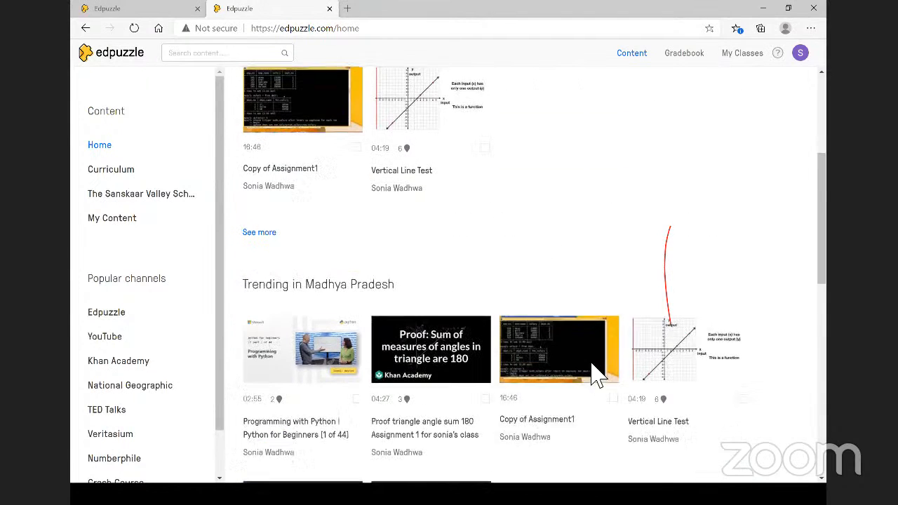
scroll(597, 376, down, 2)
scroll(595, 373, down, 2)
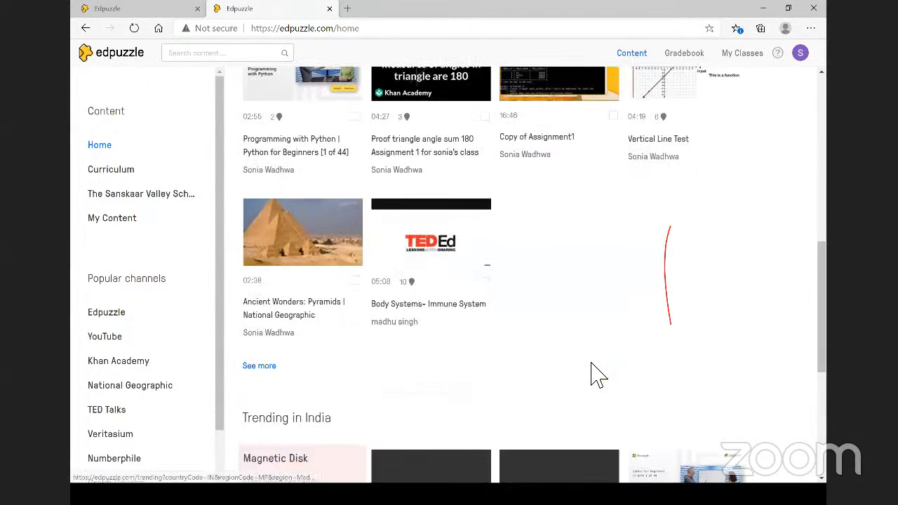
scroll(575, 377, up, 6)
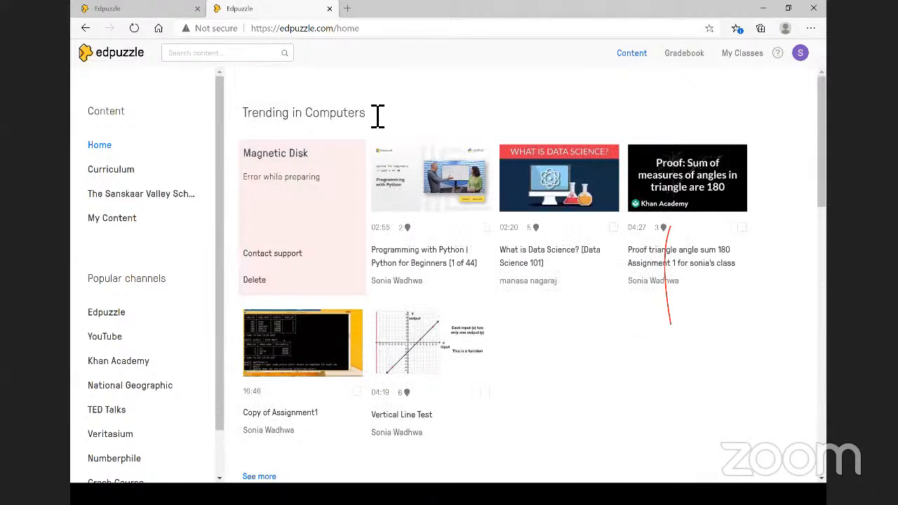
click(134, 28)
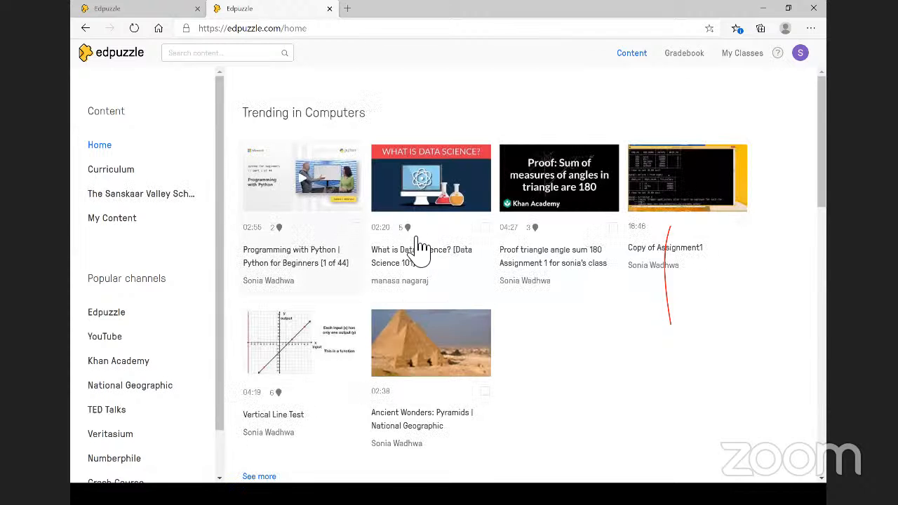
- Go to My Content to list your own videos, including INPUT OUTPUT DEVICES
scroll(414, 249, down, 4)
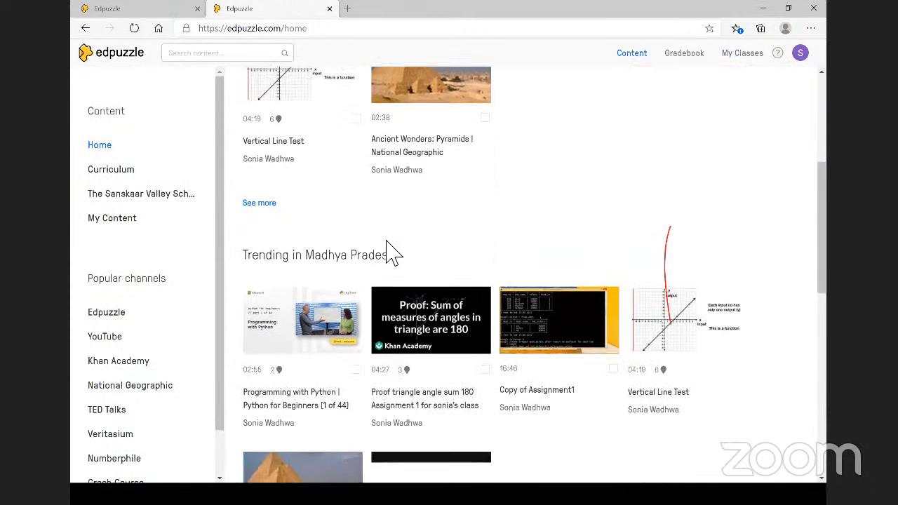
scroll(116, 237, up, 4)
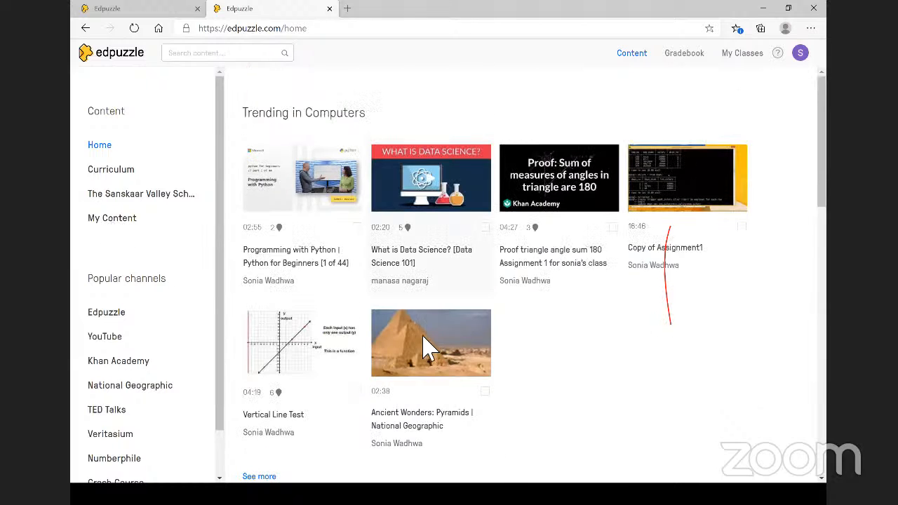
click(110, 223)
scroll(631, 354, down, 1)
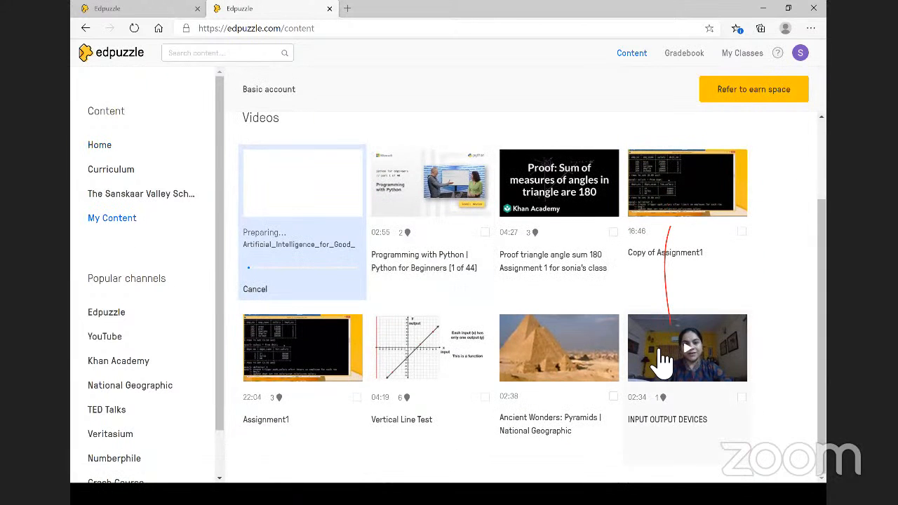
- Duplicate the INPUT OUTPUT DEVICES video and return to the My Content list
right_click(656, 354)
click(655, 356)
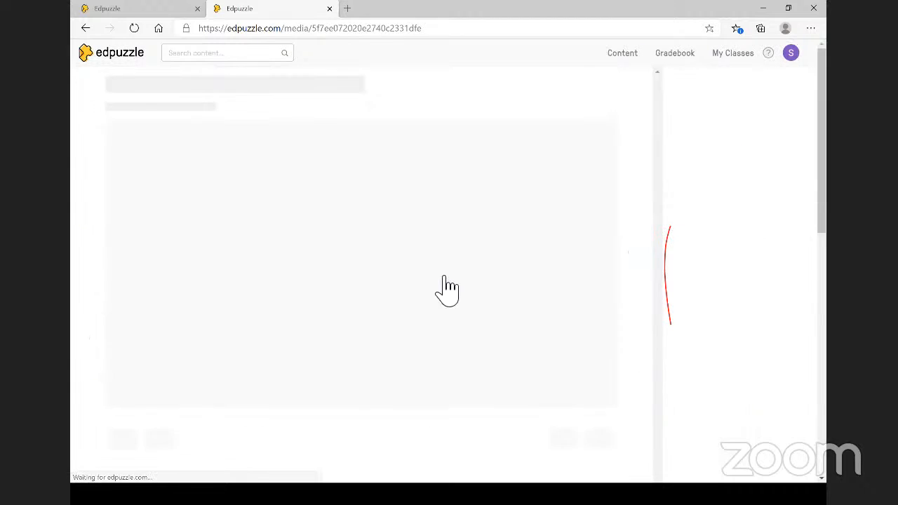
scroll(512, 335, down, 1)
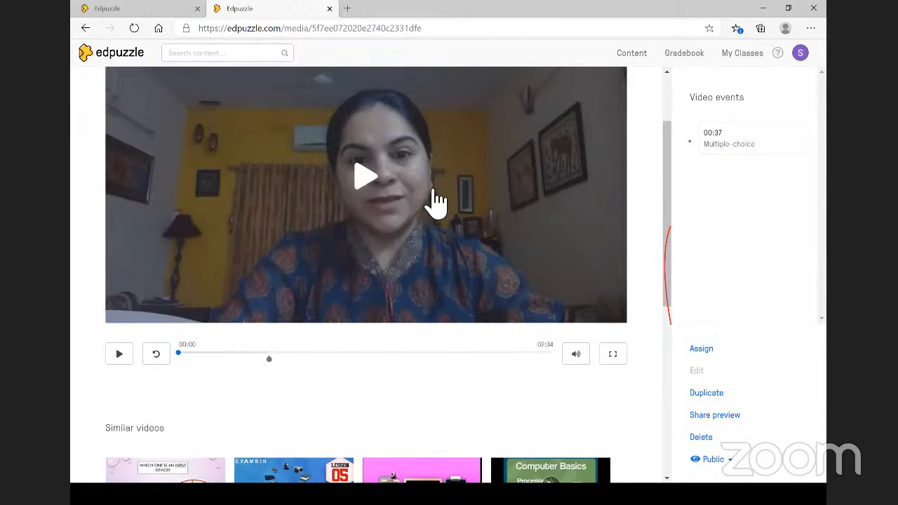
click(707, 394)
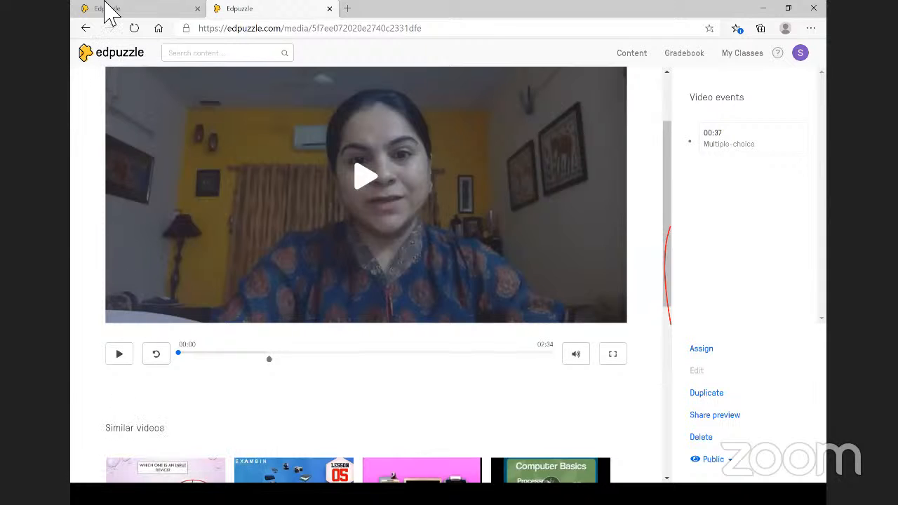
click(85, 28)
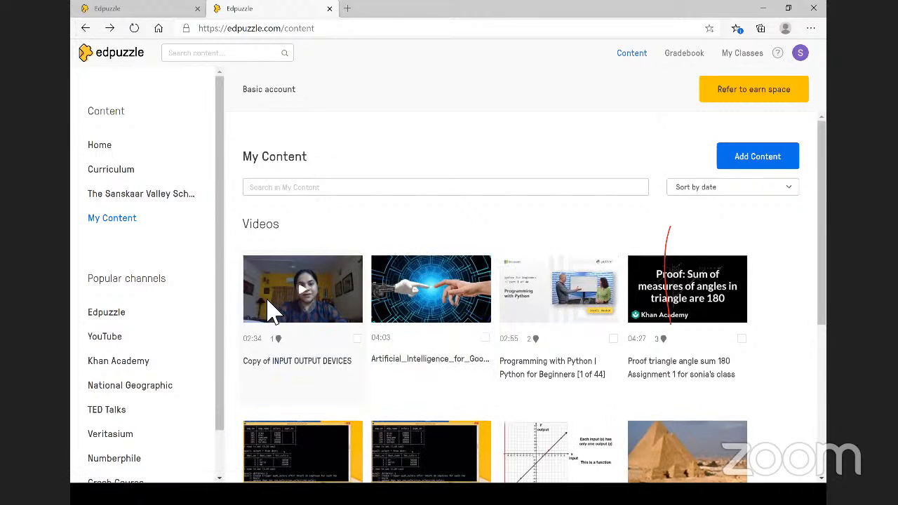
- Open Copy of INPUT OUTPUT DEVICES in the editor, pause near 01:04, and show the Questions panel
click(274, 301)
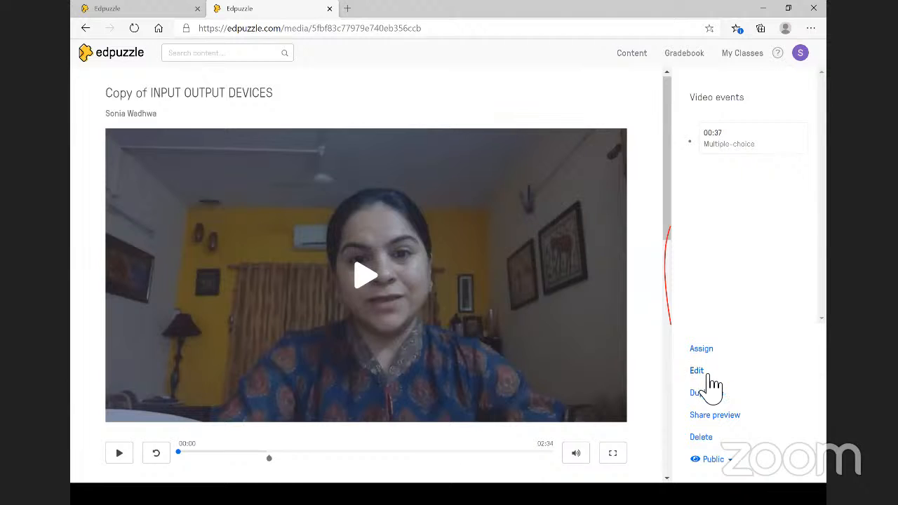
click(697, 372)
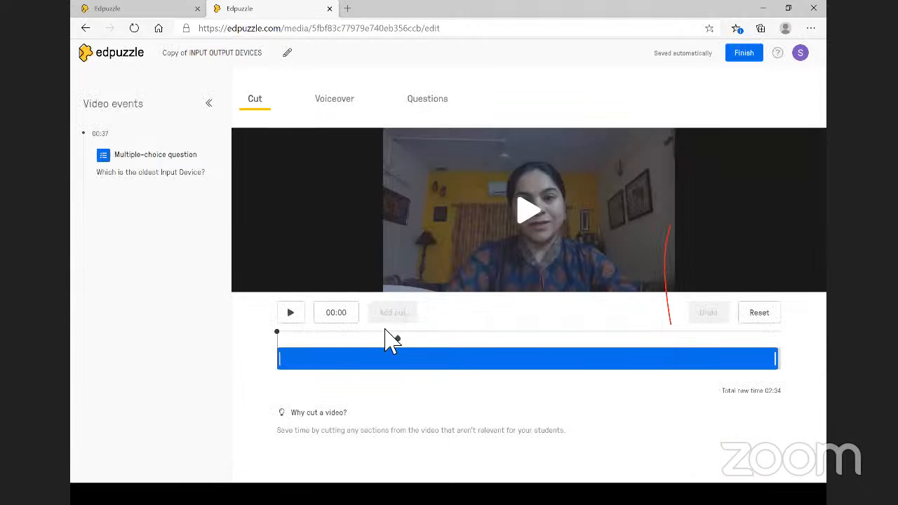
drag(278, 332, 394, 335)
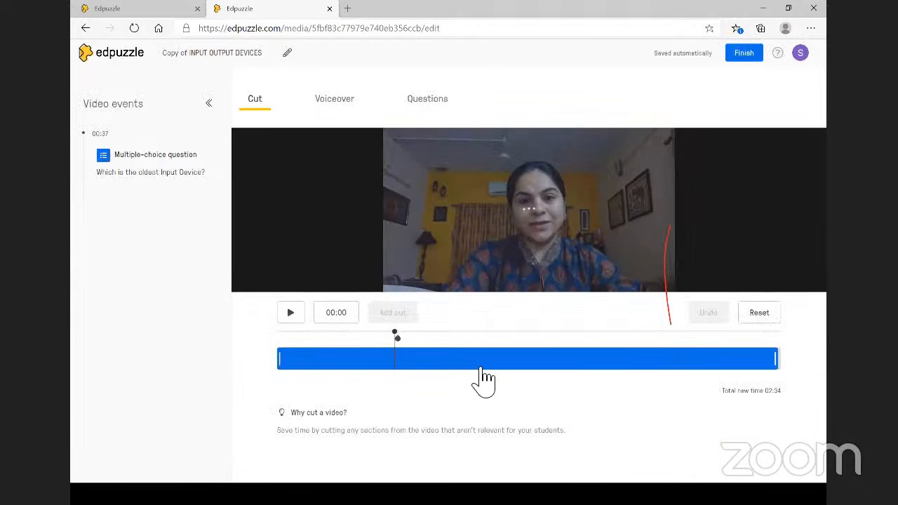
drag(480, 368, 477, 350)
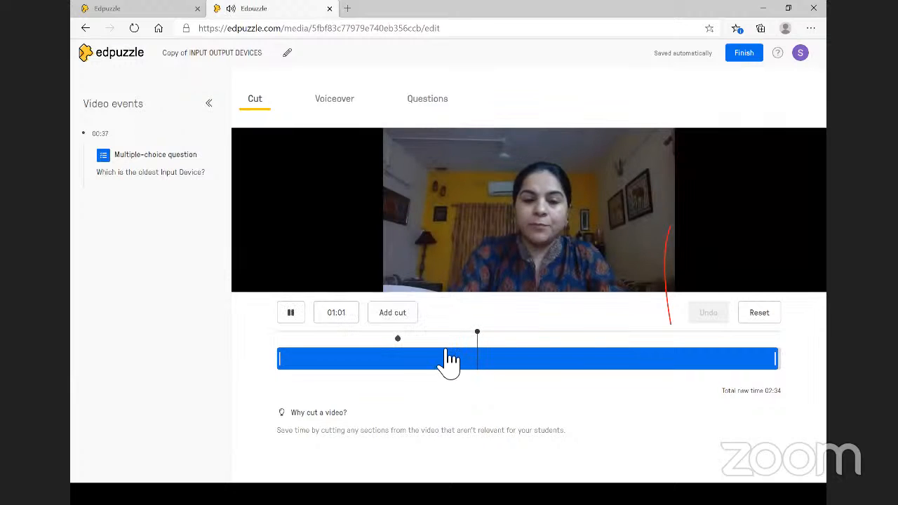
click(292, 312)
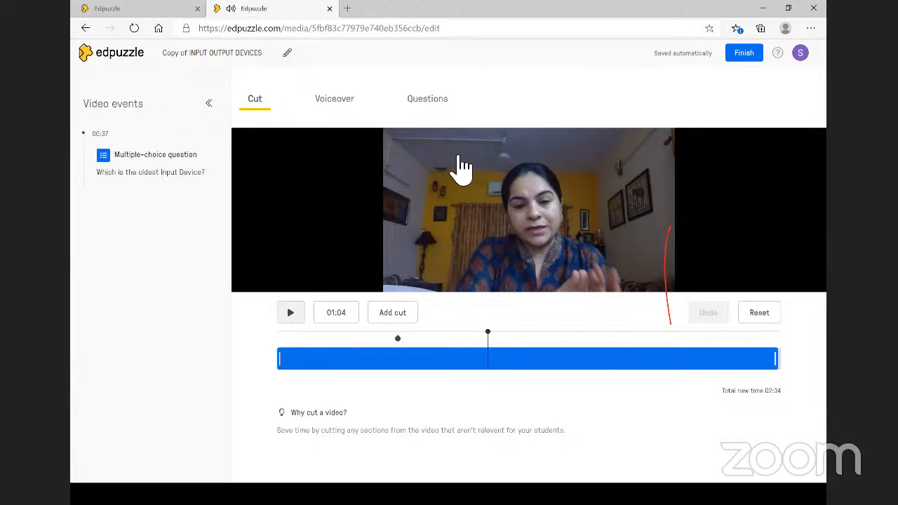
click(439, 105)
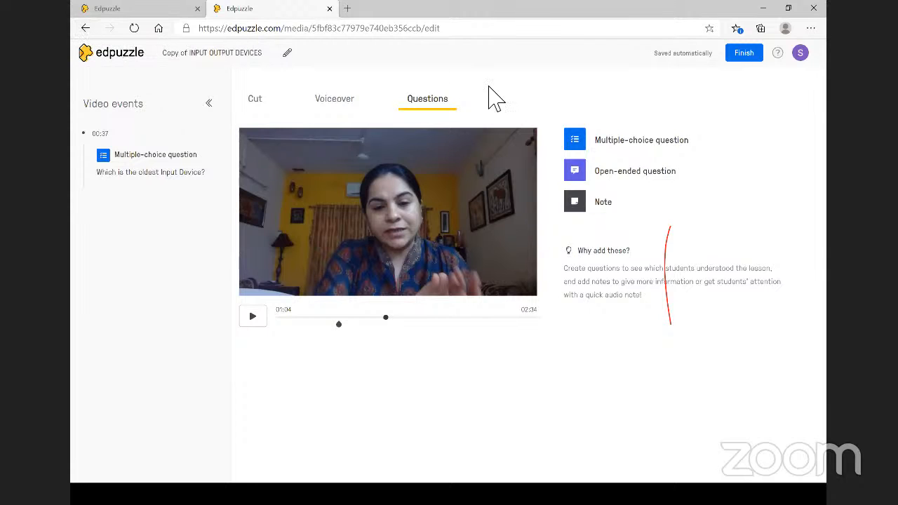
- Finish editing the copy and navigate back to the Content home page
click(743, 53)
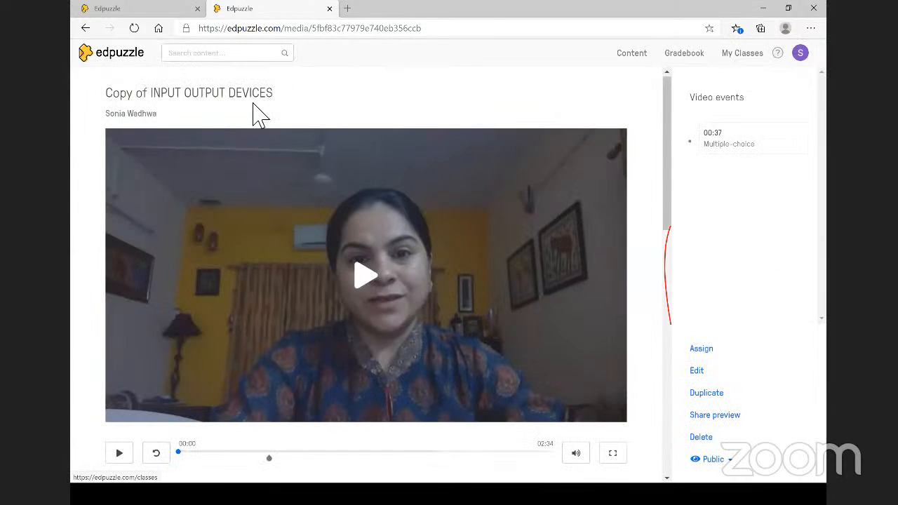
click(85, 28)
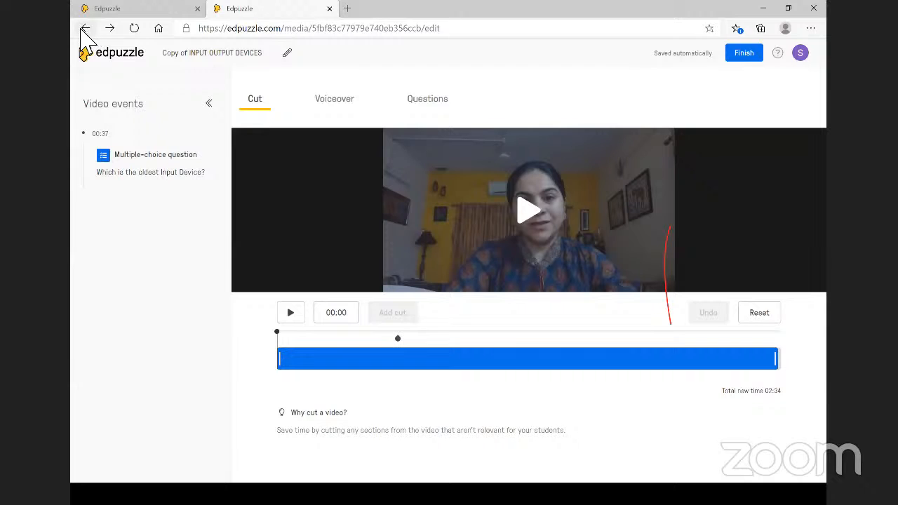
click(83, 29)
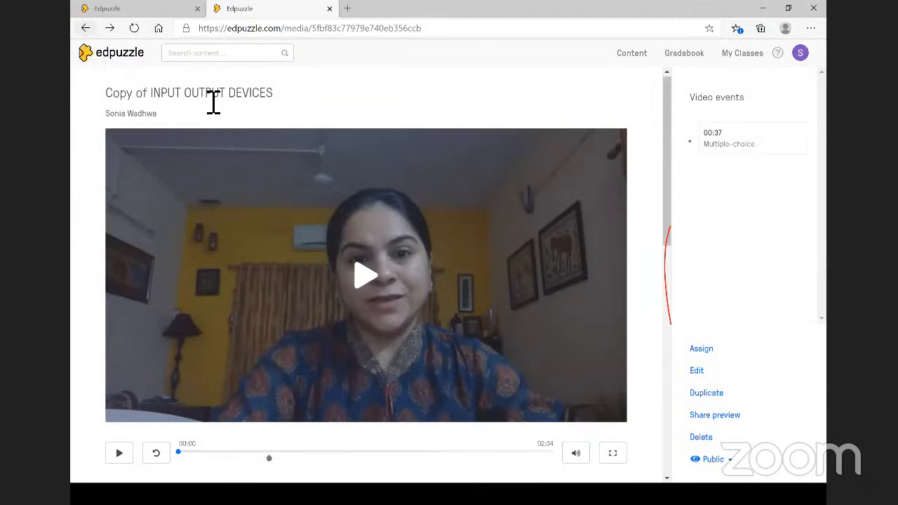
click(640, 56)
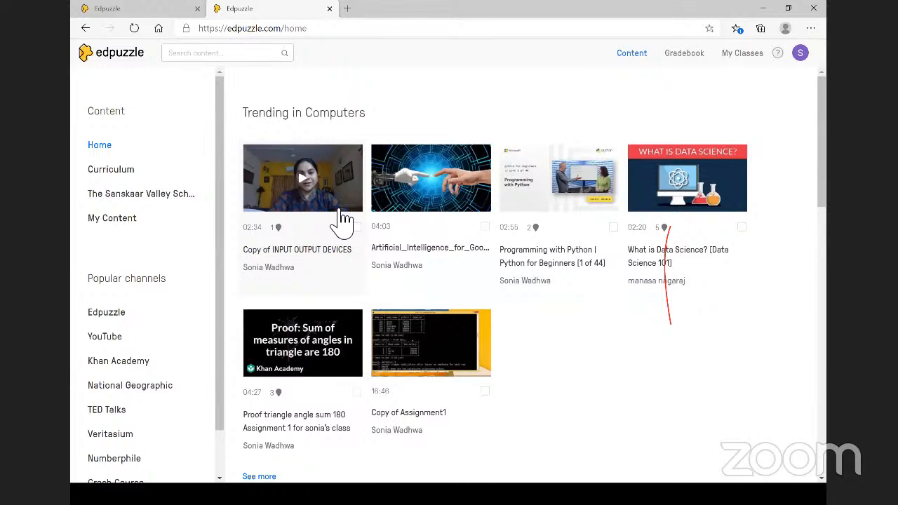
- View the empty Gradebook for Class 12 ISC, then go back and open My Classes
click(691, 58)
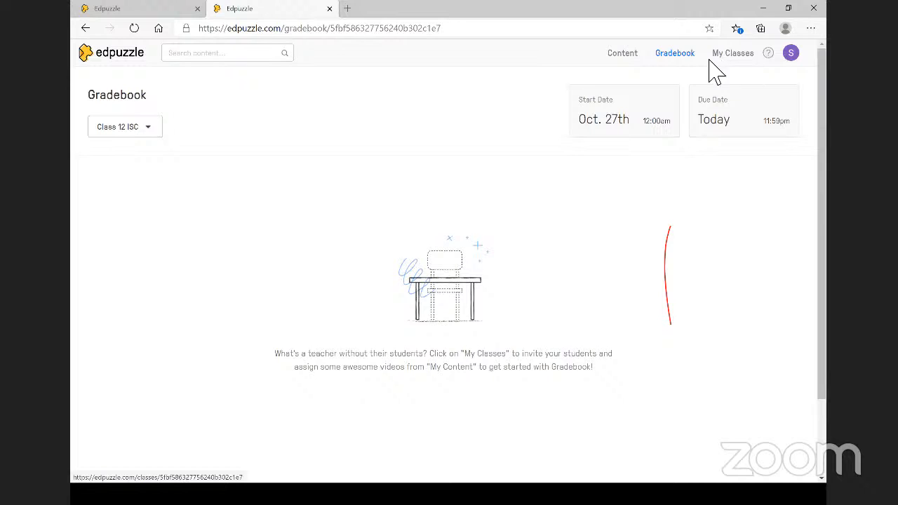
click(85, 29)
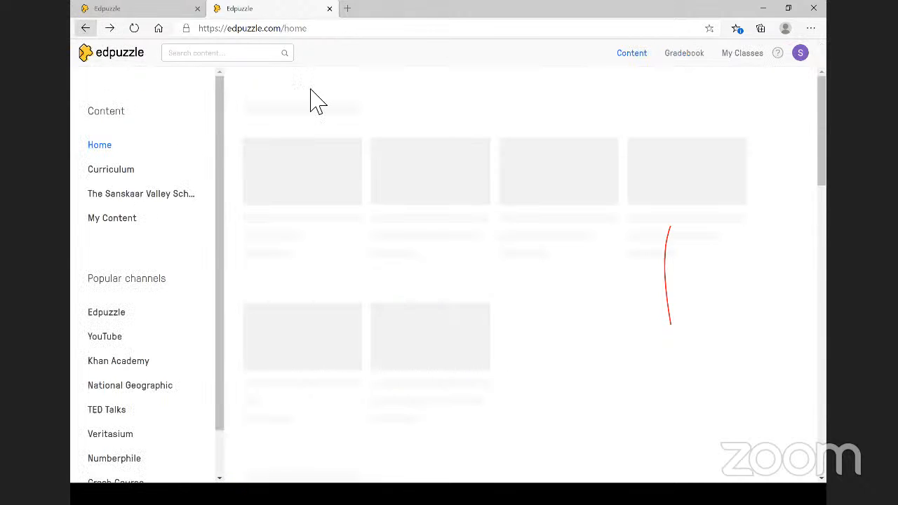
click(744, 56)
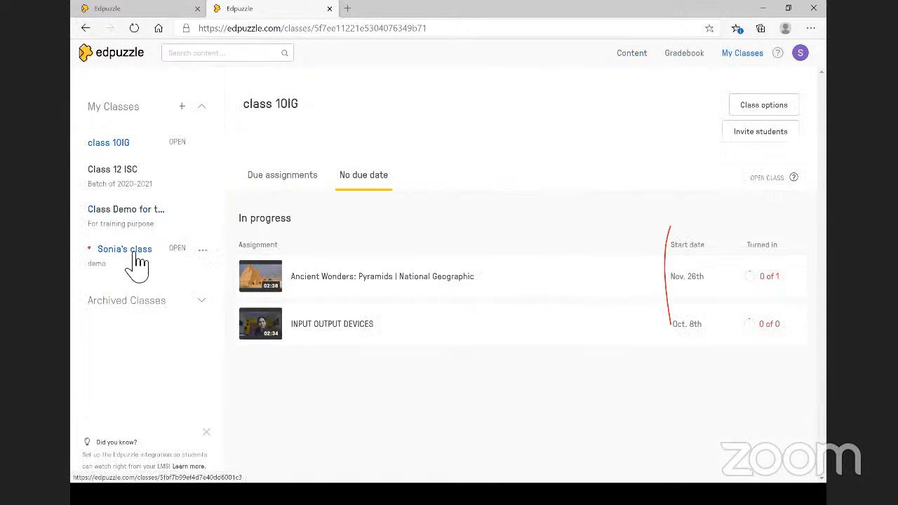
- Review student progress on the teacher's class triangle proof assignment (1 of 28), then go back
click(136, 260)
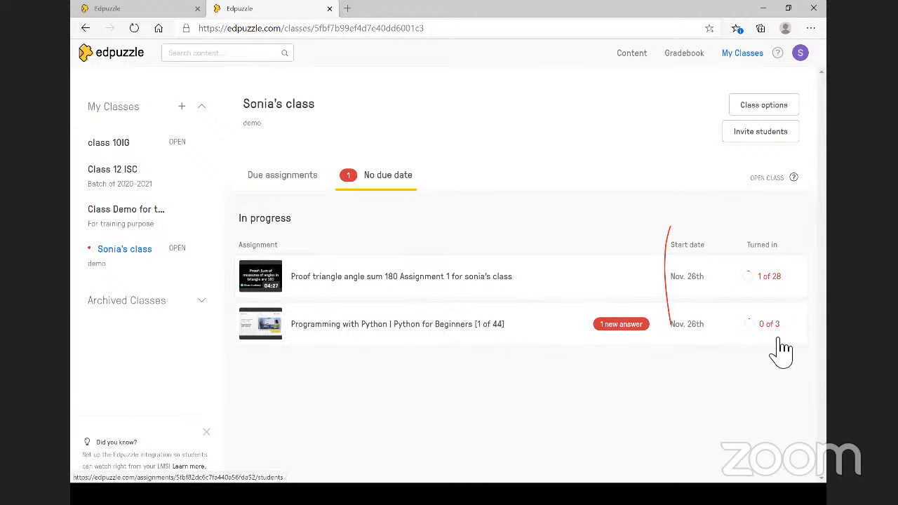
click(777, 283)
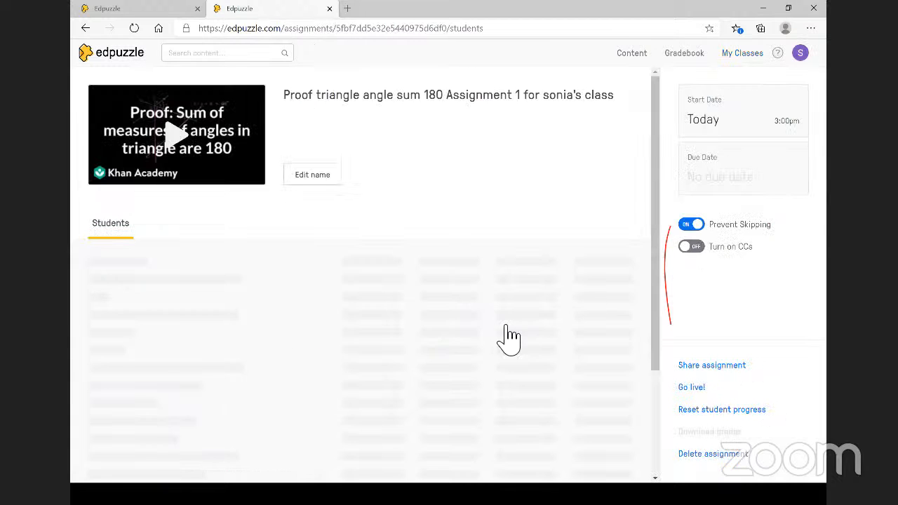
scroll(416, 319, down, 6)
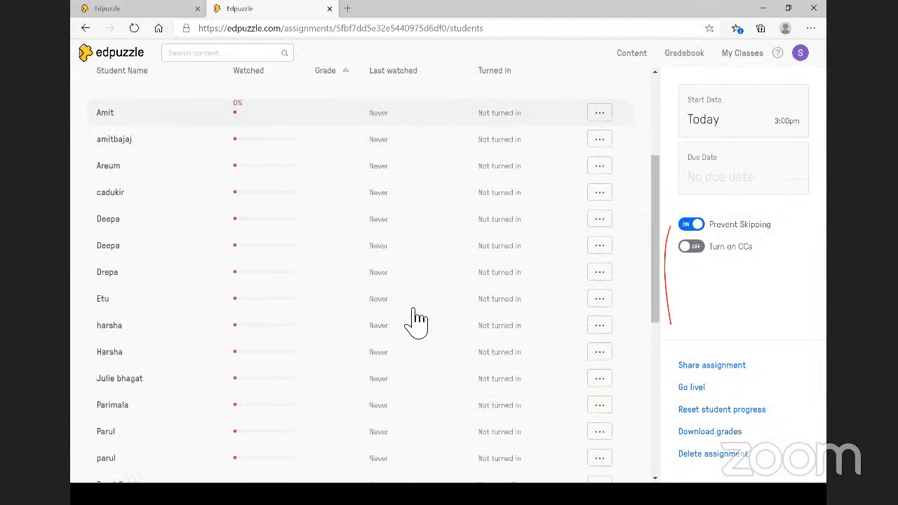
scroll(416, 319, down, 2)
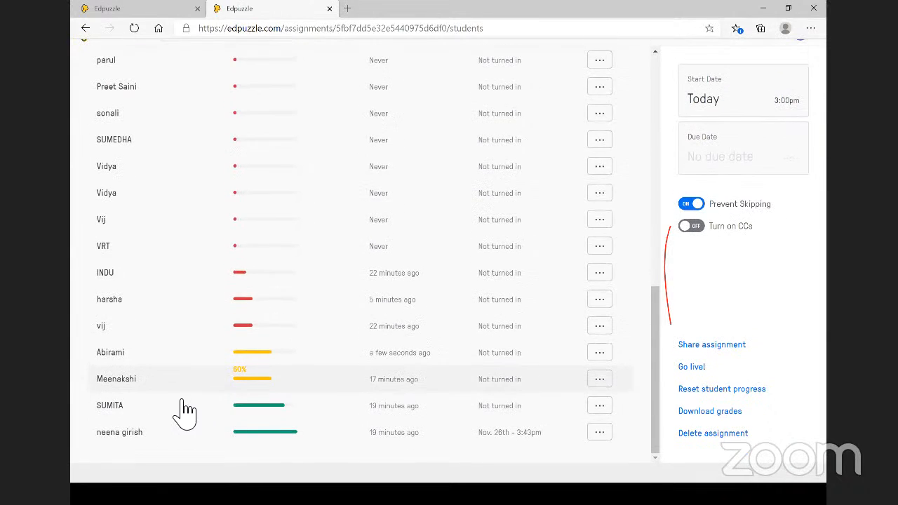
scroll(185, 396, down, 1)
scroll(256, 241, up, 1)
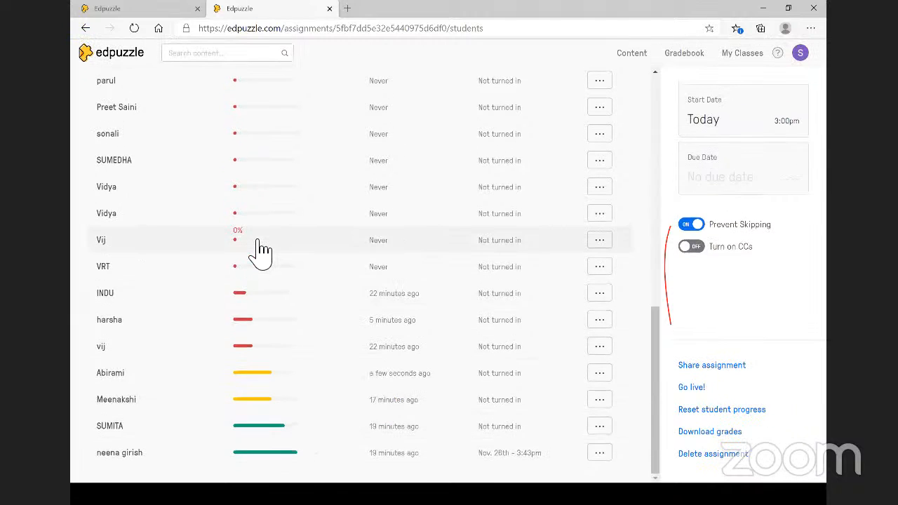
scroll(257, 251, up, 10)
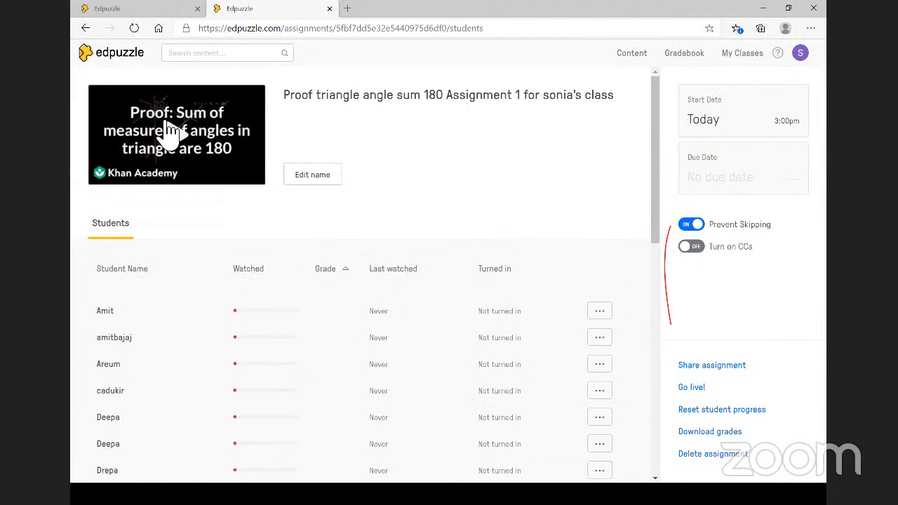
click(85, 28)
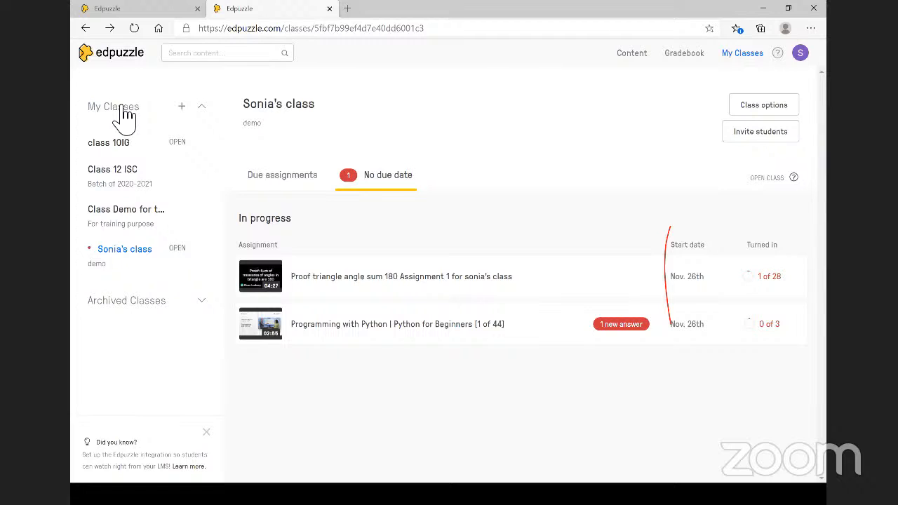
- Leave Edpuzzle for the browser start page and switch back to the other Edpuzzle tab
click(160, 29)
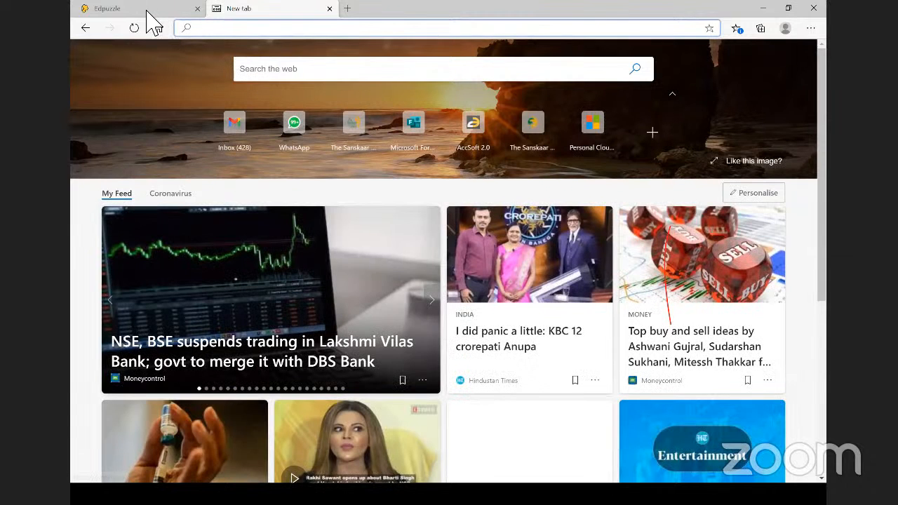
click(119, 9)
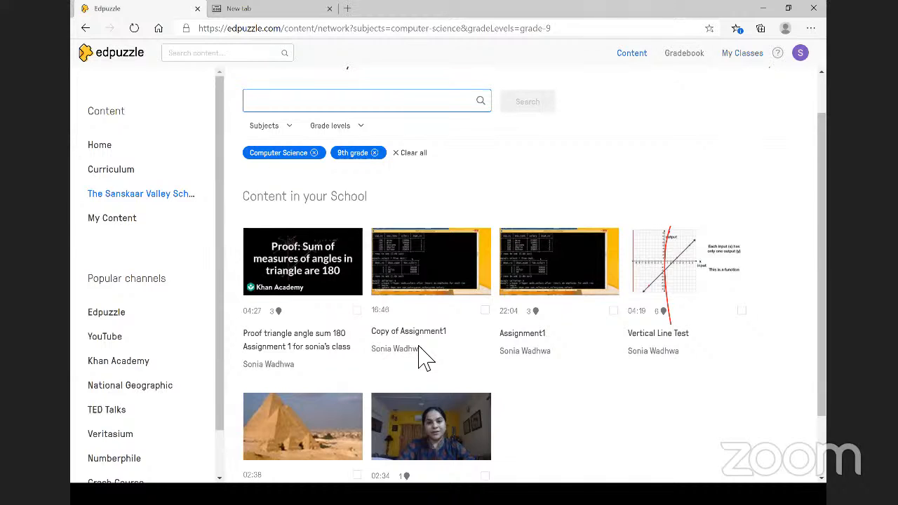
click(765, 10)
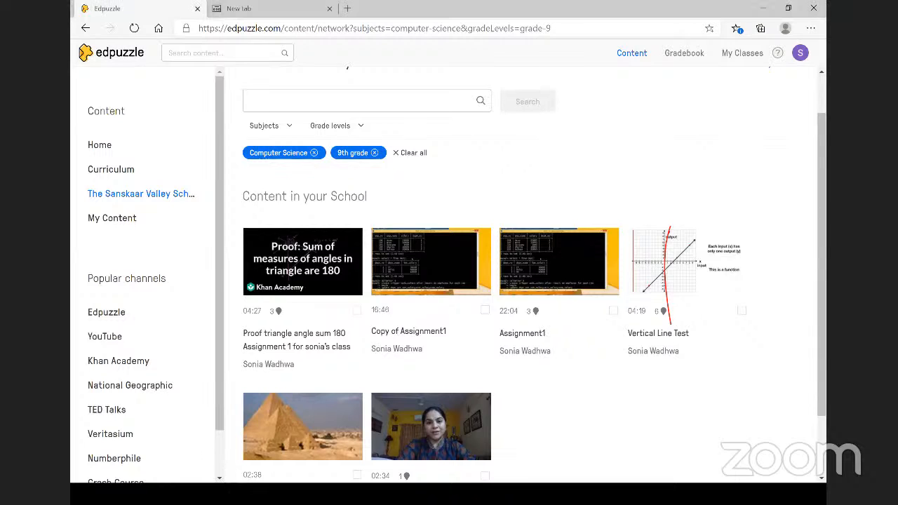
- Open a blank new tab, then return to the Computer Science, 9th grade content library
key(super)
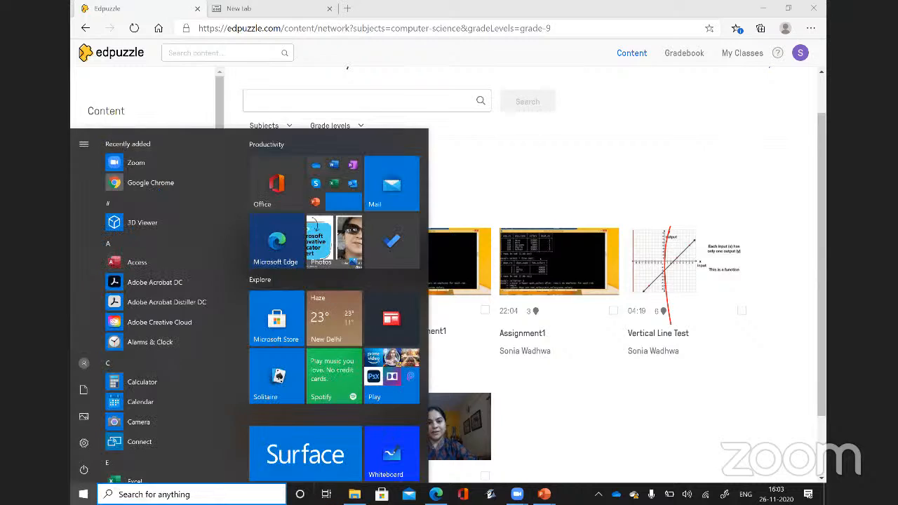
key(super)
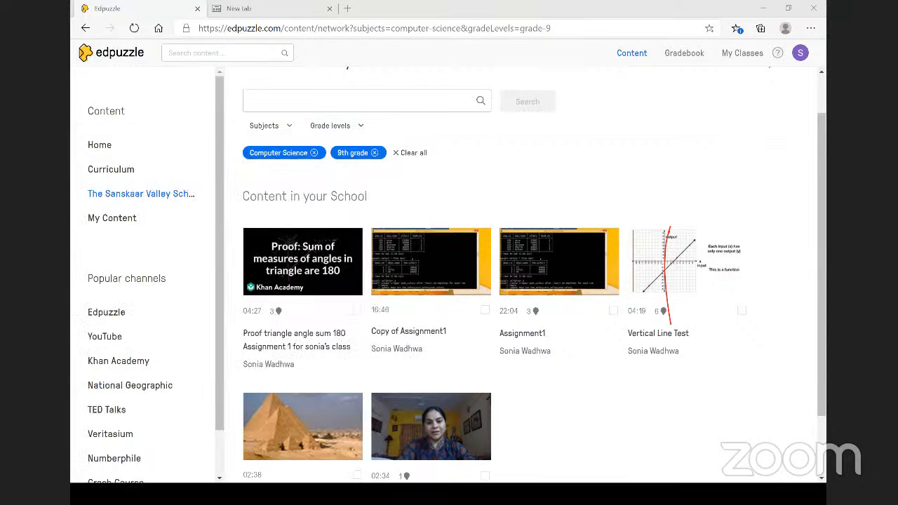
key(super)
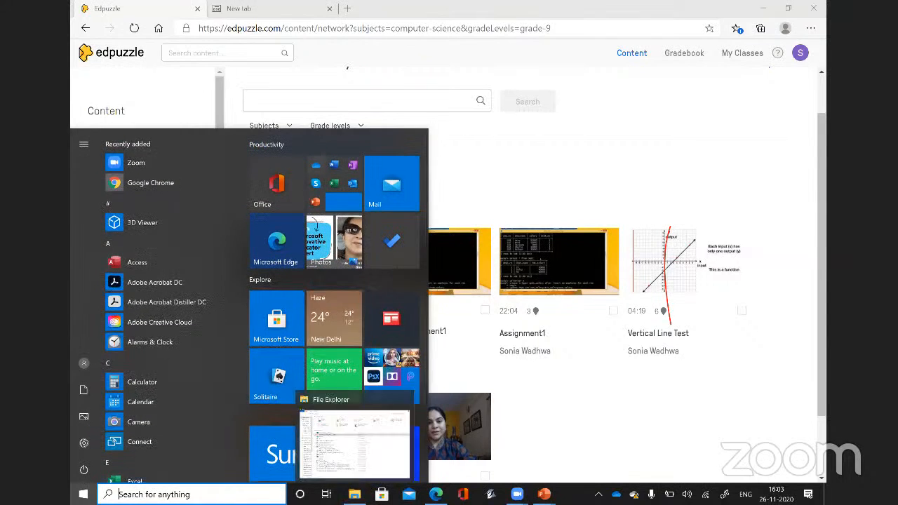
key(super)
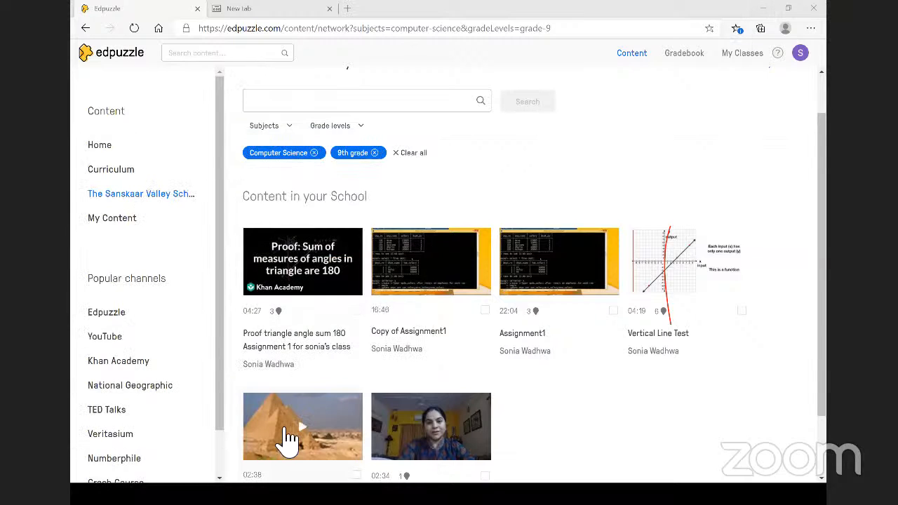
click(347, 8)
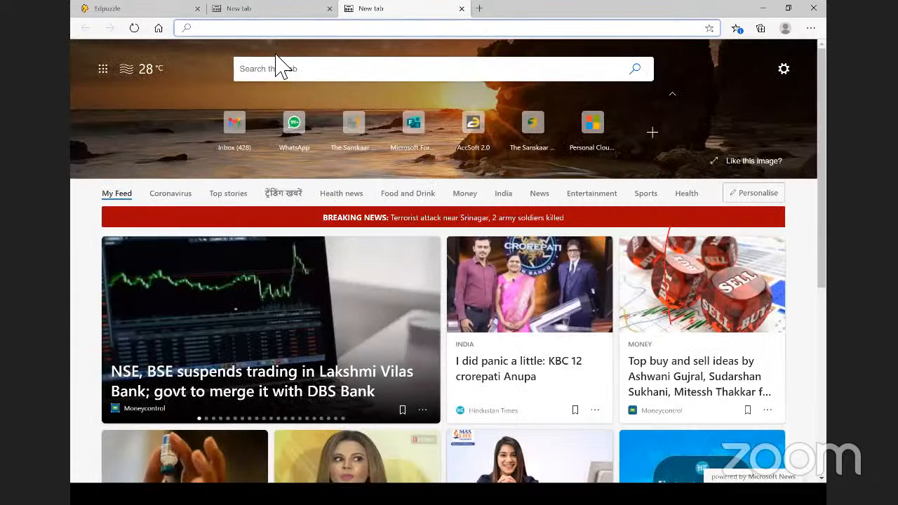
click(148, 10)
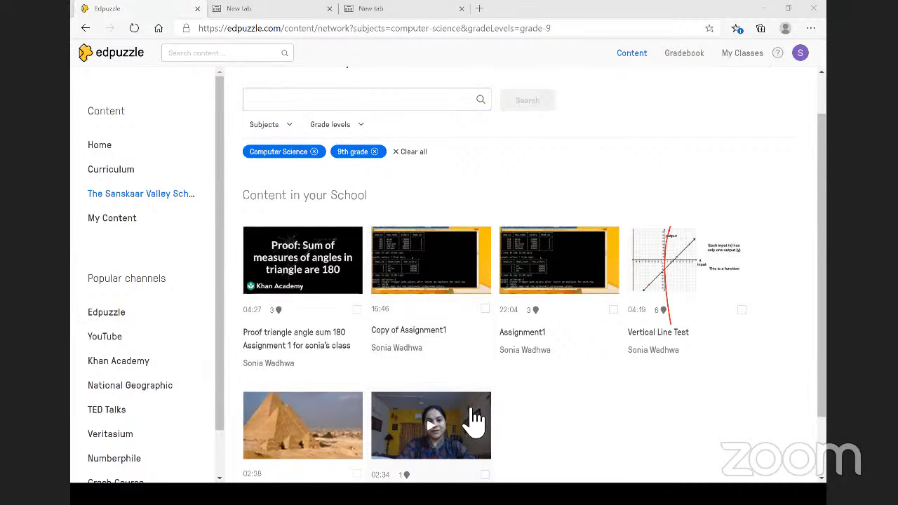
- Assign INPUT OUTPUT DEVICES to the teacher's class, starting today with Prevent Skipping on
scroll(476, 419, down, 1)
click(477, 342)
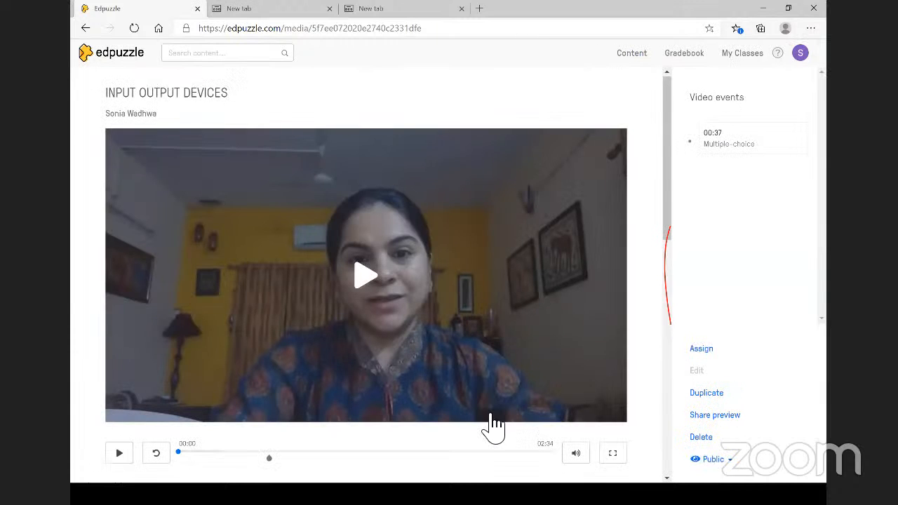
scroll(486, 425, down, 1)
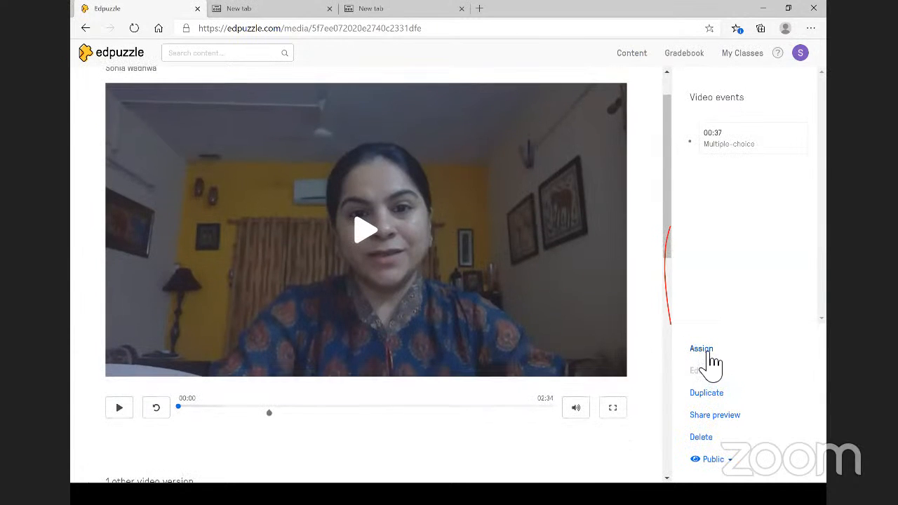
click(707, 353)
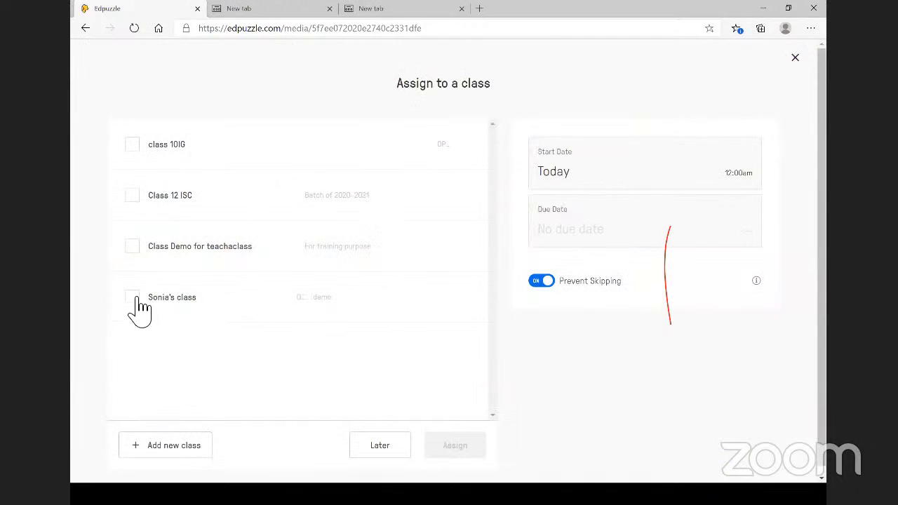
click(132, 297)
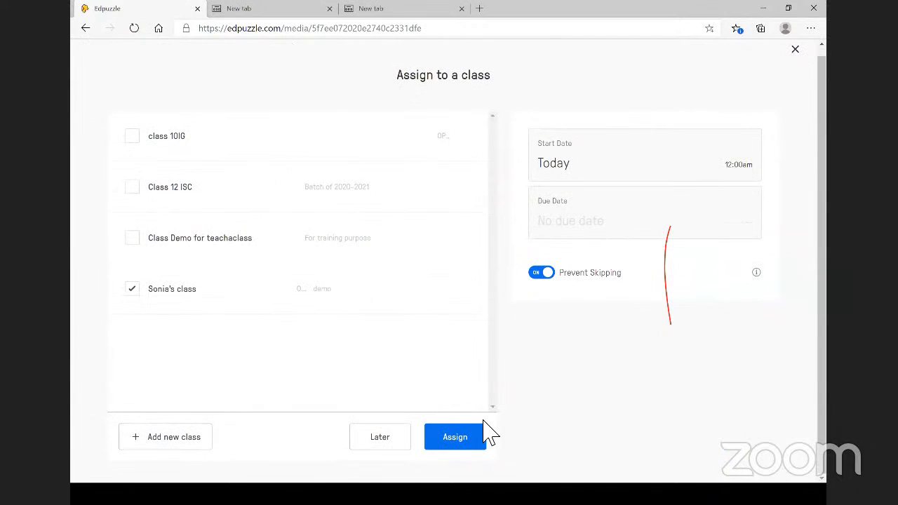
click(454, 436)
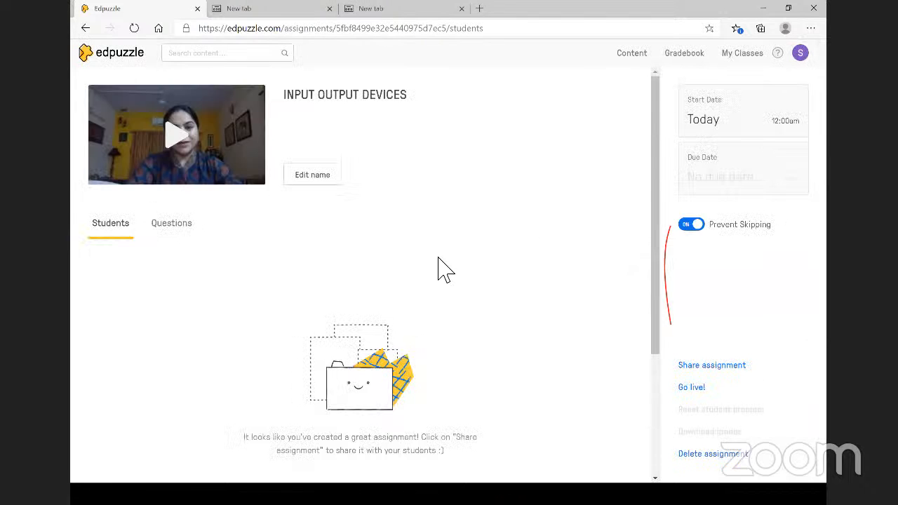
- Copy the INPUT OUTPUT DEVICES assignment link from the Share assignment dialog
scroll(441, 267, down, 2)
scroll(441, 267, up, 2)
click(694, 365)
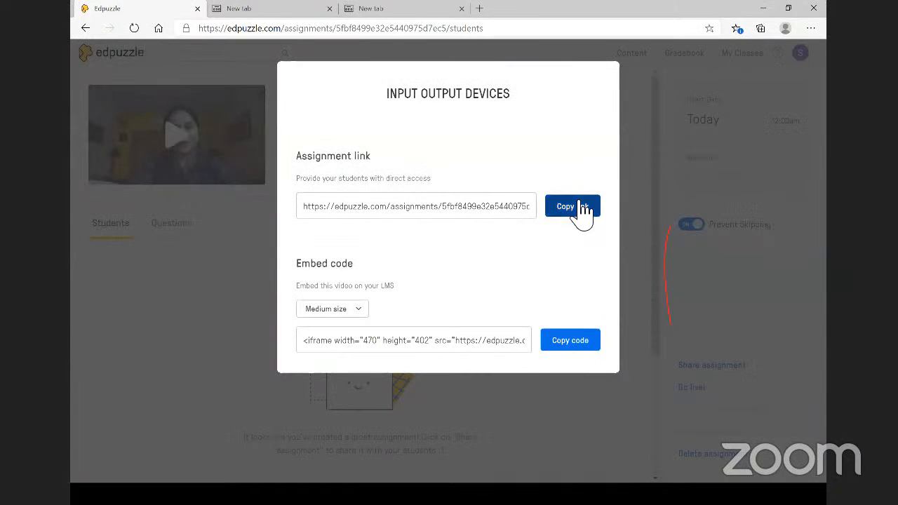
click(582, 206)
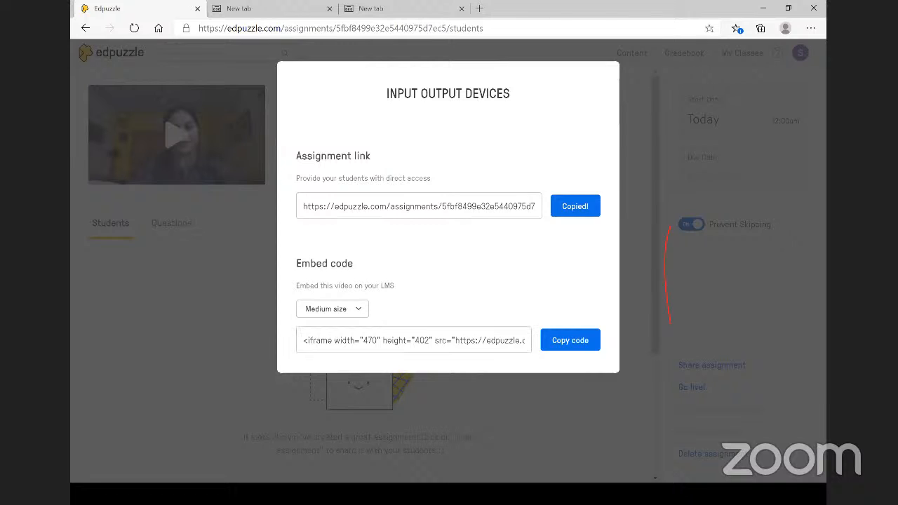
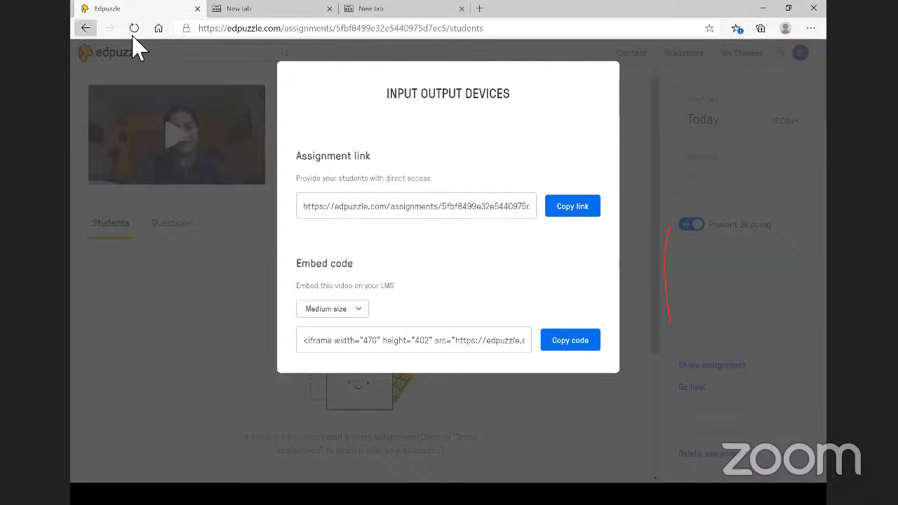
- From Content, open the Artificial_Intelligence_for_Good_ video in the Cut editor at its full 04:03
click(86, 28)
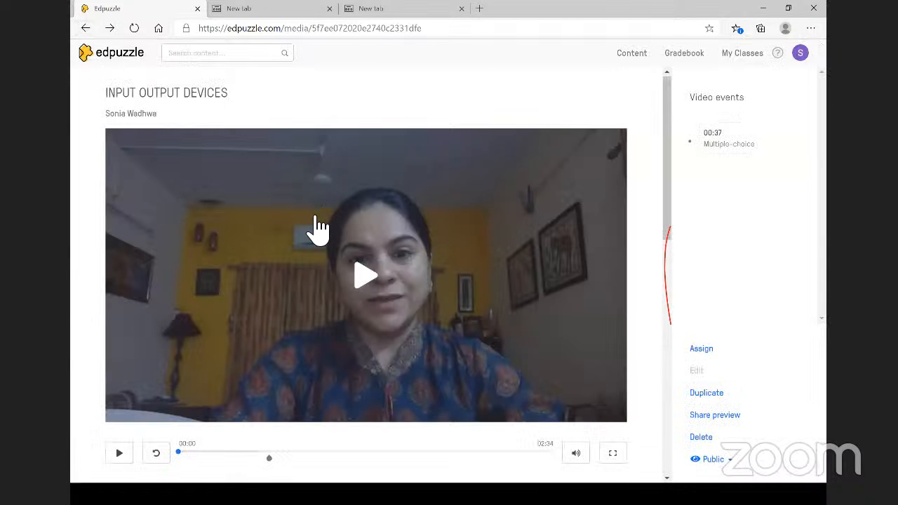
scroll(295, 220, down, 1)
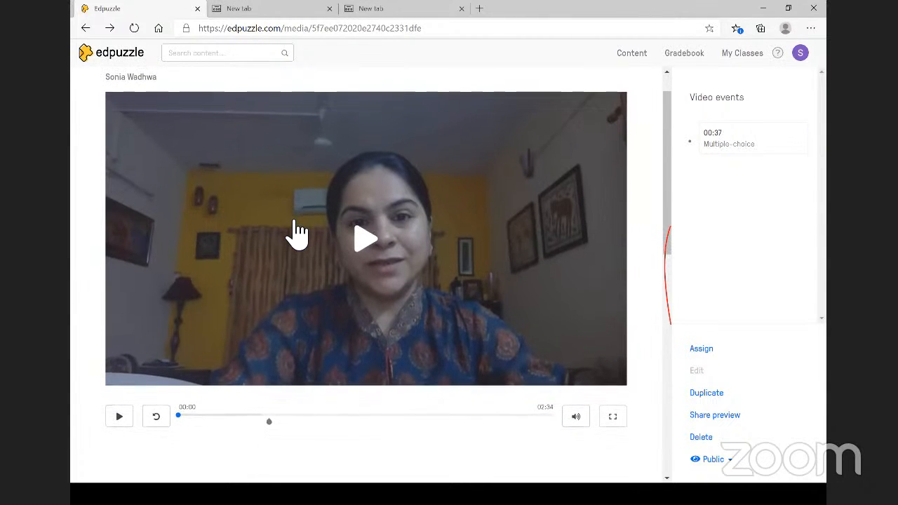
scroll(295, 220, up, 1)
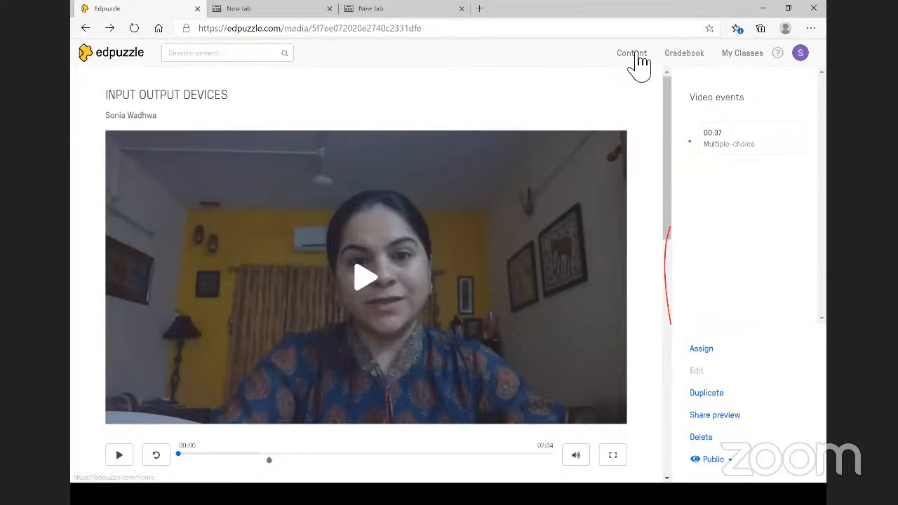
click(634, 54)
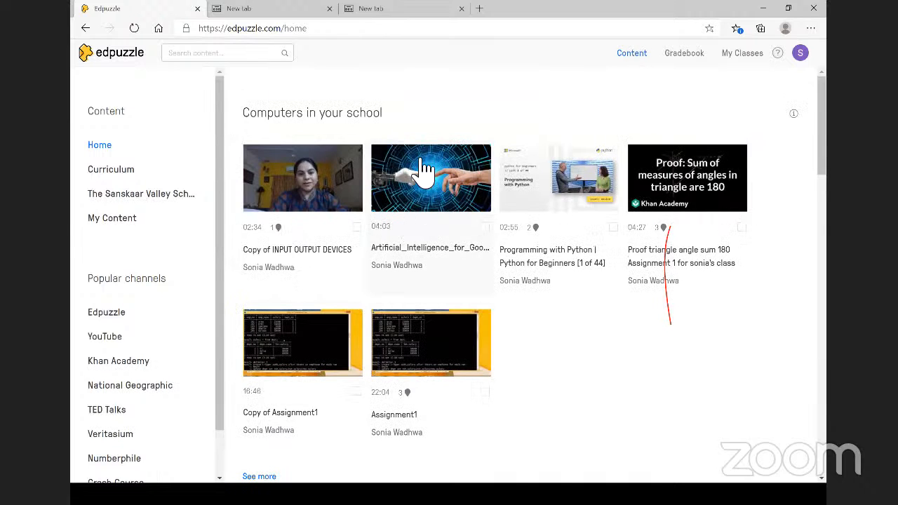
click(425, 172)
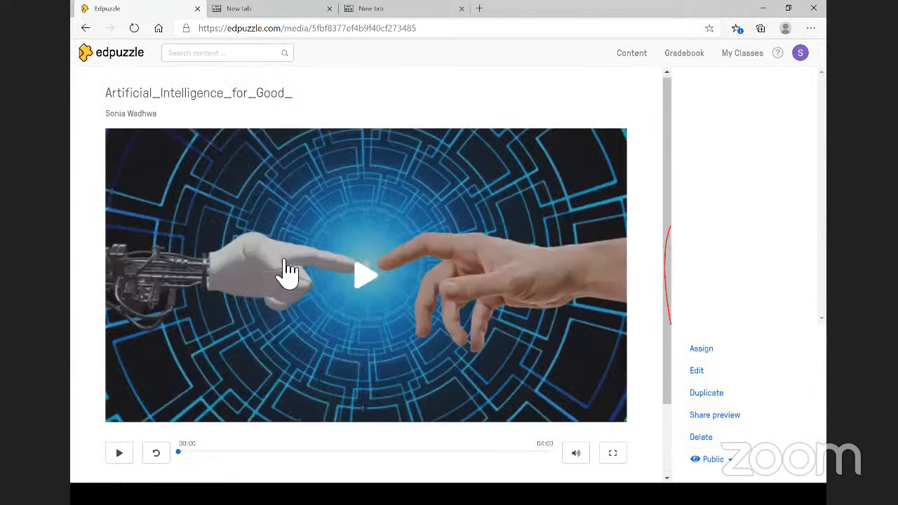
scroll(256, 344, down, 2)
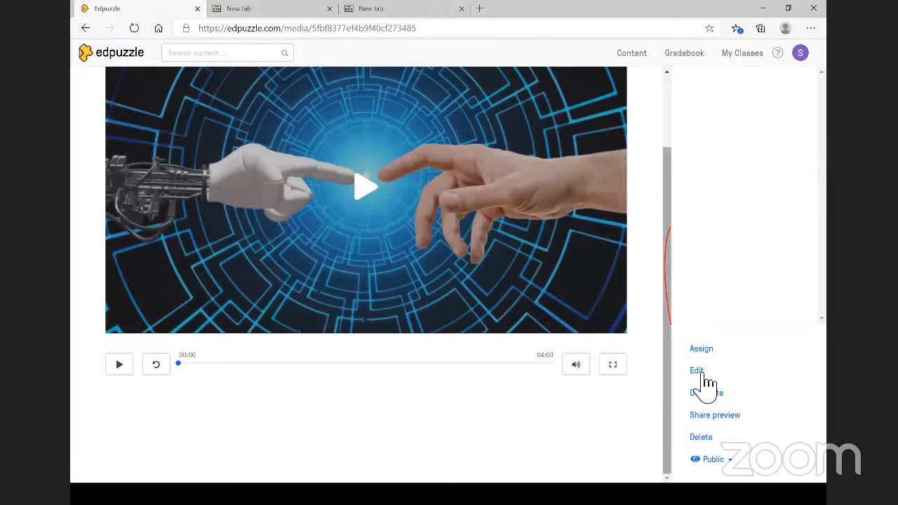
click(694, 372)
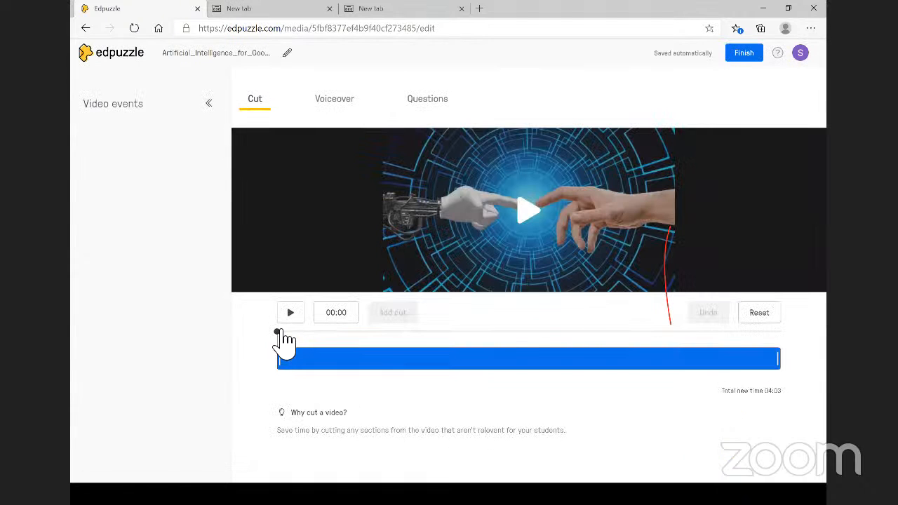
- Trial-trim the video's opening seconds and add a cut at the current time
click(317, 338)
drag(326, 337, 329, 336)
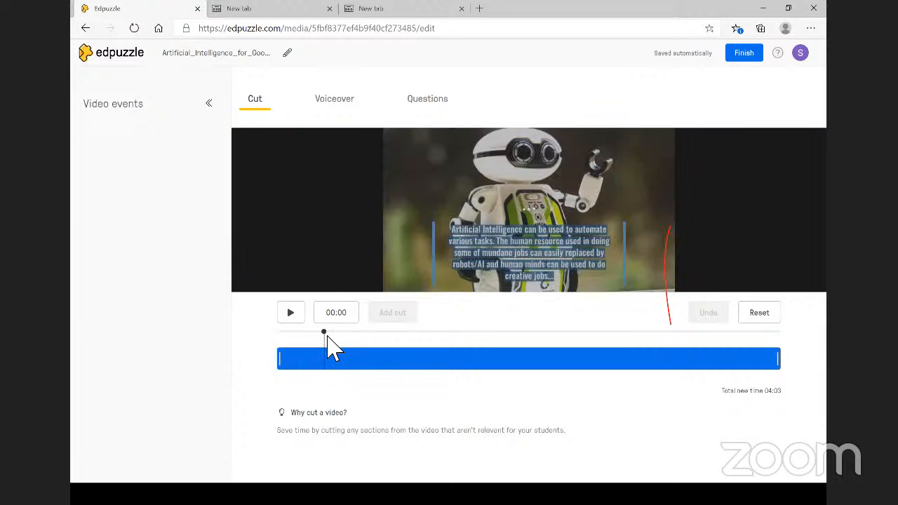
drag(333, 374, 353, 369)
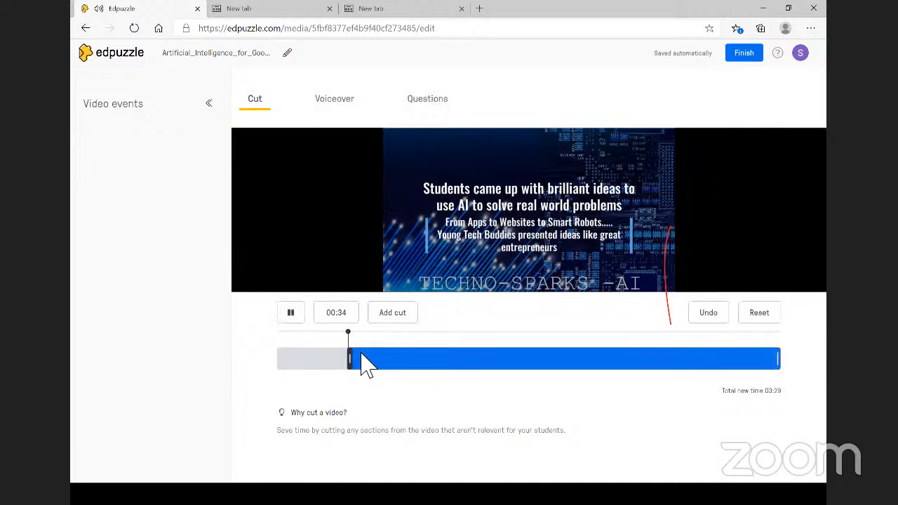
click(393, 321)
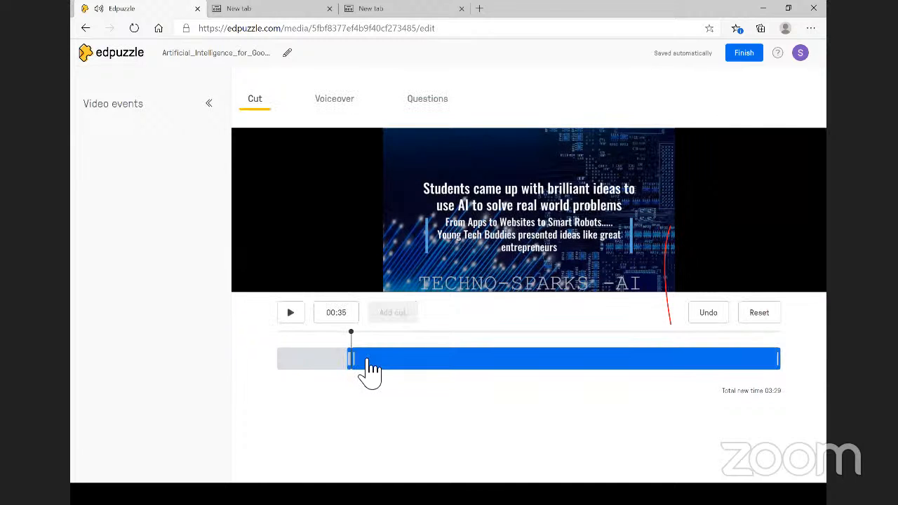
drag(369, 370, 382, 356)
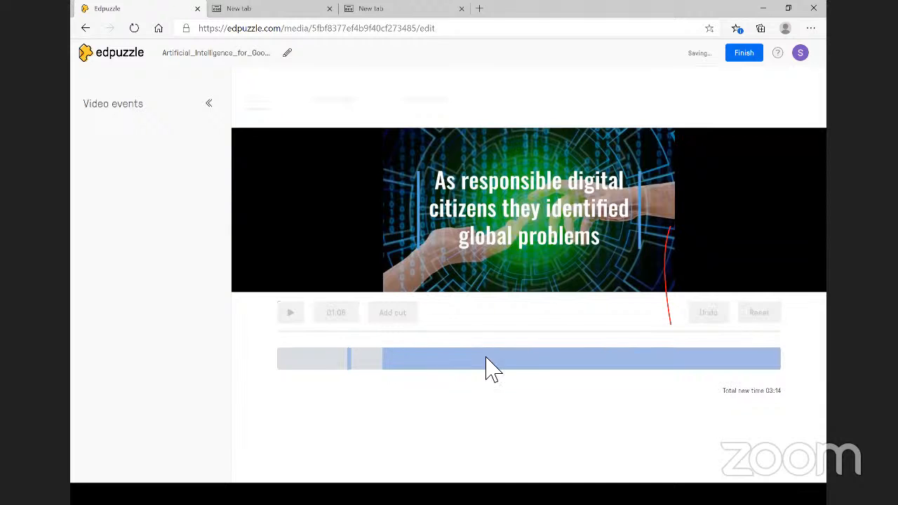
- Delete the cut marker, move the playhead to 00:52, and reset all cuts
click(354, 361)
click(351, 359)
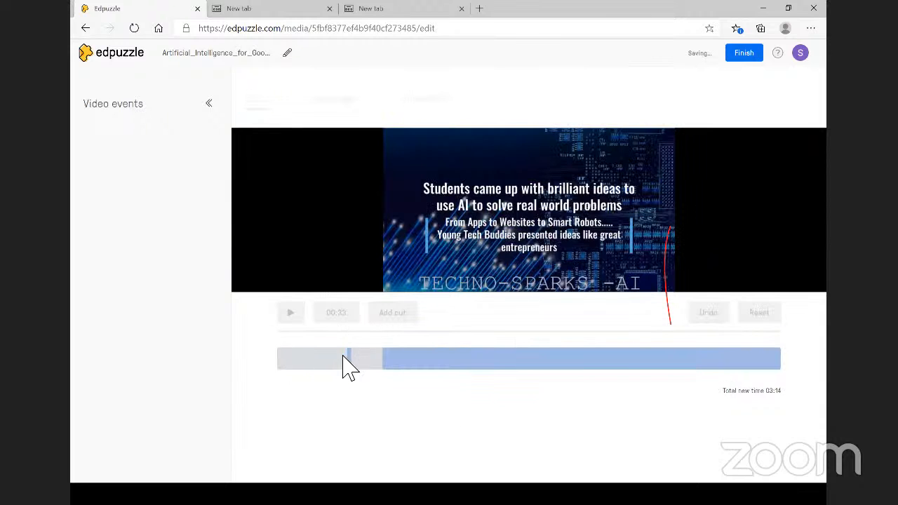
right_click(352, 364)
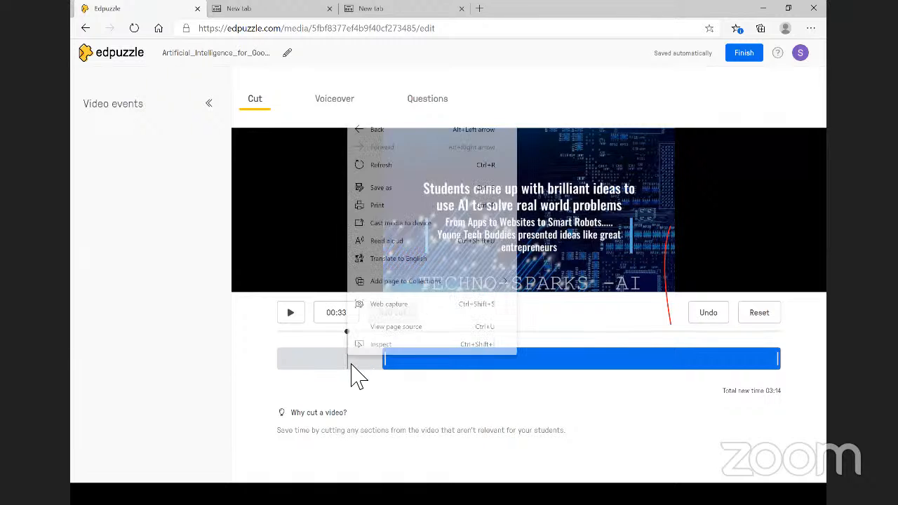
click(368, 375)
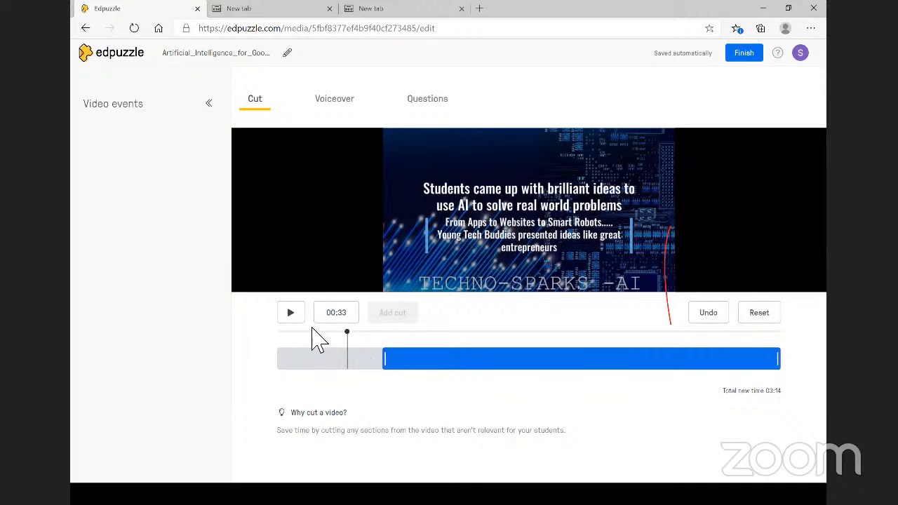
drag(349, 334, 388, 345)
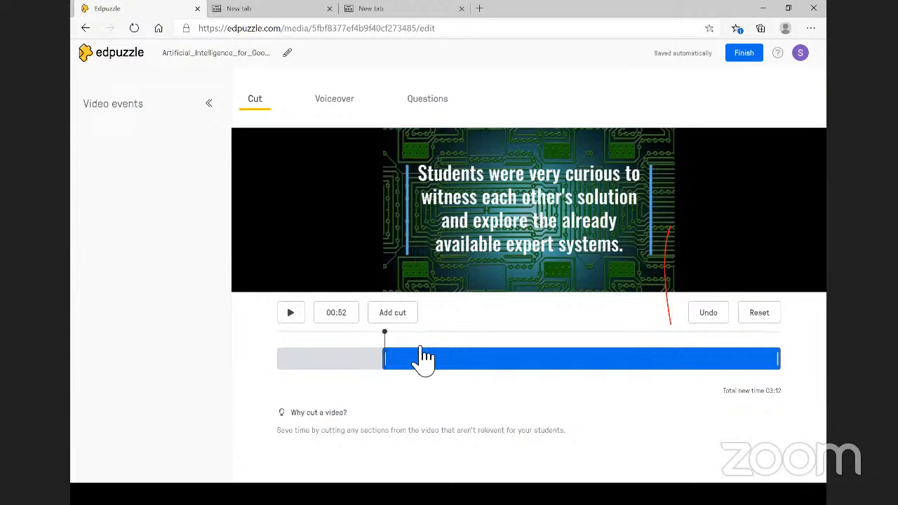
click(767, 314)
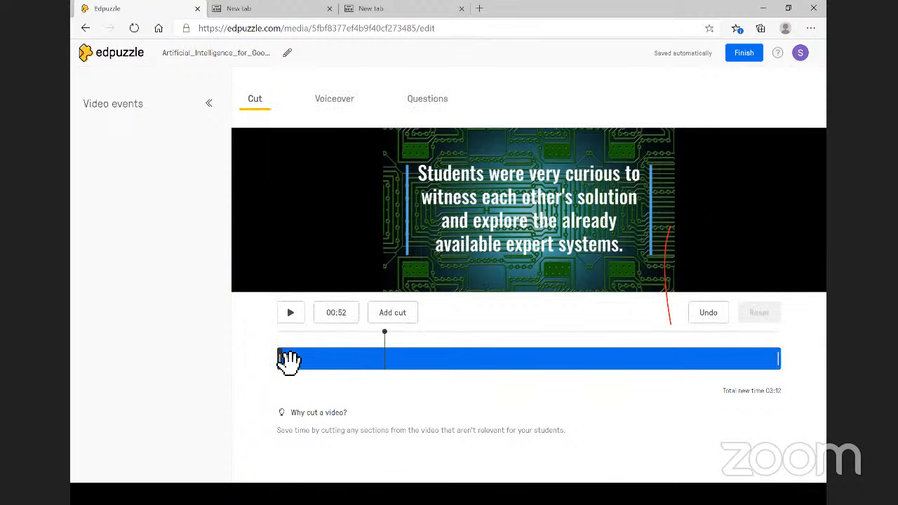
- Trim the clip to start at 00:15 and pull its end back toward the start
drag(385, 332, 306, 341)
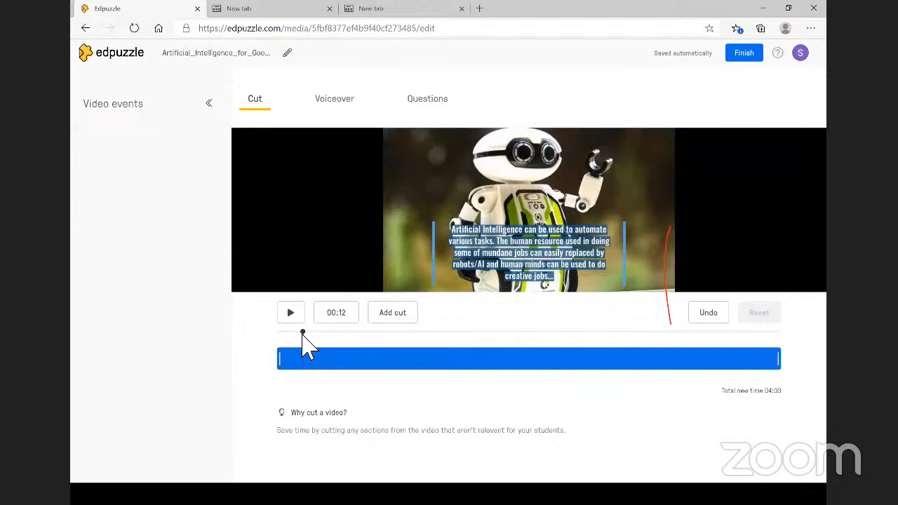
click(274, 350)
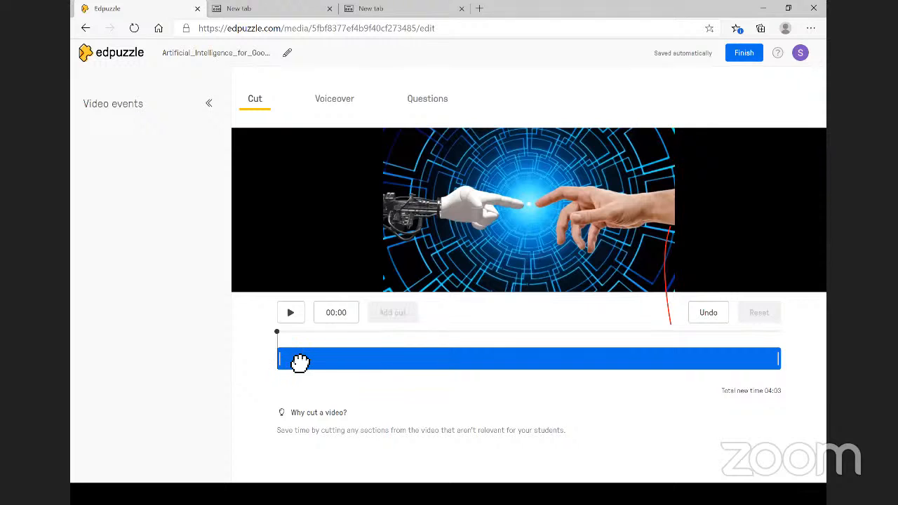
drag(300, 361, 319, 362)
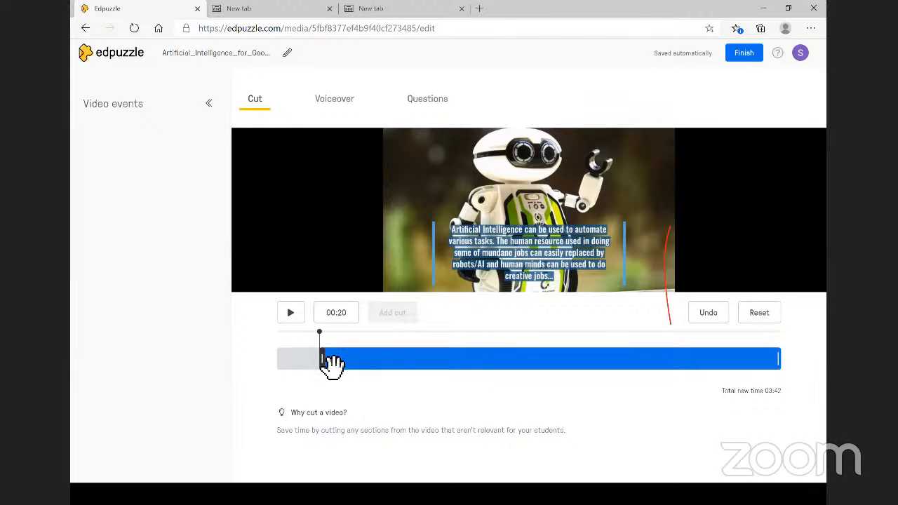
right_click(322, 362)
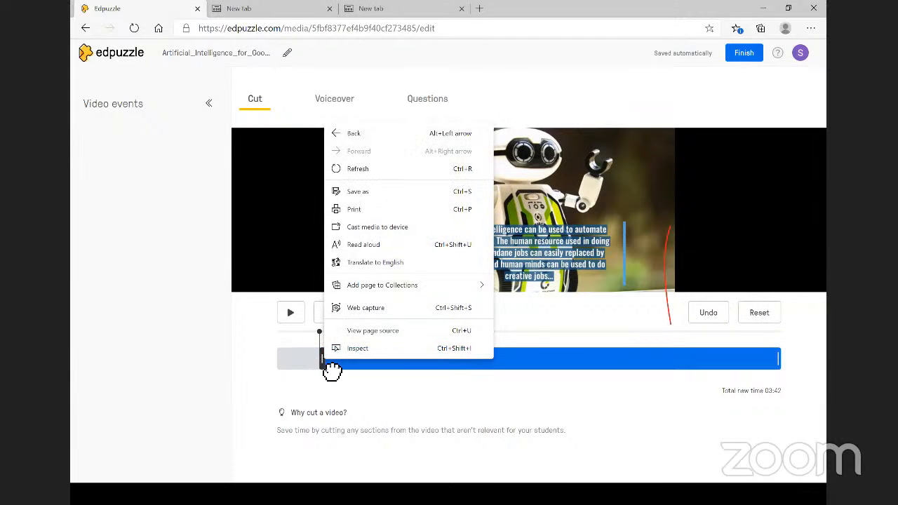
click(322, 360)
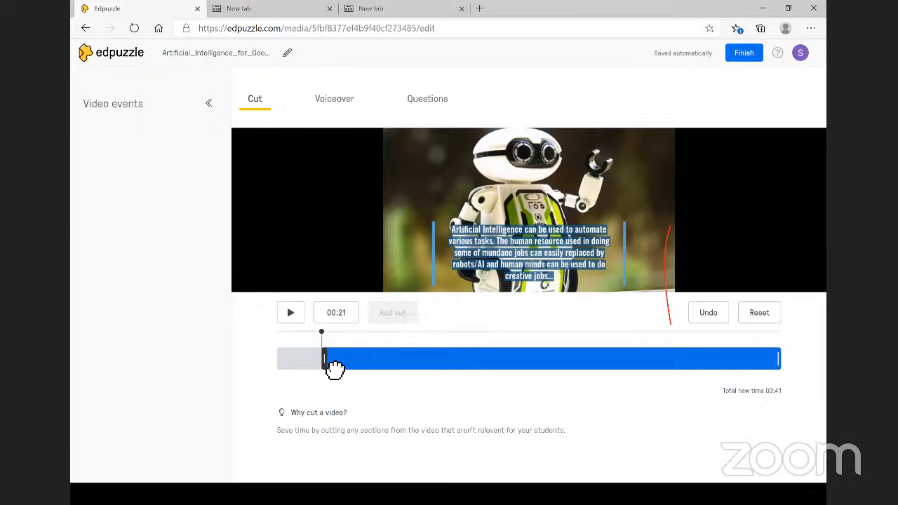
drag(332, 362, 309, 361)
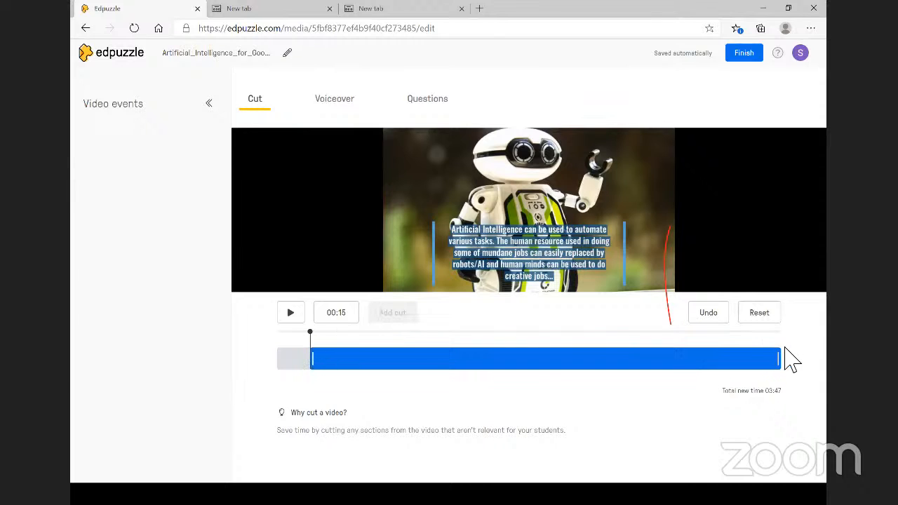
drag(779, 357, 361, 360)
- Fine-tune the kept section, preview it, and extend its end to 00:37, then reset all trims
click(344, 359)
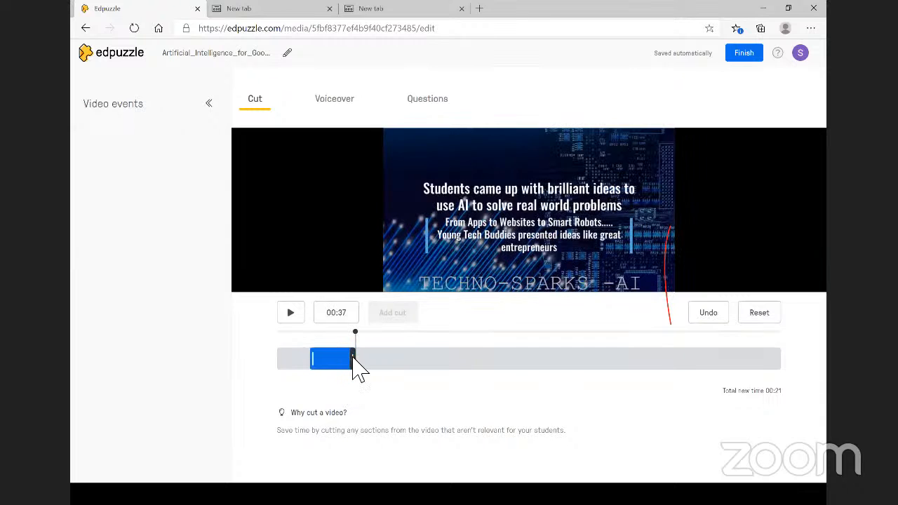
right_click(354, 356)
key(Escape)
click(347, 359)
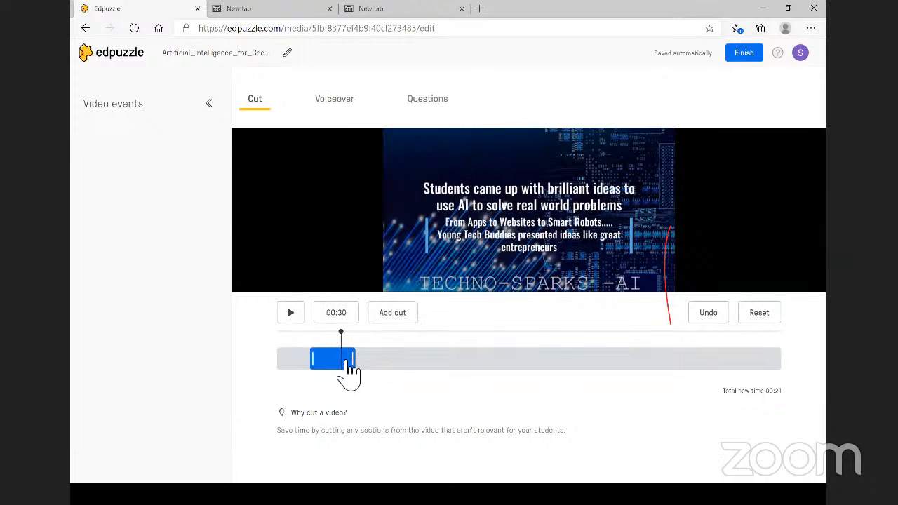
drag(308, 360, 300, 366)
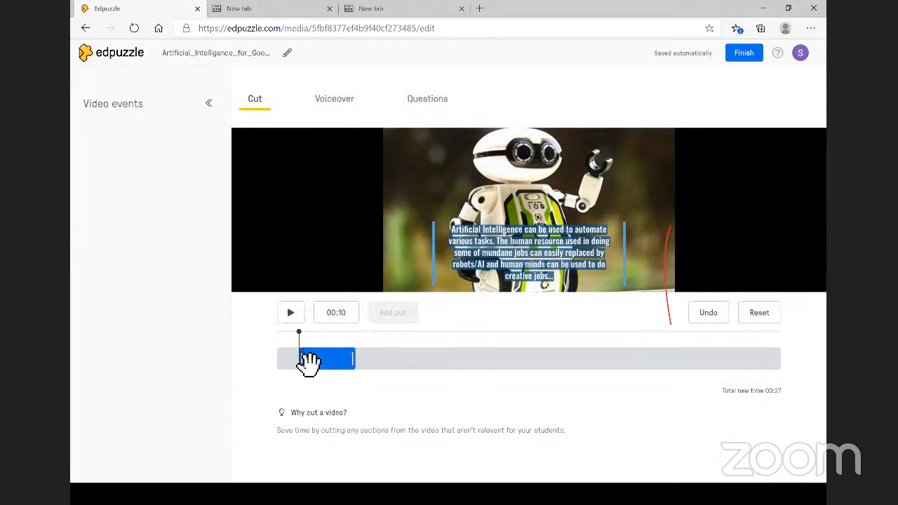
drag(302, 363, 291, 361)
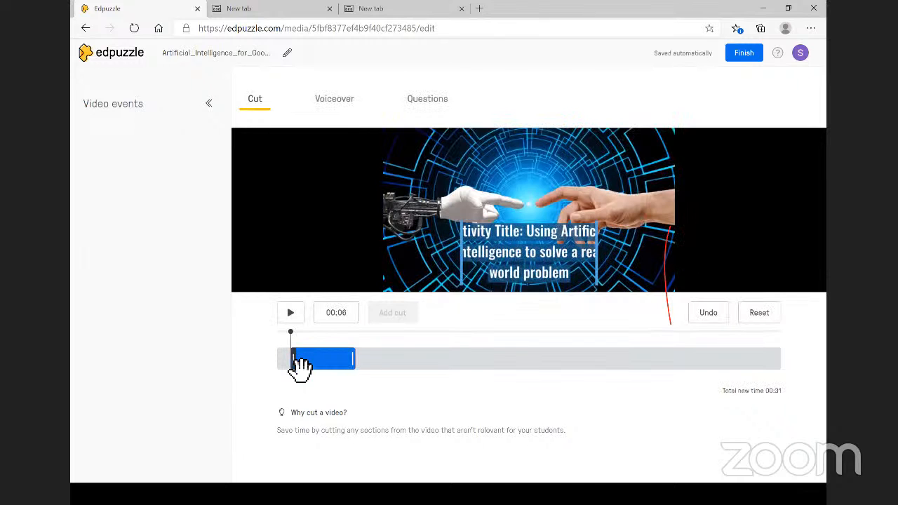
click(291, 313)
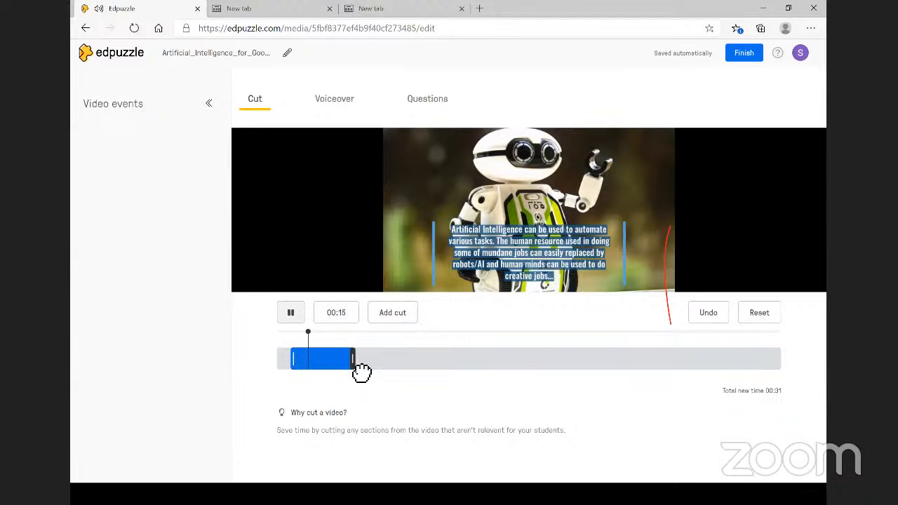
drag(369, 363, 376, 360)
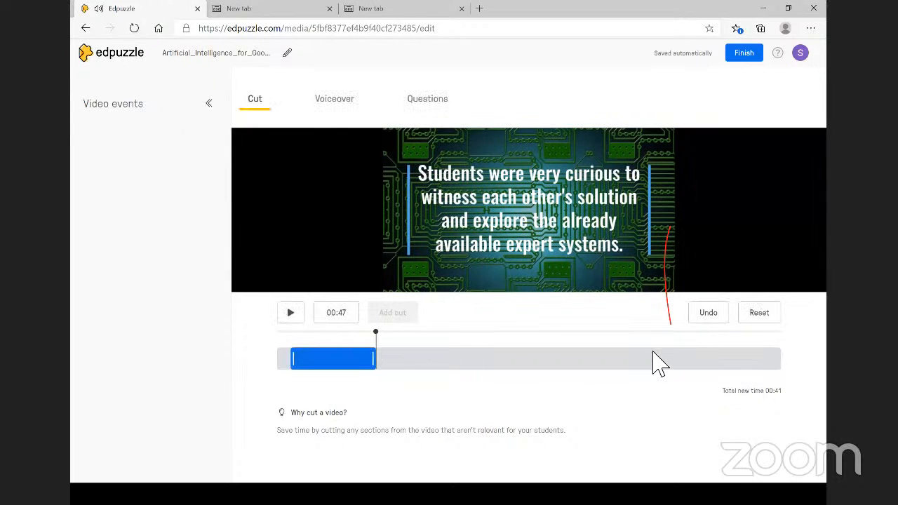
click(768, 317)
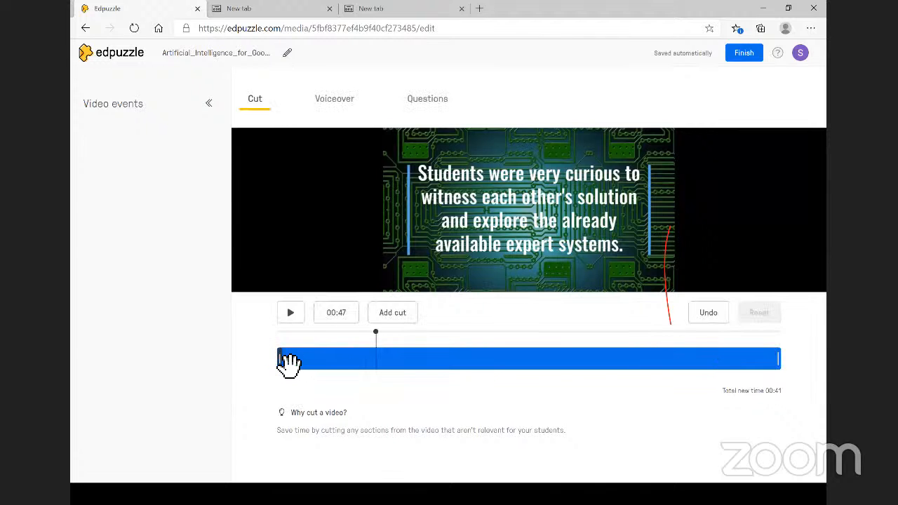
- Trim the clip to keep only roughly 03:35–03:56, a total new time of 00:21
drag(288, 362, 722, 379)
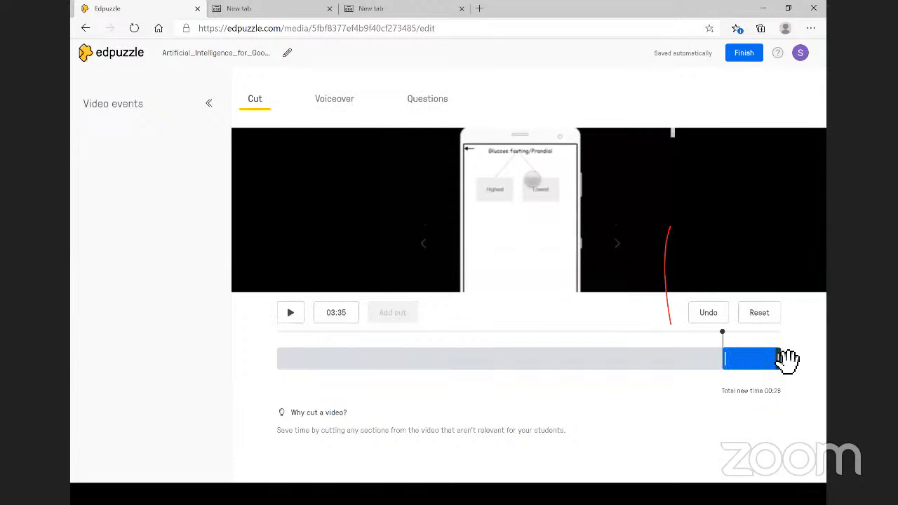
click(767, 357)
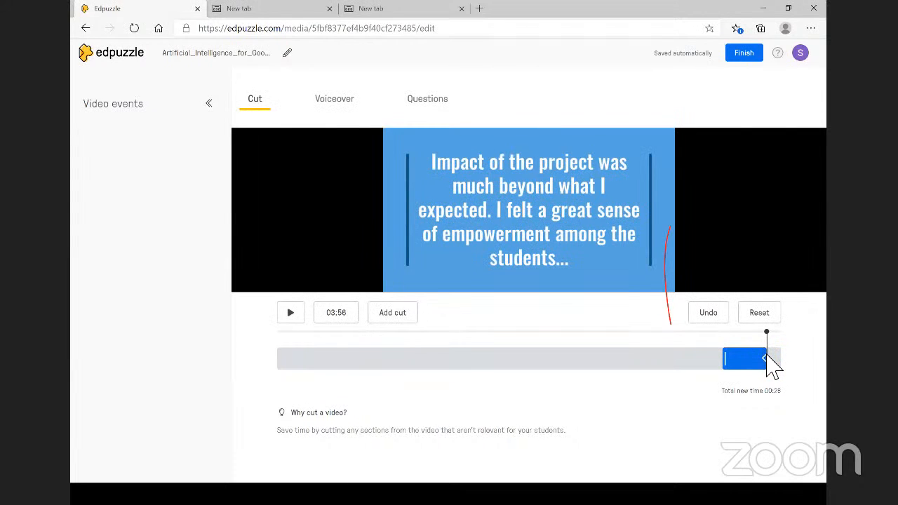
drag(767, 355, 766, 355)
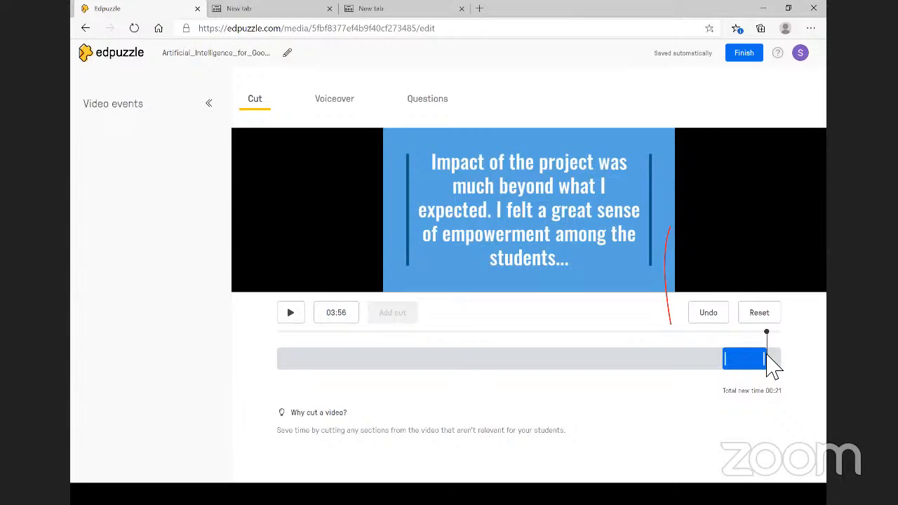
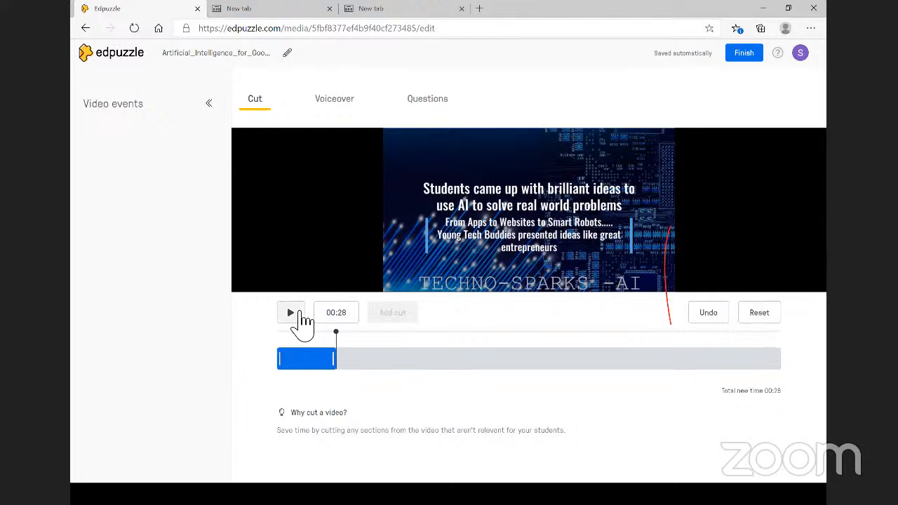
- Reset the existing 00:28 cut in the Cut tab so the full-length video is restored
click(758, 312)
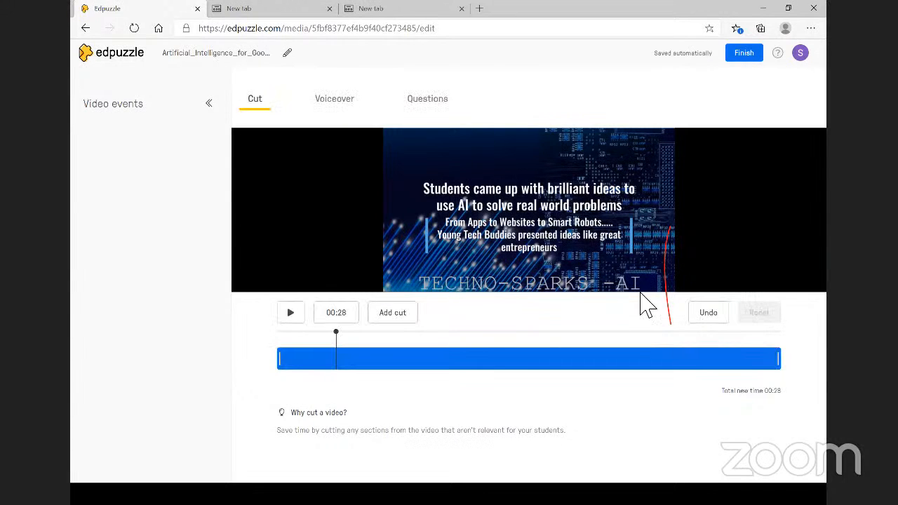
- Add a trial cut and widen it along the timeline, then reset all cuts
click(393, 313)
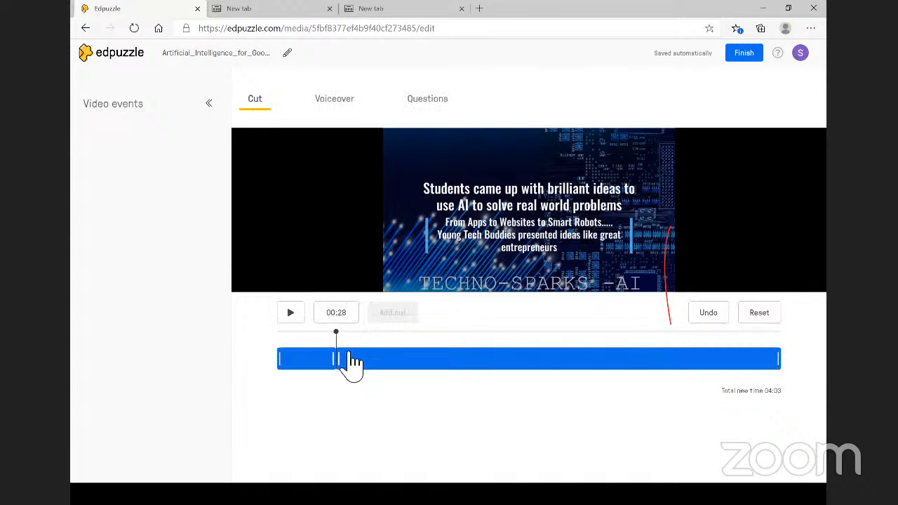
drag(352, 367, 395, 369)
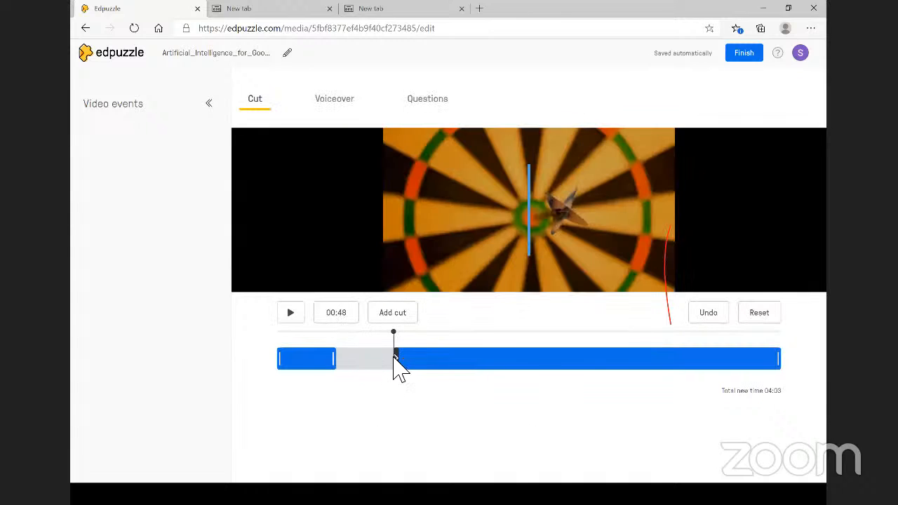
click(395, 314)
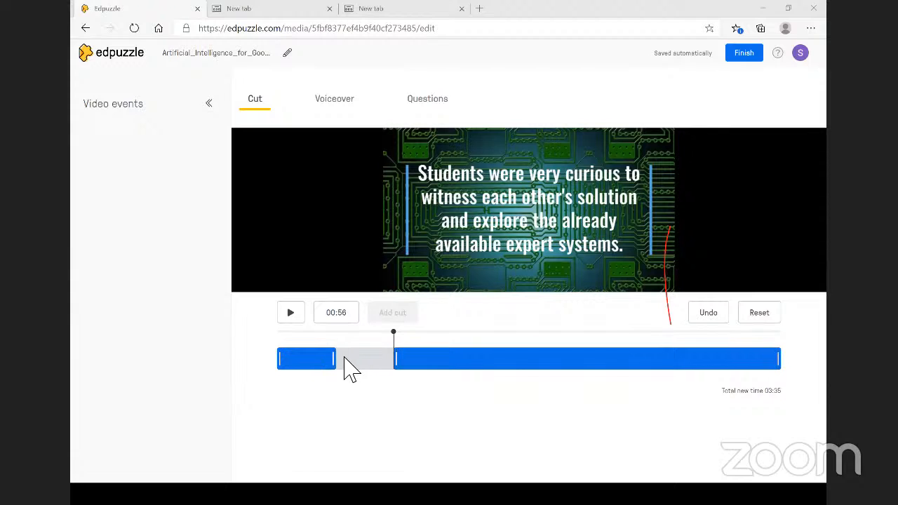
click(763, 315)
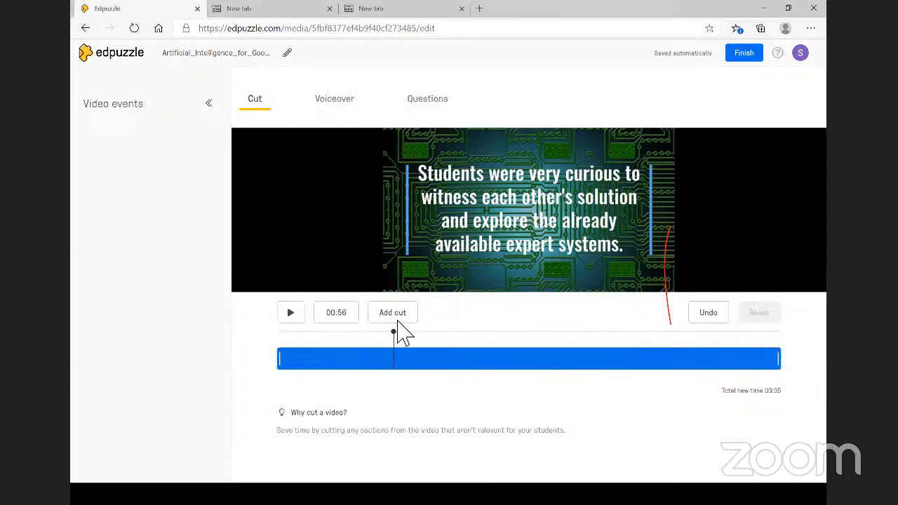
- Cut out the section from about 00:31 to 00:59, leaving a 03:34 total
drag(391, 332, 363, 333)
click(398, 324)
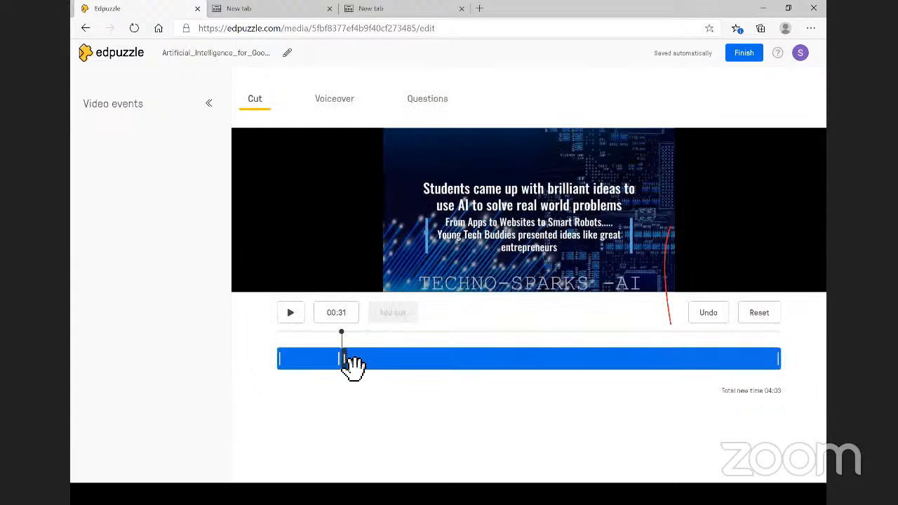
drag(354, 370, 400, 367)
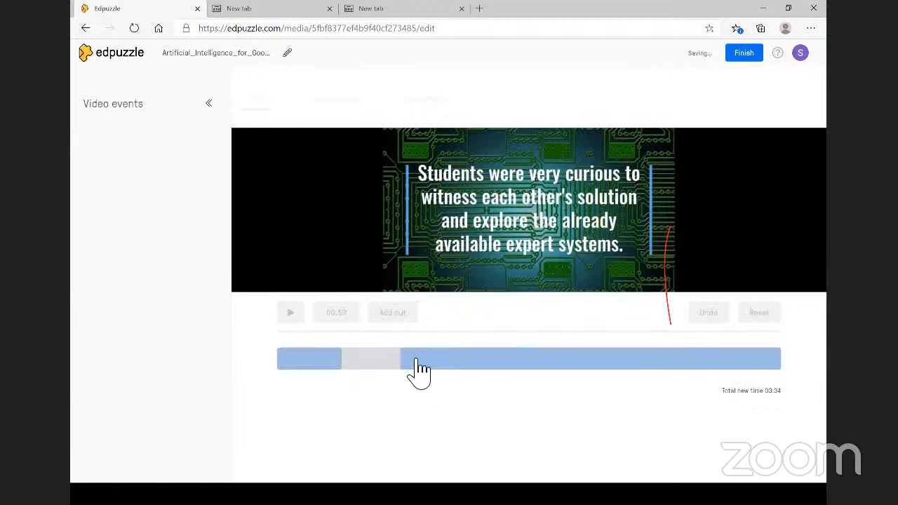
drag(402, 332, 492, 344)
- Add a second cut from 1:44 to about 2:07, bringing the total to 03:11
click(492, 357)
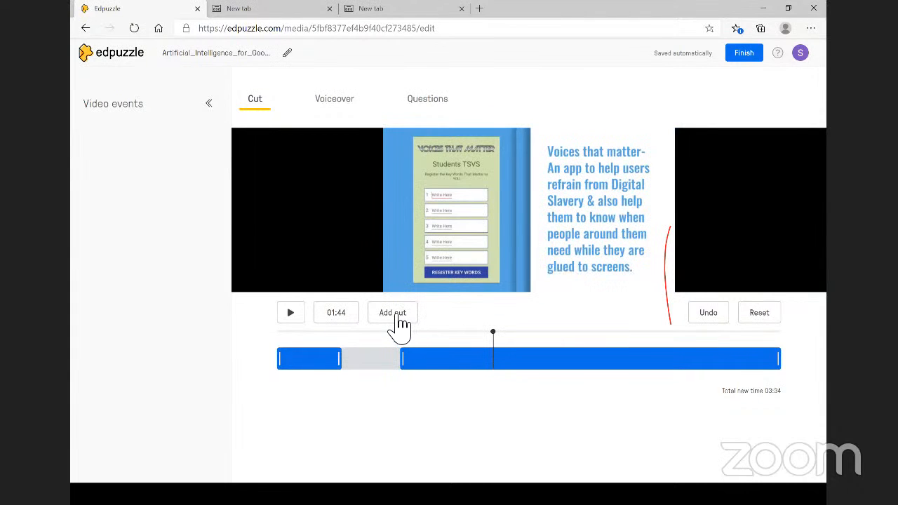
click(396, 319)
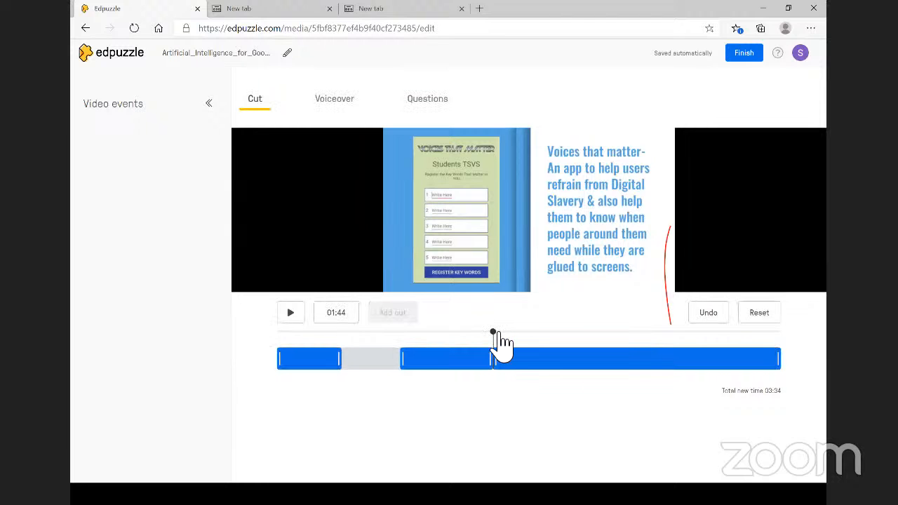
drag(514, 334, 550, 333)
right_click(549, 336)
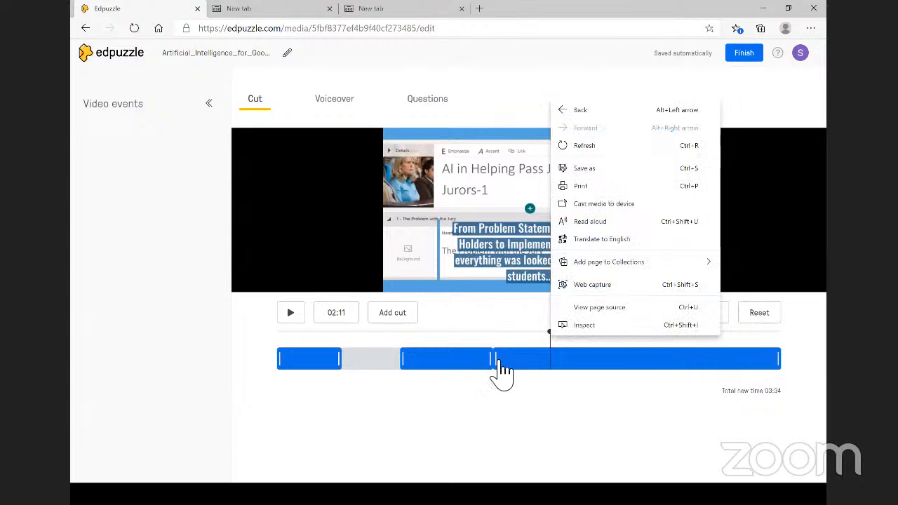
drag(497, 366, 541, 369)
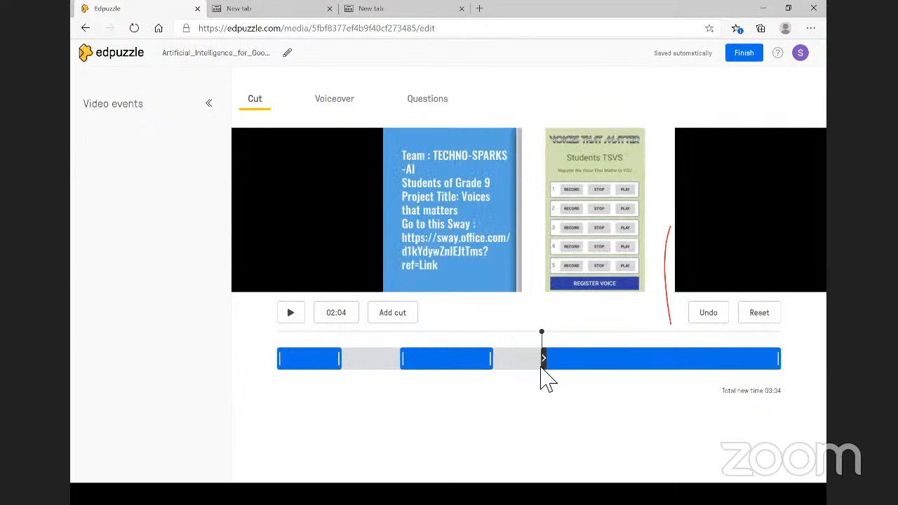
right_click(542, 367)
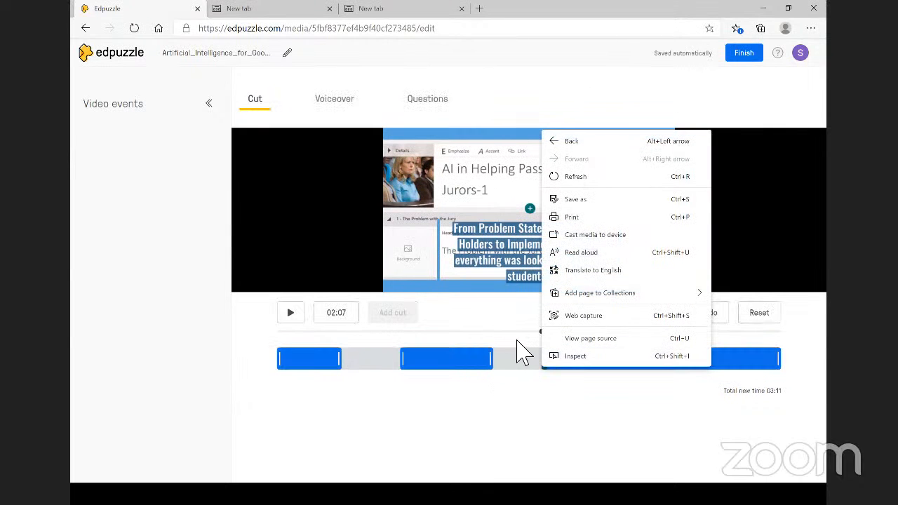
click(521, 350)
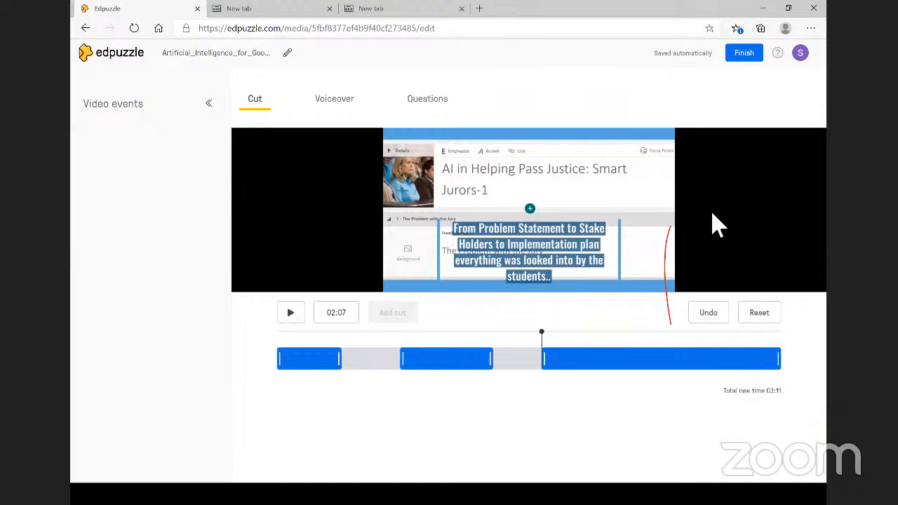
click(753, 60)
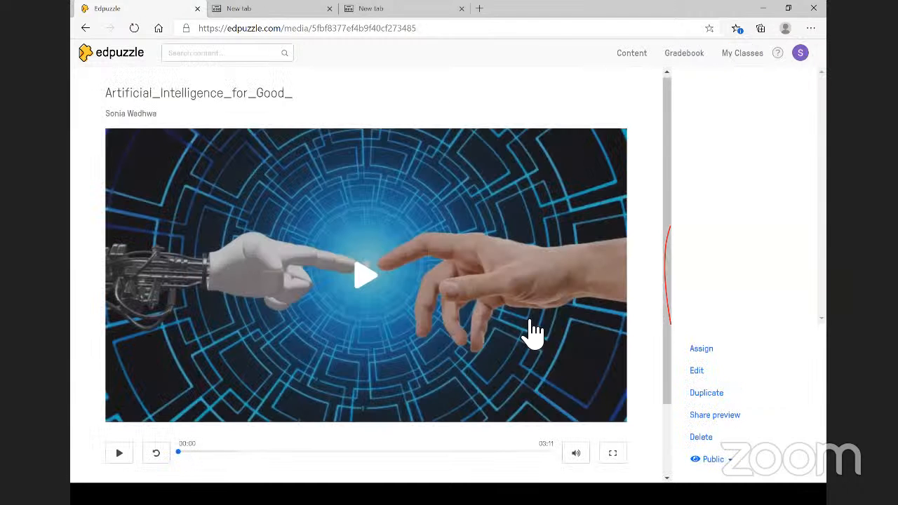
scroll(533, 333, down, 1)
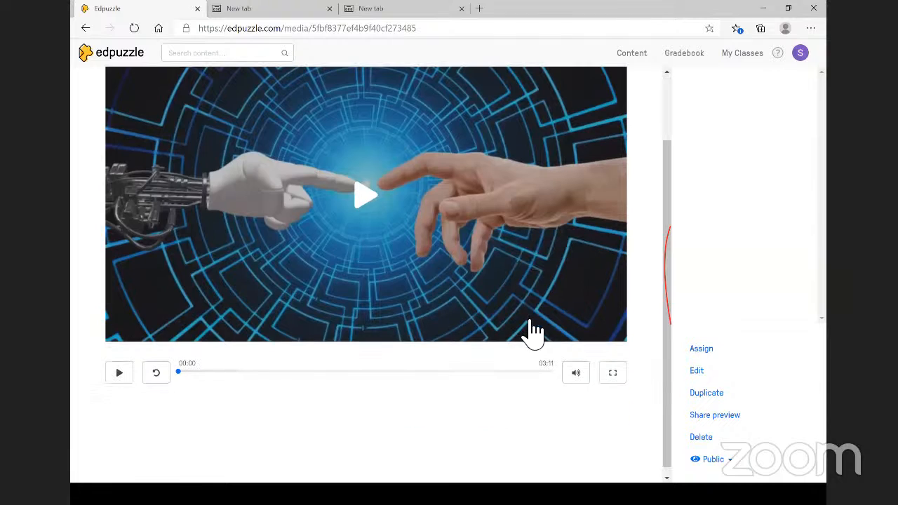
click(699, 372)
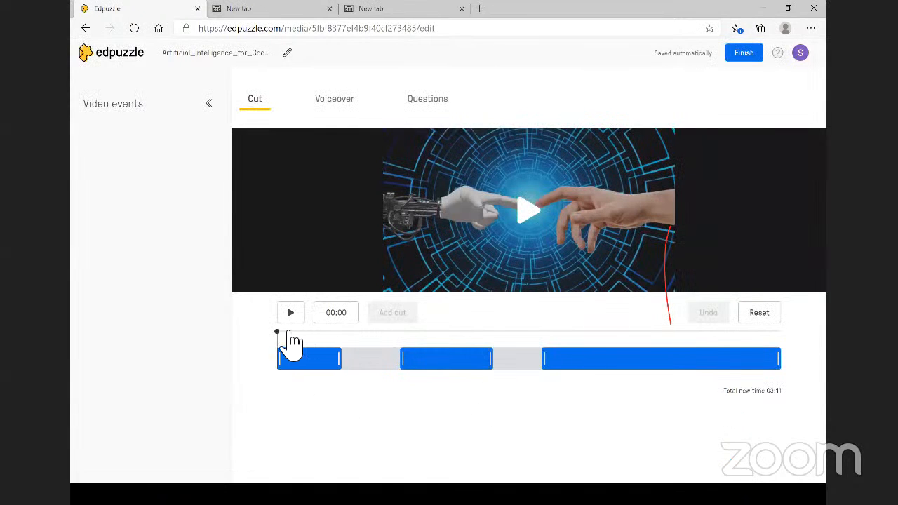
- Add a third cut from about 02:57 to 03:23, reducing the total to 02:45
click(513, 370)
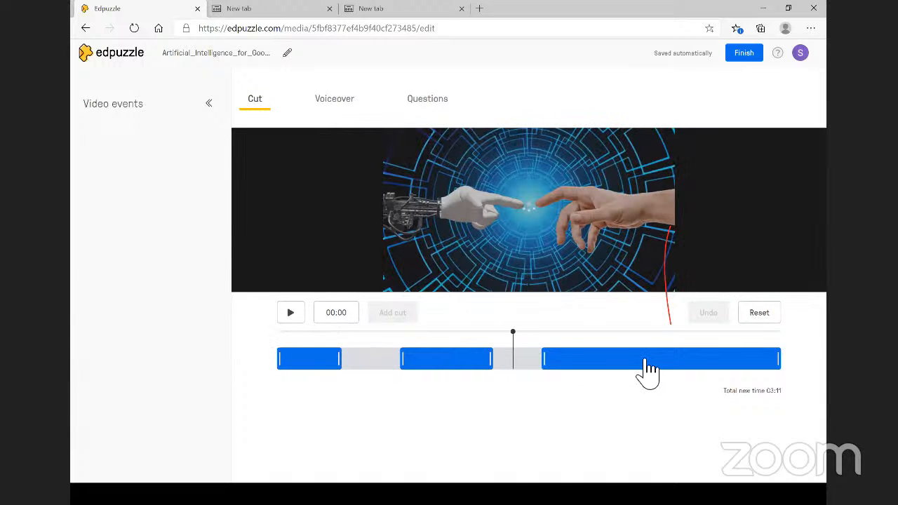
click(642, 370)
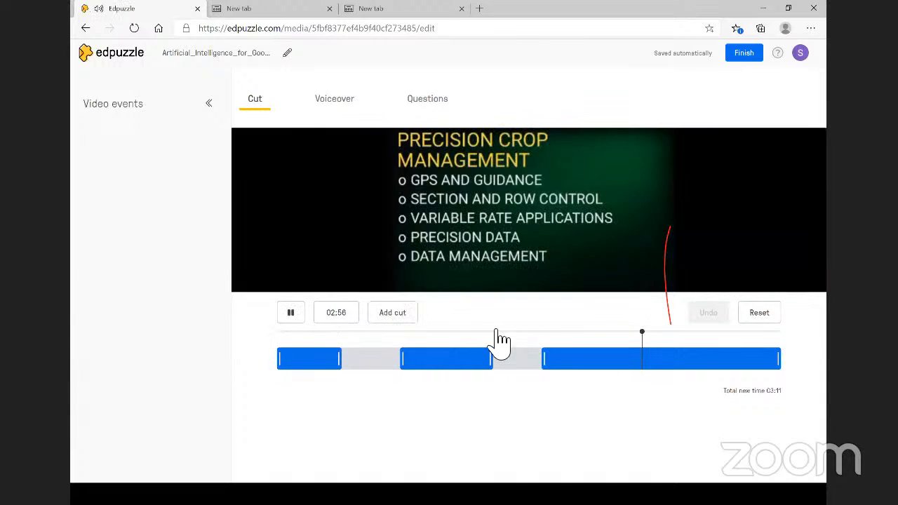
click(391, 316)
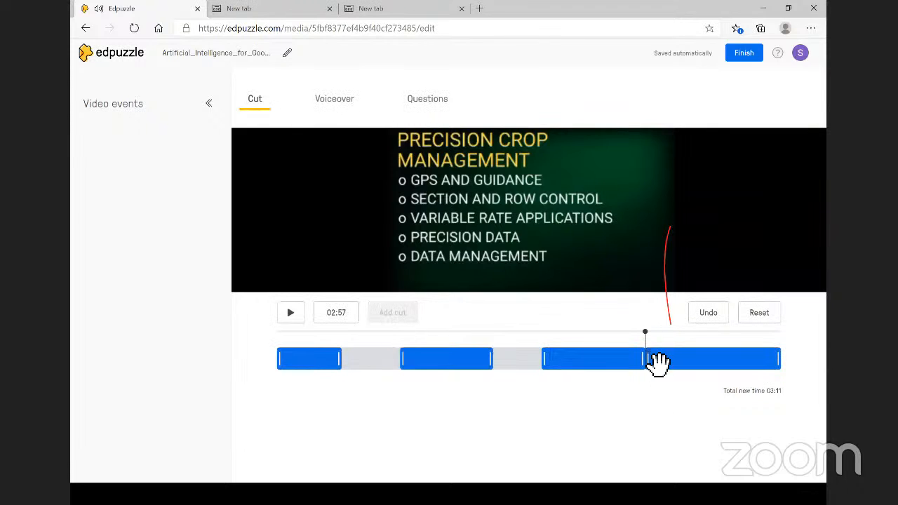
drag(648, 360, 694, 366)
right_click(685, 366)
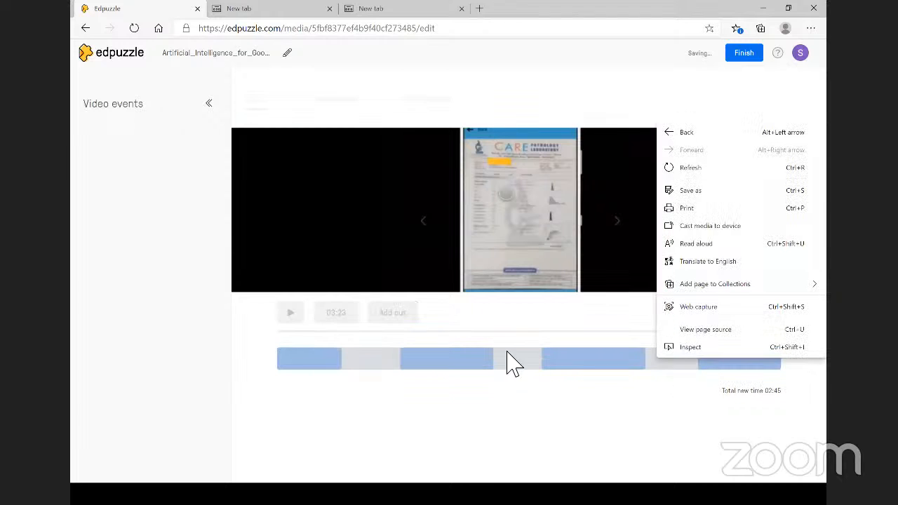
key(Escape)
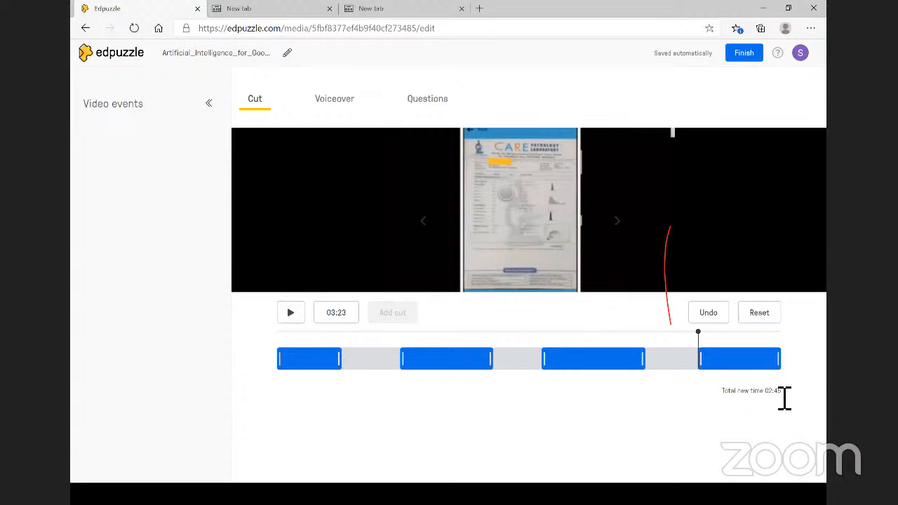
- Finish editing, confirm the 02:45 length on the video page, and return to Edpuzzle home
click(744, 53)
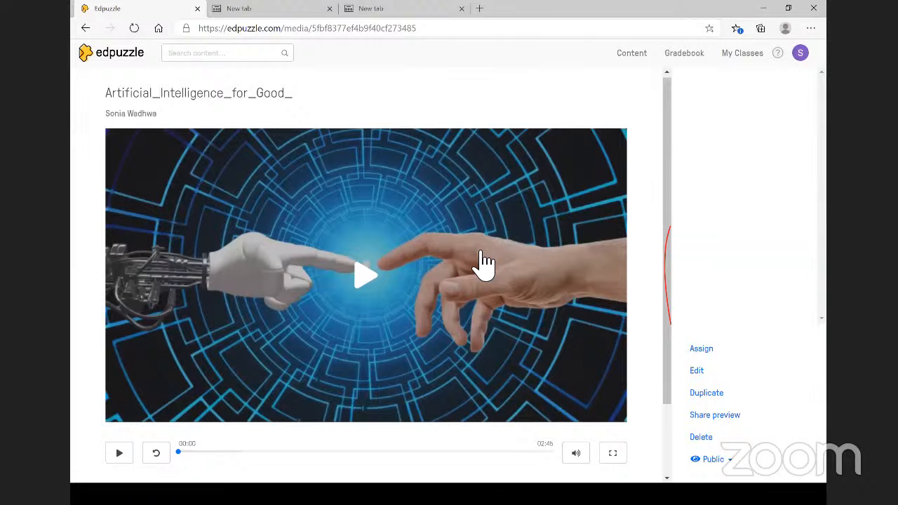
scroll(484, 263, down, 1)
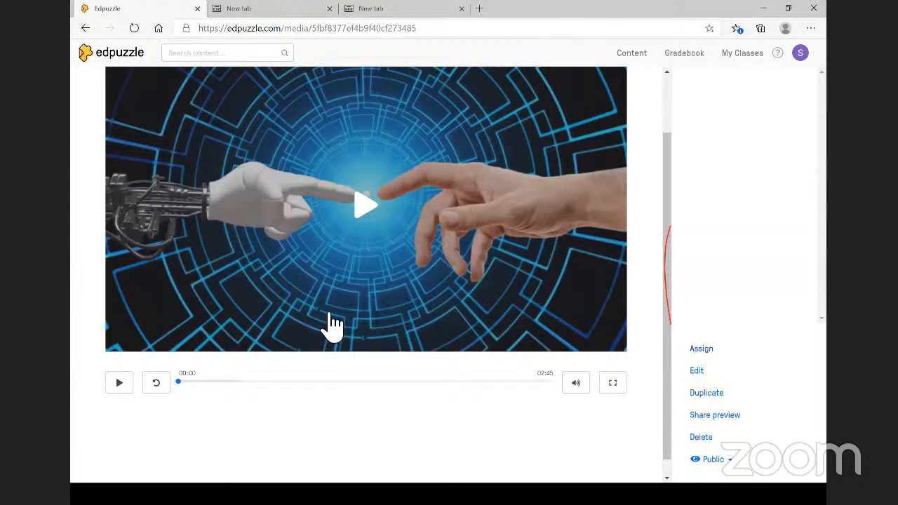
scroll(330, 324, up, 2)
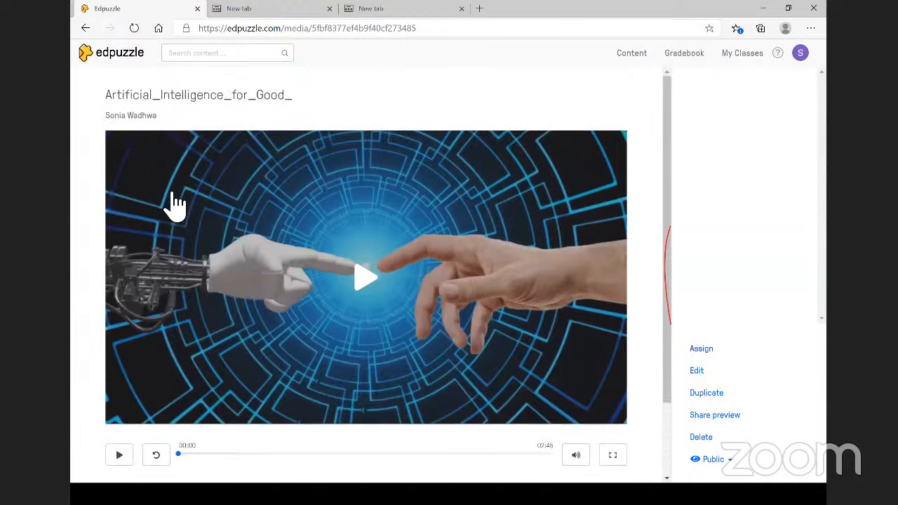
click(91, 66)
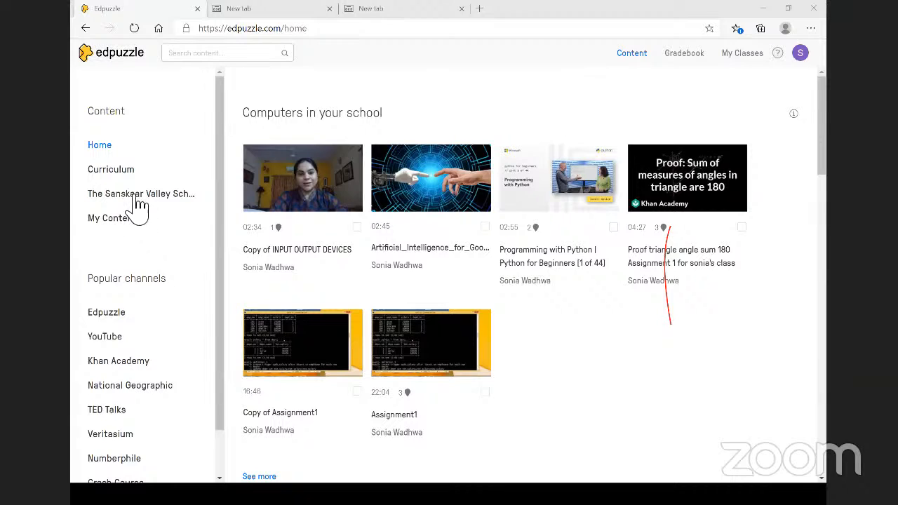
click(162, 200)
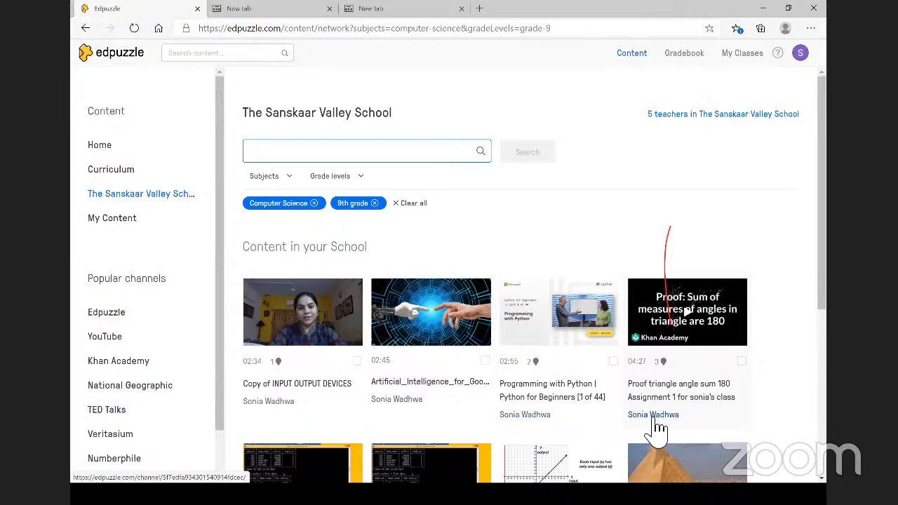
scroll(656, 428, down, 1)
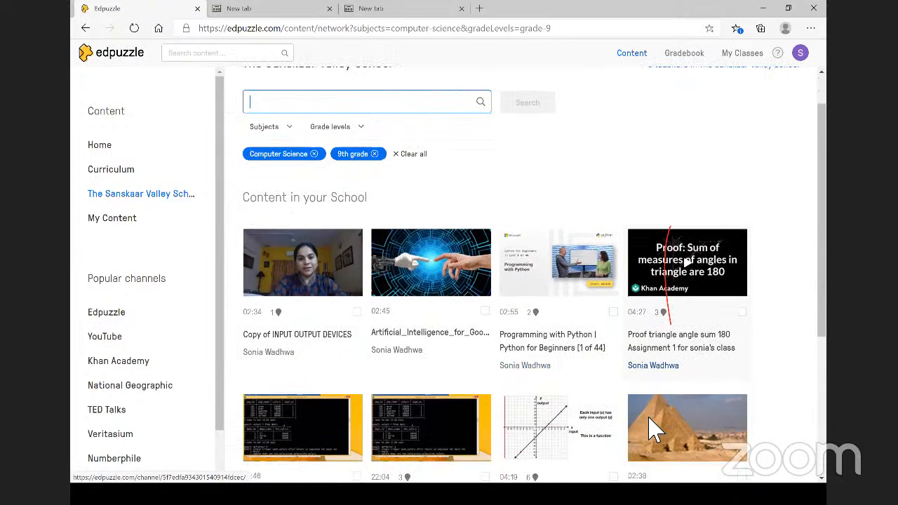
scroll(652, 424, down, 1)
scroll(449, 435, down, 1)
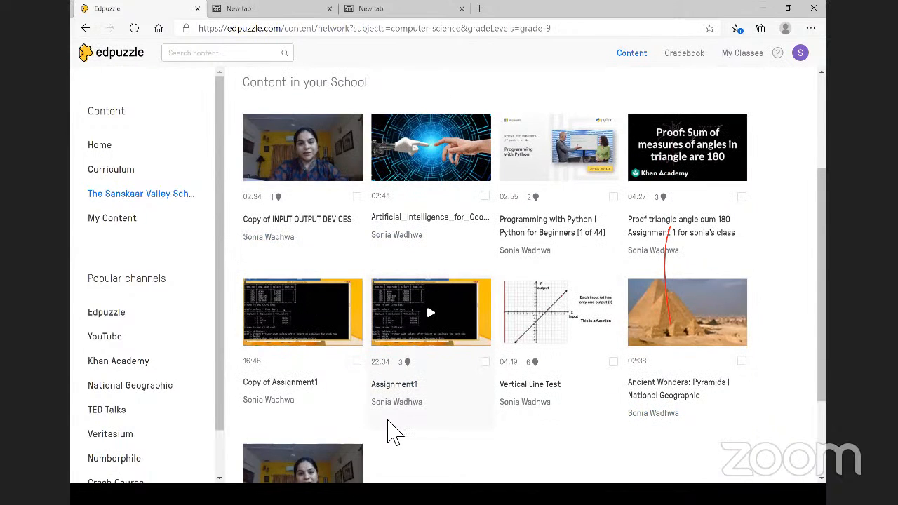
scroll(436, 289, down, 2)
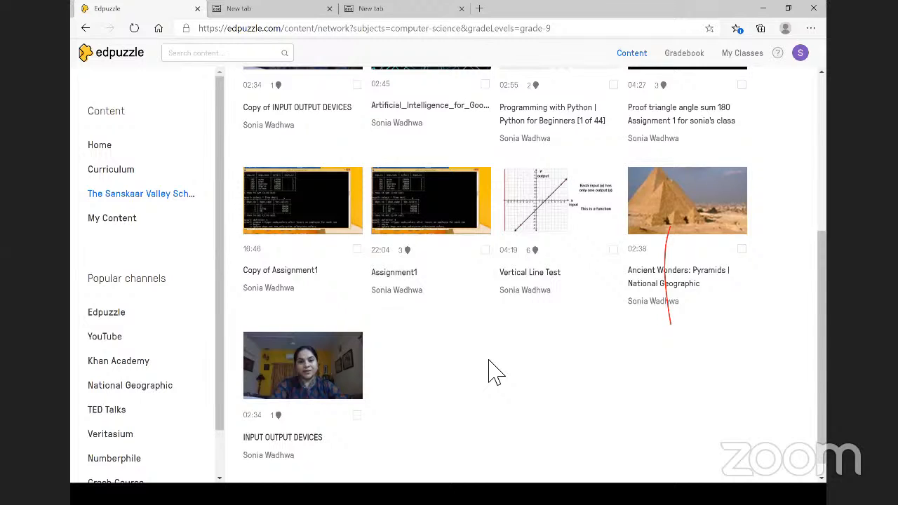
scroll(554, 341, up, 1)
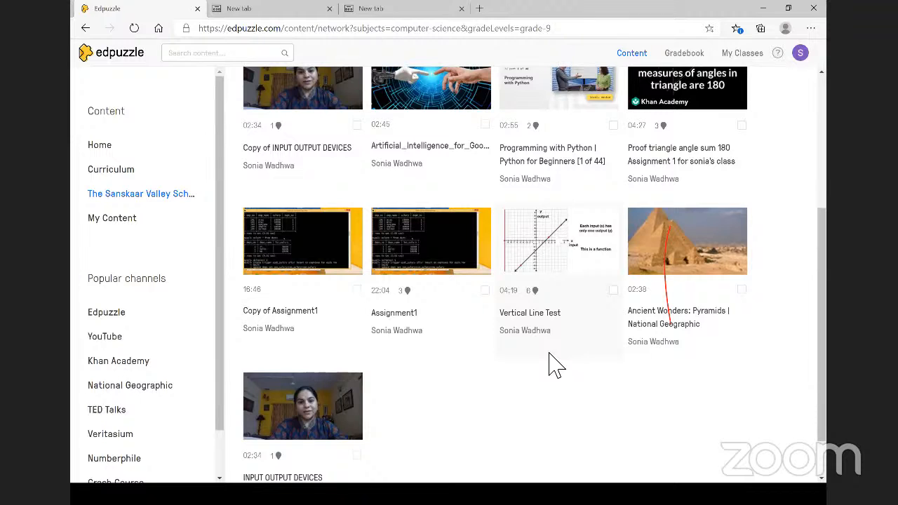
click(199, 58)
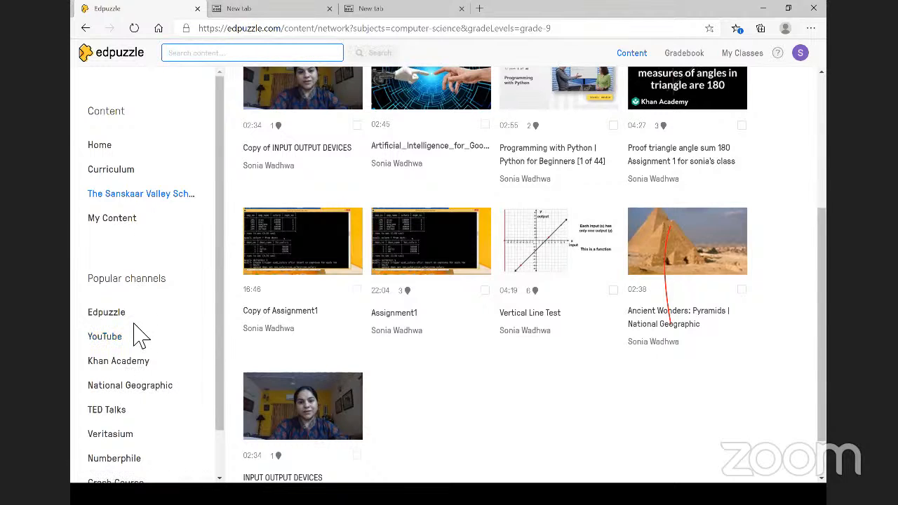
scroll(133, 340, down, 1)
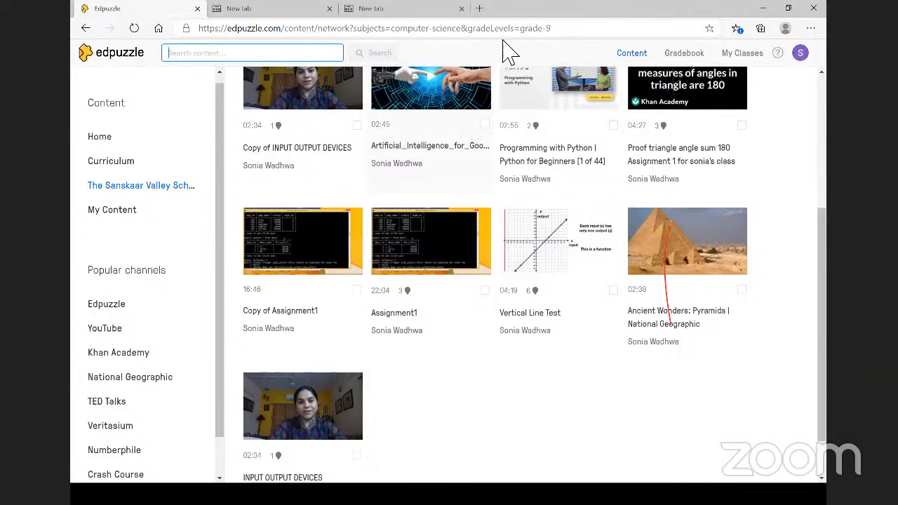
- Open the Sanskaar Techfest 6.0 trailer in a new tab and reload it via ssyoutube.com
click(481, 9)
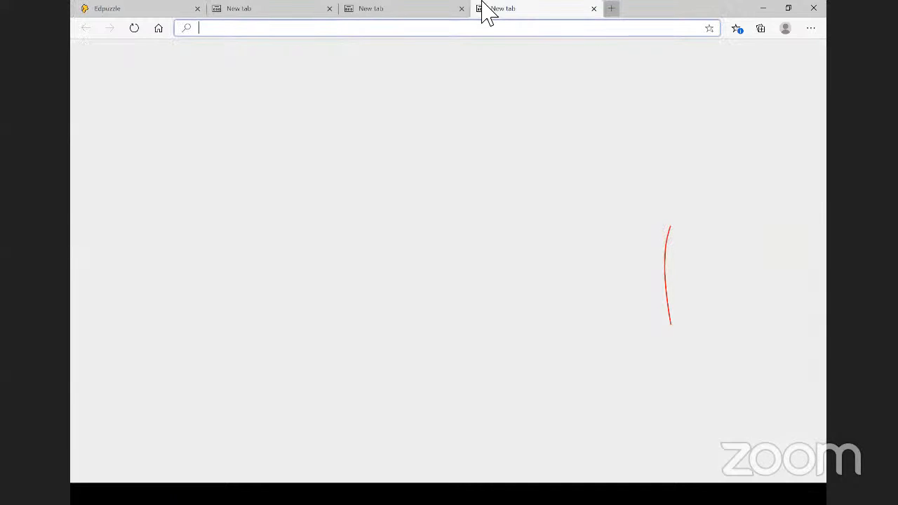
text(you)
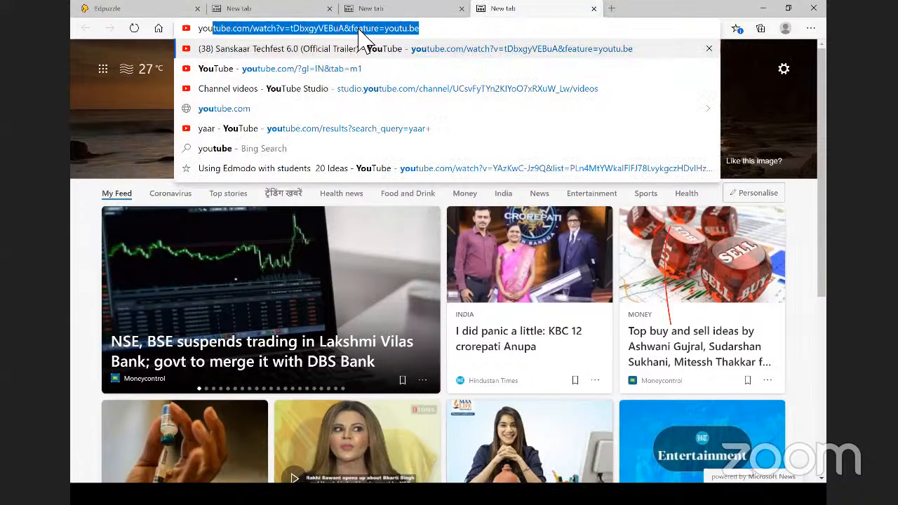
key(Return)
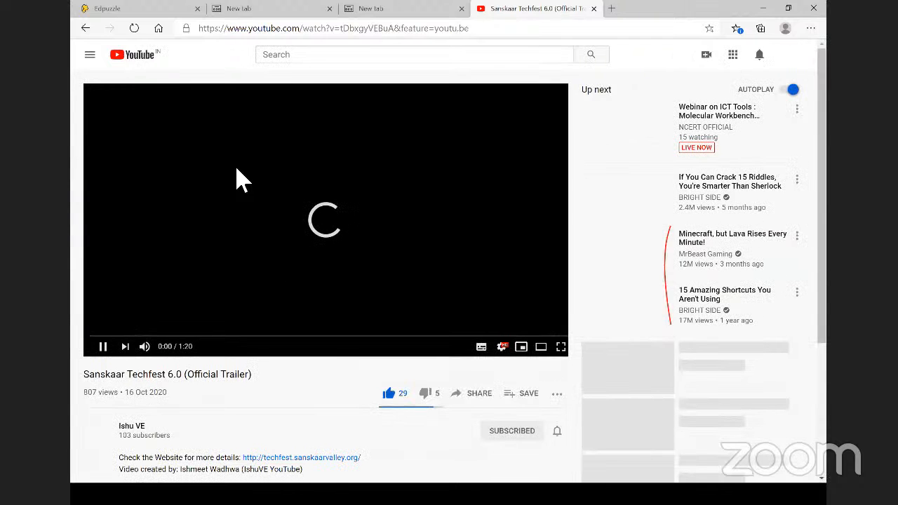
click(258, 33)
click(259, 33)
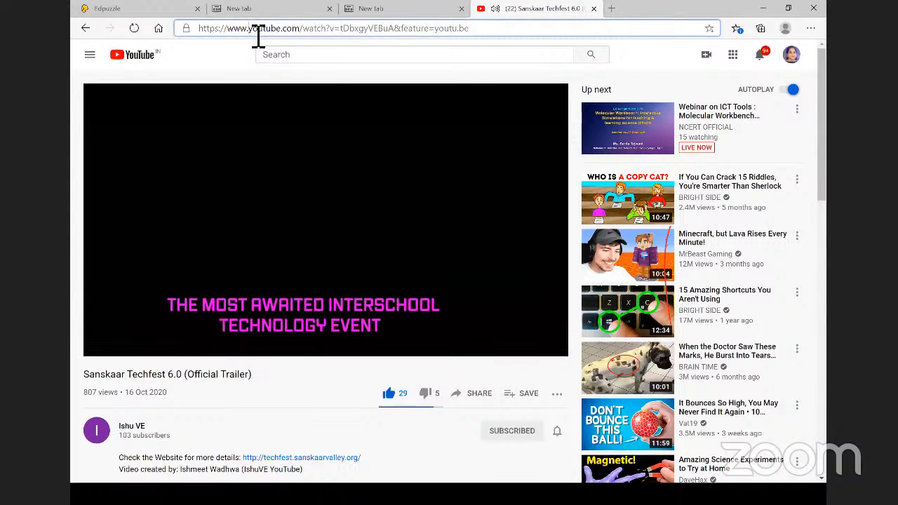
text(ss)
key(Return)
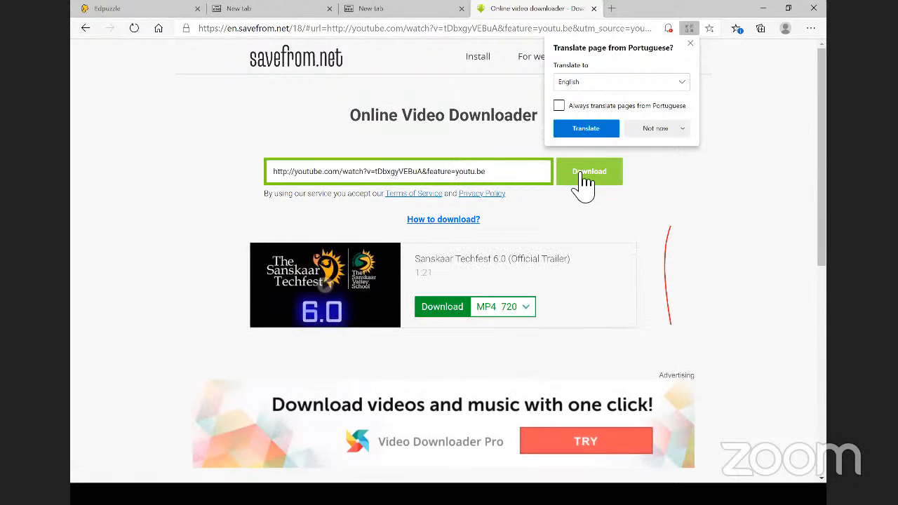
- Download the trailer as MP4 720, accepting the ad page and closing the Edge Add-ons popup
click(452, 315)
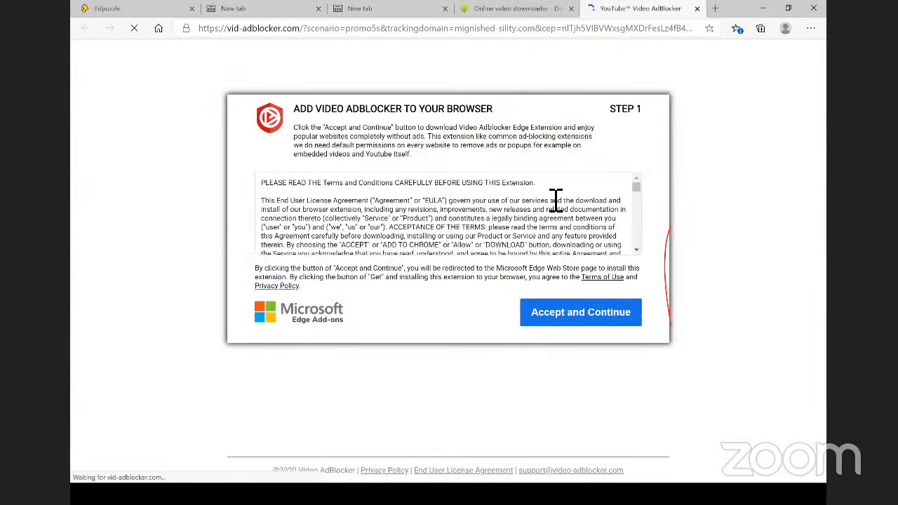
click(582, 319)
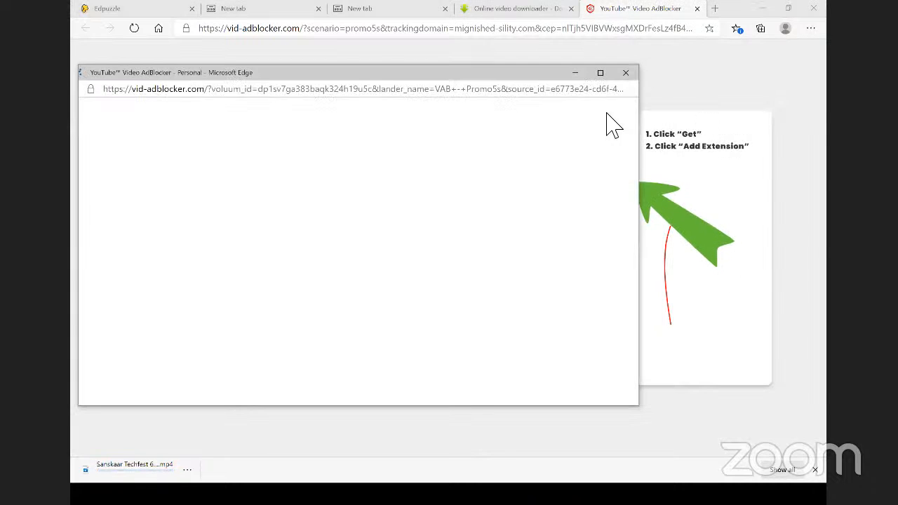
click(626, 73)
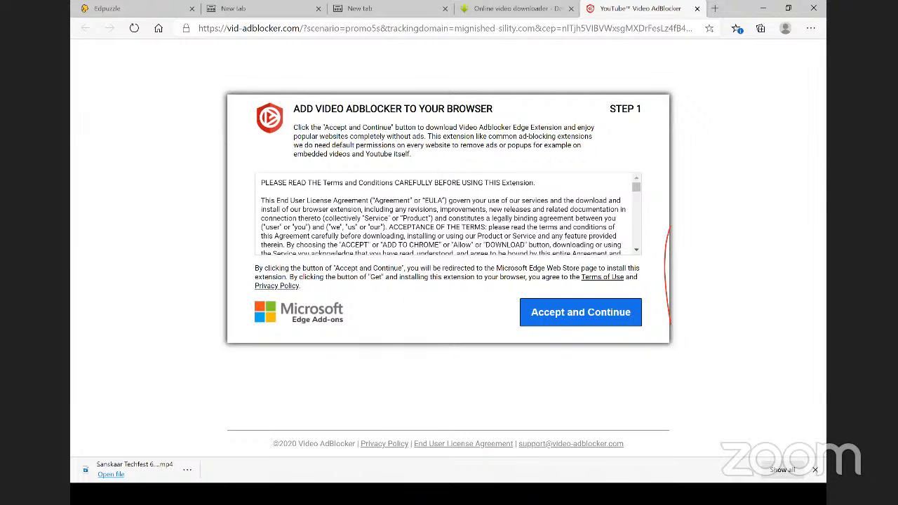
- Back in Edpuzzle, open the YouTube popular channel and scroll through its video grid
click(152, 8)
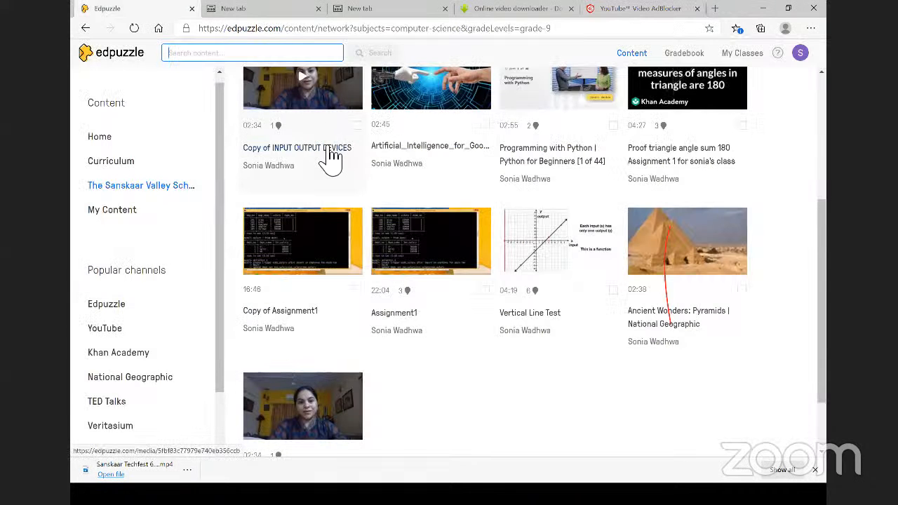
scroll(171, 277, up, 3)
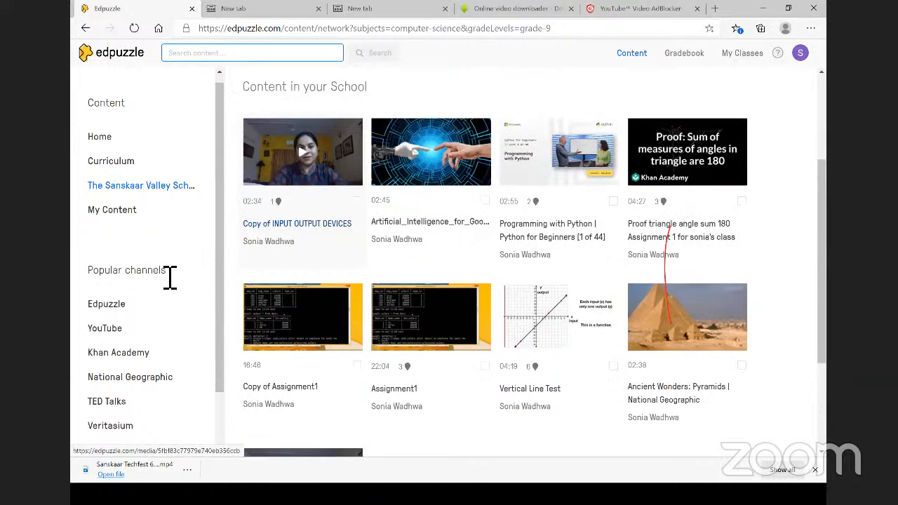
click(112, 328)
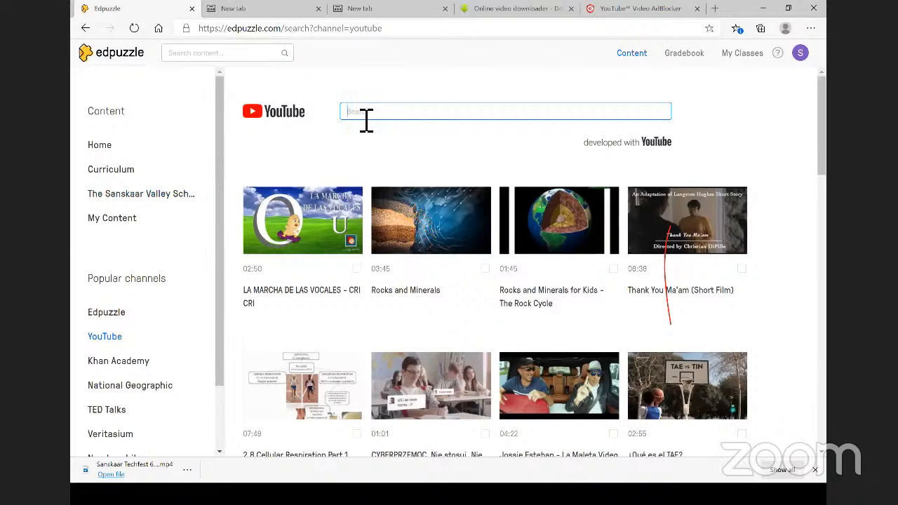
scroll(381, 200, down, 2)
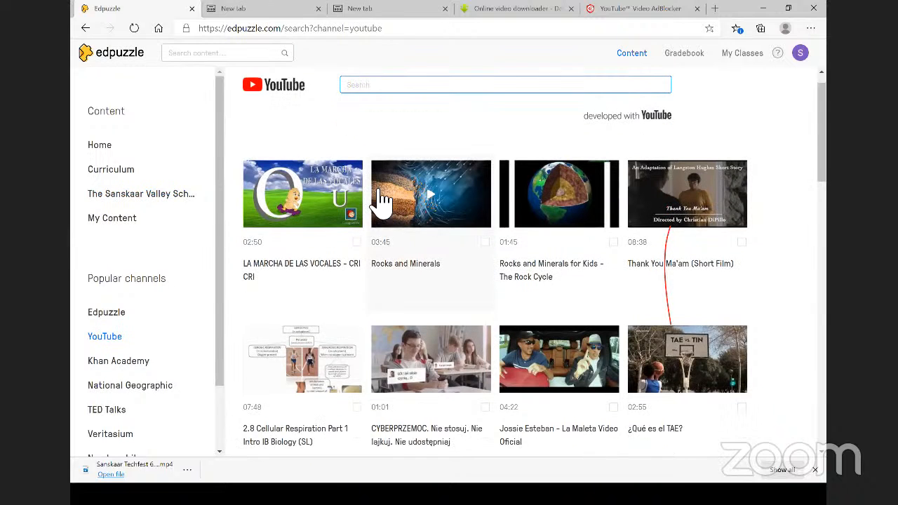
scroll(381, 200, down, 4)
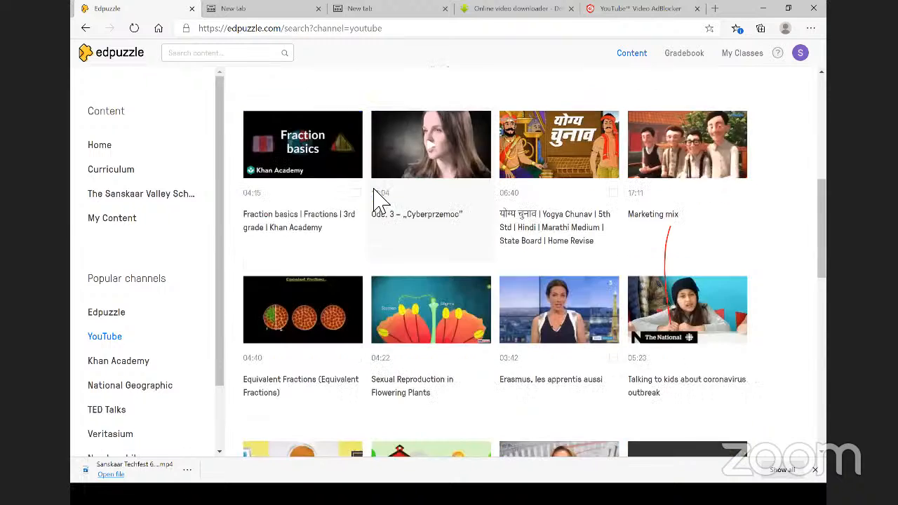
scroll(397, 161, up, 4)
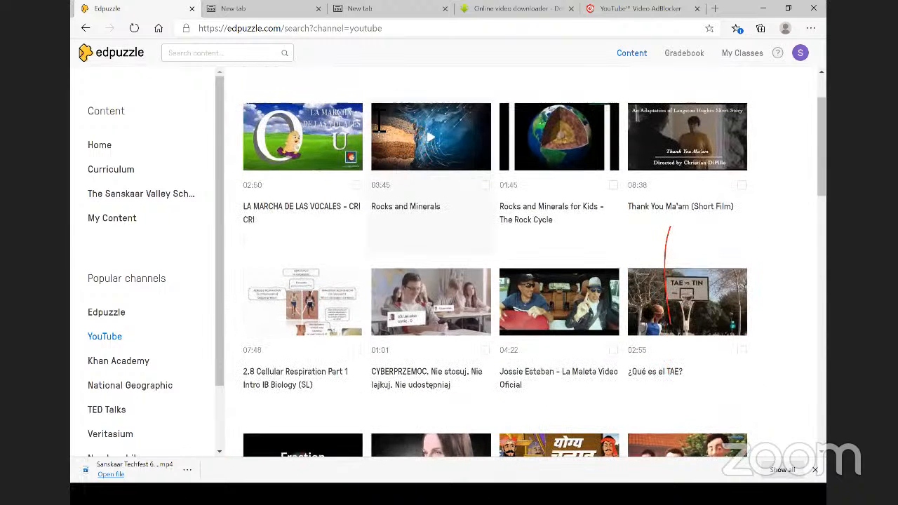
scroll(379, 126, up, 1)
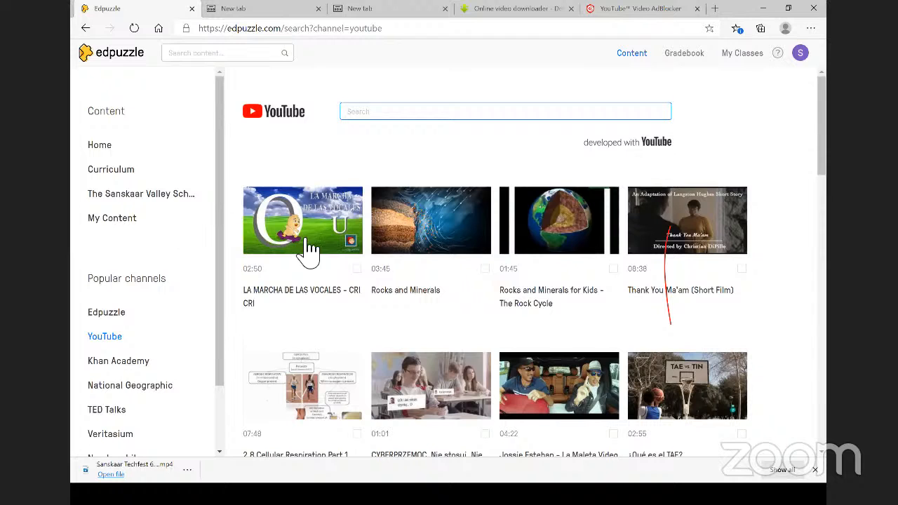
click(424, 253)
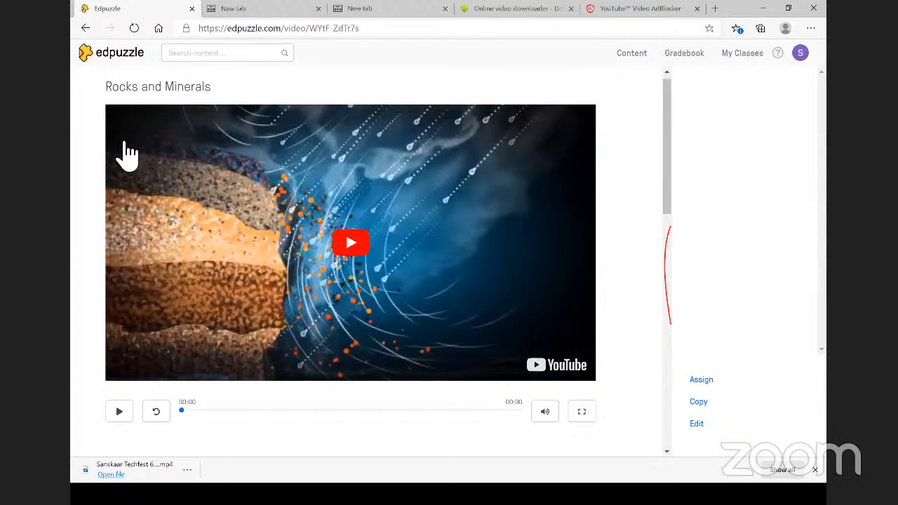
click(85, 31)
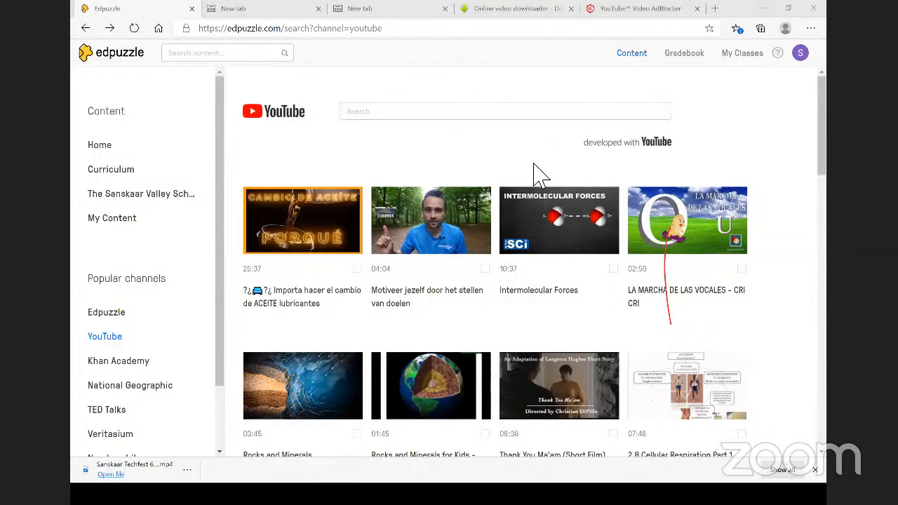
- Close the AdBlocker, downloader and two empty tabs, then go to the Edpuzzle Home page
click(127, 12)
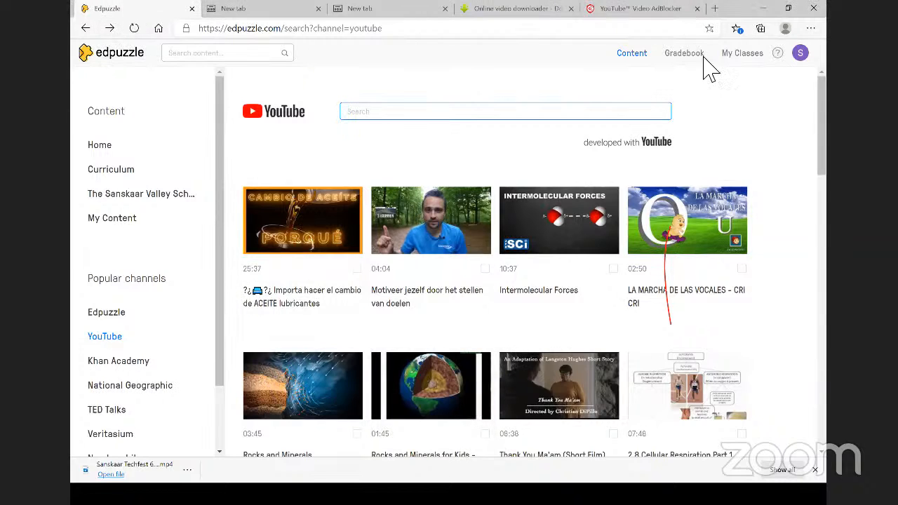
click(697, 8)
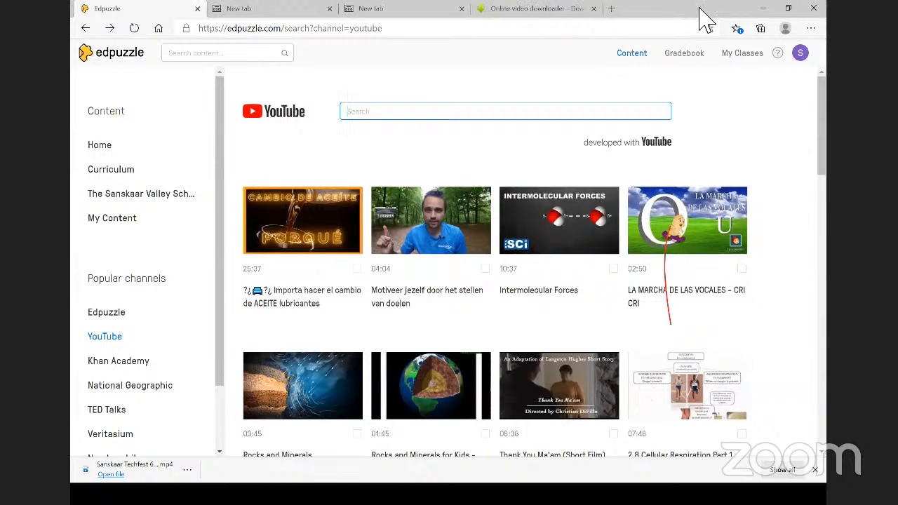
click(593, 9)
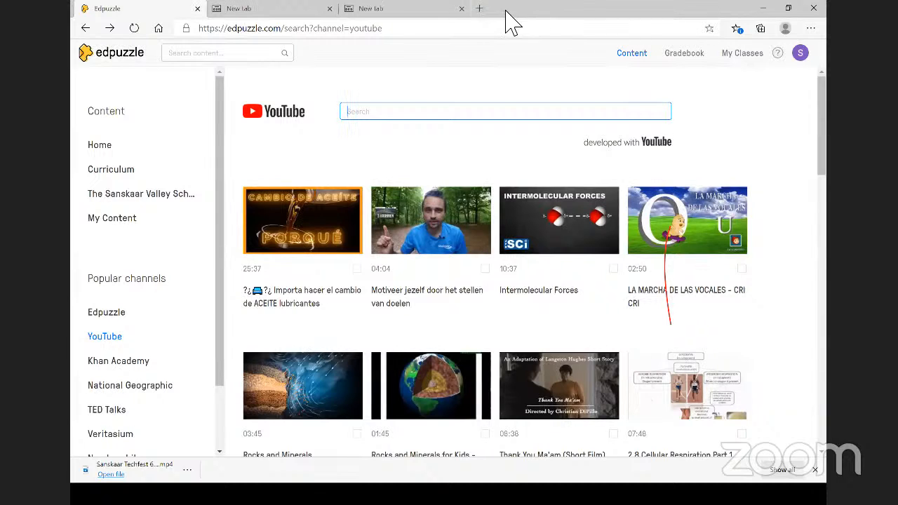
click(461, 9)
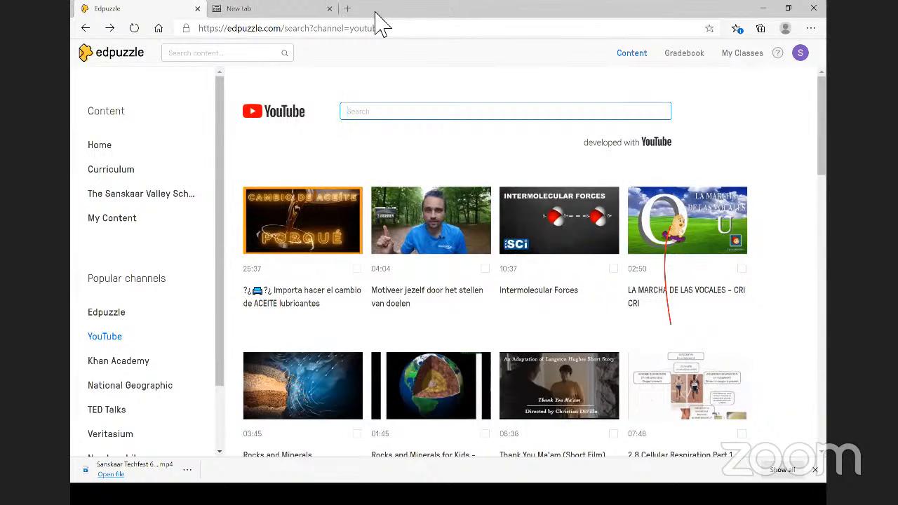
click(329, 10)
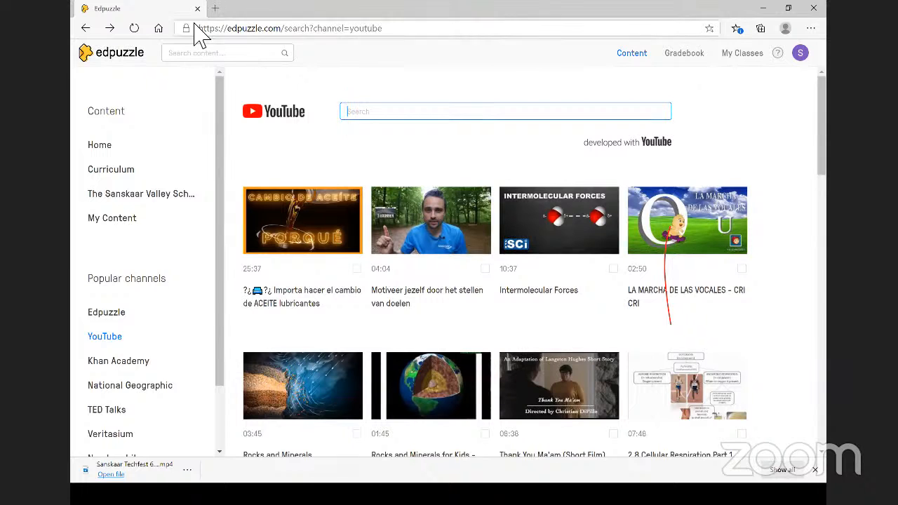
click(111, 148)
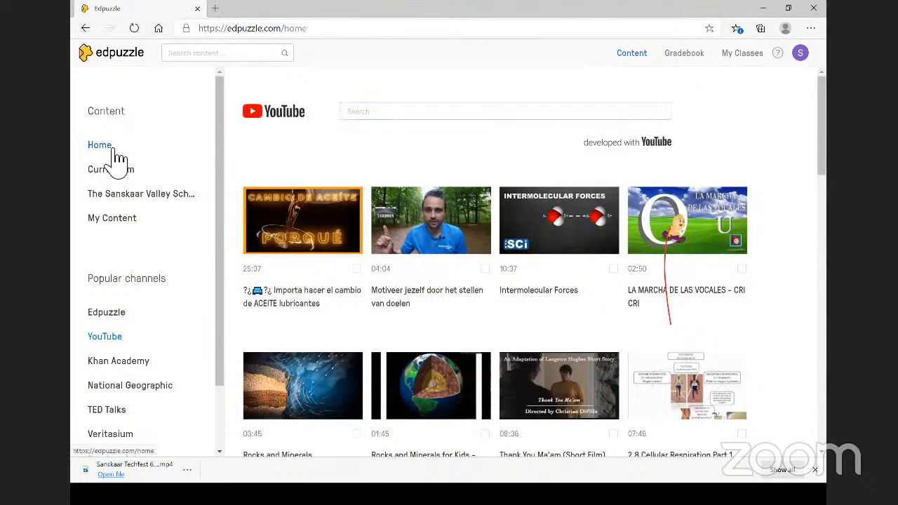